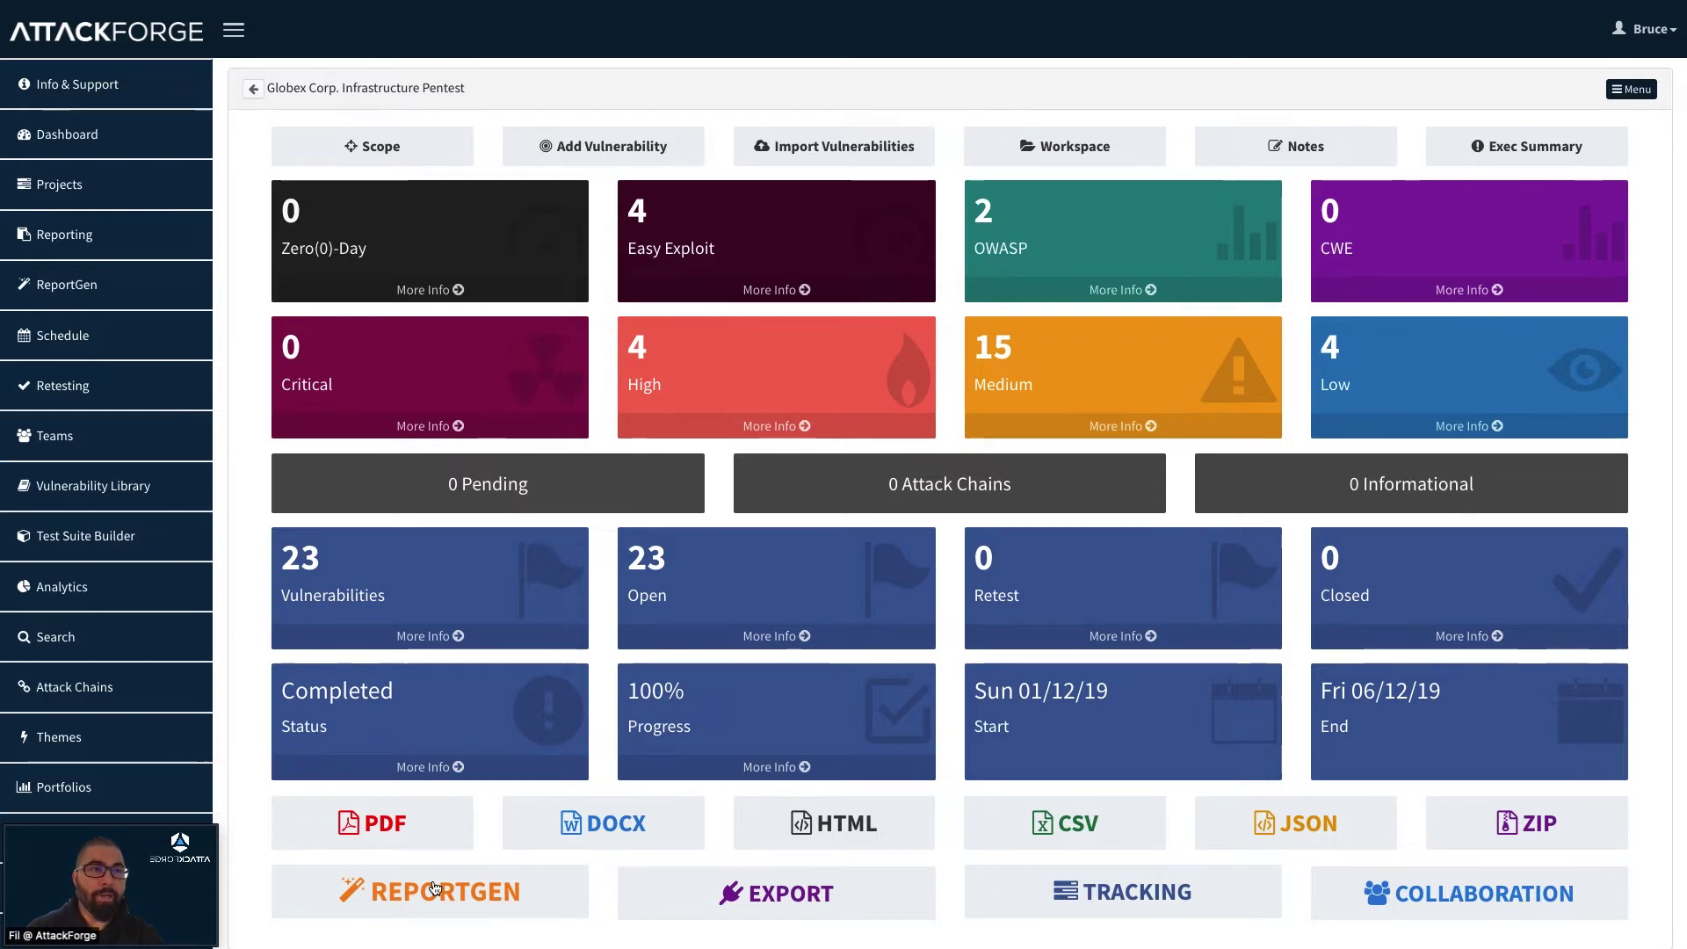
# Step: Open the ReportGen page from the project and review the available report templates with their descriptions and included sections
pyautogui.click(434, 888)
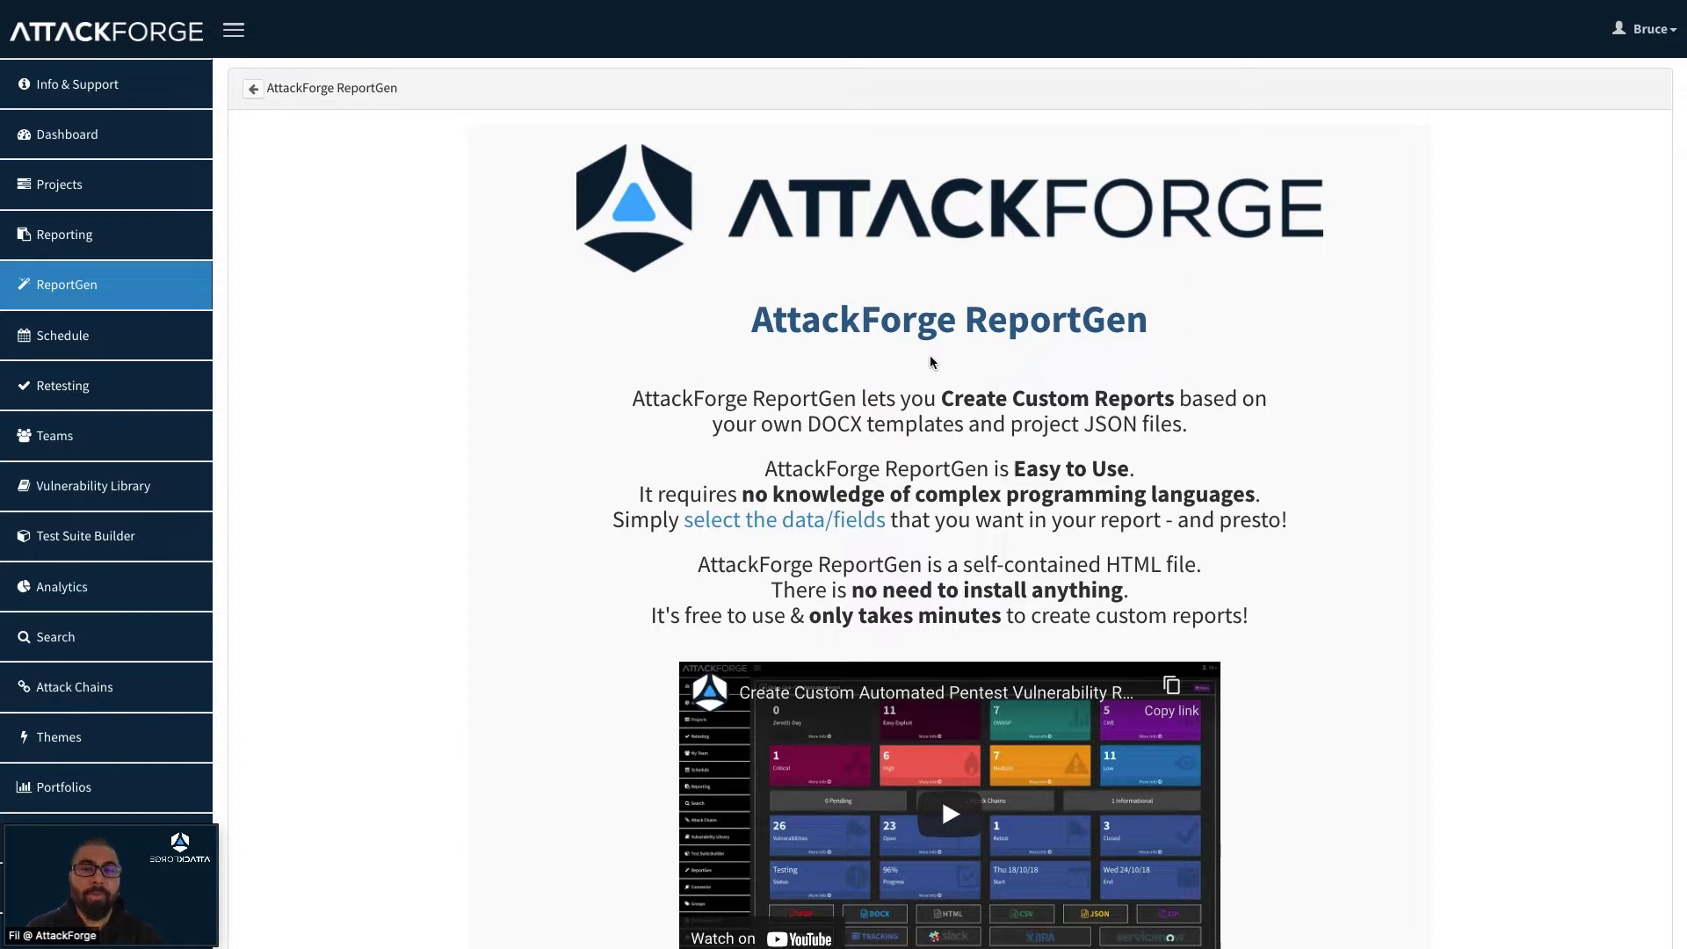
pyautogui.scroll(-6, 931, 361)
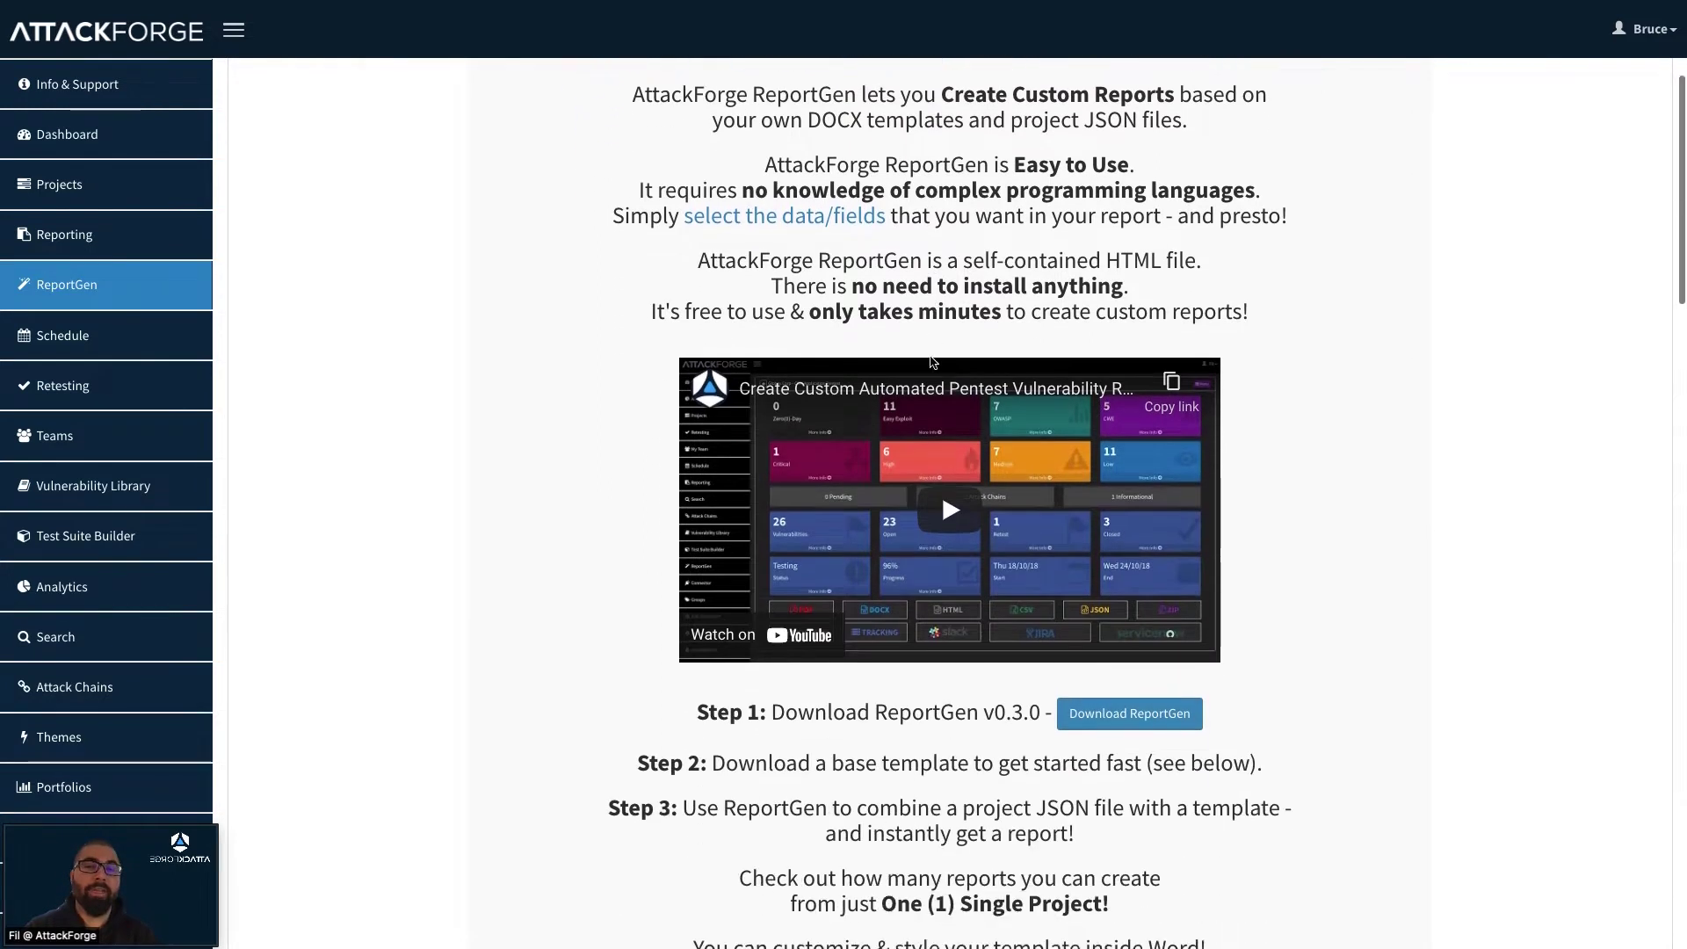
pyautogui.scroll(-5, 932, 361)
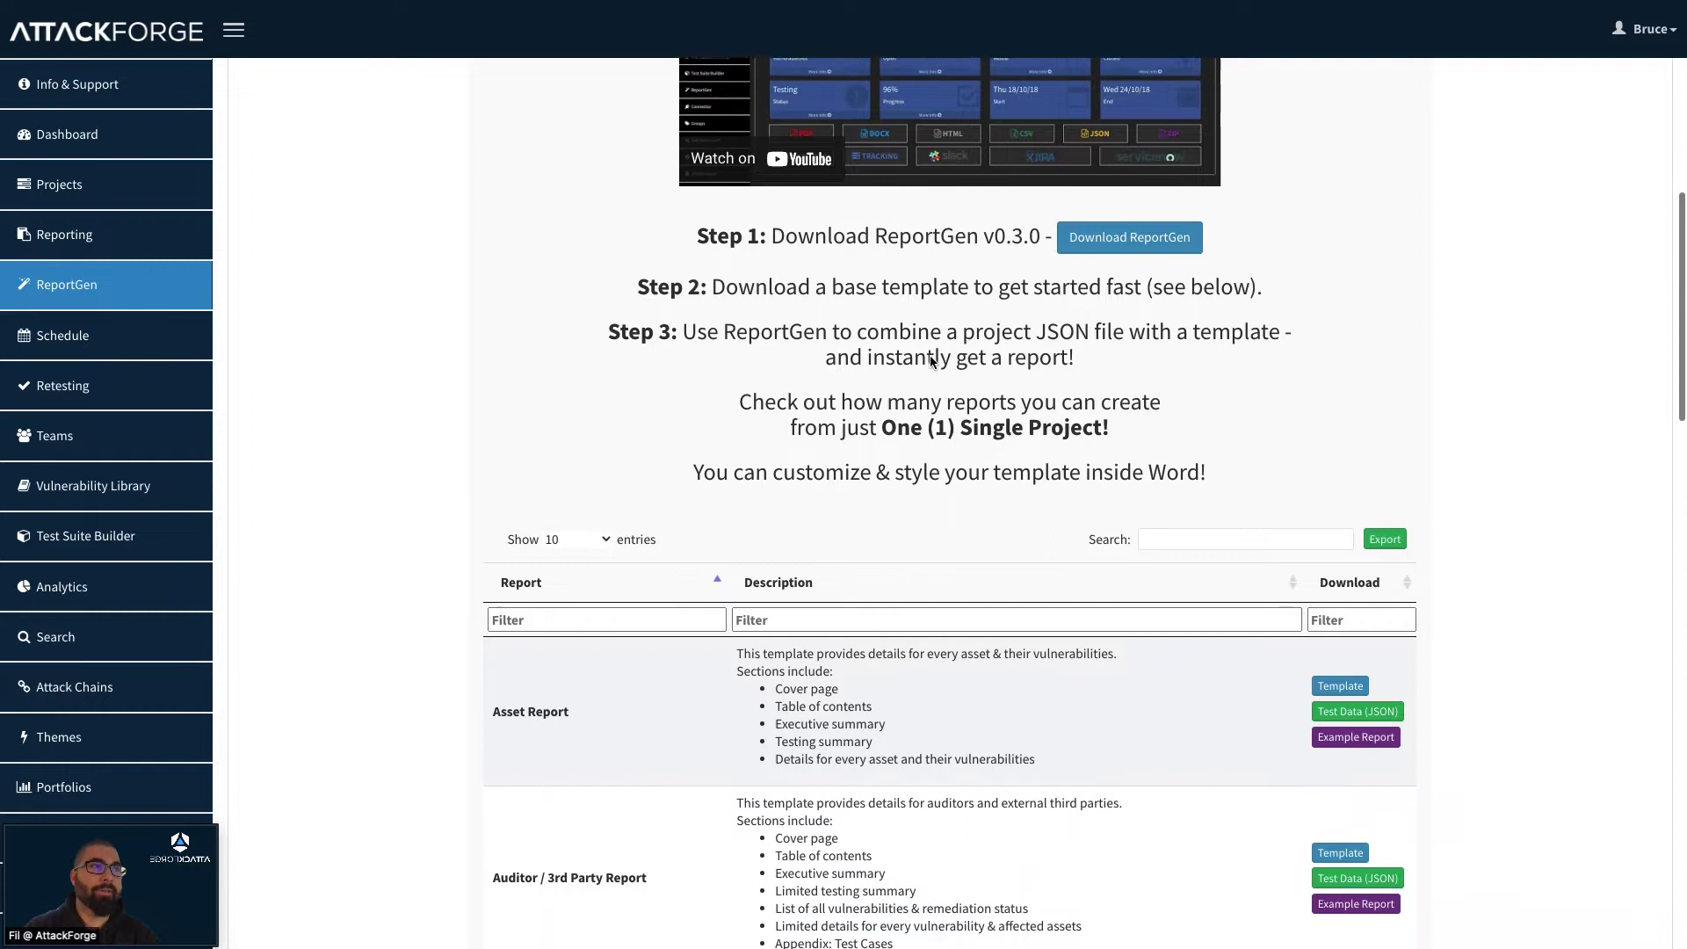
pyautogui.scroll(-2, 931, 361)
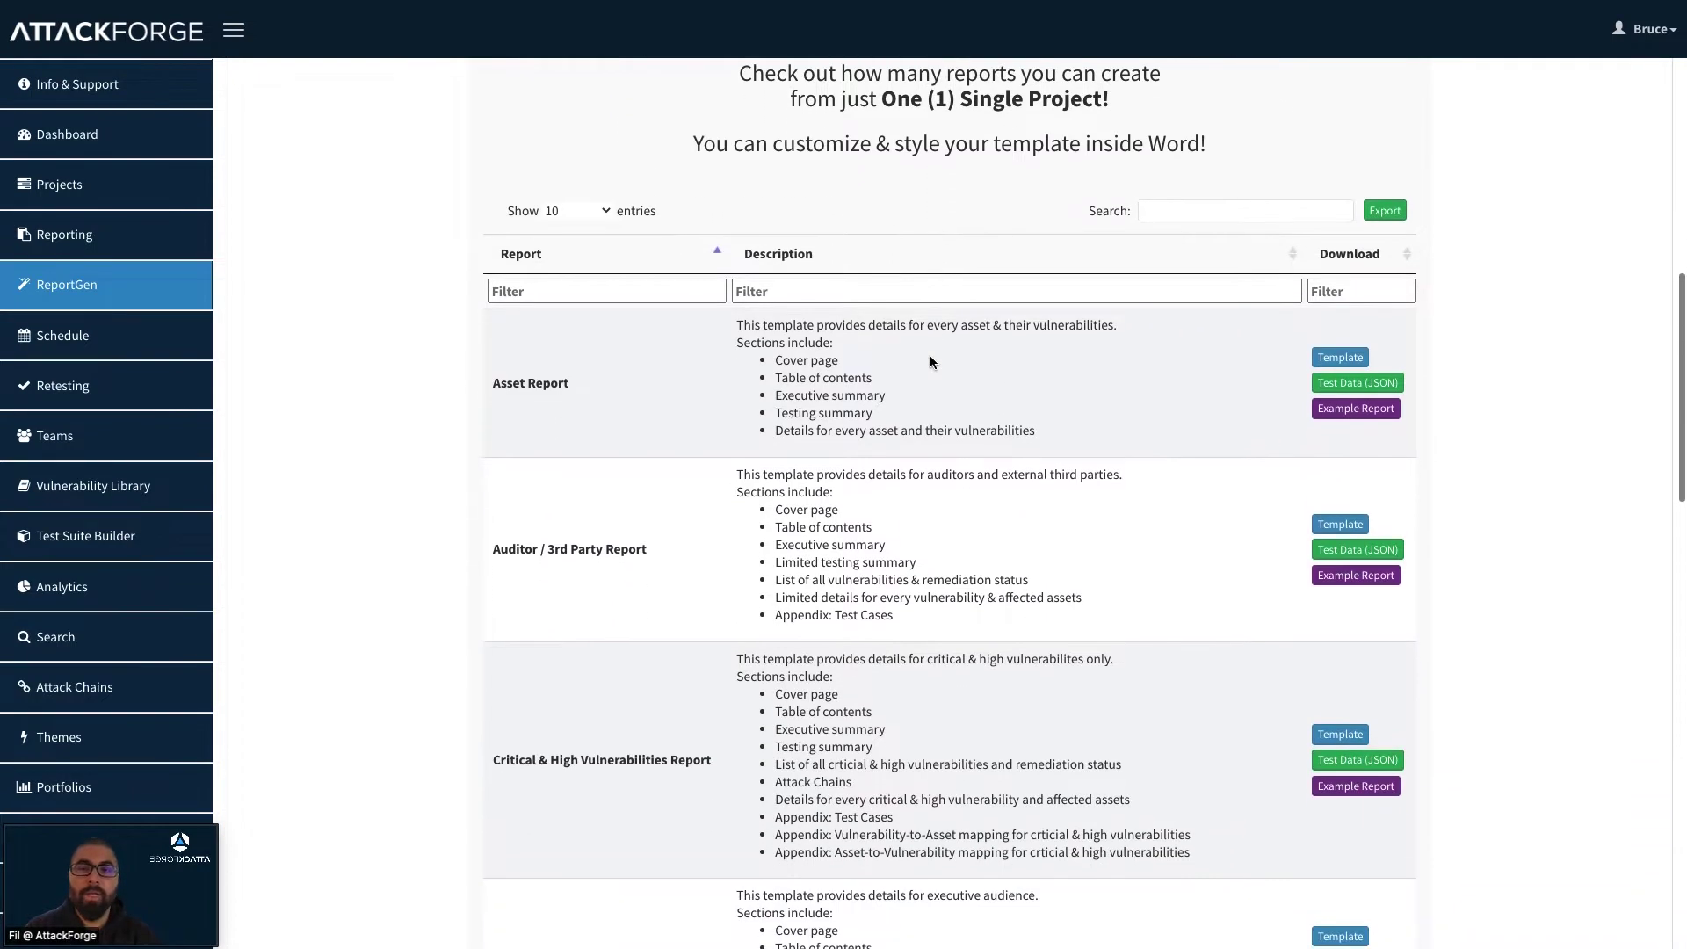
pyautogui.scroll(-1, 930, 361)
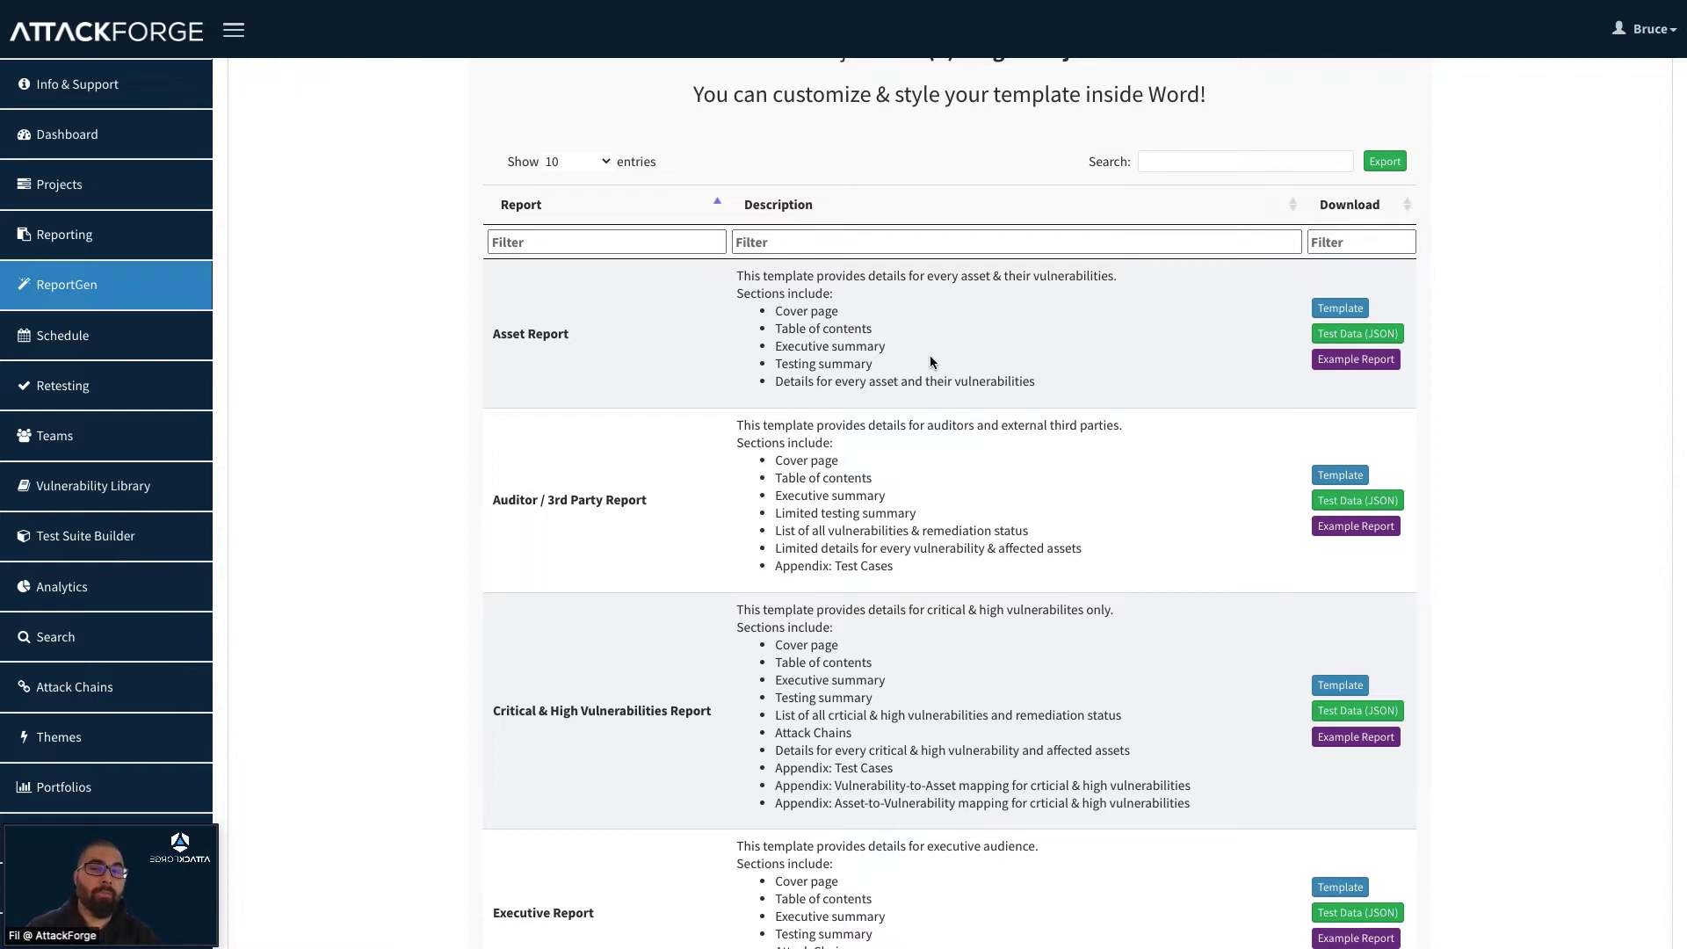
pyautogui.scroll(-1, 930, 361)
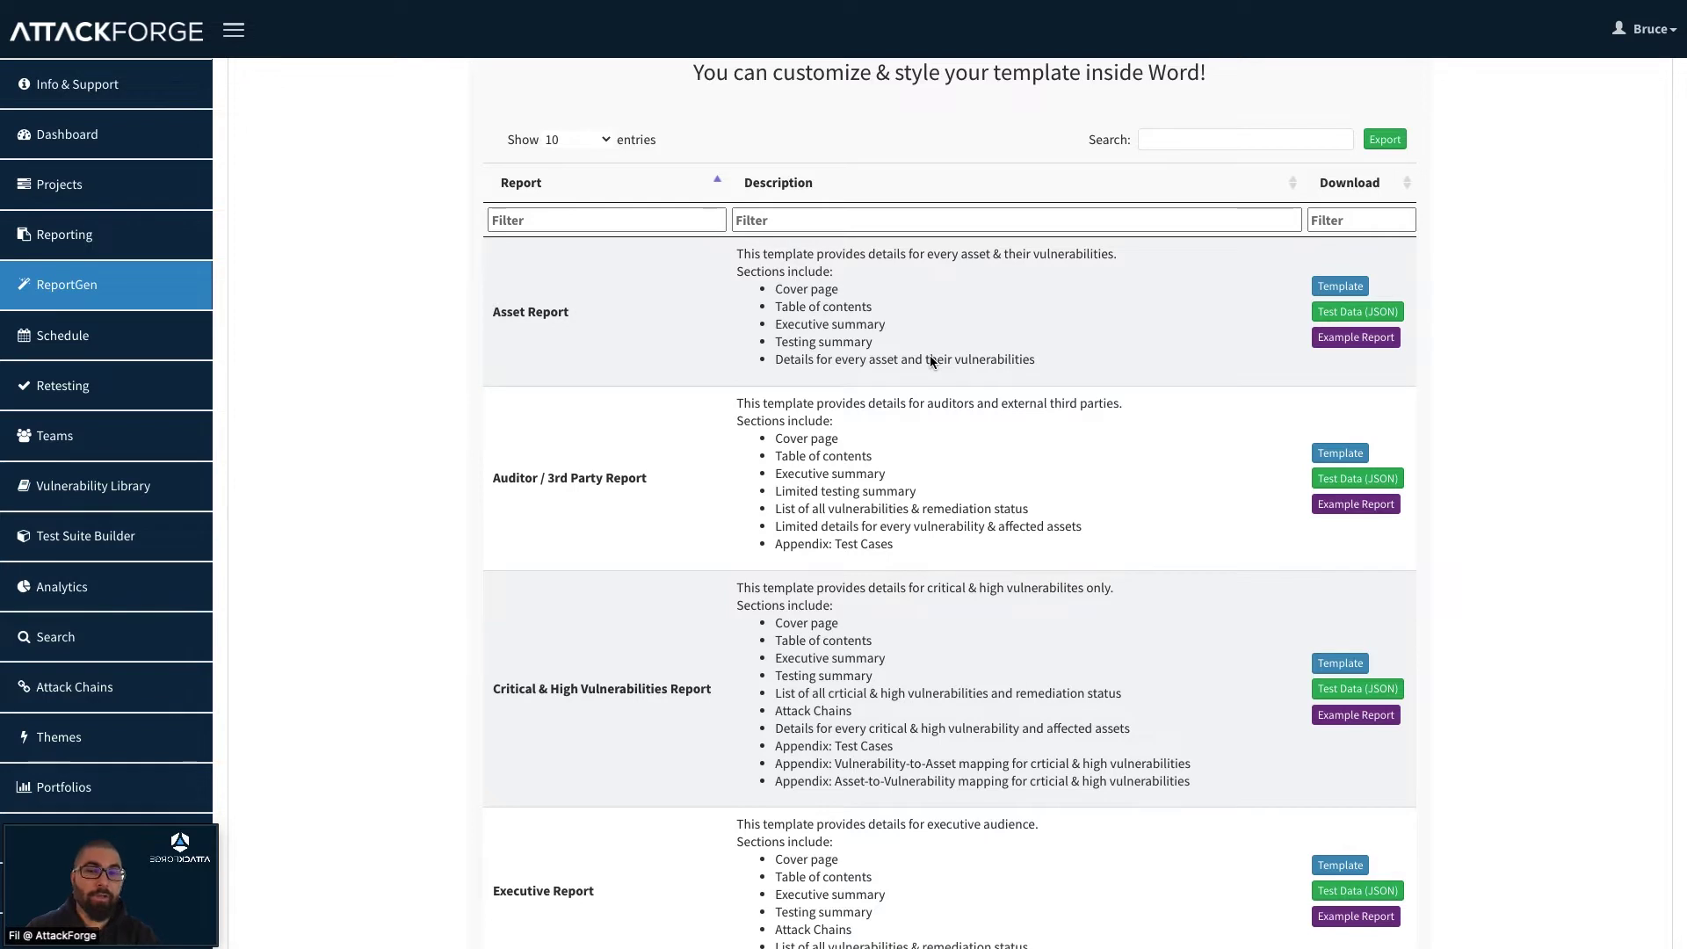
pyautogui.scroll(-2, 929, 360)
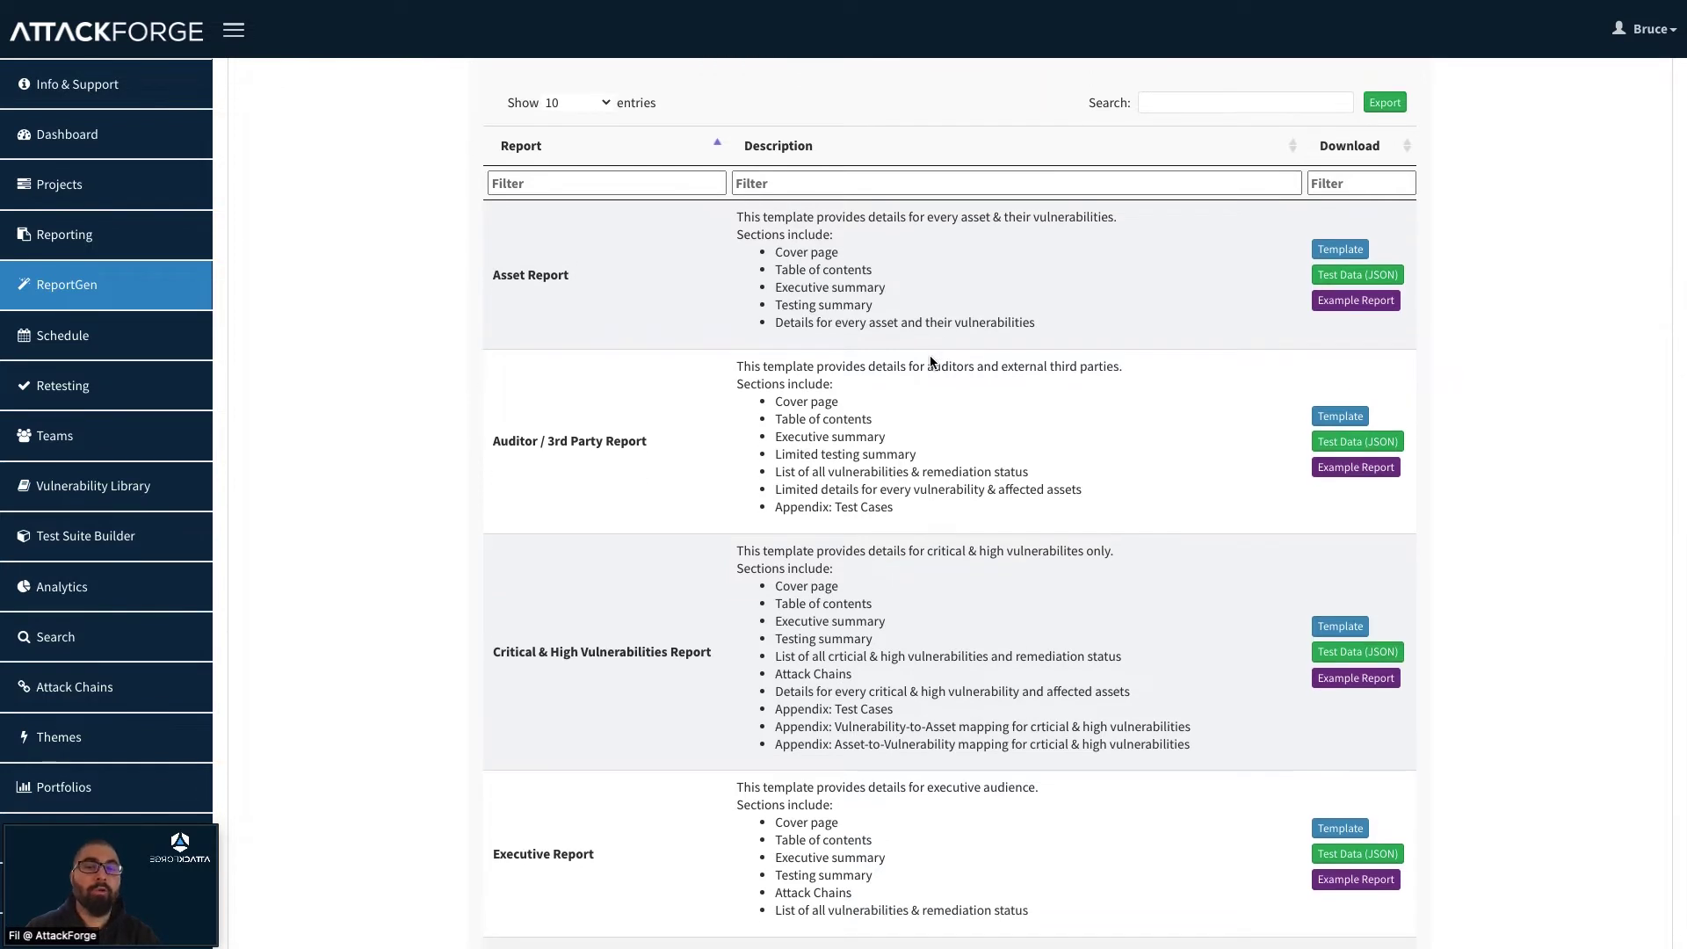
pyautogui.scroll(-1, 930, 361)
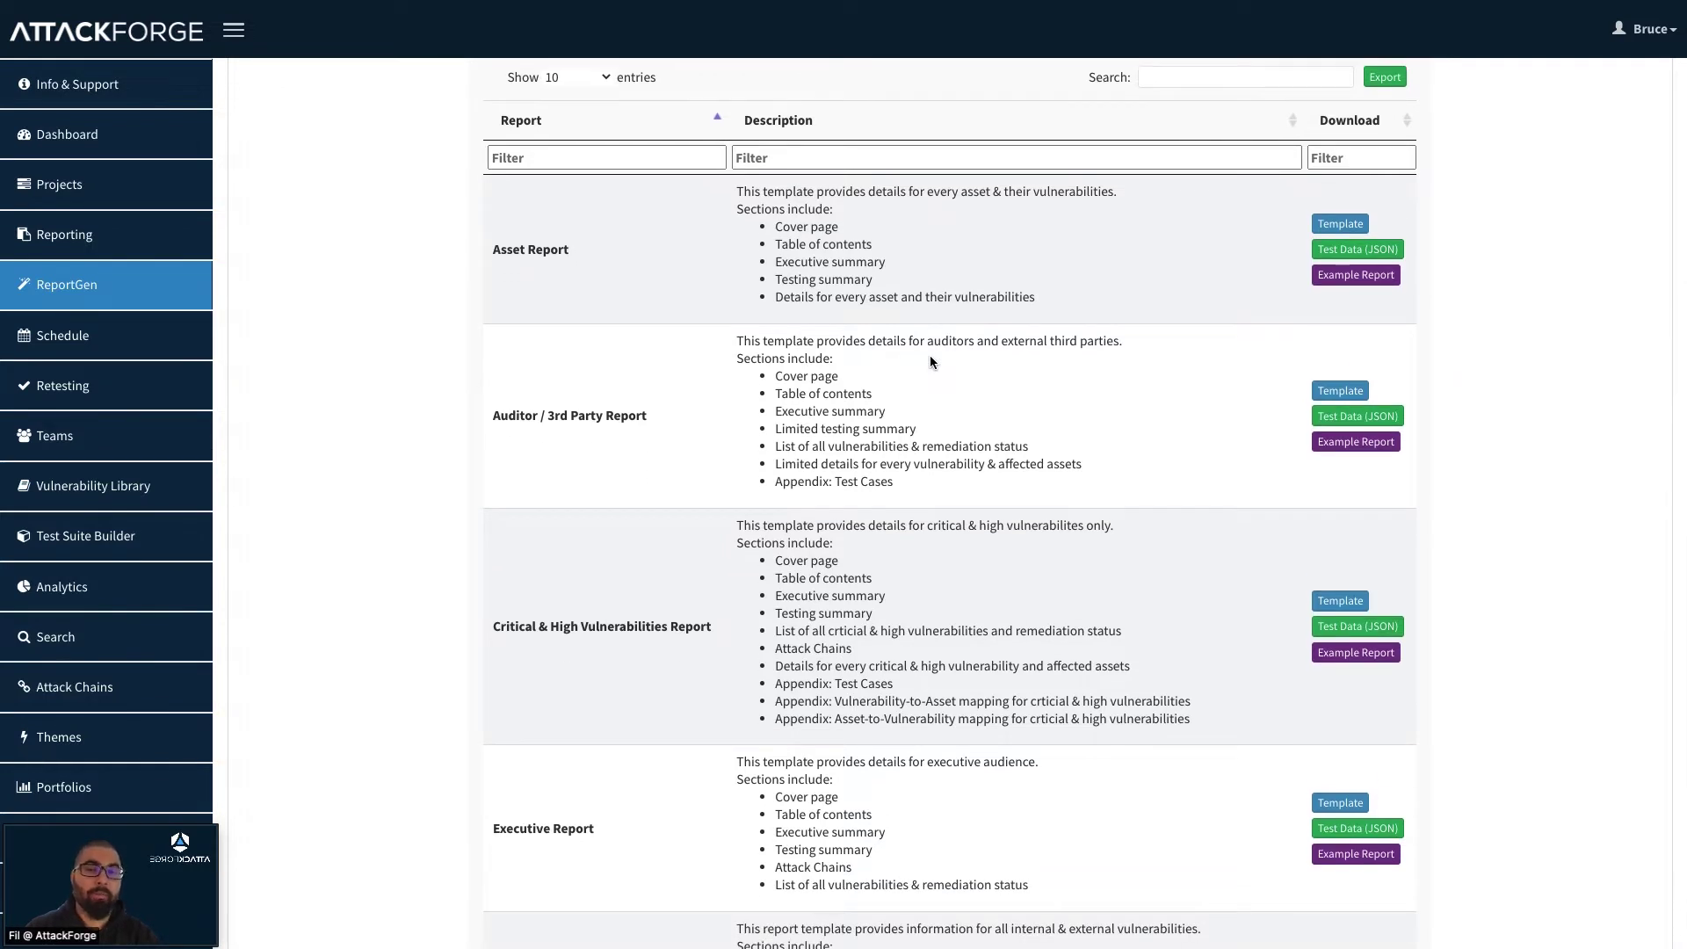
pyautogui.scroll(-2, 929, 361)
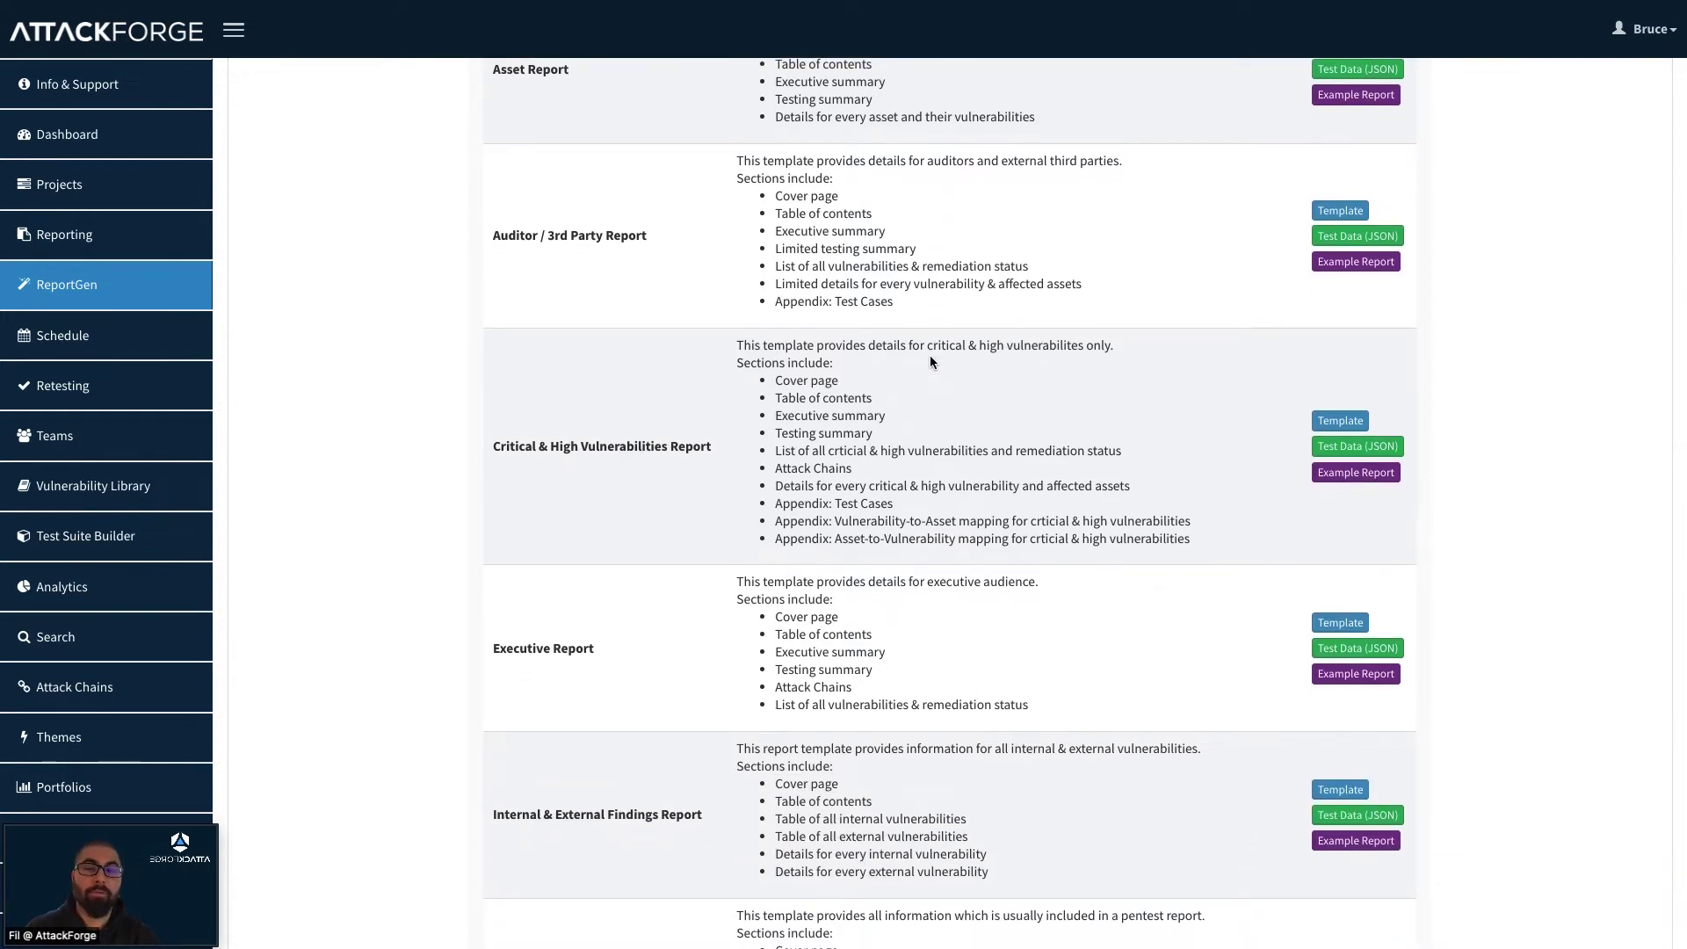
pyautogui.scroll(-1, 932, 360)
pyautogui.scroll(-3, 930, 360)
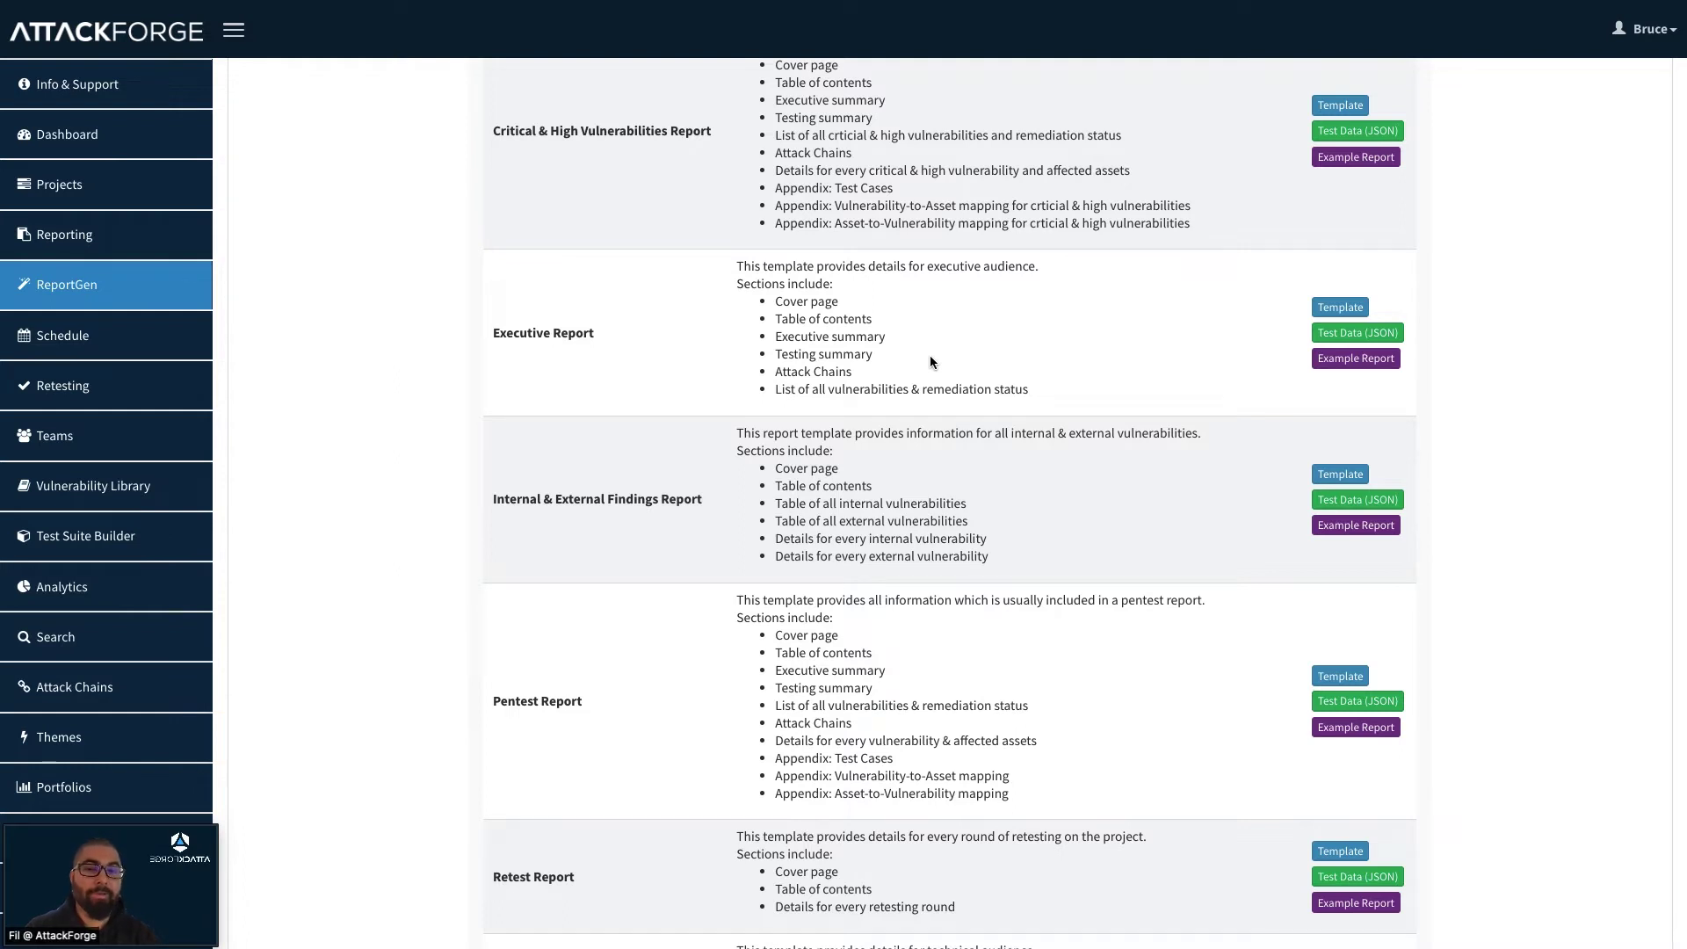
pyautogui.scroll(-3, 931, 358)
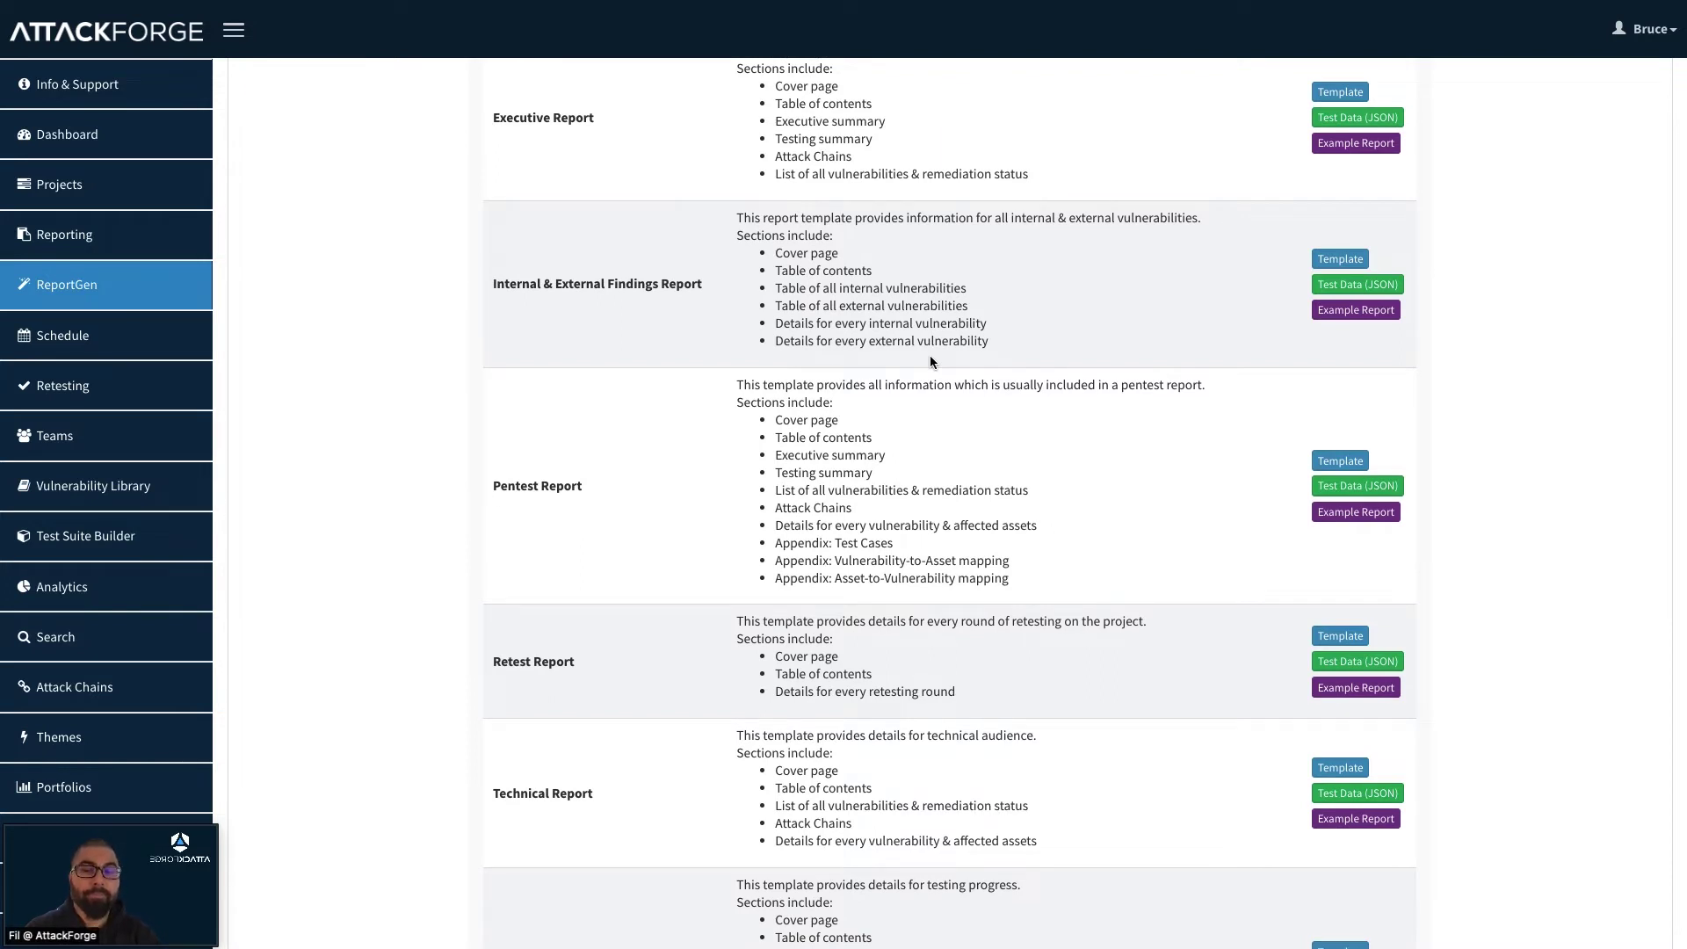
pyautogui.scroll(-2, 931, 358)
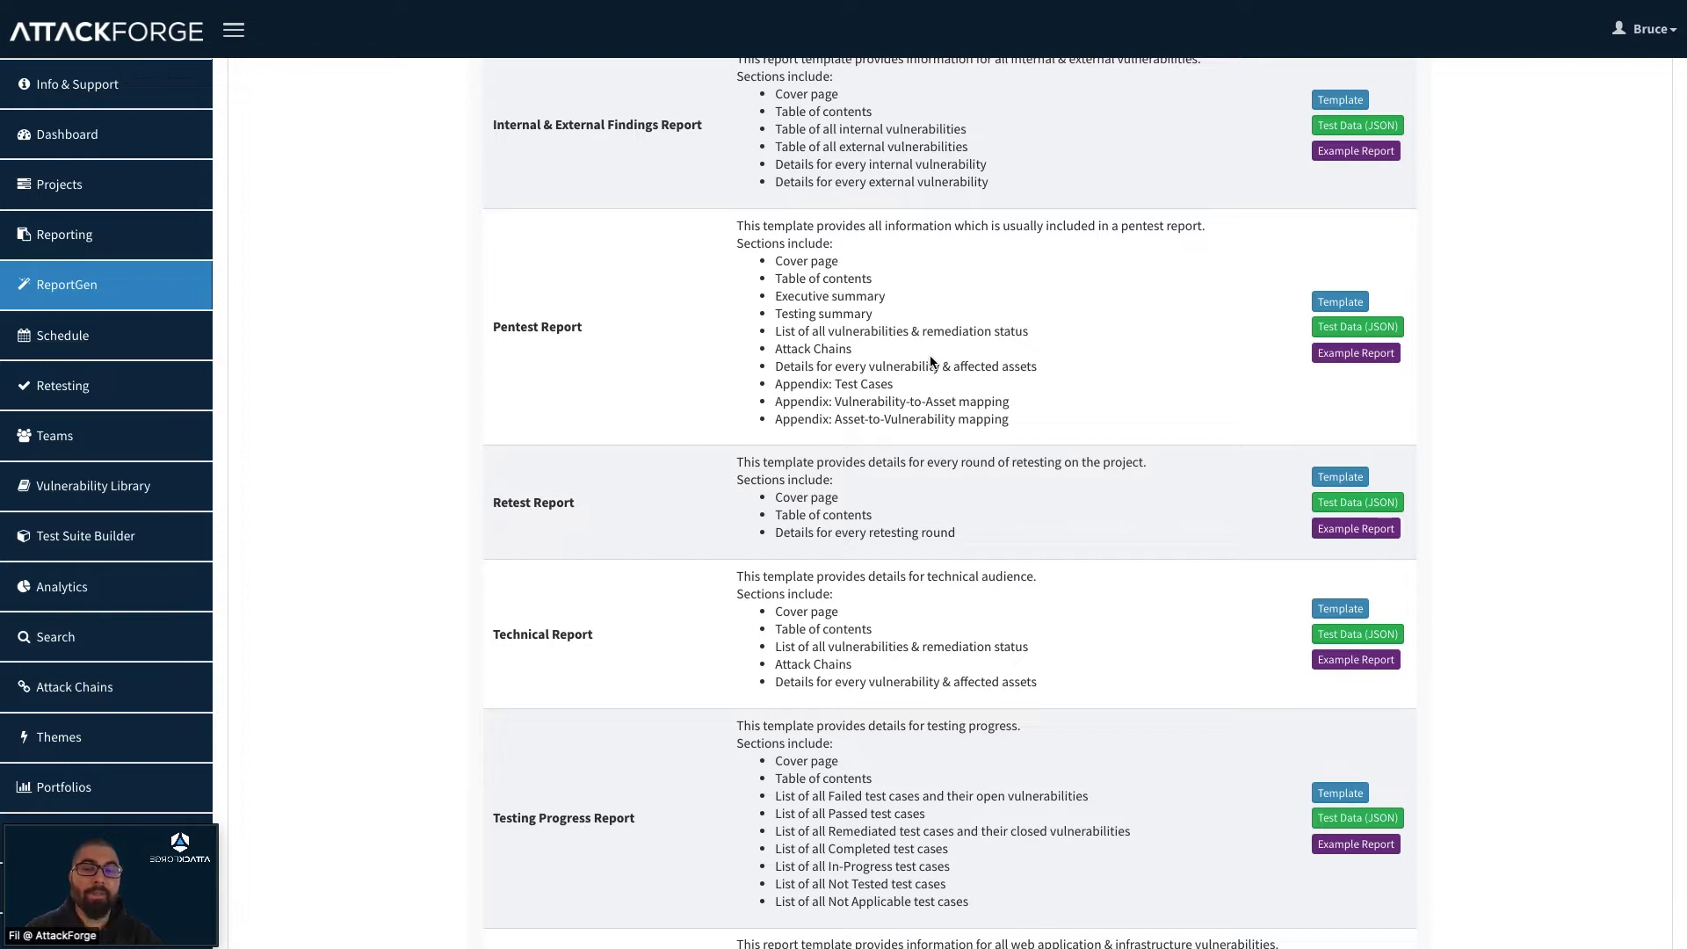
pyautogui.scroll(-2, 930, 360)
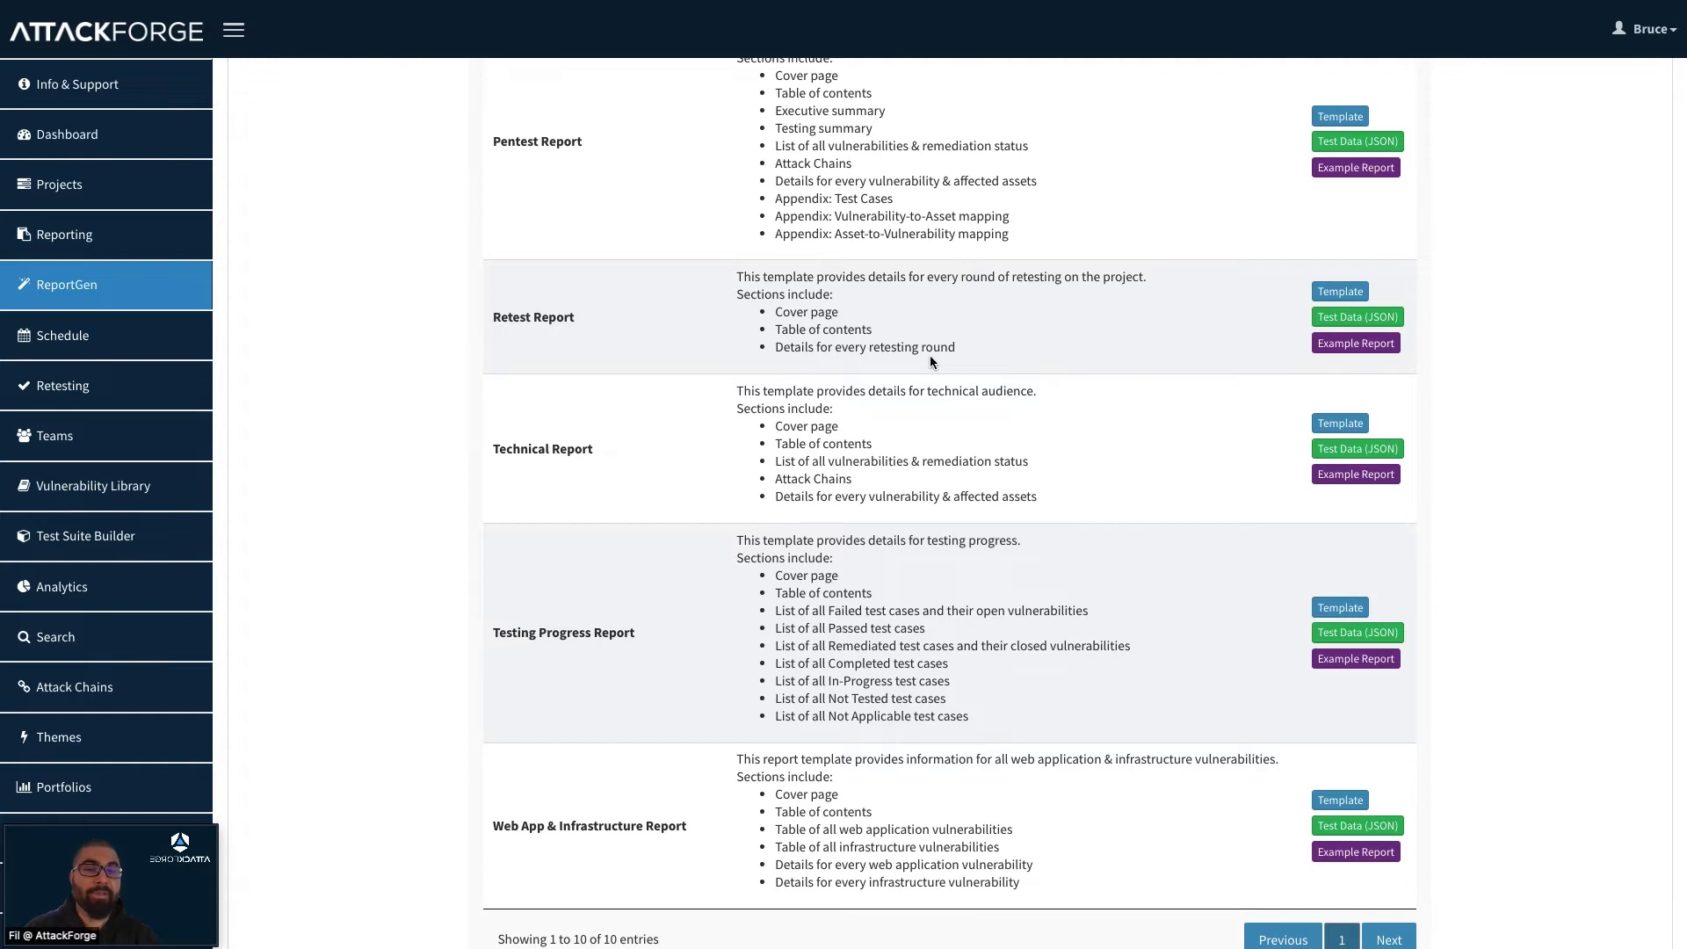
pyautogui.scroll(-1, 931, 360)
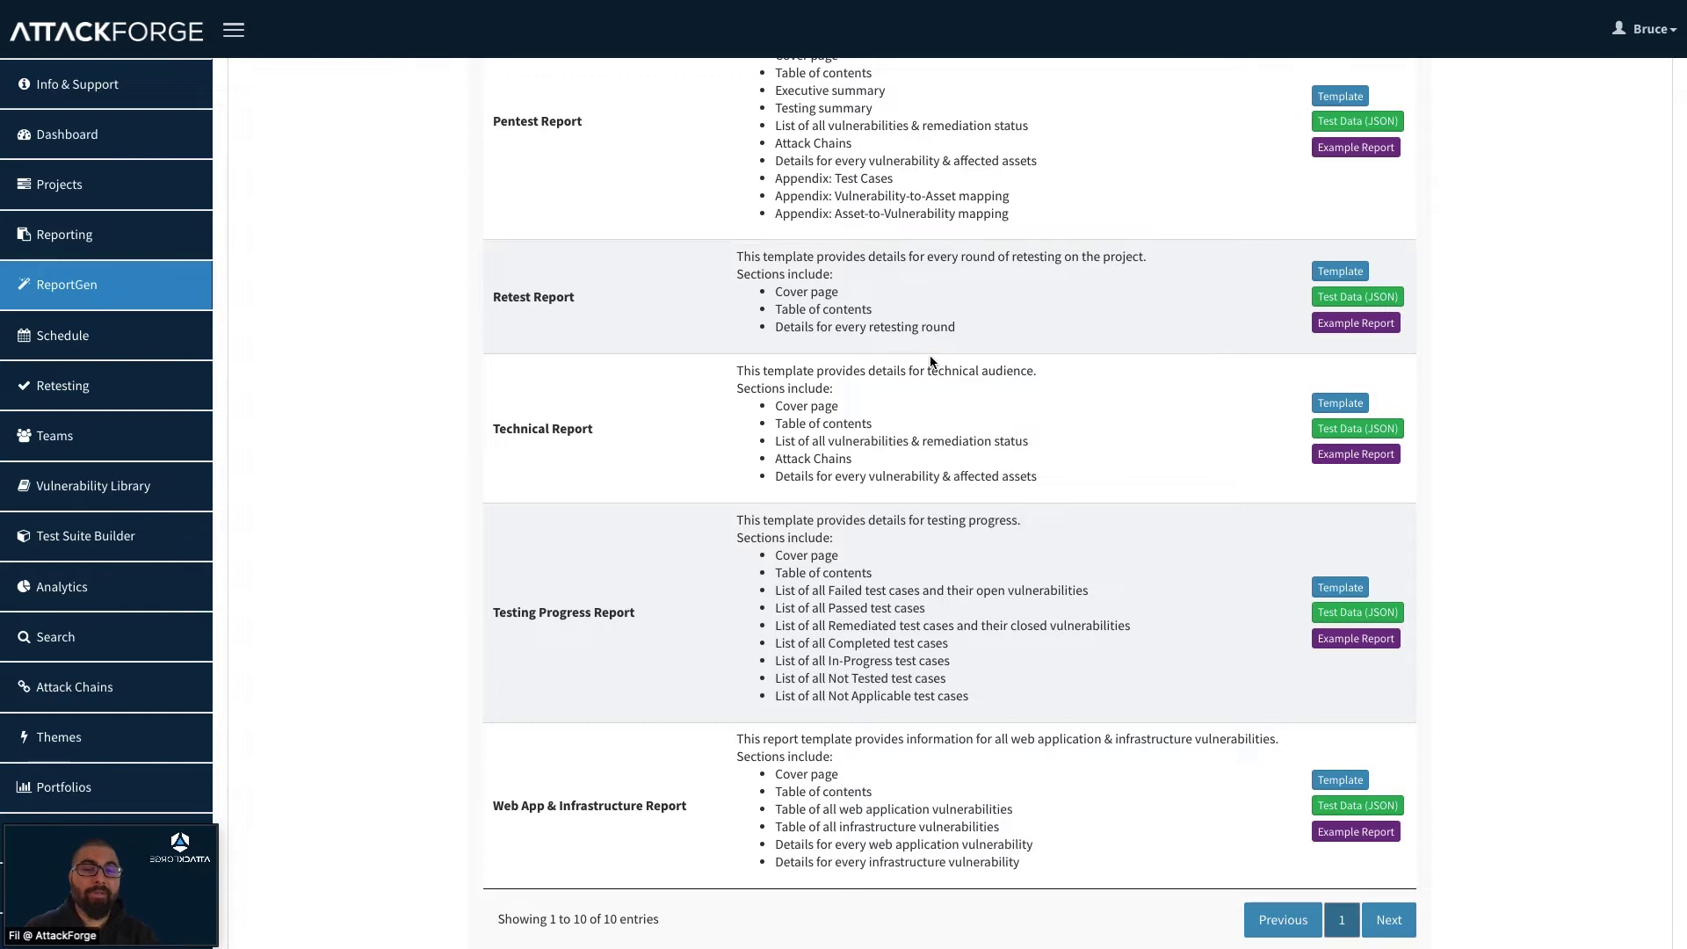
pyautogui.scroll(-1, 930, 355)
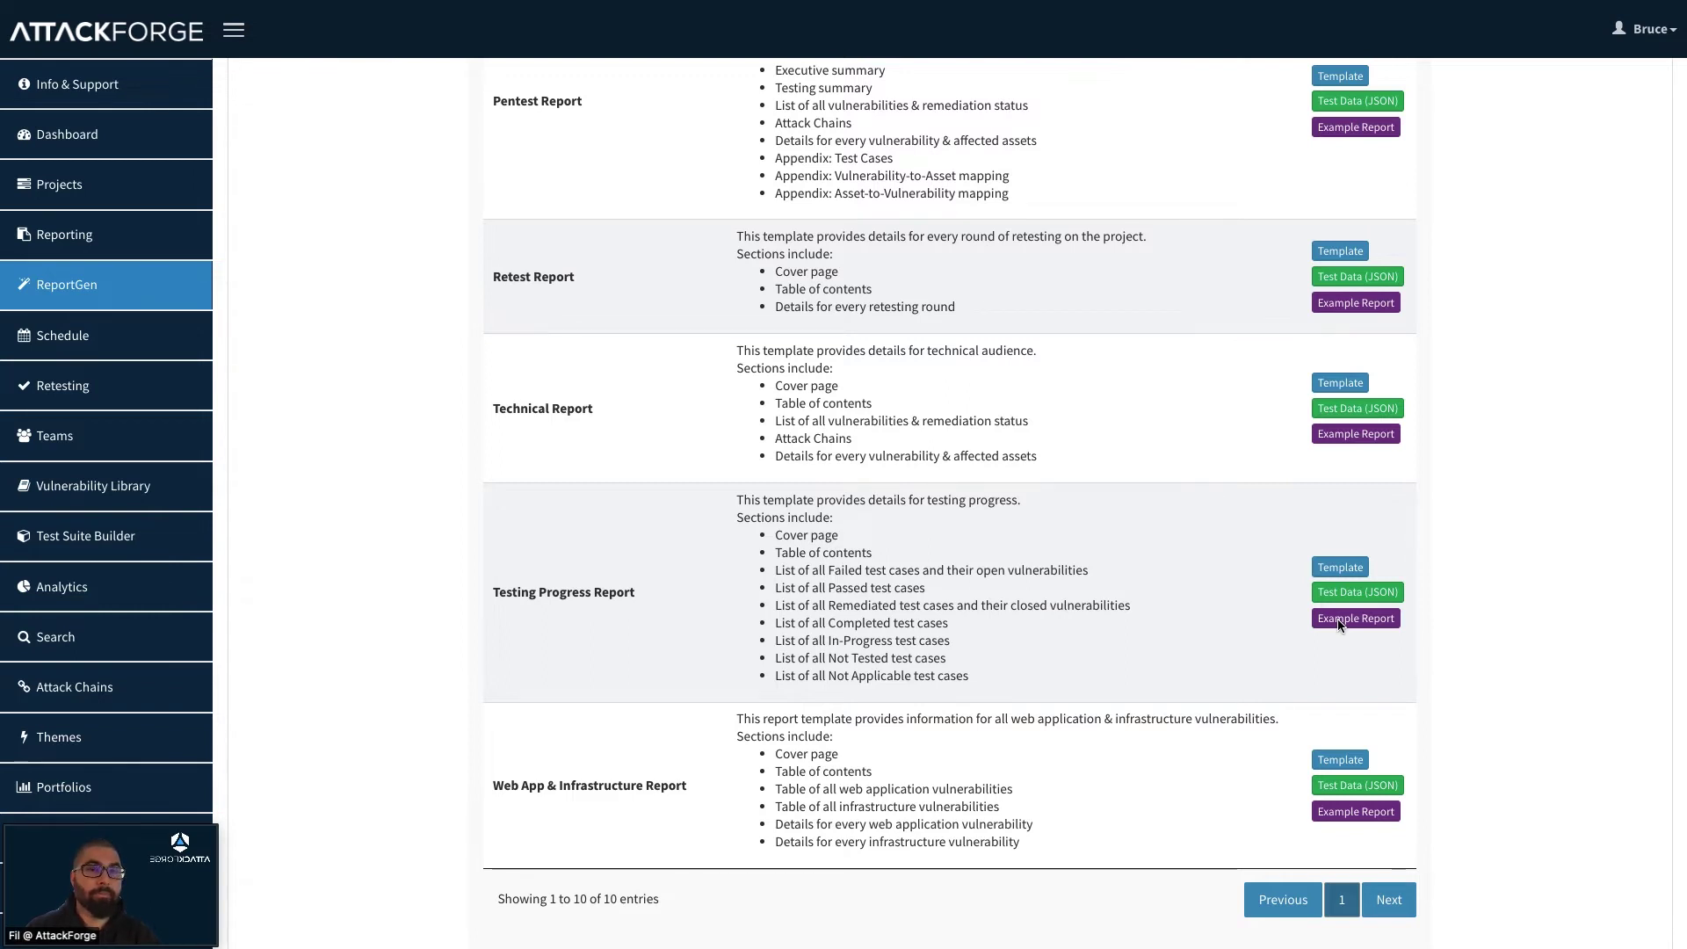
# Step: Download ReportGen v0.3.0 from the ReportGen page
pyautogui.scroll(15, 756, 397)
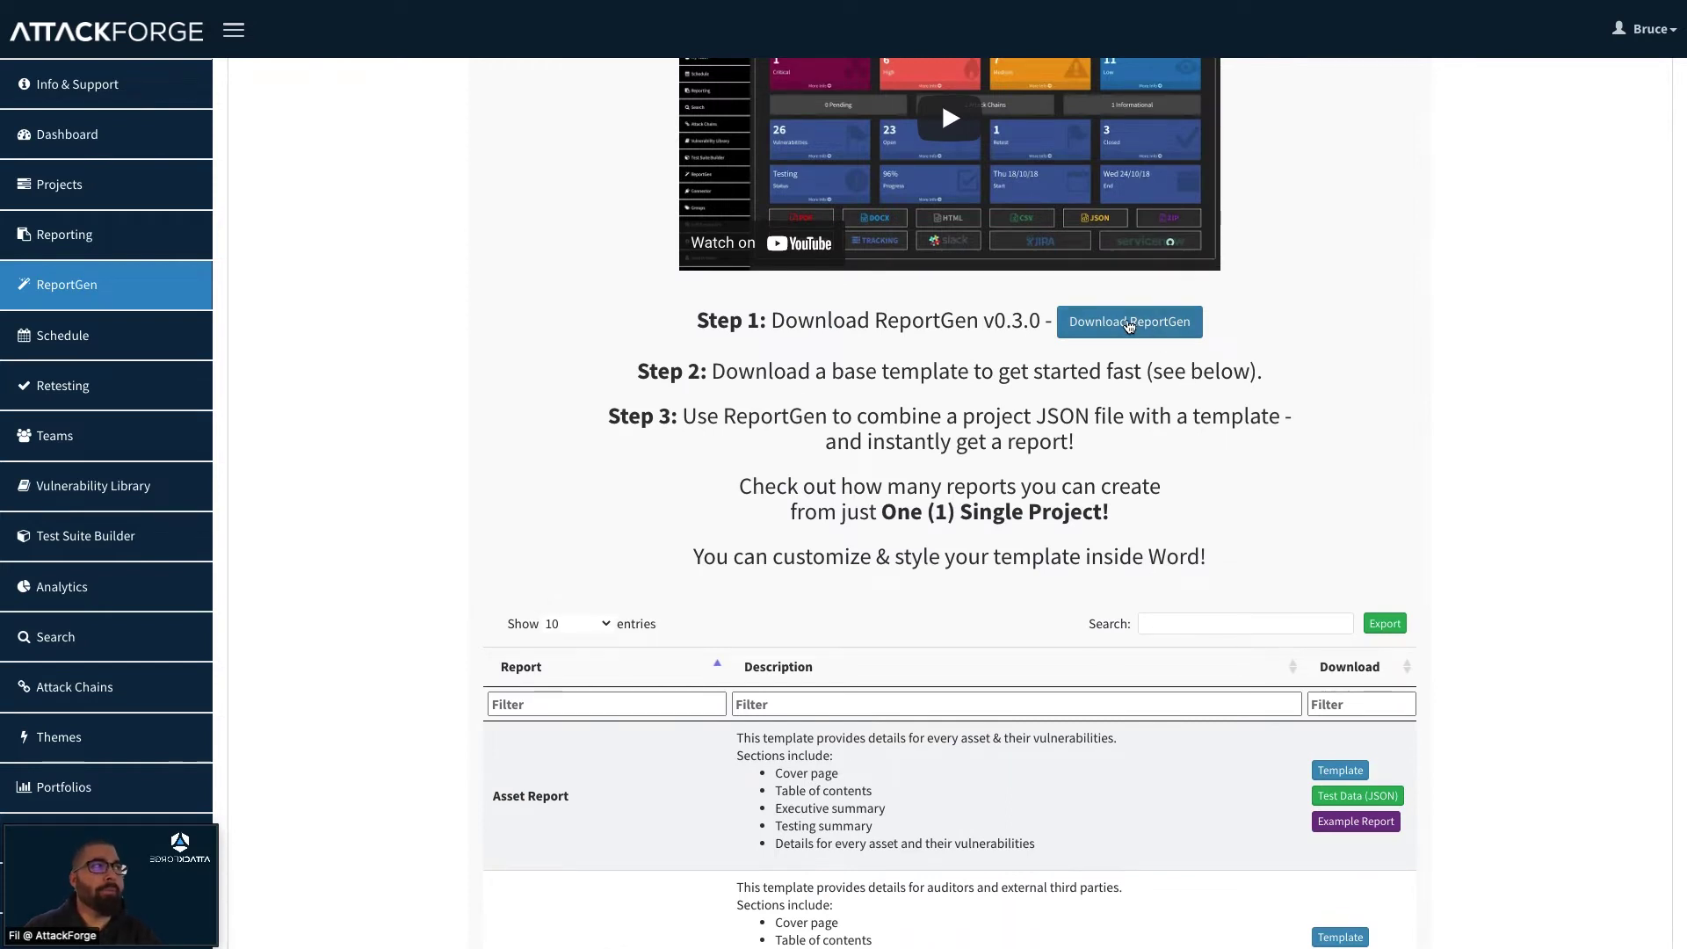
pyautogui.click(1129, 323)
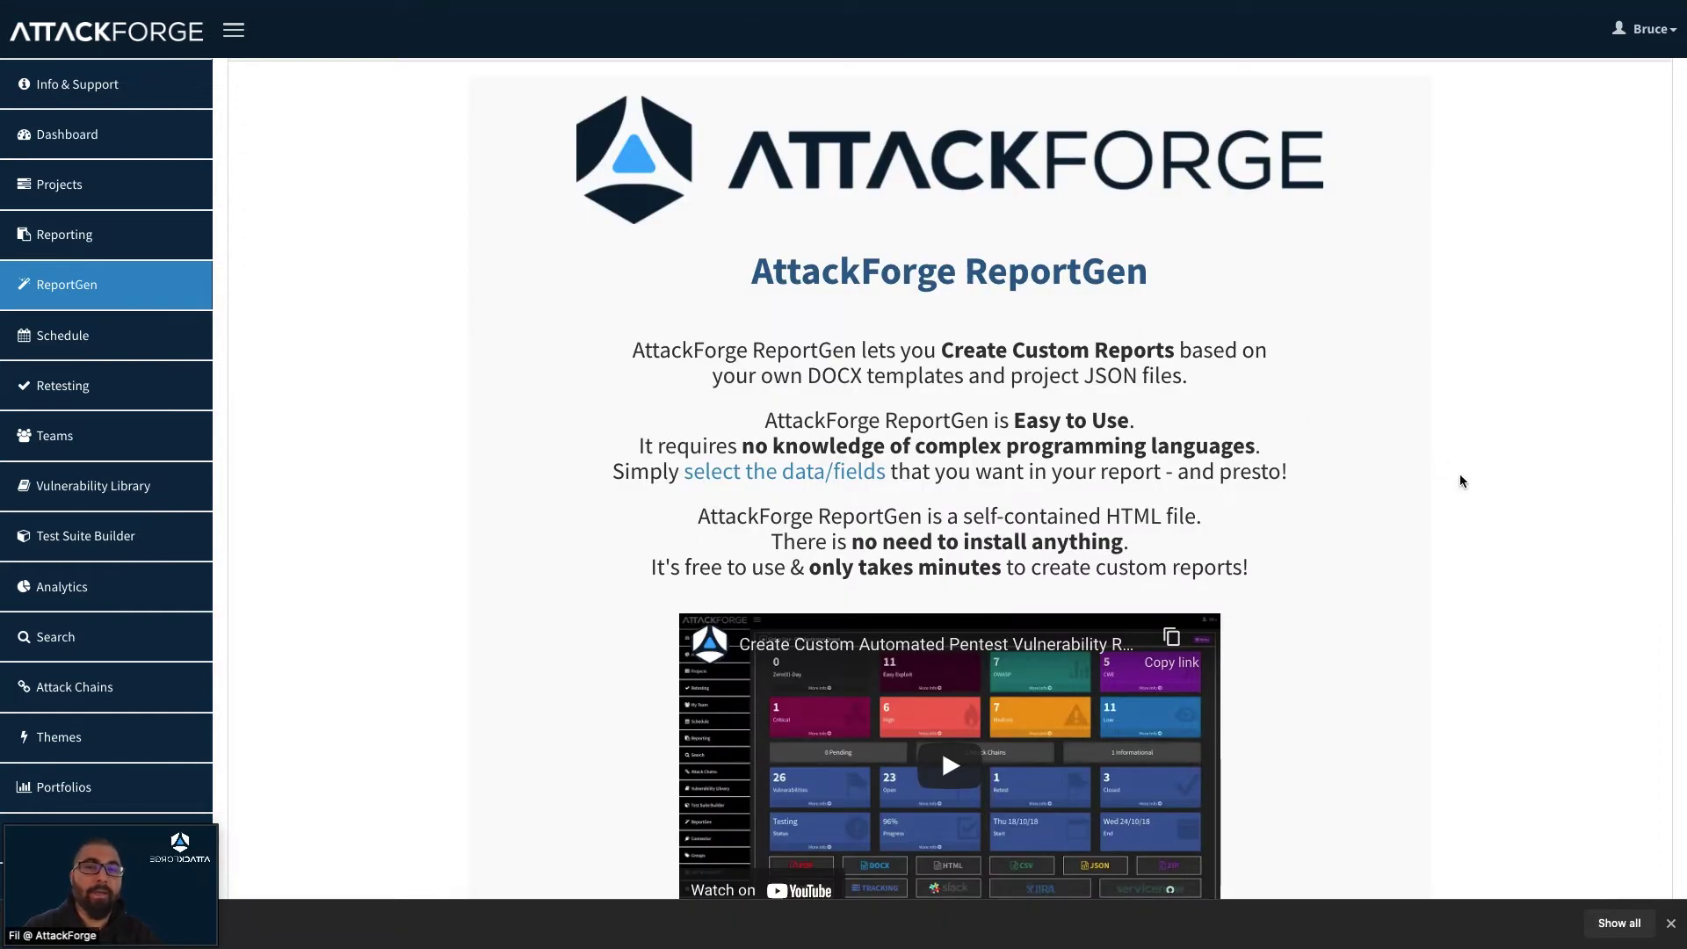
# Step: Download the base template and the JSON test data for the Pentest Report
pyautogui.scroll(-5, 1460, 475)
pyautogui.scroll(-10, 1462, 480)
pyautogui.scroll(-8, 1461, 481)
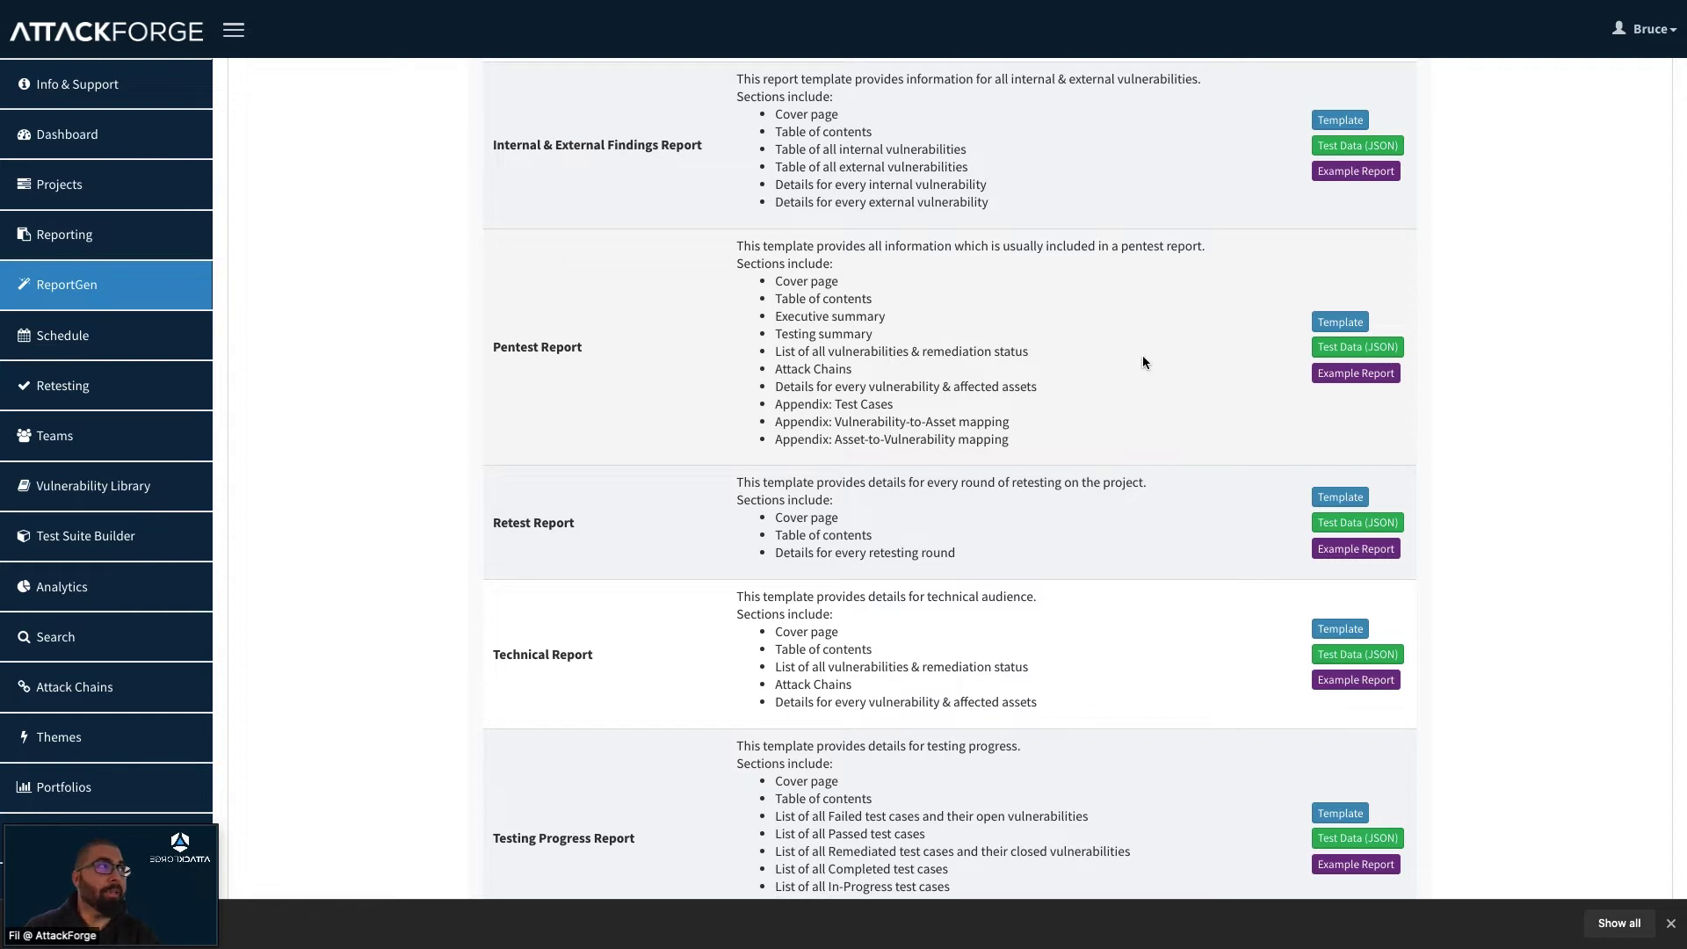
pyautogui.click(1339, 324)
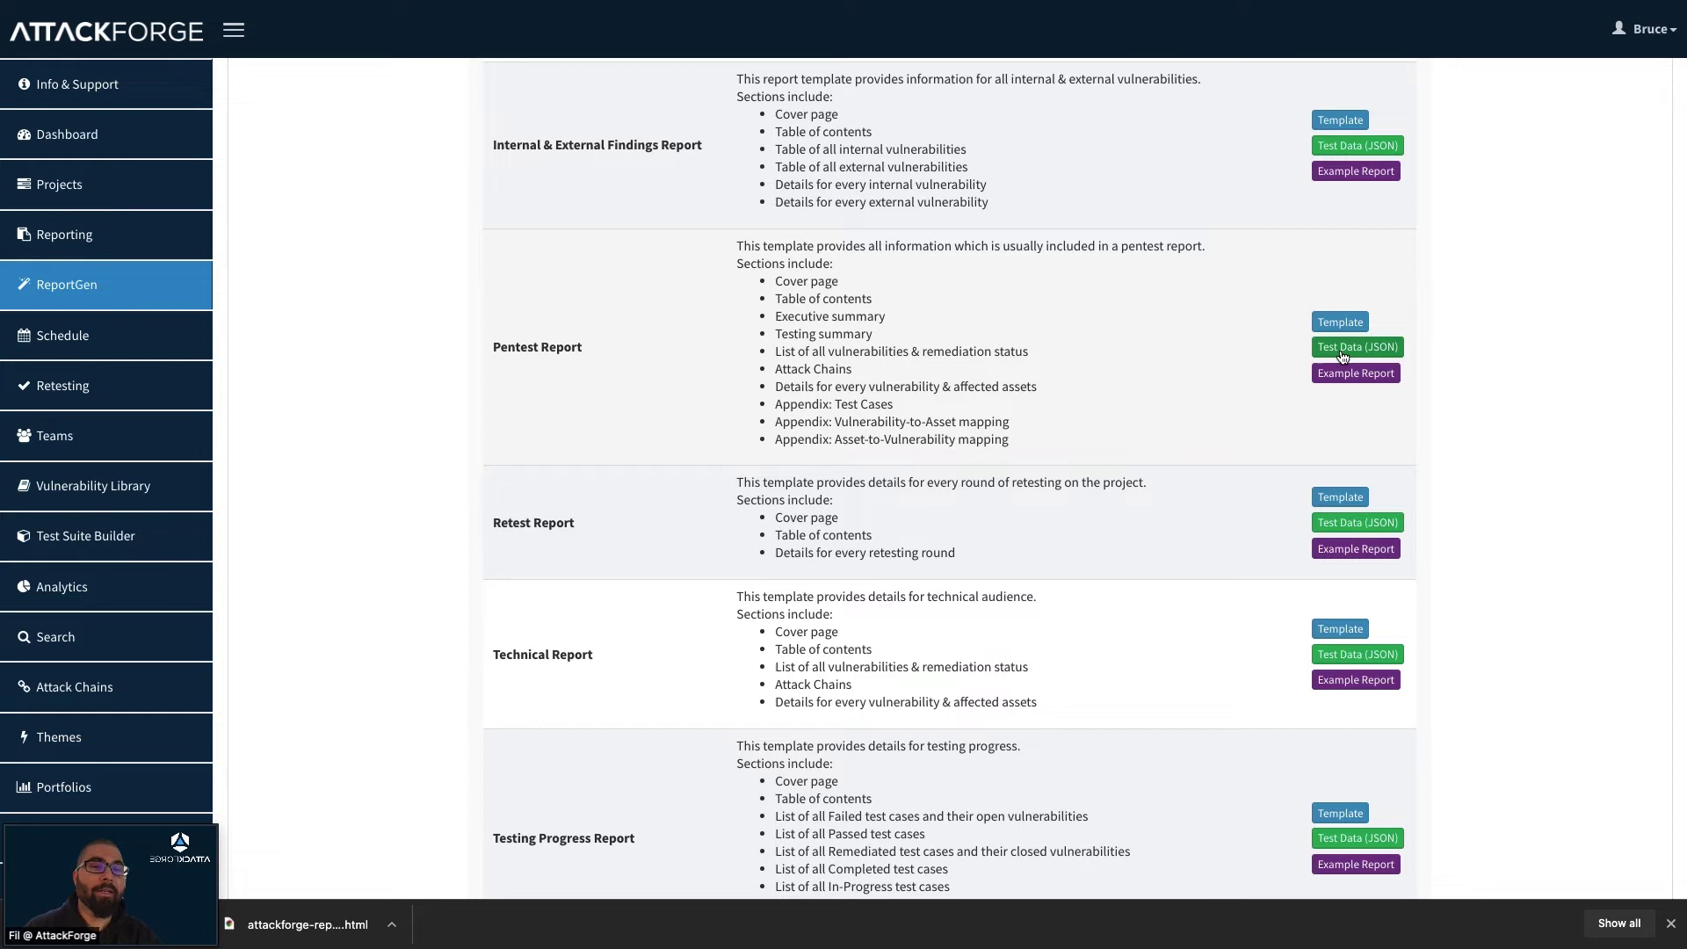
pyautogui.click(1343, 352)
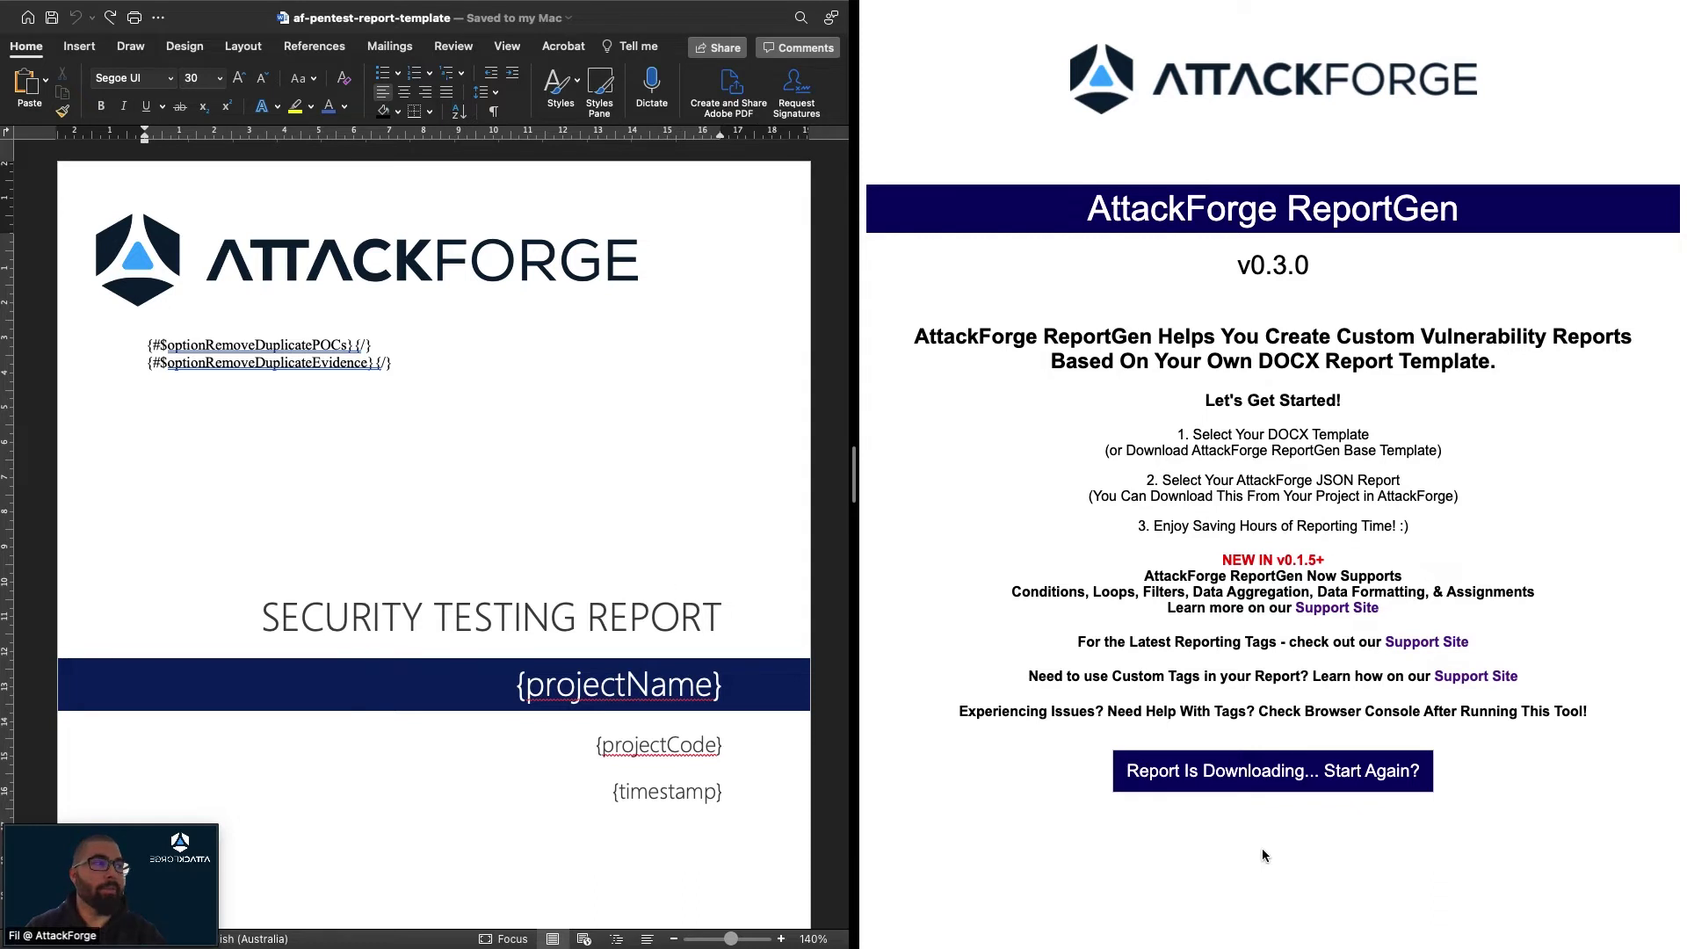
# Step: Reset the ReportGen tool for a new report, and switch to the text editor to examine the contents of ReportGen-test-data.json
pyautogui.click(1257, 779)
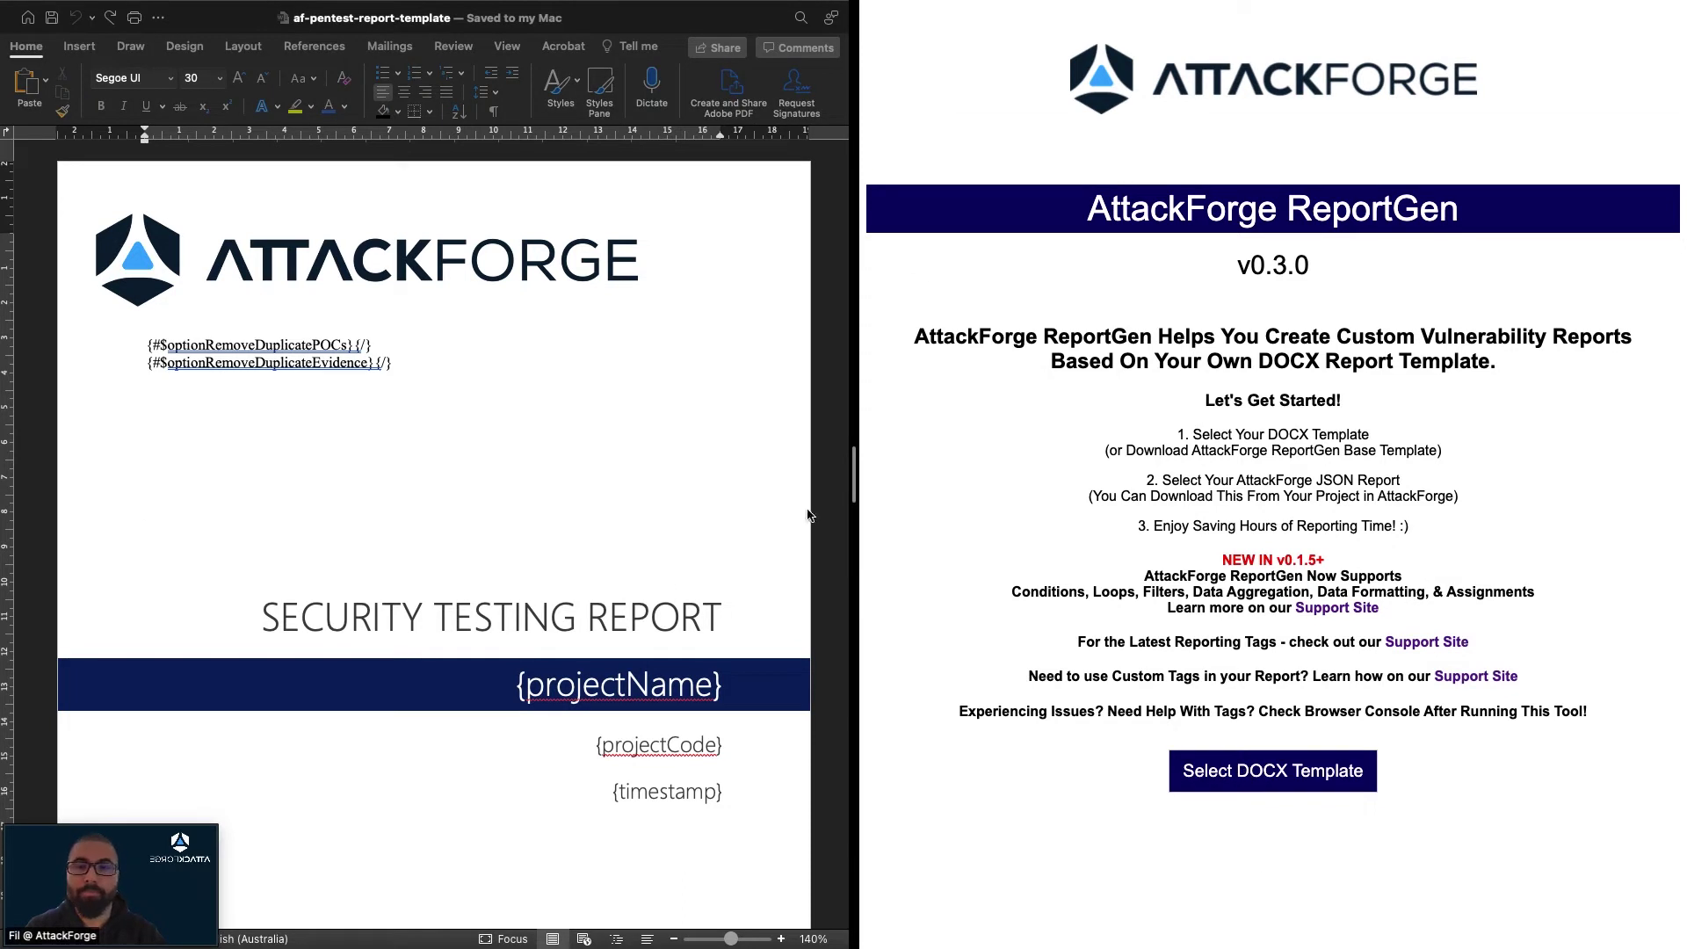
pyautogui.press('super+Tab')
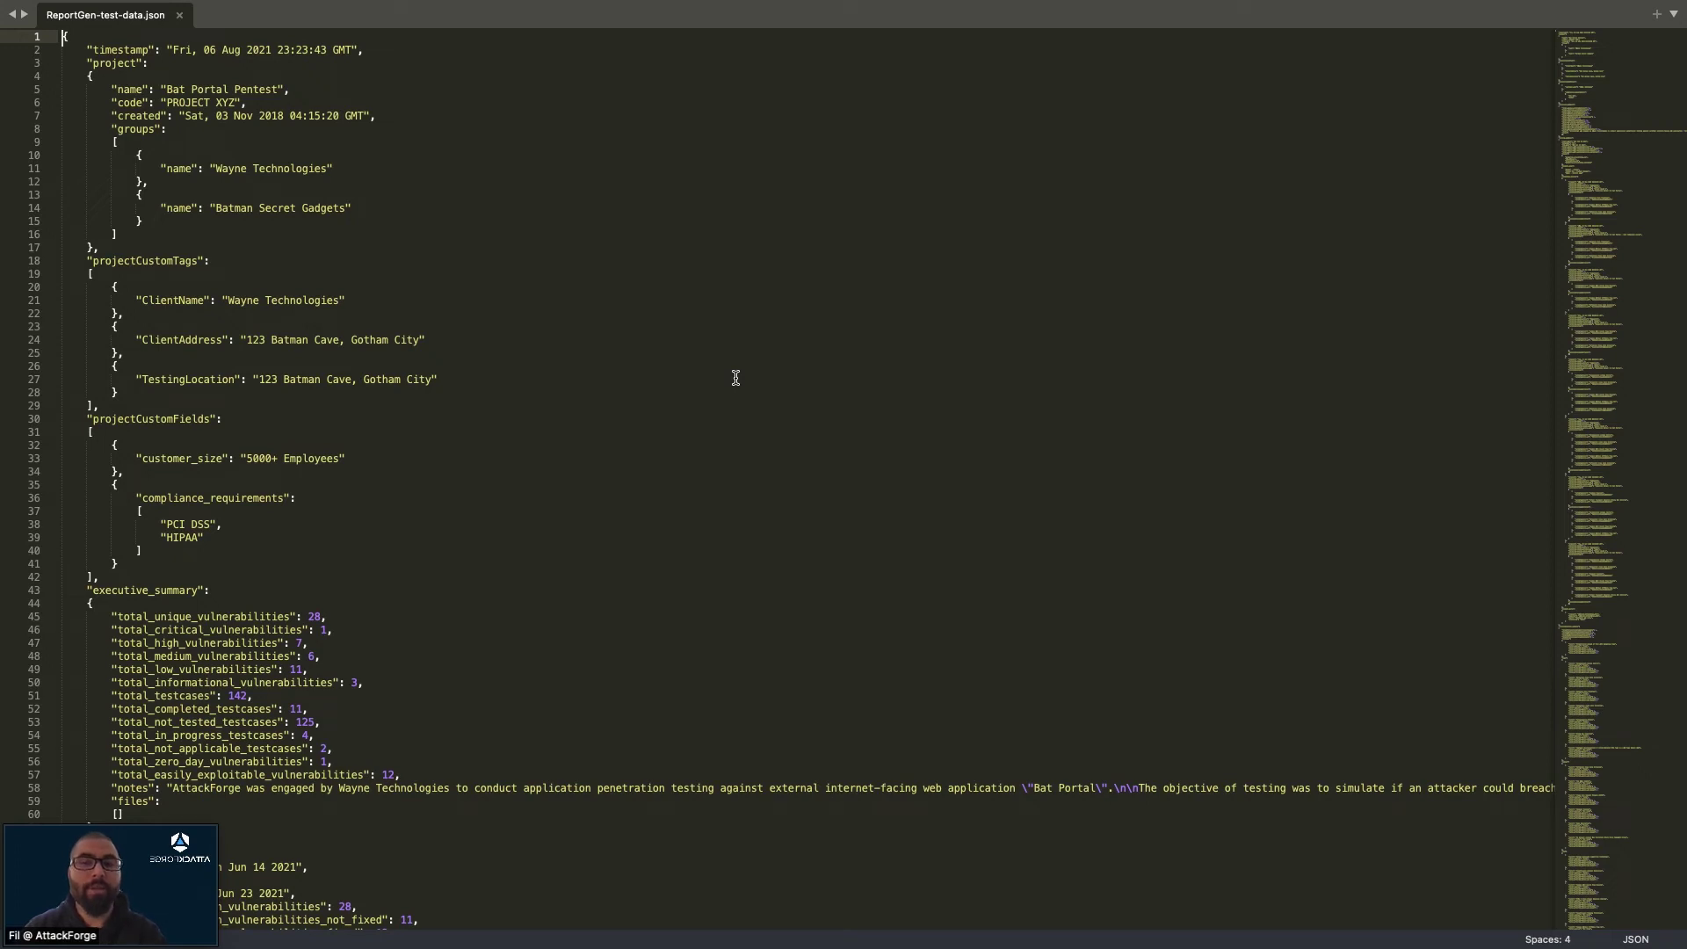
pyautogui.scroll(-12, 736, 378)
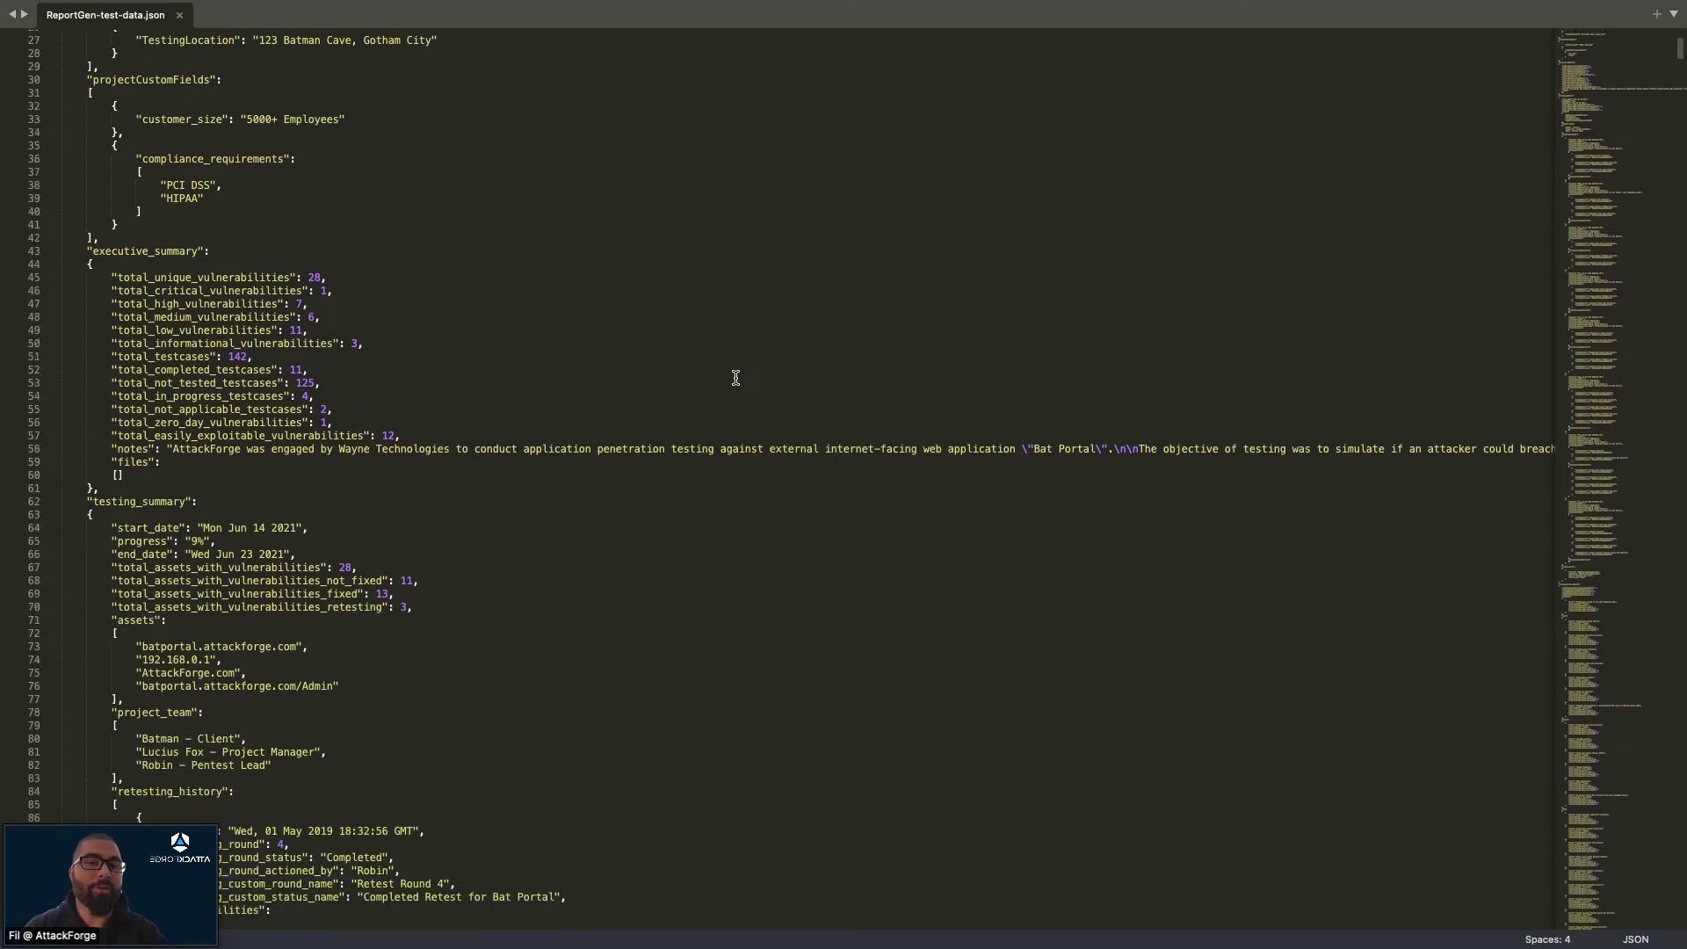
pyautogui.scroll(-20, 735, 378)
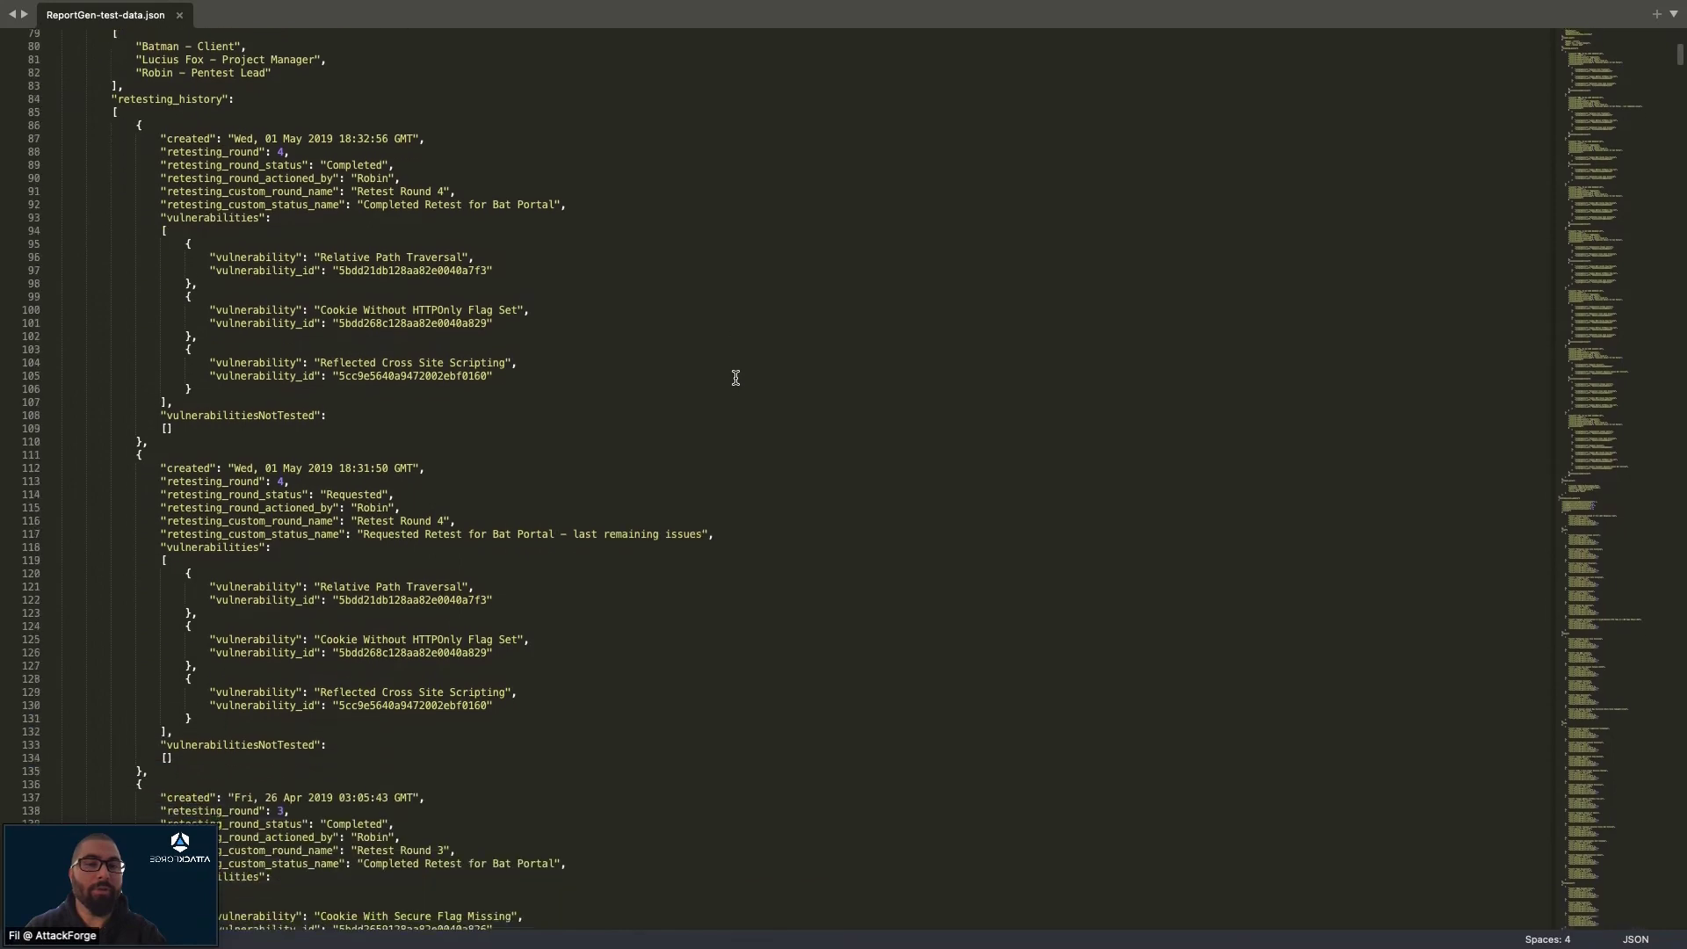
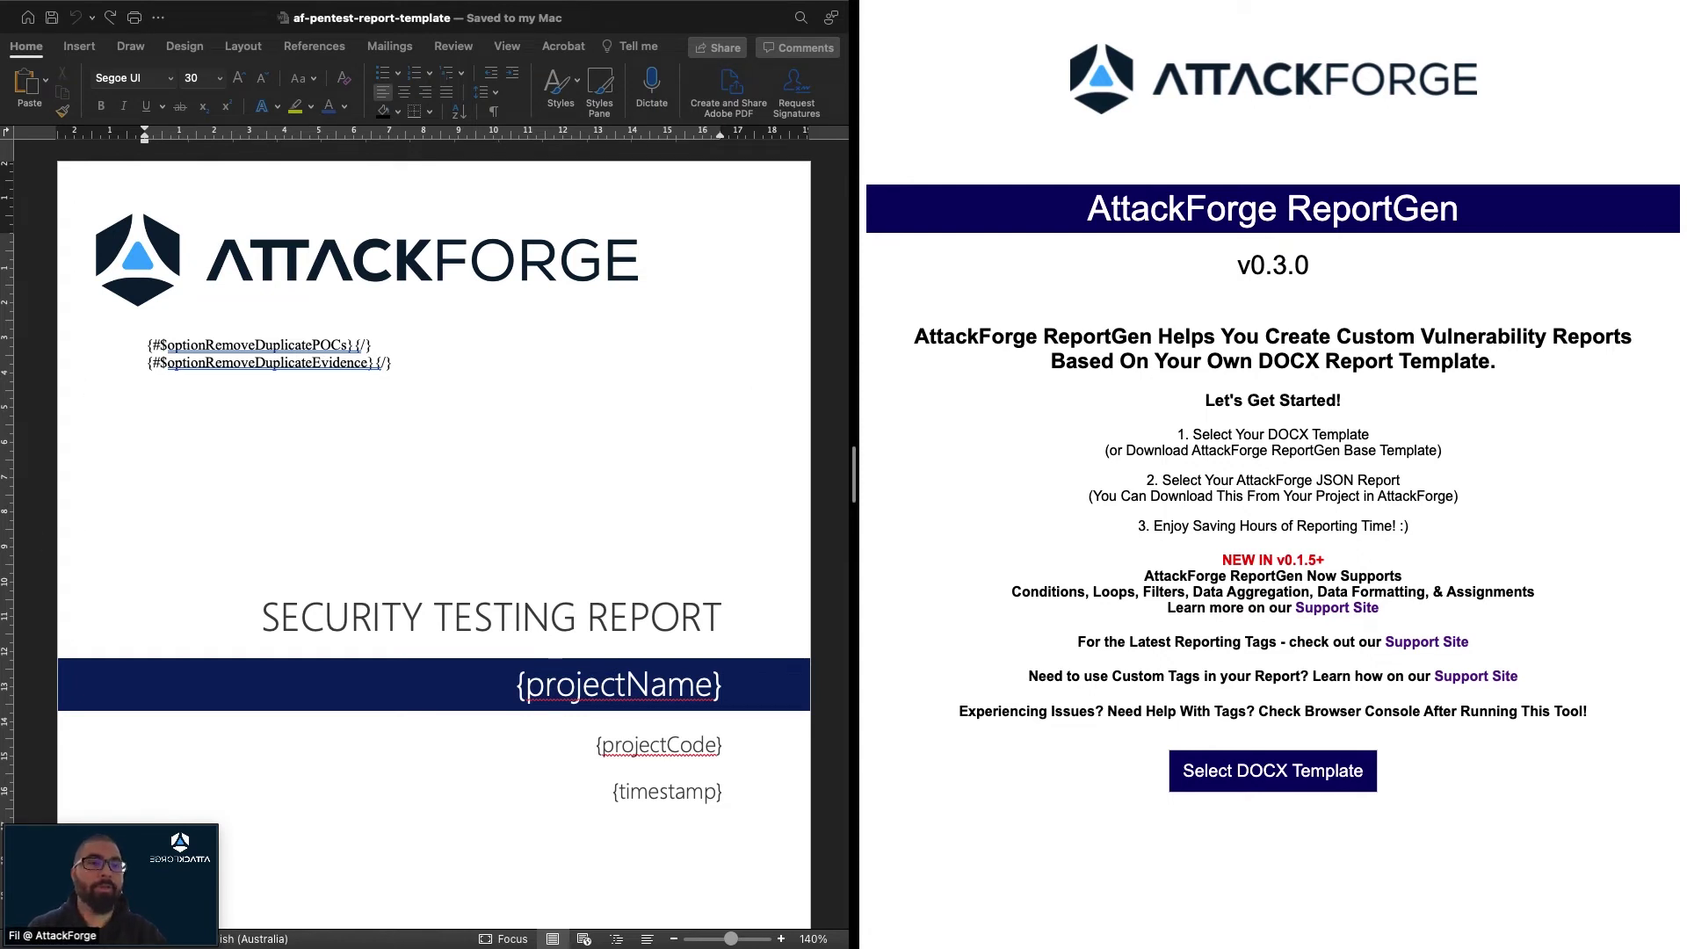
# Step: In the Word file af-pentest-report-template, replace the AttackForge logo on the cover page with the copied bat logo
pyautogui.click(419, 273)
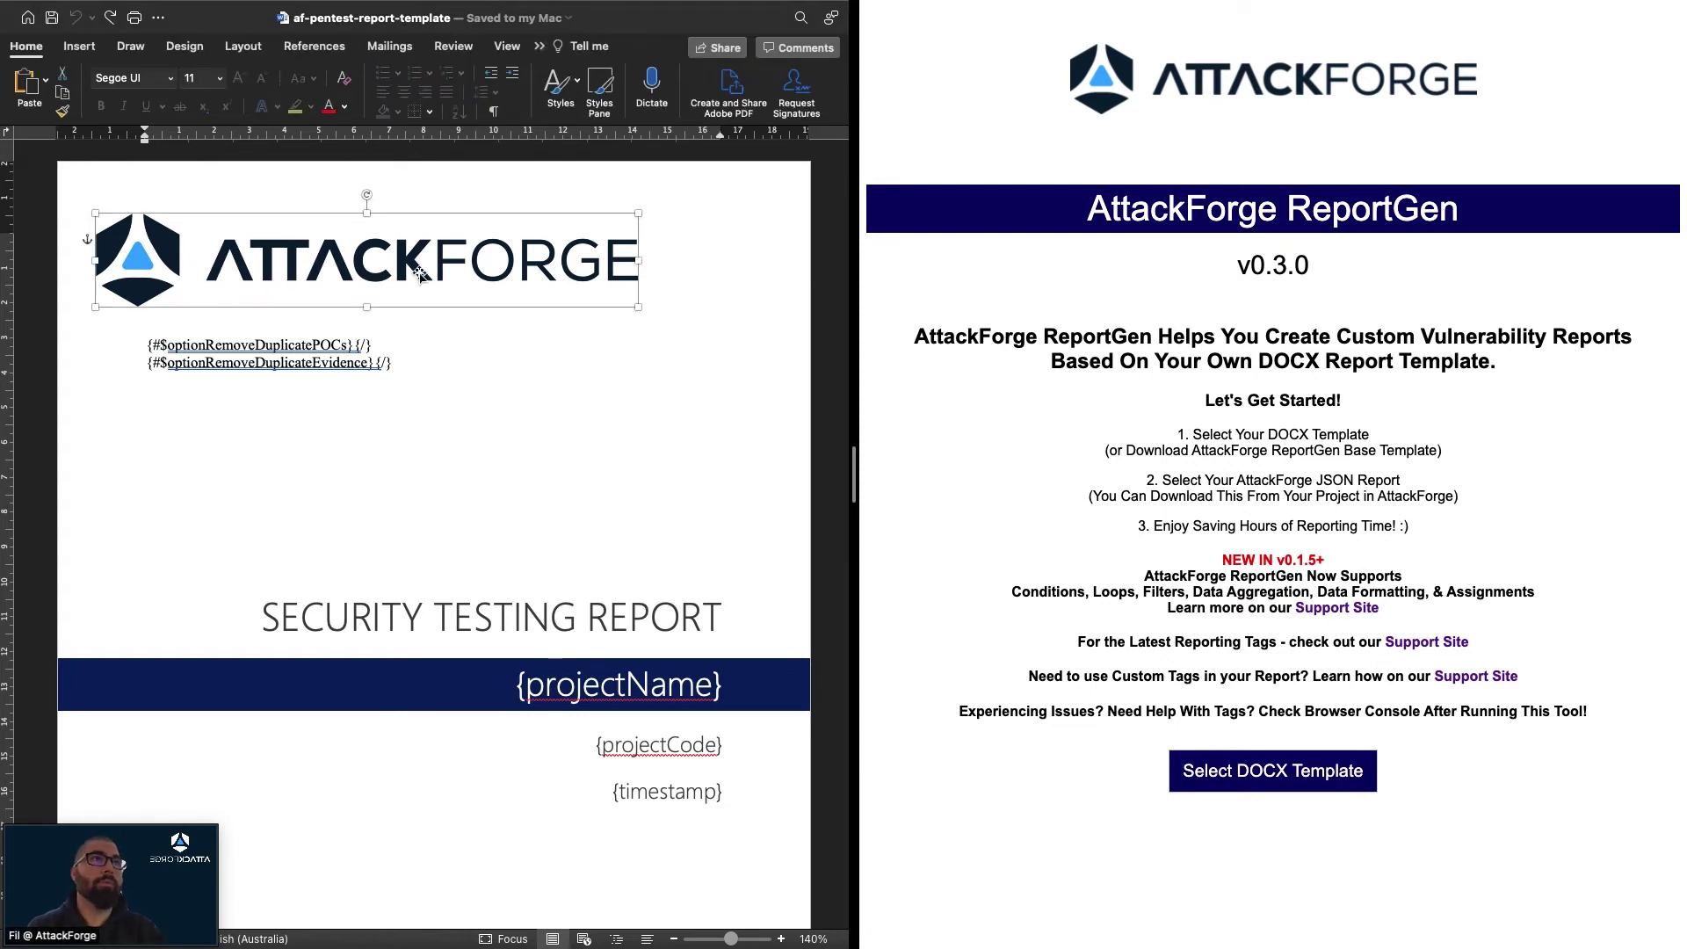
pyautogui.press('Delete')
pyautogui.press('cmd+v')
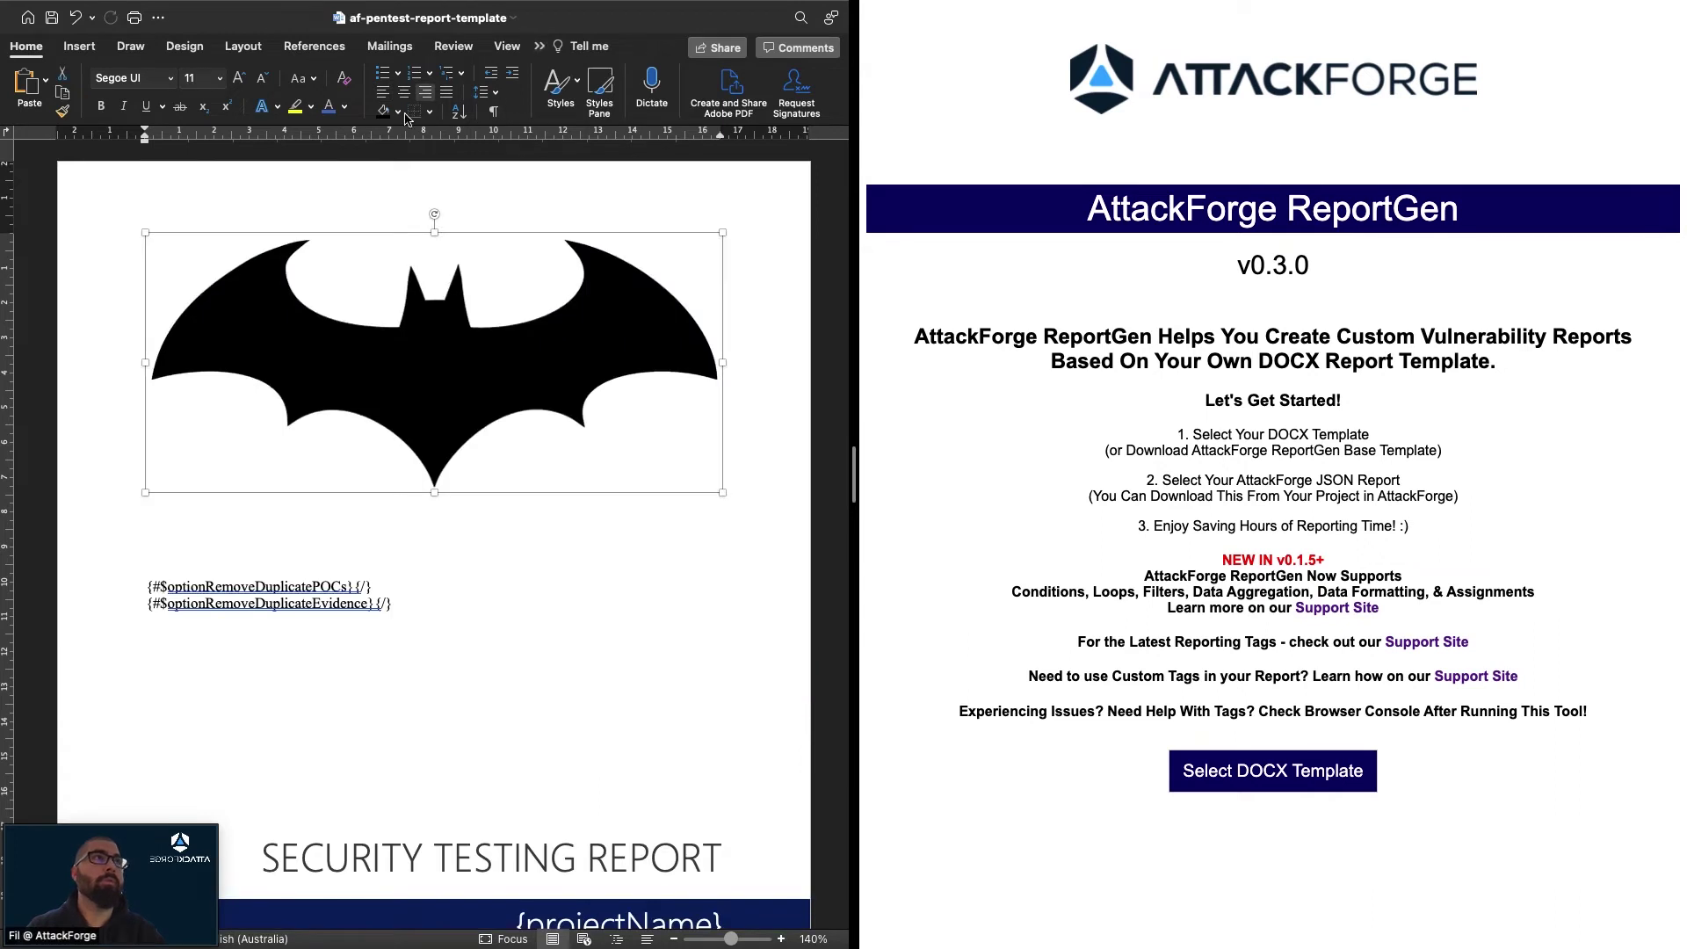
# Step: Shrink and left-align the bat logo on the cover page, and remove a surplus blank line above the report title
pyautogui.moveTo(722, 492); pyautogui.dragTo(470, 325)
pyautogui.click(382, 91)
pyautogui.click(362, 567)
pyautogui.press('BackSpace')
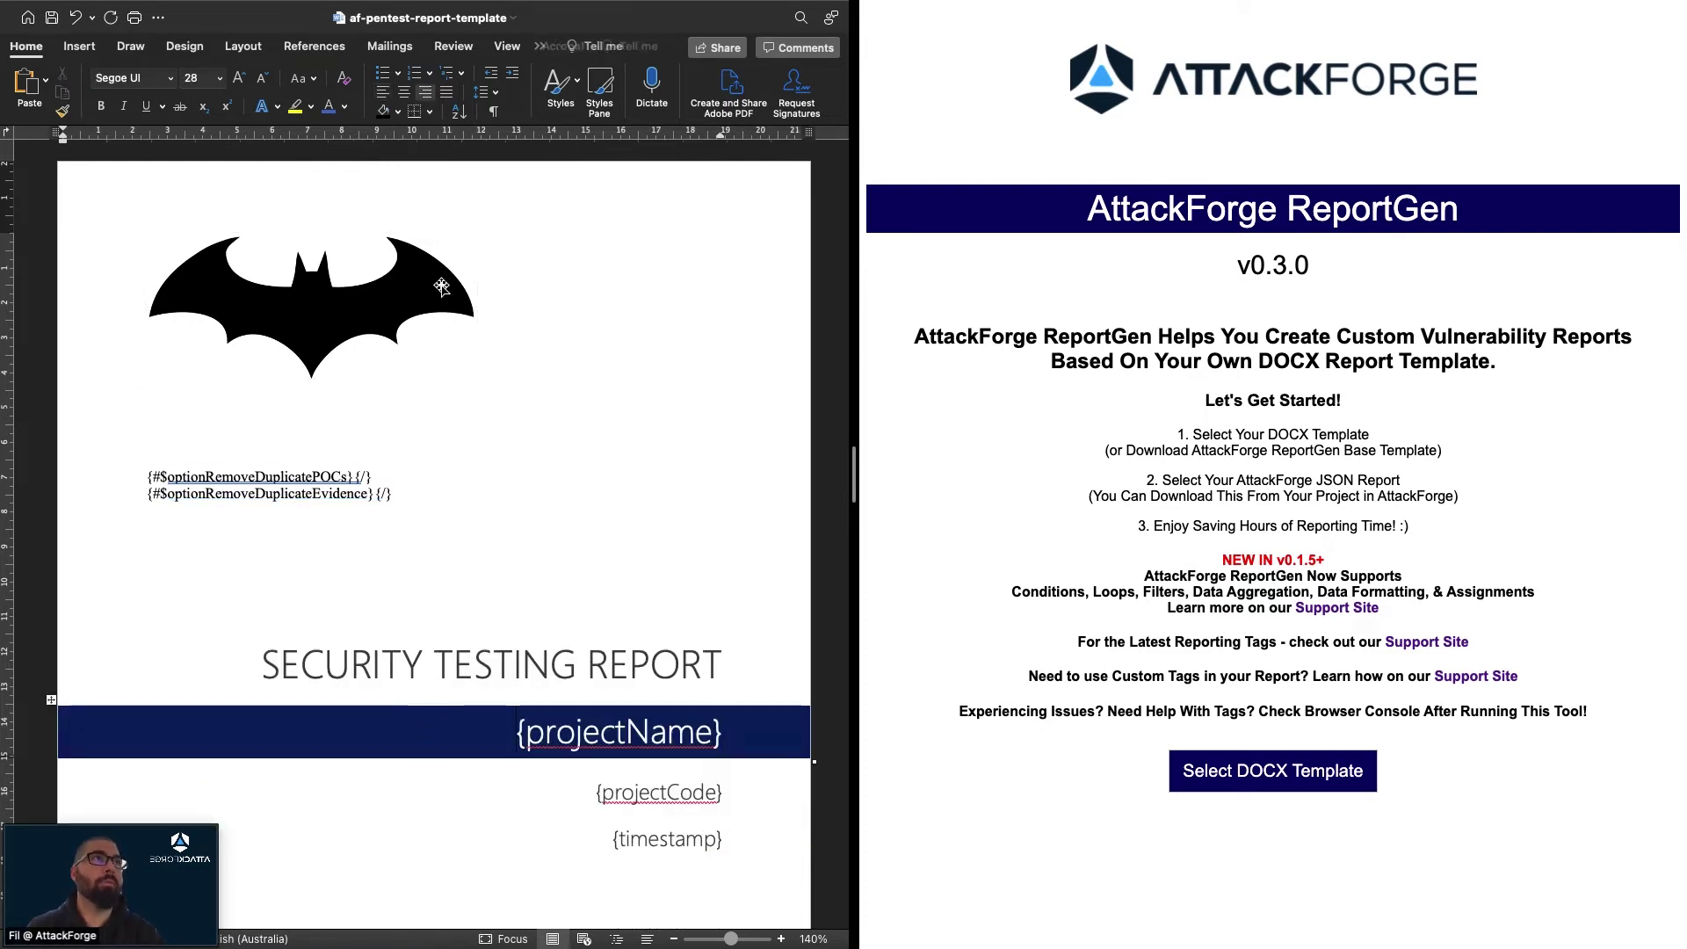
# Step: Change the font of the Total Unique Vulnerabilities table in the Executive Summary to Calibri
pyautogui.scroll(-15, 431, 288)
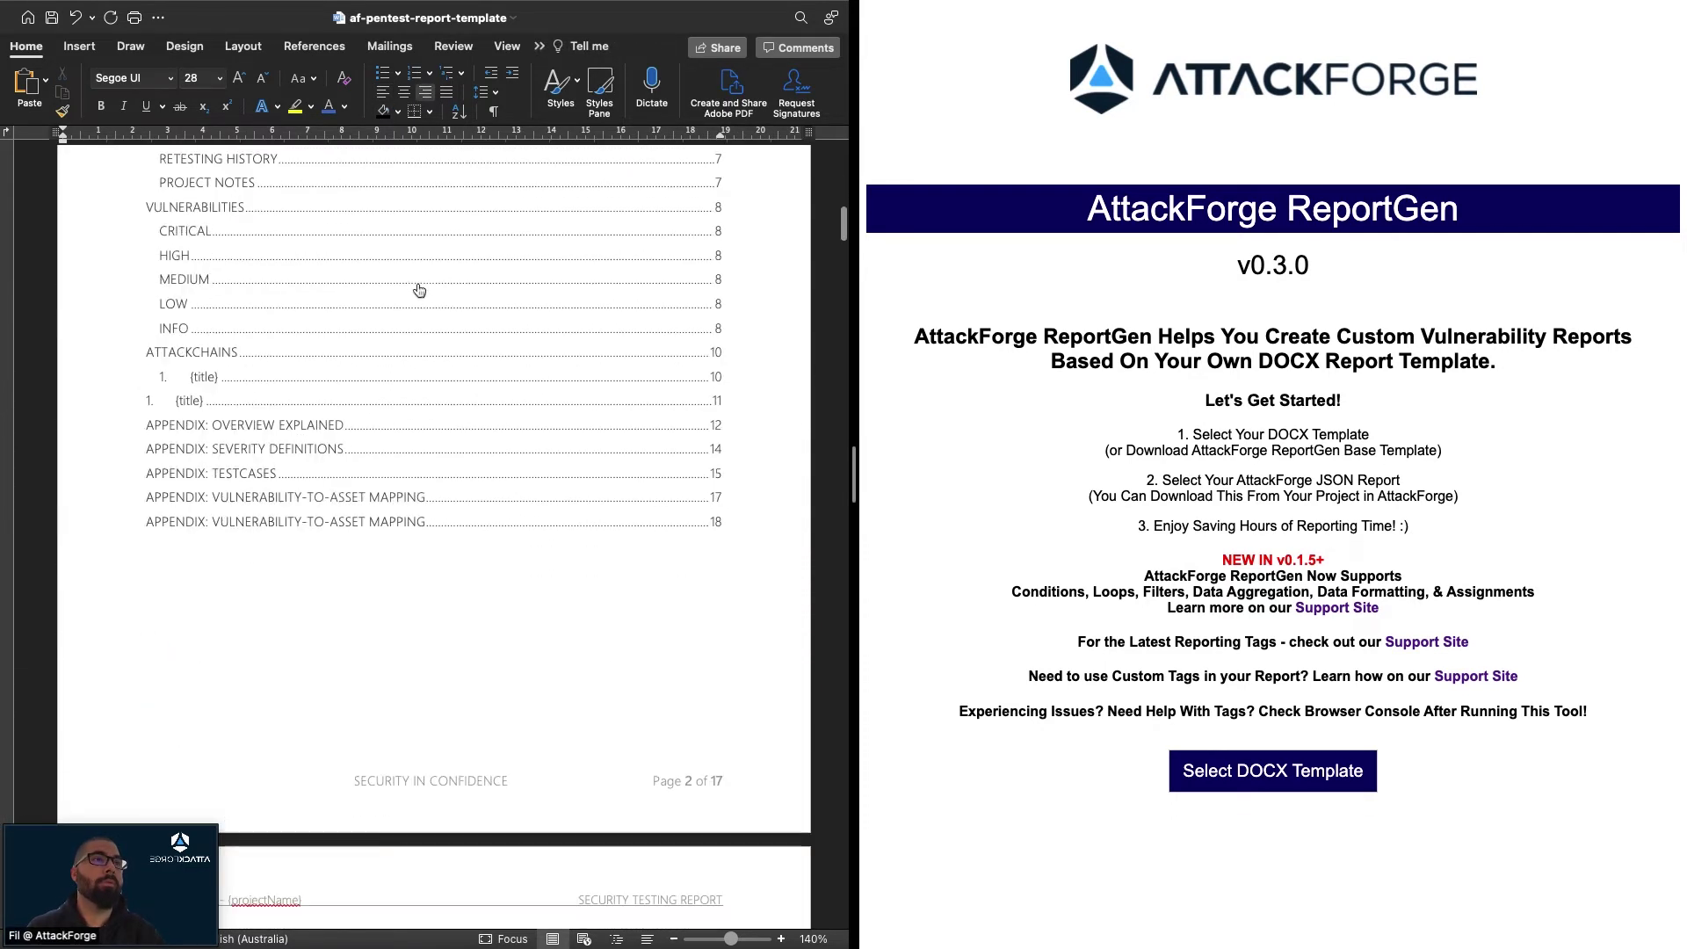
pyautogui.scroll(-10, 419, 290)
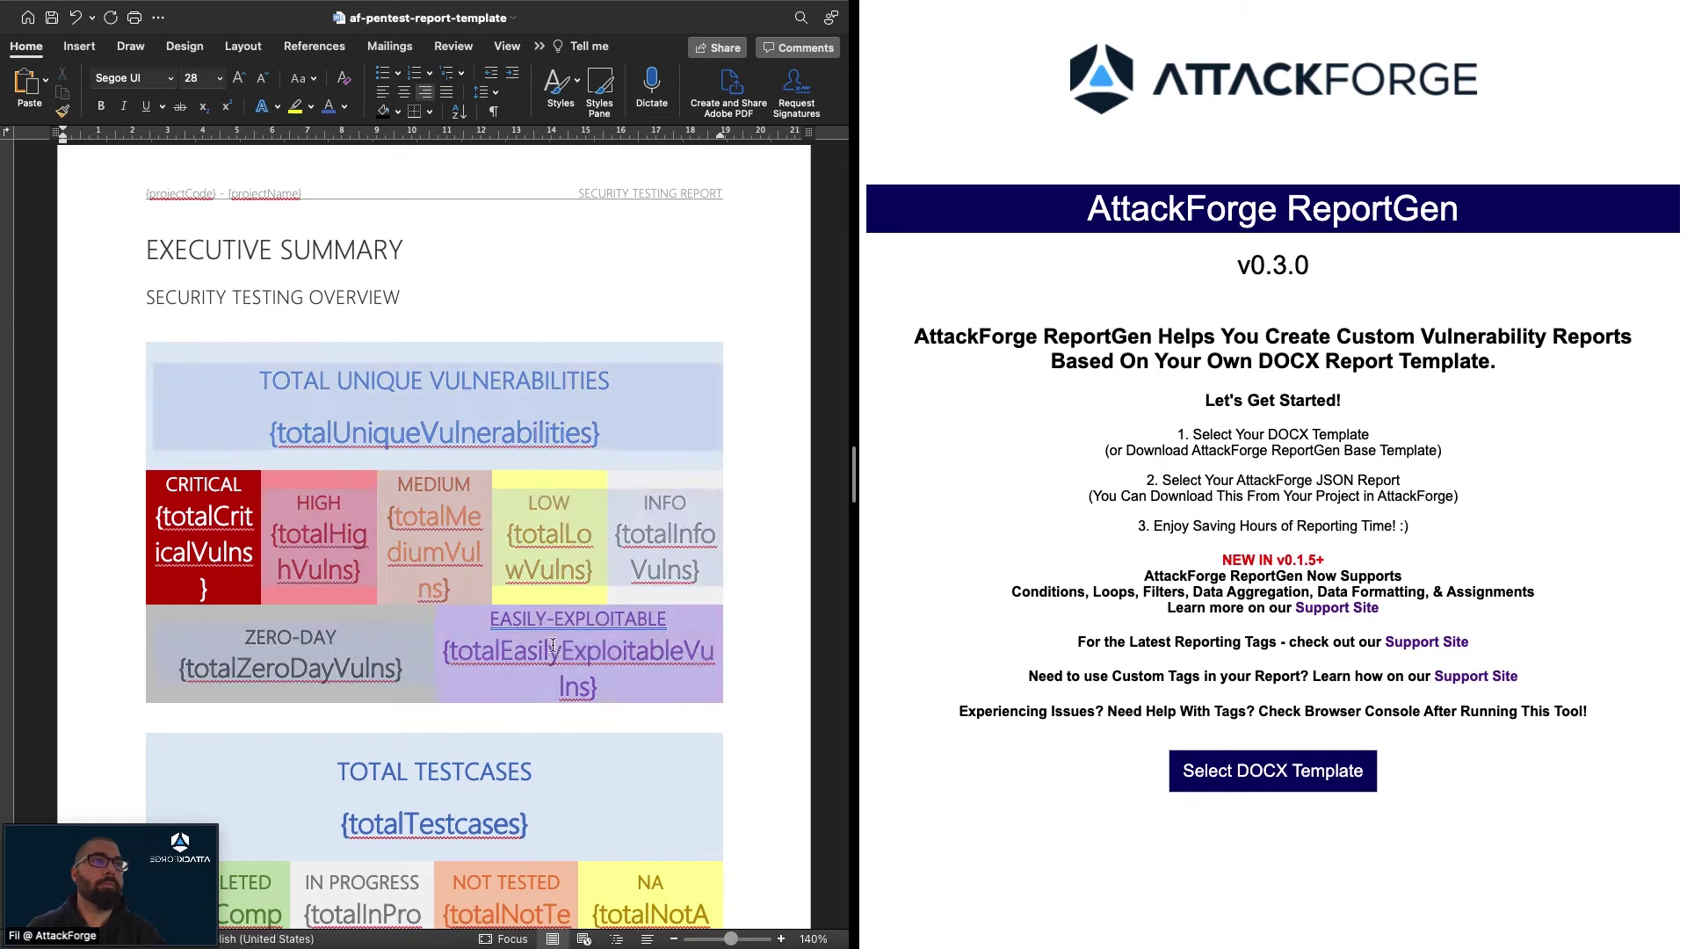
pyautogui.click(554, 646)
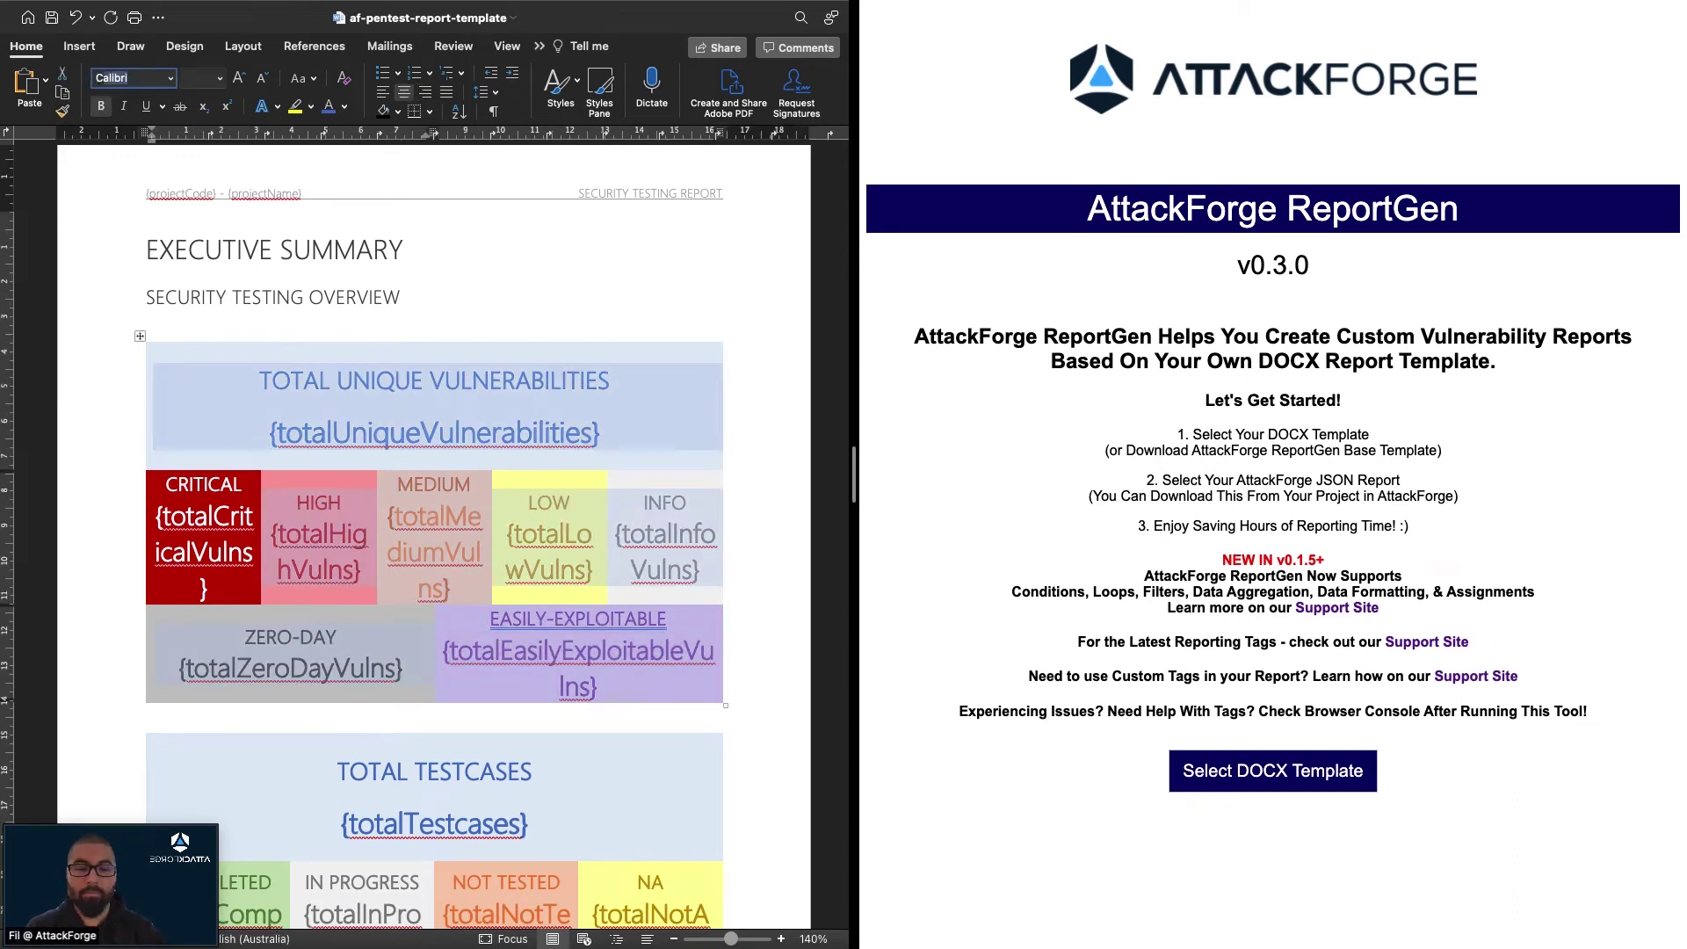
# Step: Change the font of the total, Not Tested and NA cells in the Total Testcases table to Calibri
pyautogui.scroll(-5, 295, 487)
pyautogui.moveTo(284, 284); pyautogui.dragTo(589, 446)
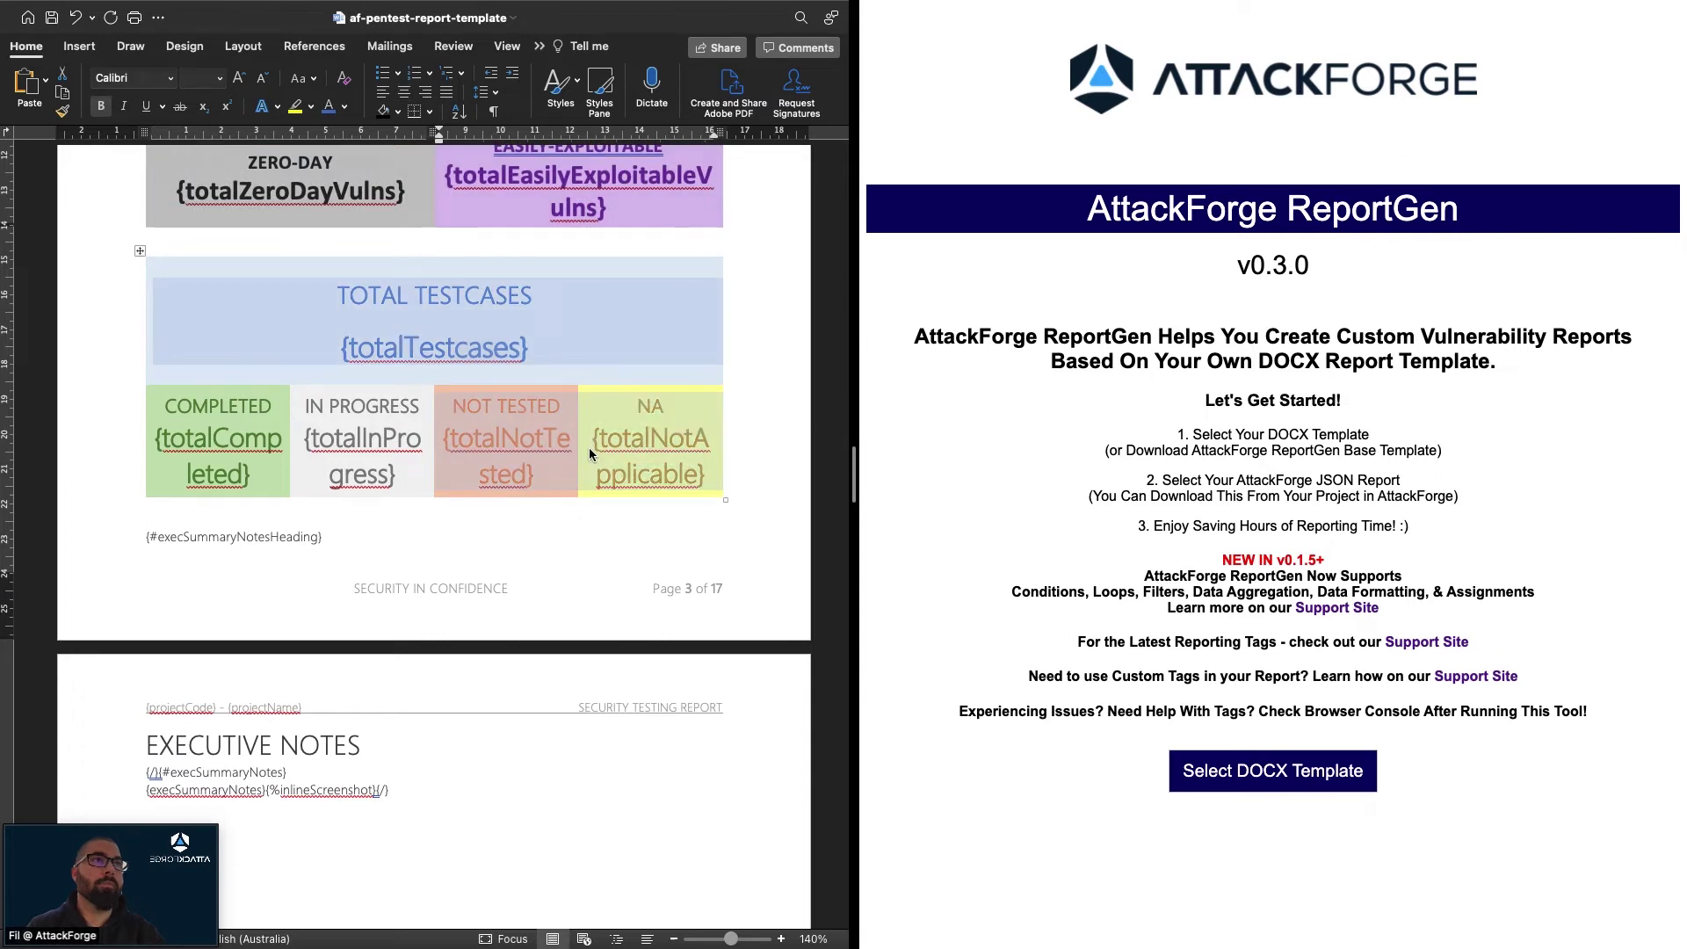
pyautogui.click(119, 75)
pyautogui.write('Calibri')
pyautogui.press('Return')
# Step: Change the font of the Completed and In Progress cells in the Total Testcases table to Calibri
pyautogui.click(223, 422)
pyautogui.moveTo(192, 406); pyautogui.dragTo(369, 439)
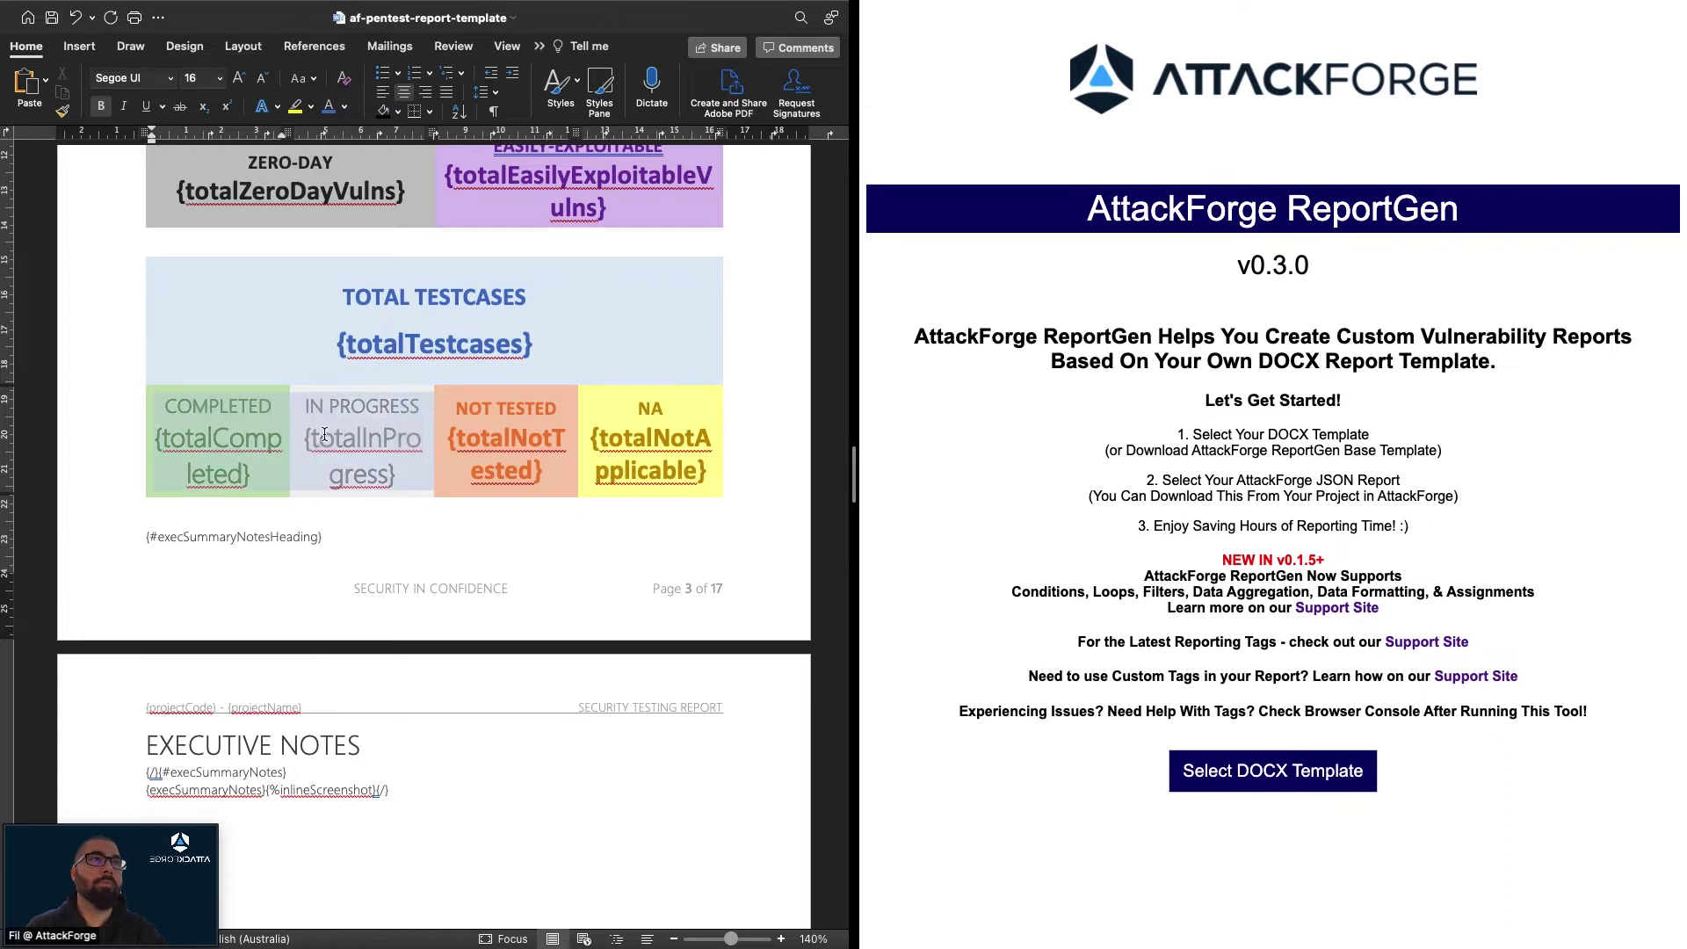
pyautogui.click(122, 77)
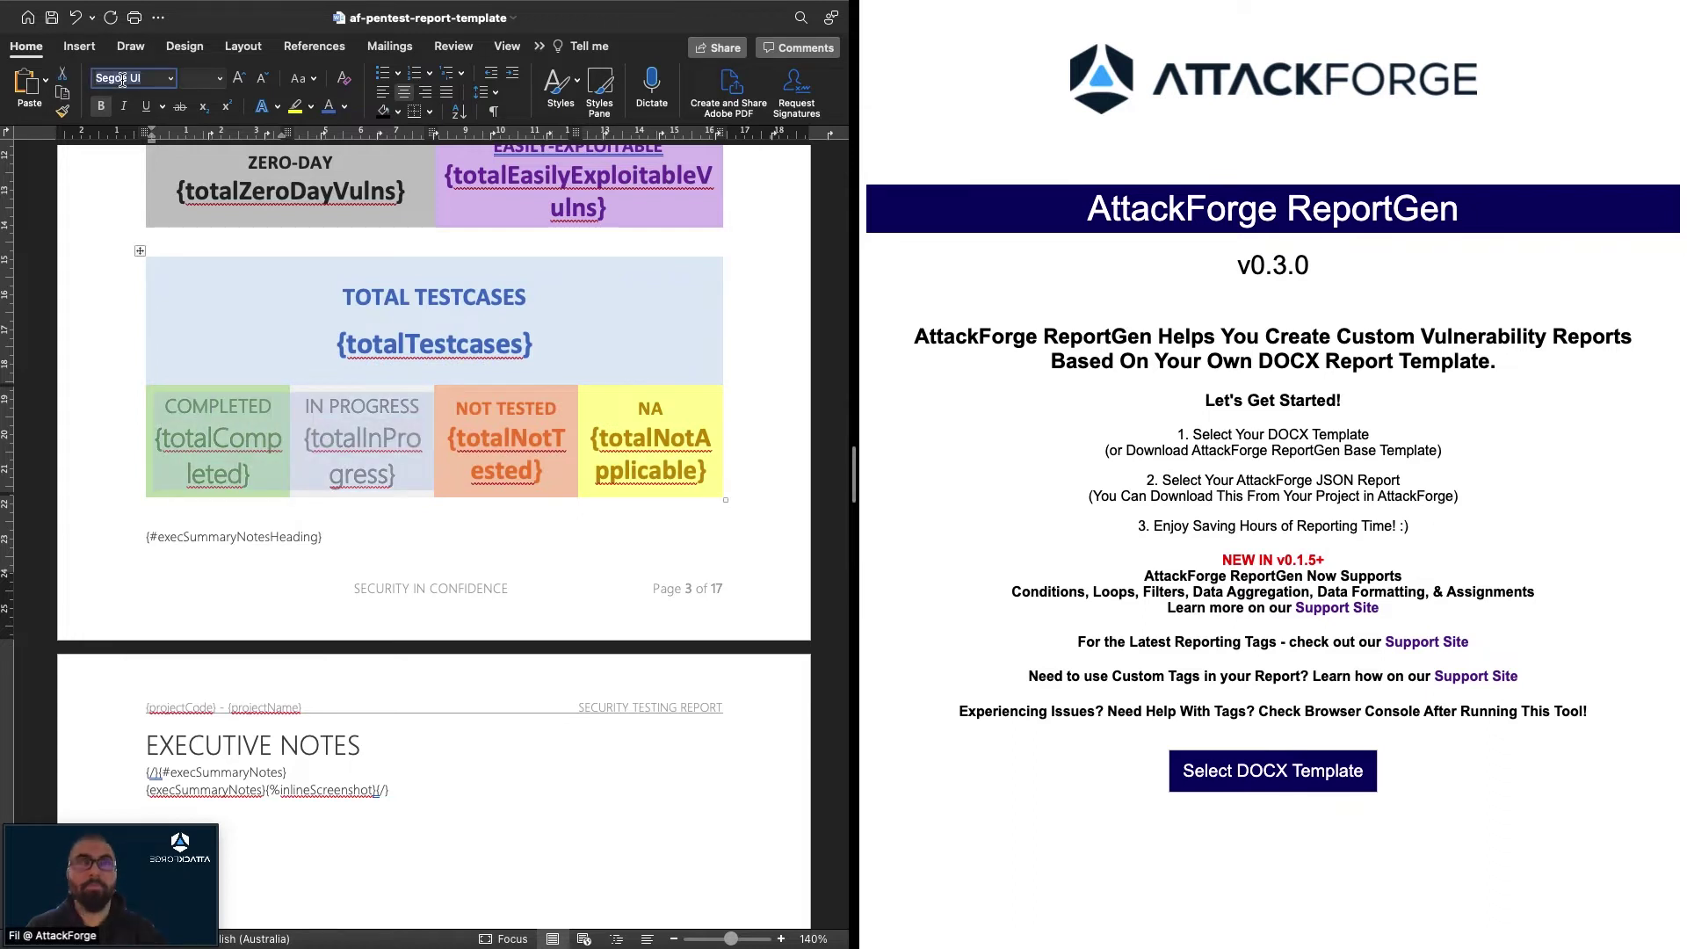
pyautogui.write('Calibri')
pyautogui.press('Return')
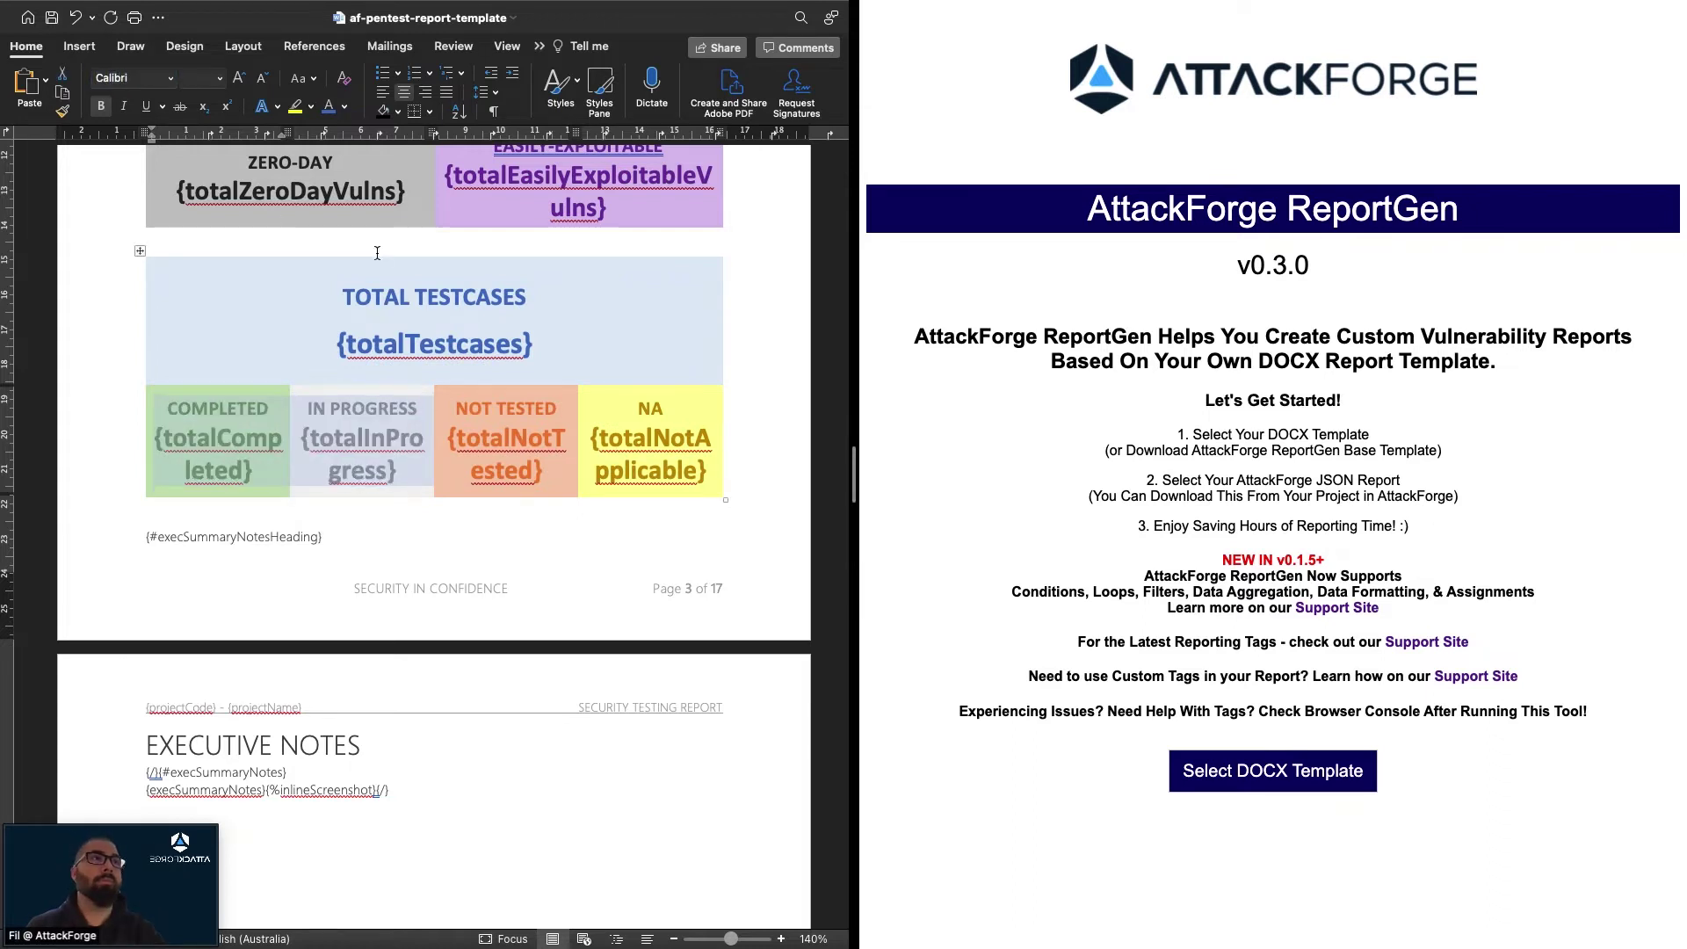
# Step: Deselect the Total Testcases cells and save the af-pentest-report-template document
pyautogui.click(372, 297)
pyautogui.scroll(5, 387, 376)
pyautogui.press('super+s')
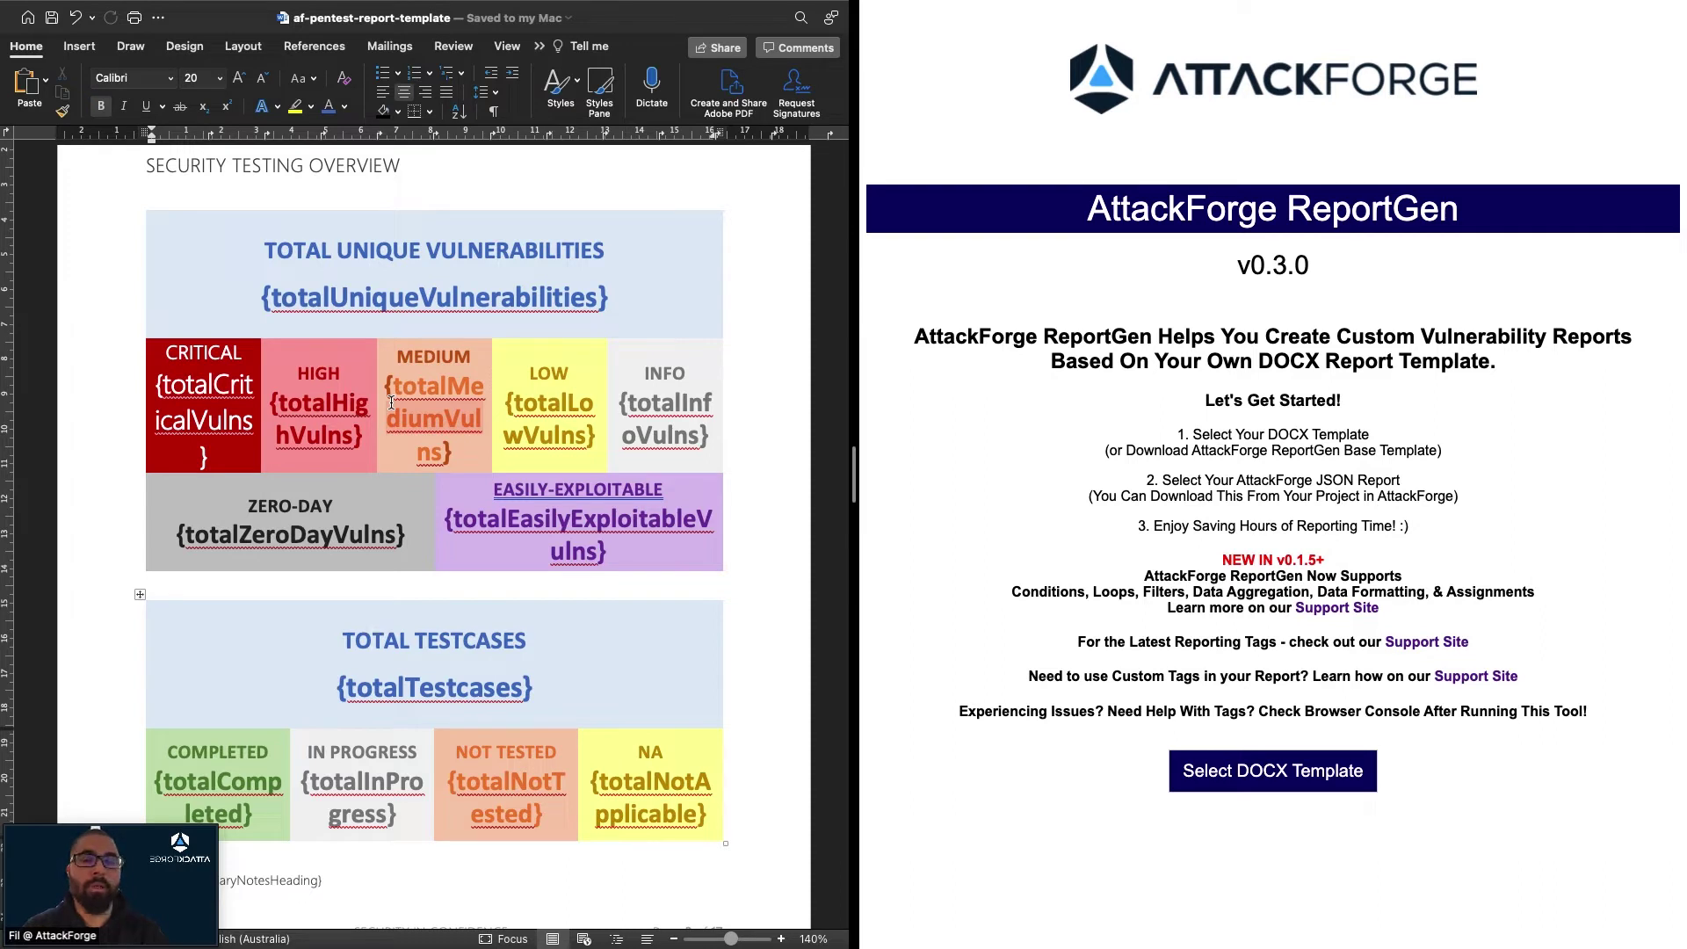
# Step: In AttackForge ReportGen, generate a report from af-pentest-report-template.docx and ReportGen-test-data.json
pyautogui.click(1061, 329)
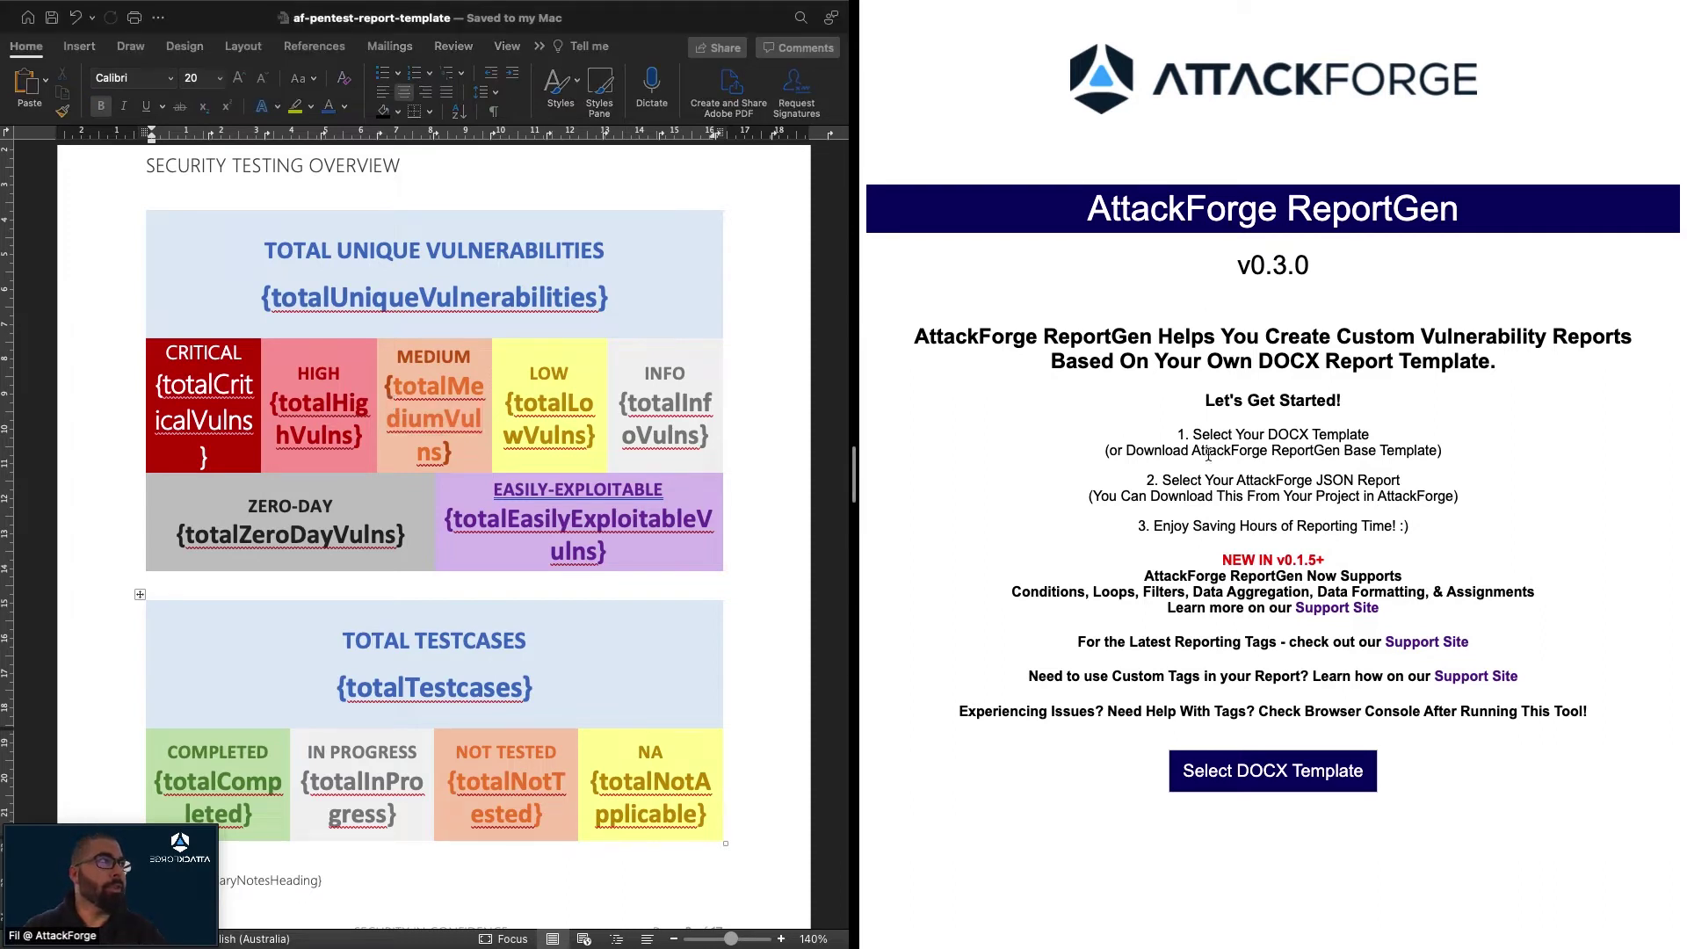
pyautogui.click(1281, 775)
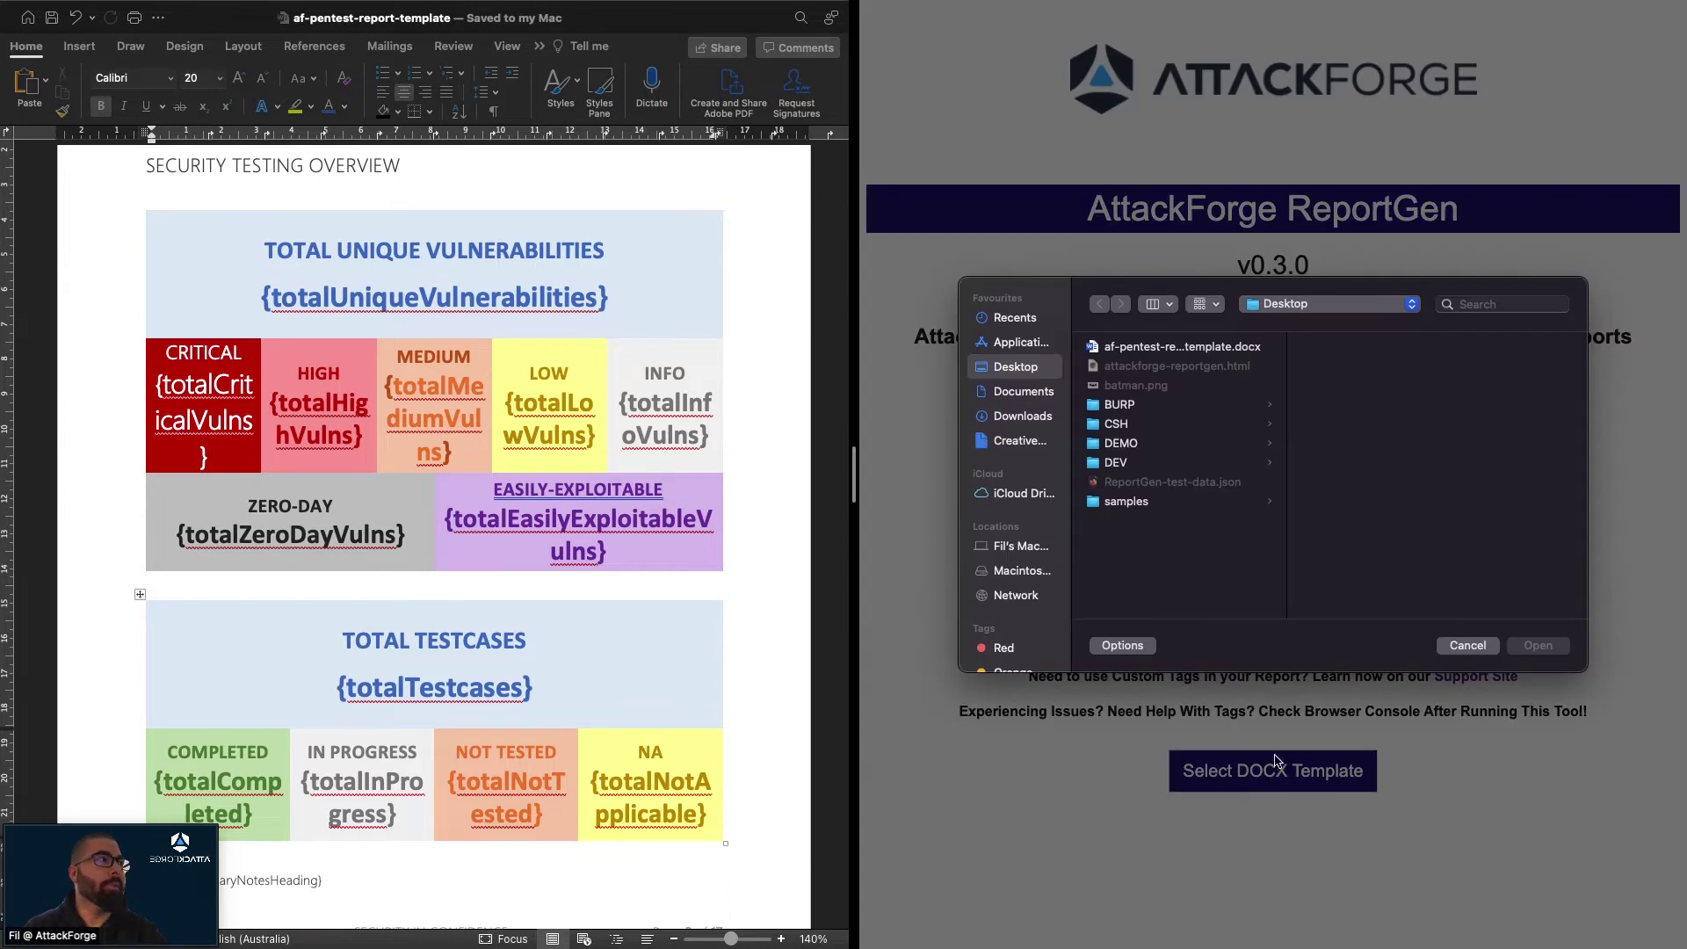
pyautogui.click(1211, 347)
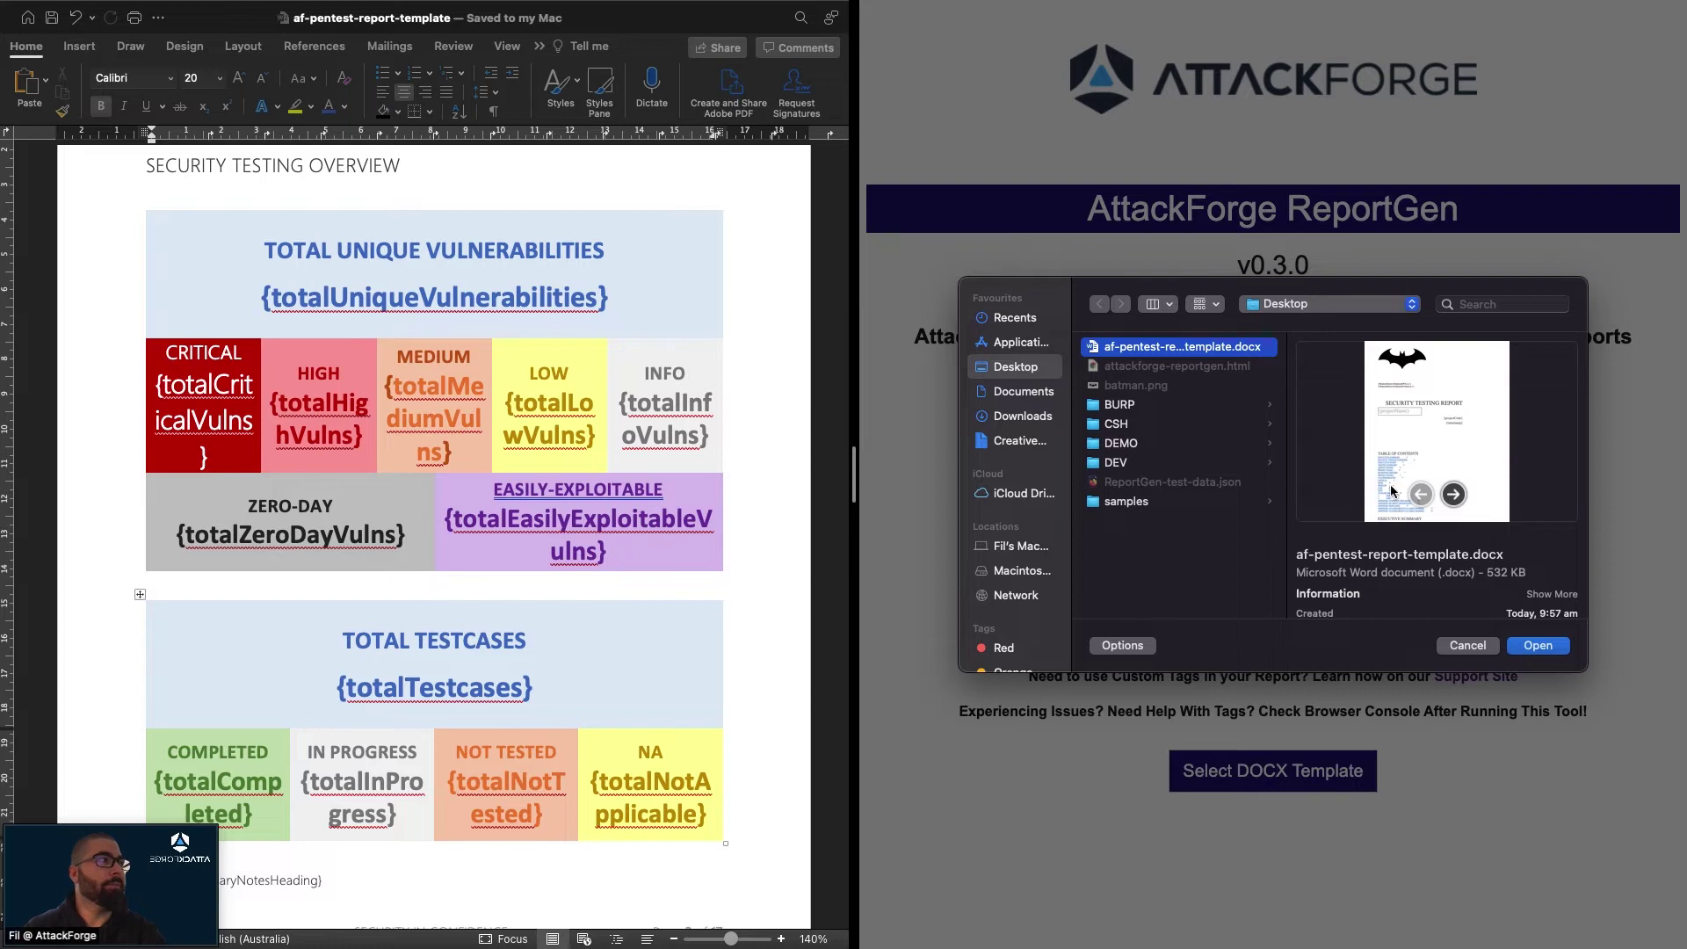
pyautogui.click(1538, 646)
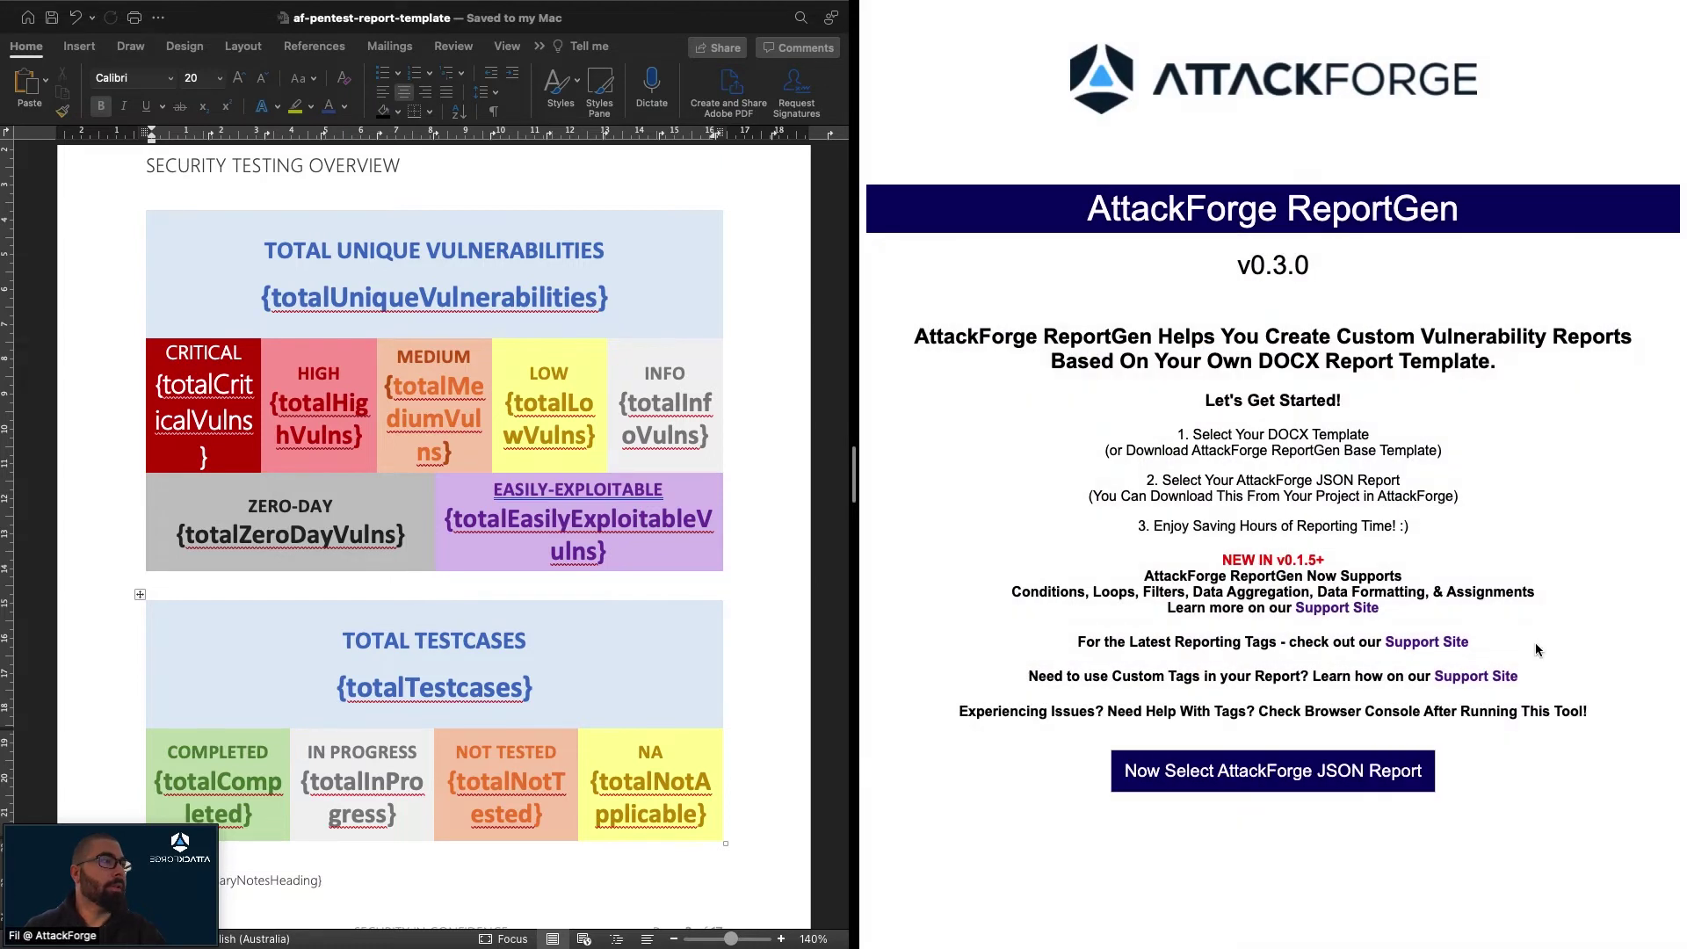
pyautogui.click(1282, 774)
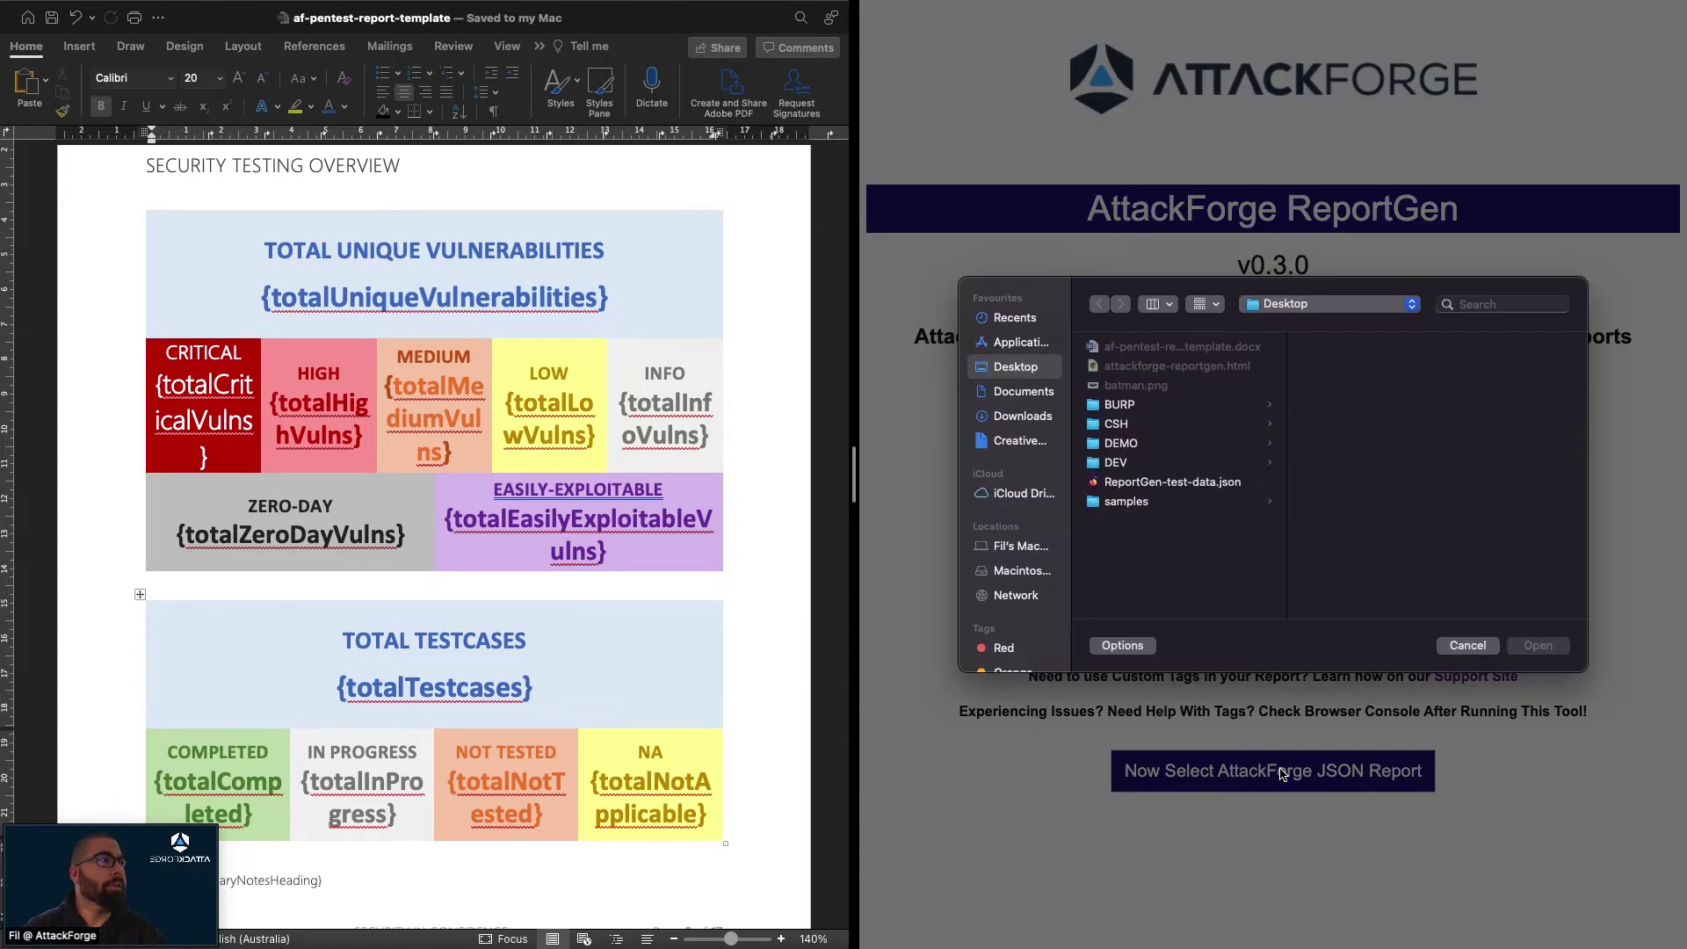
pyautogui.click(1197, 483)
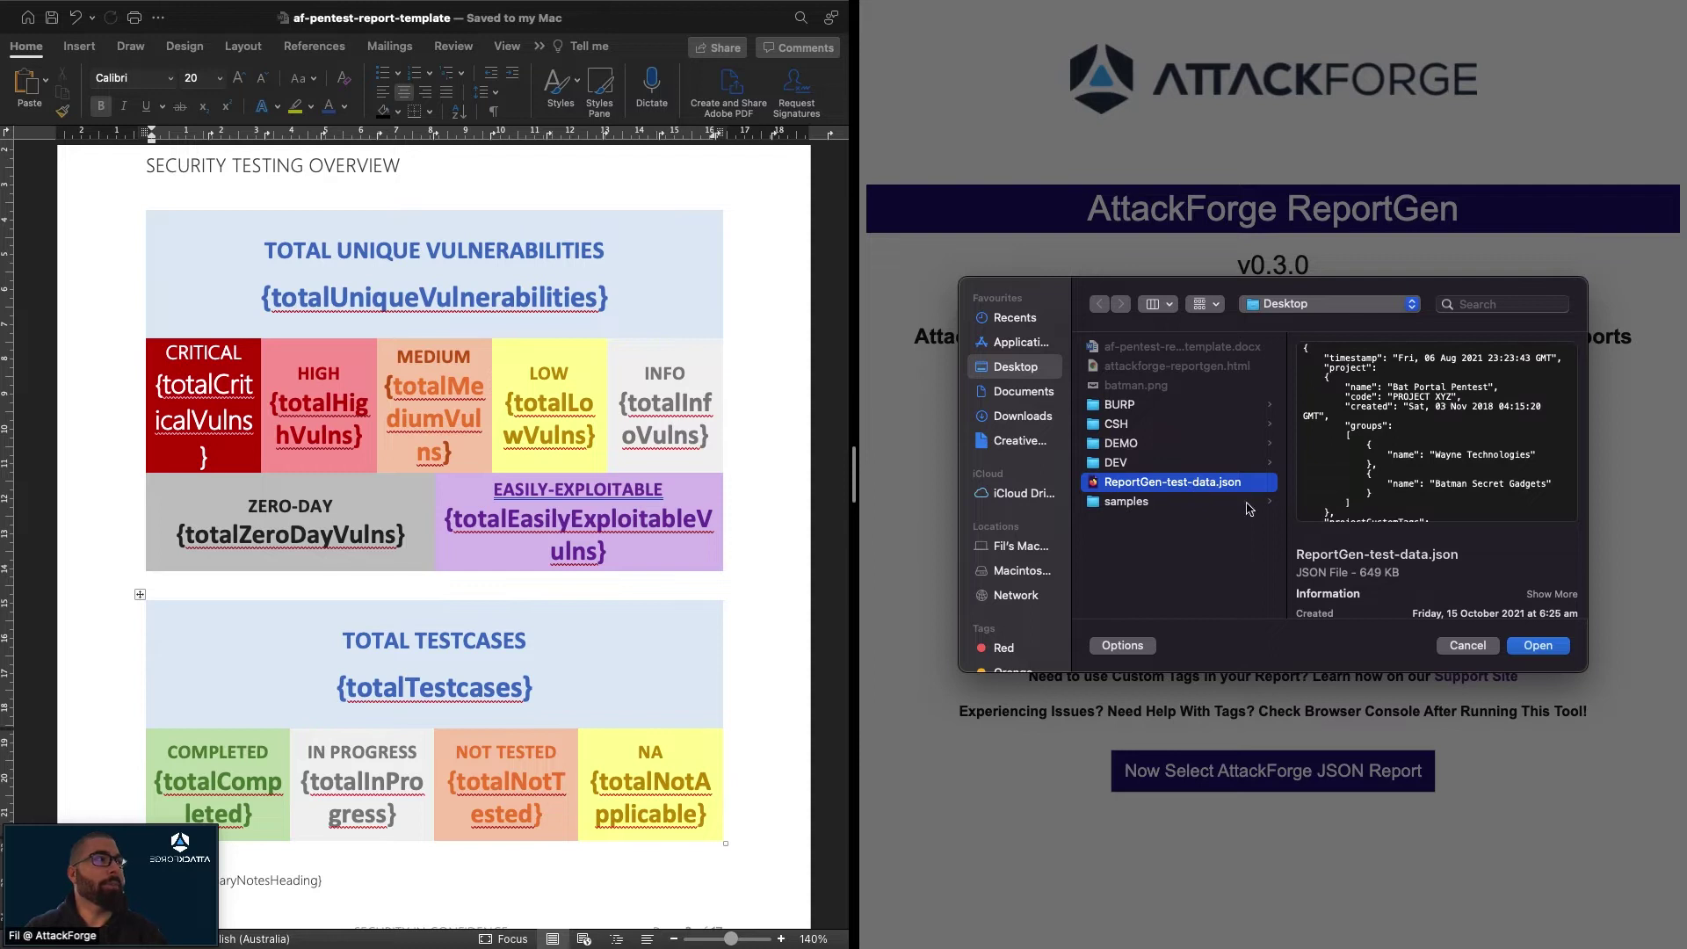
pyautogui.click(1538, 646)
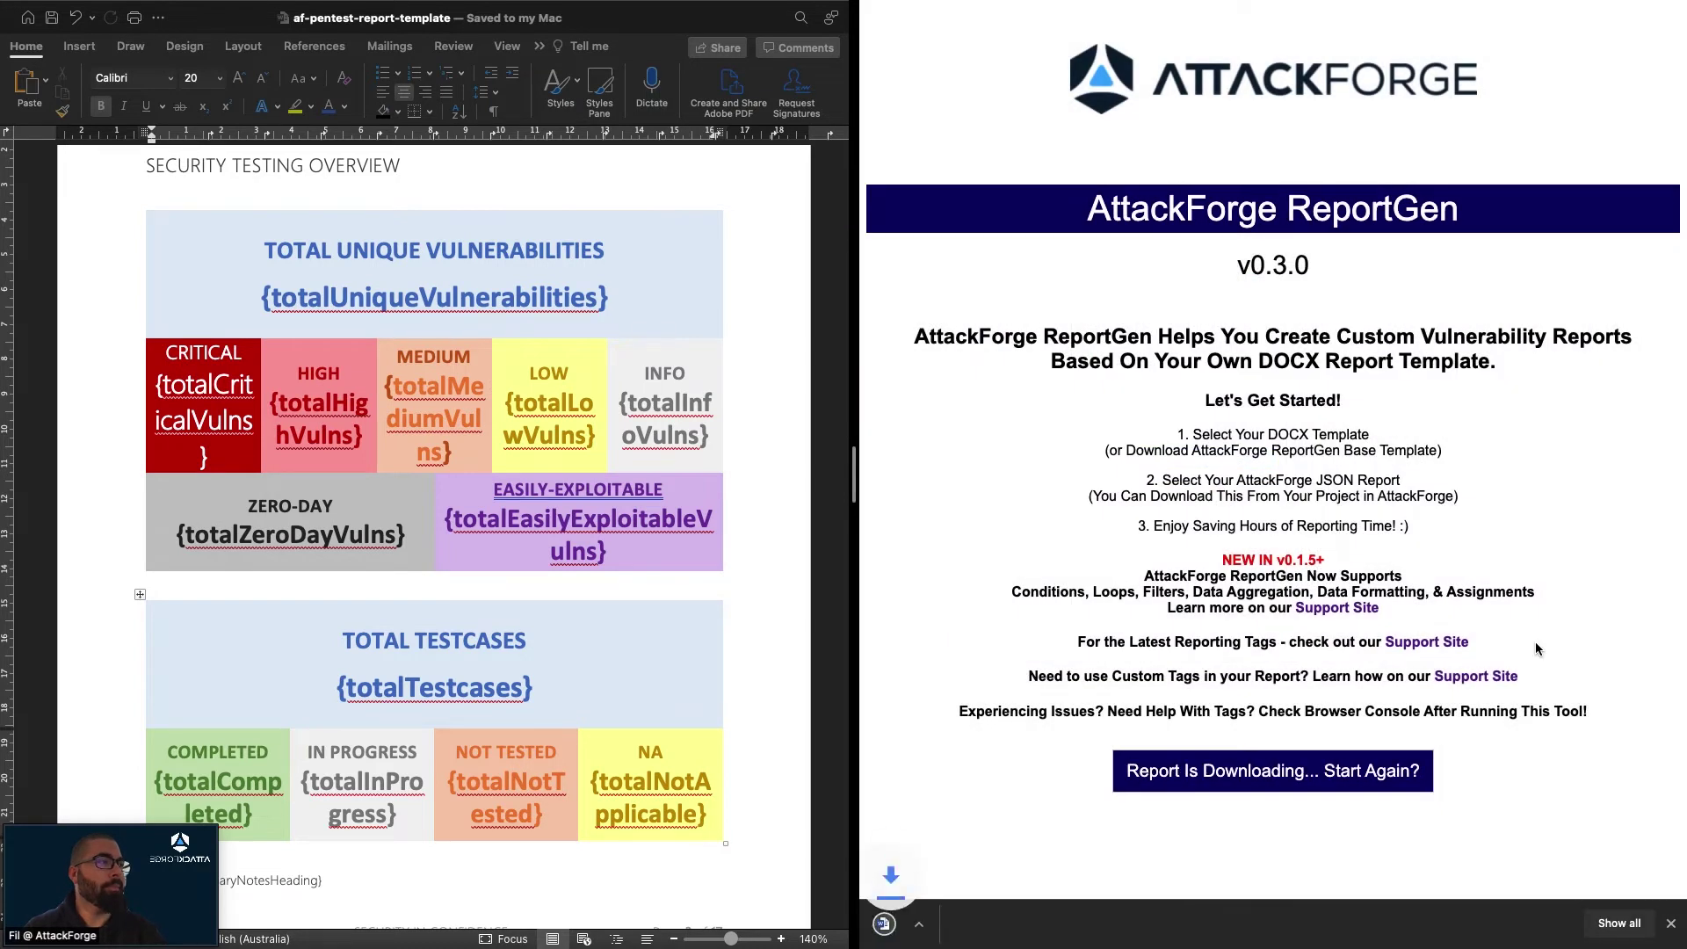
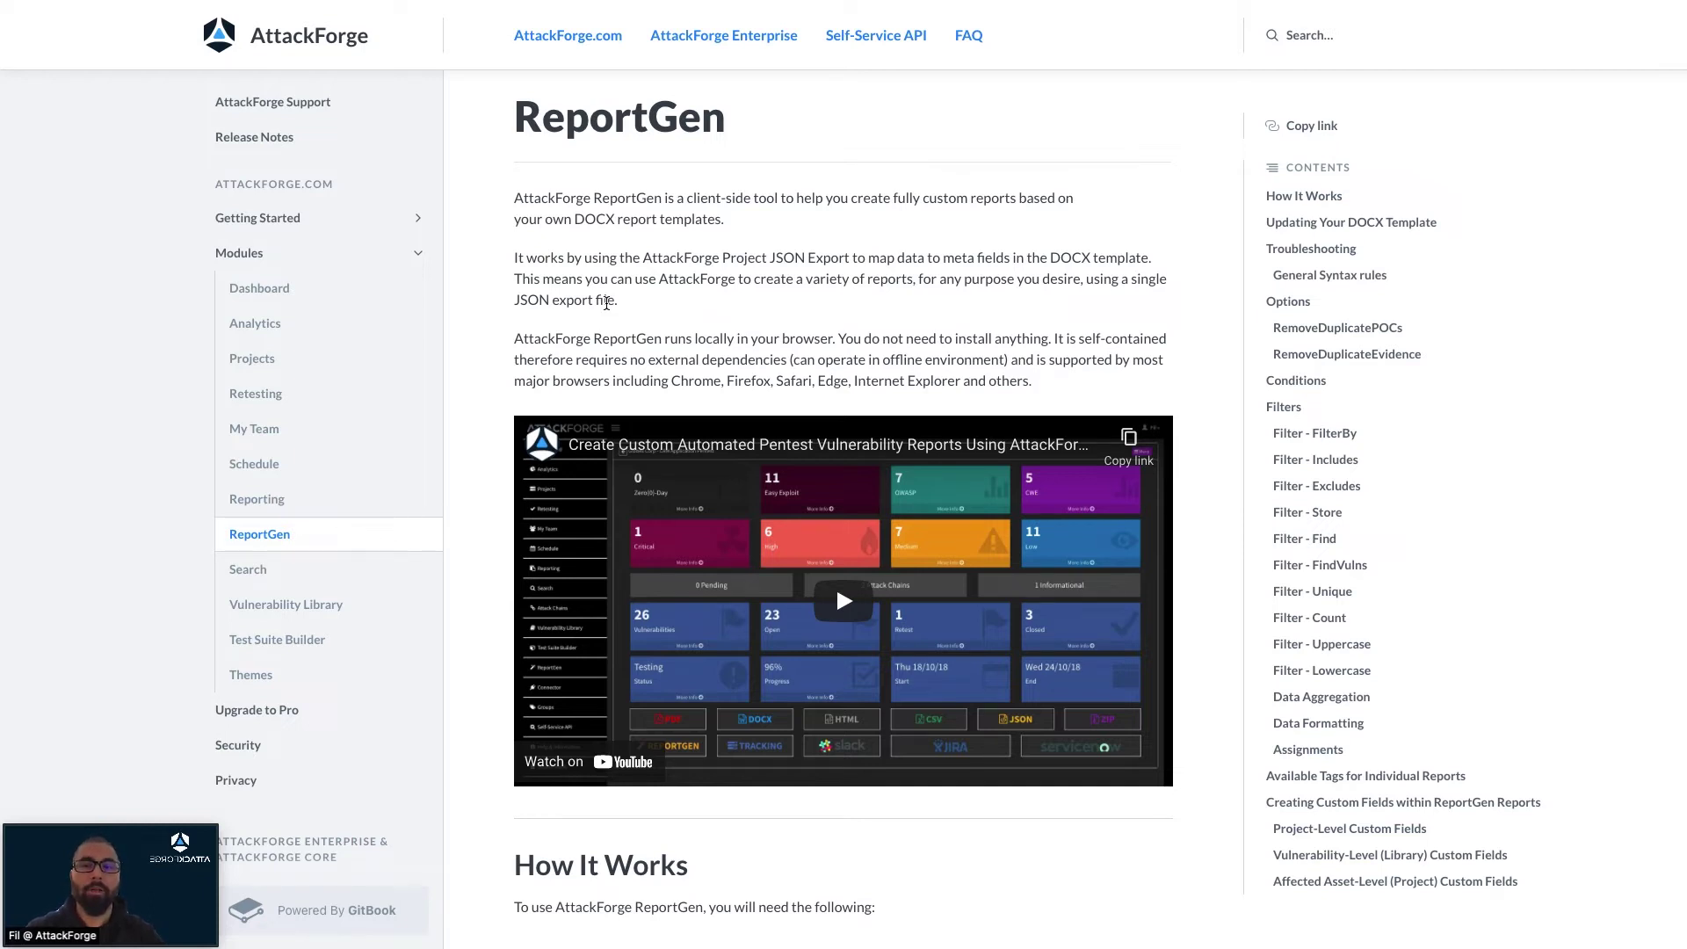
# Step: Review the Available Tags for Individual Reports in the ReportGen documentation, highlighting the {projectName} and {projectCode} entries
pyautogui.click(1308, 777)
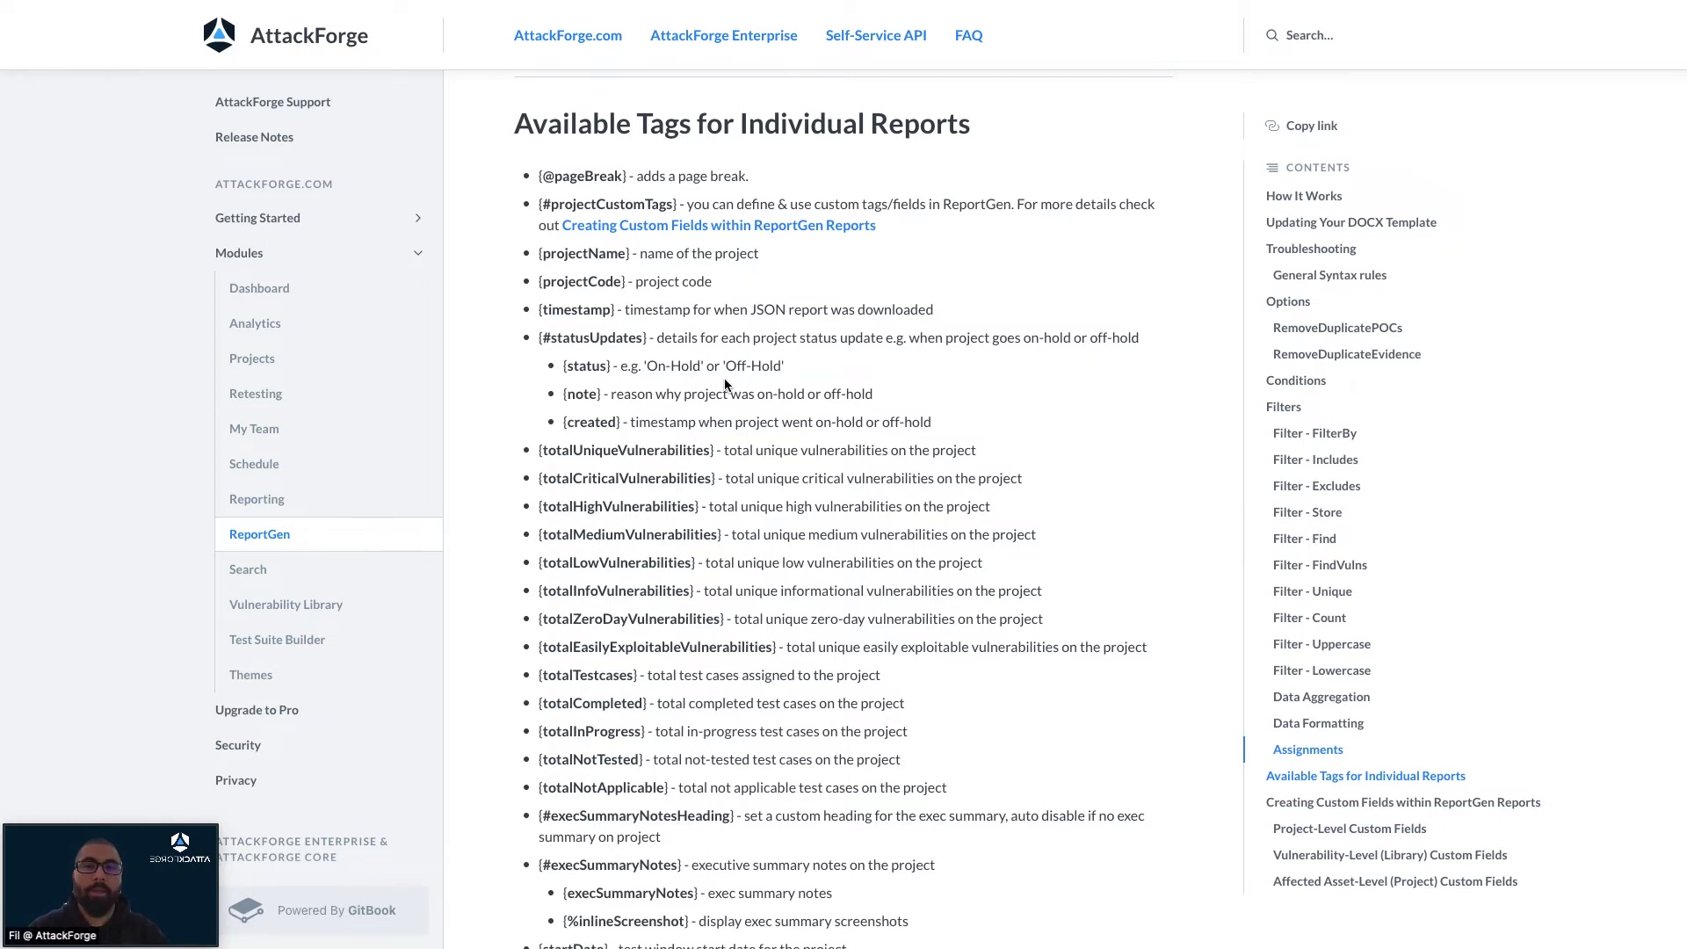
pyautogui.scroll(-2, 726, 384)
pyautogui.scroll(-3, 726, 380)
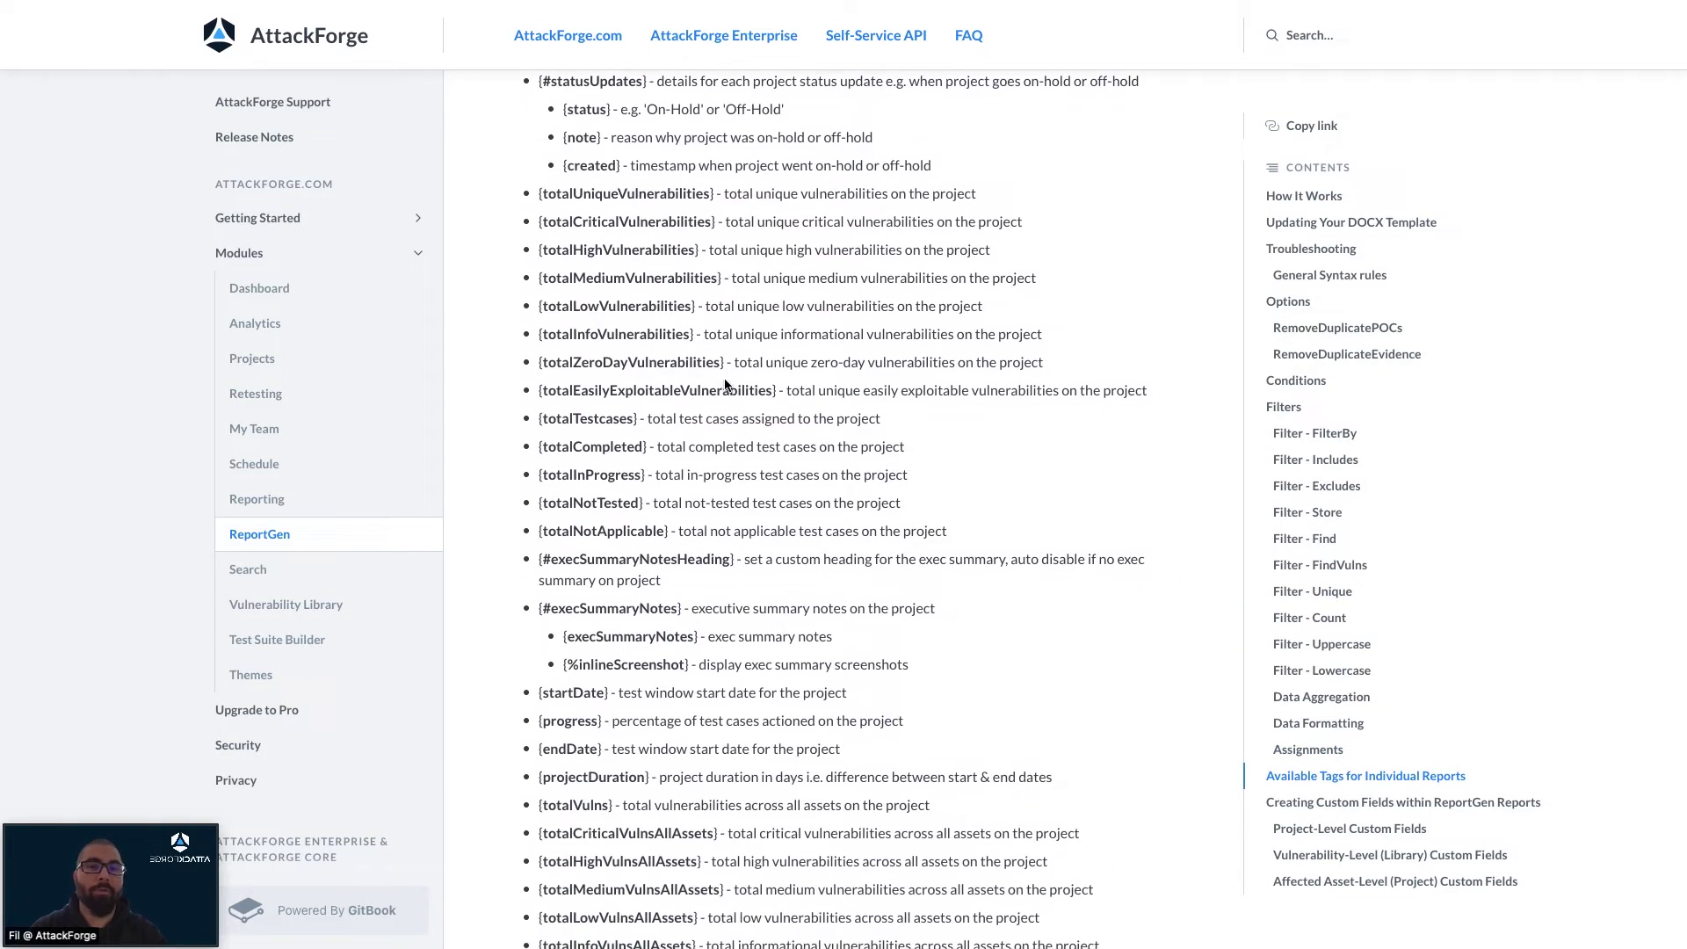
pyautogui.scroll(-4, 725, 384)
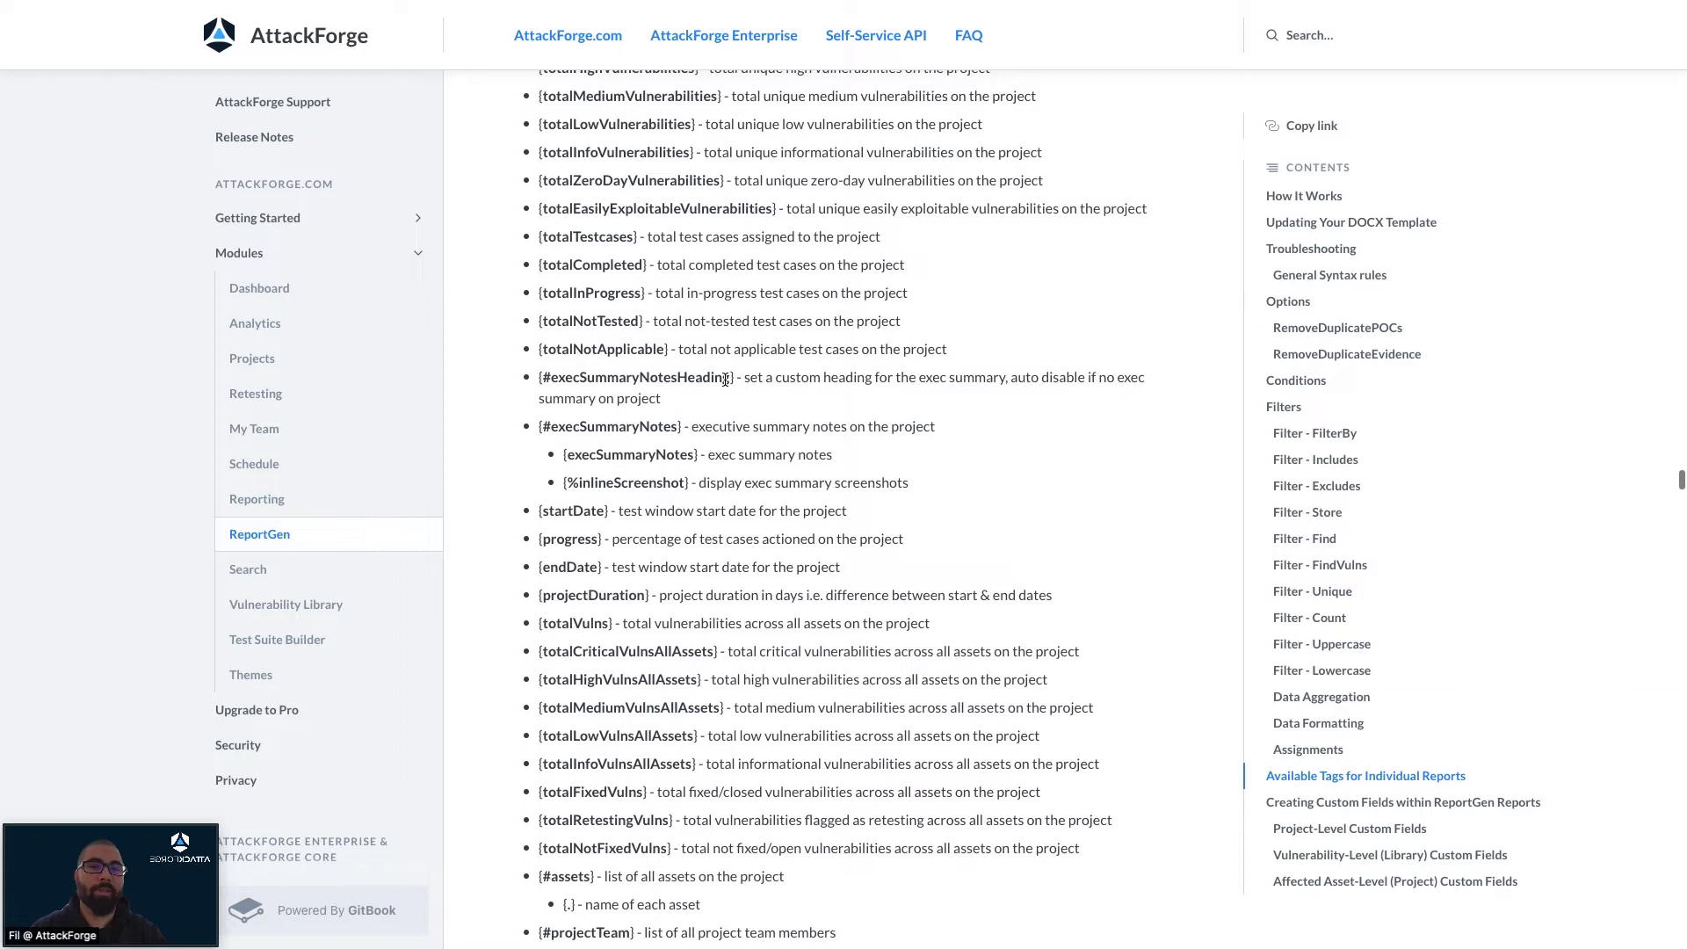
pyautogui.scroll(3, 725, 380)
pyautogui.scroll(3, 725, 380)
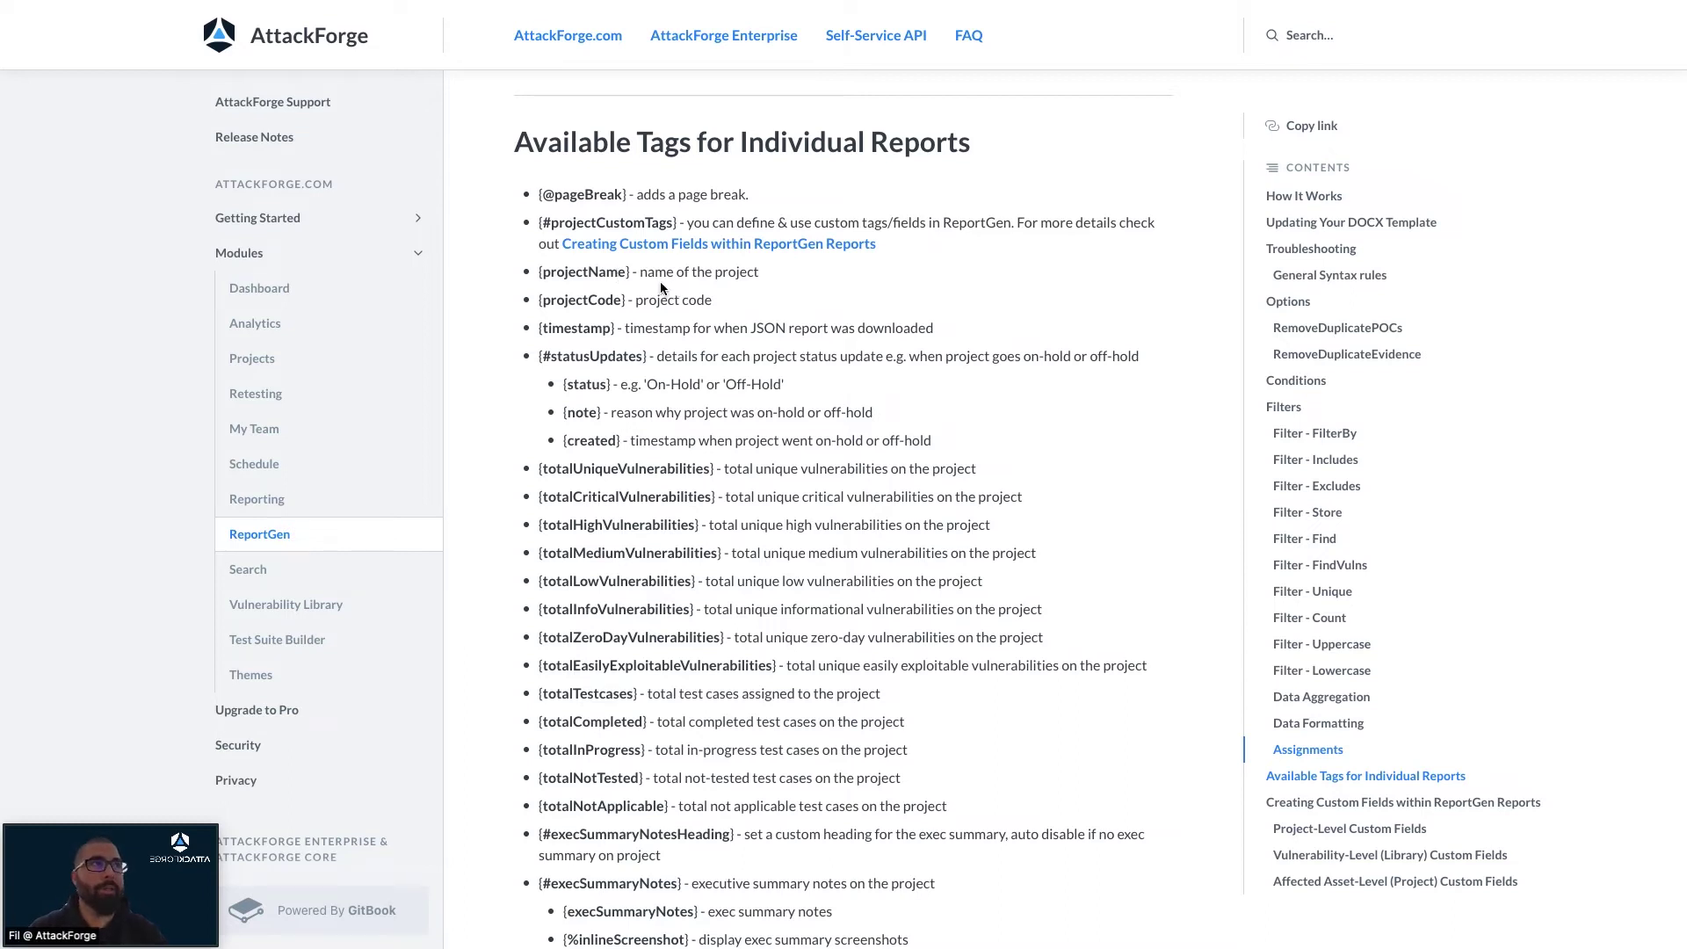
pyautogui.moveTo(756, 272); pyautogui.dragTo(543, 273)
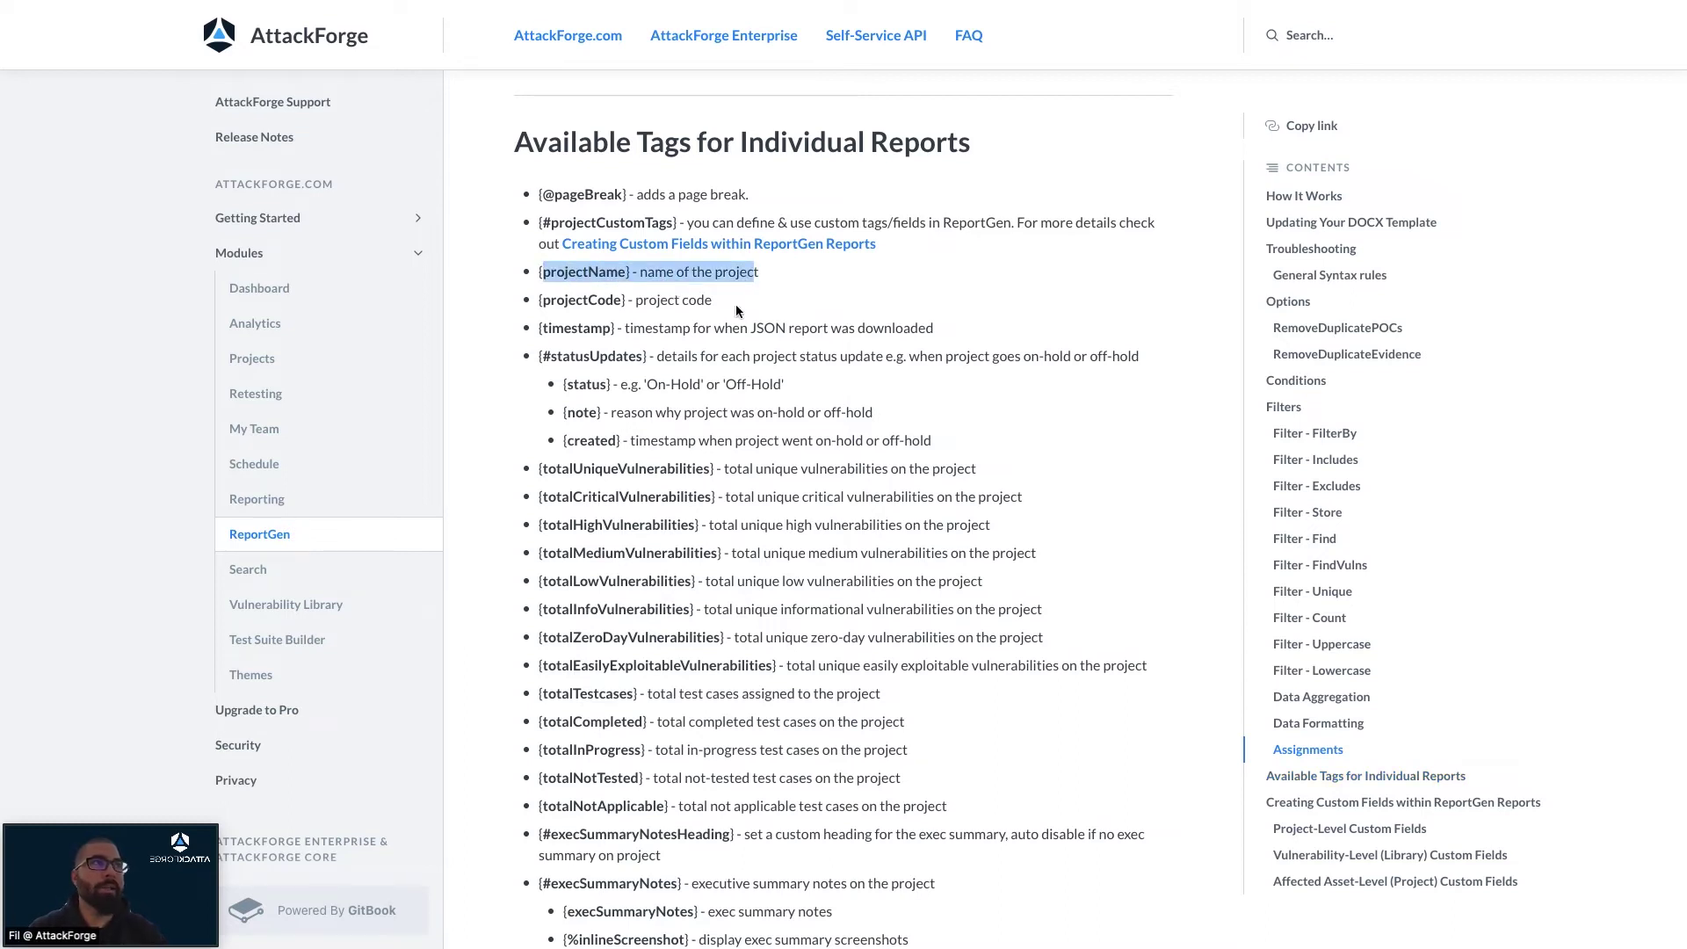
pyautogui.moveTo(726, 304); pyautogui.dragTo(535, 301)
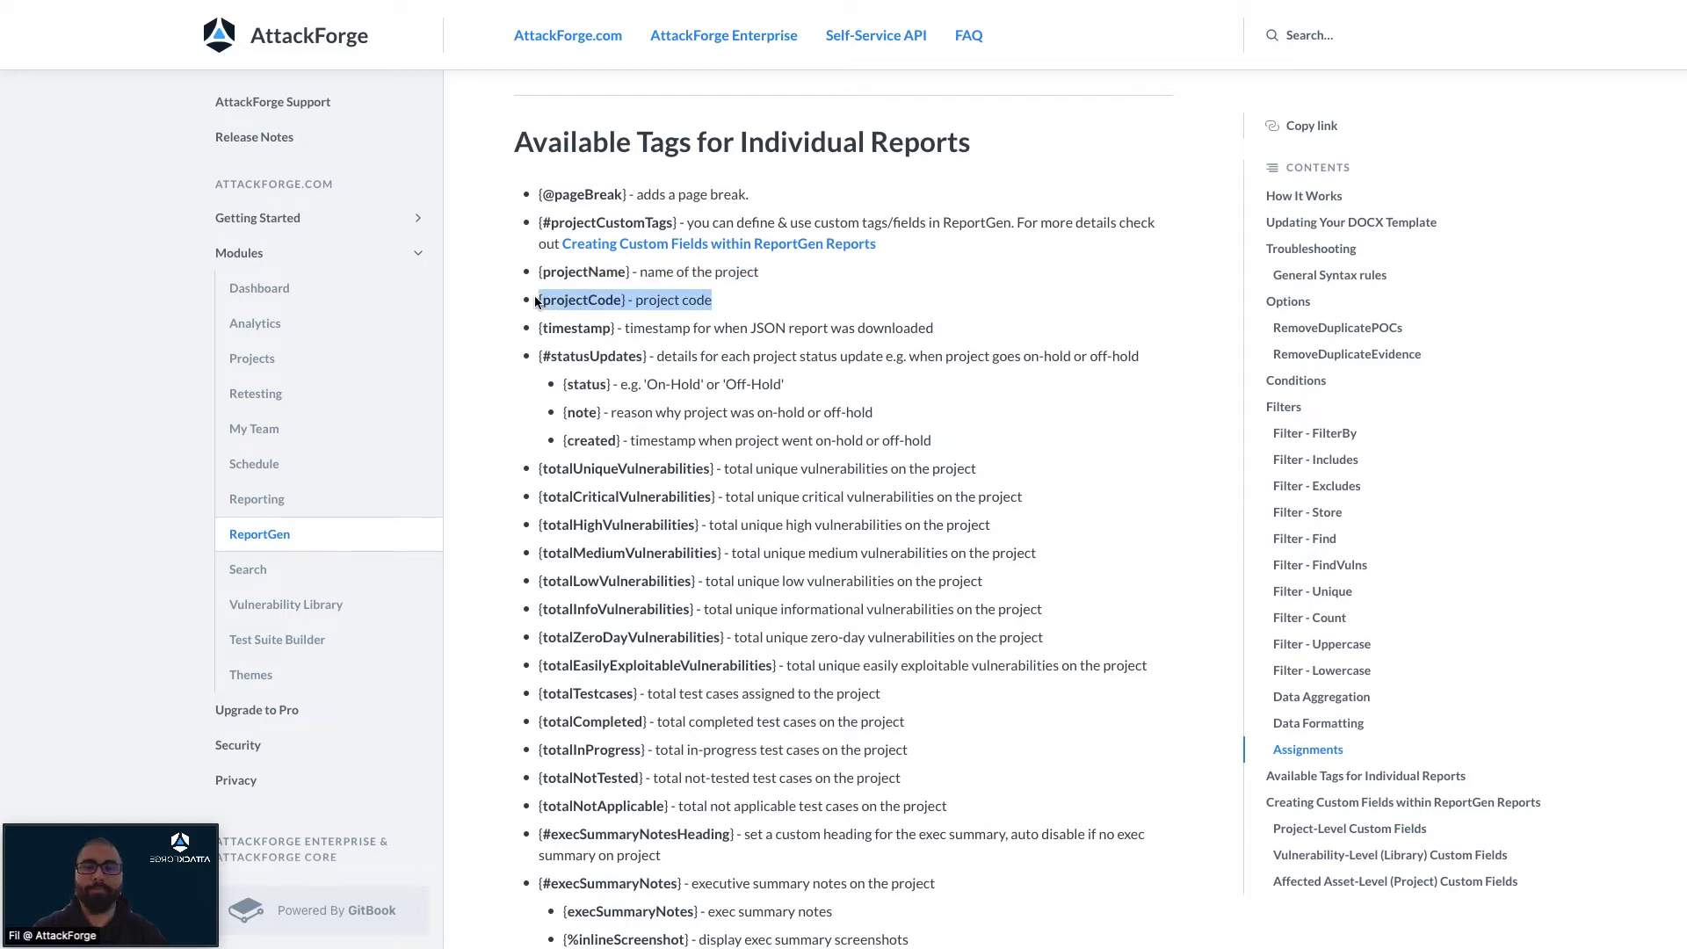
pyautogui.click(537, 302)
# Step: In the blank new-template Word document, enter "{projectCode} - {projectName}" and, on a new line, "{startDate} - {endDate}: {progress} Complete"
pyautogui.hotkey('ctrl', 'Right')
pyautogui.click(591, 311)
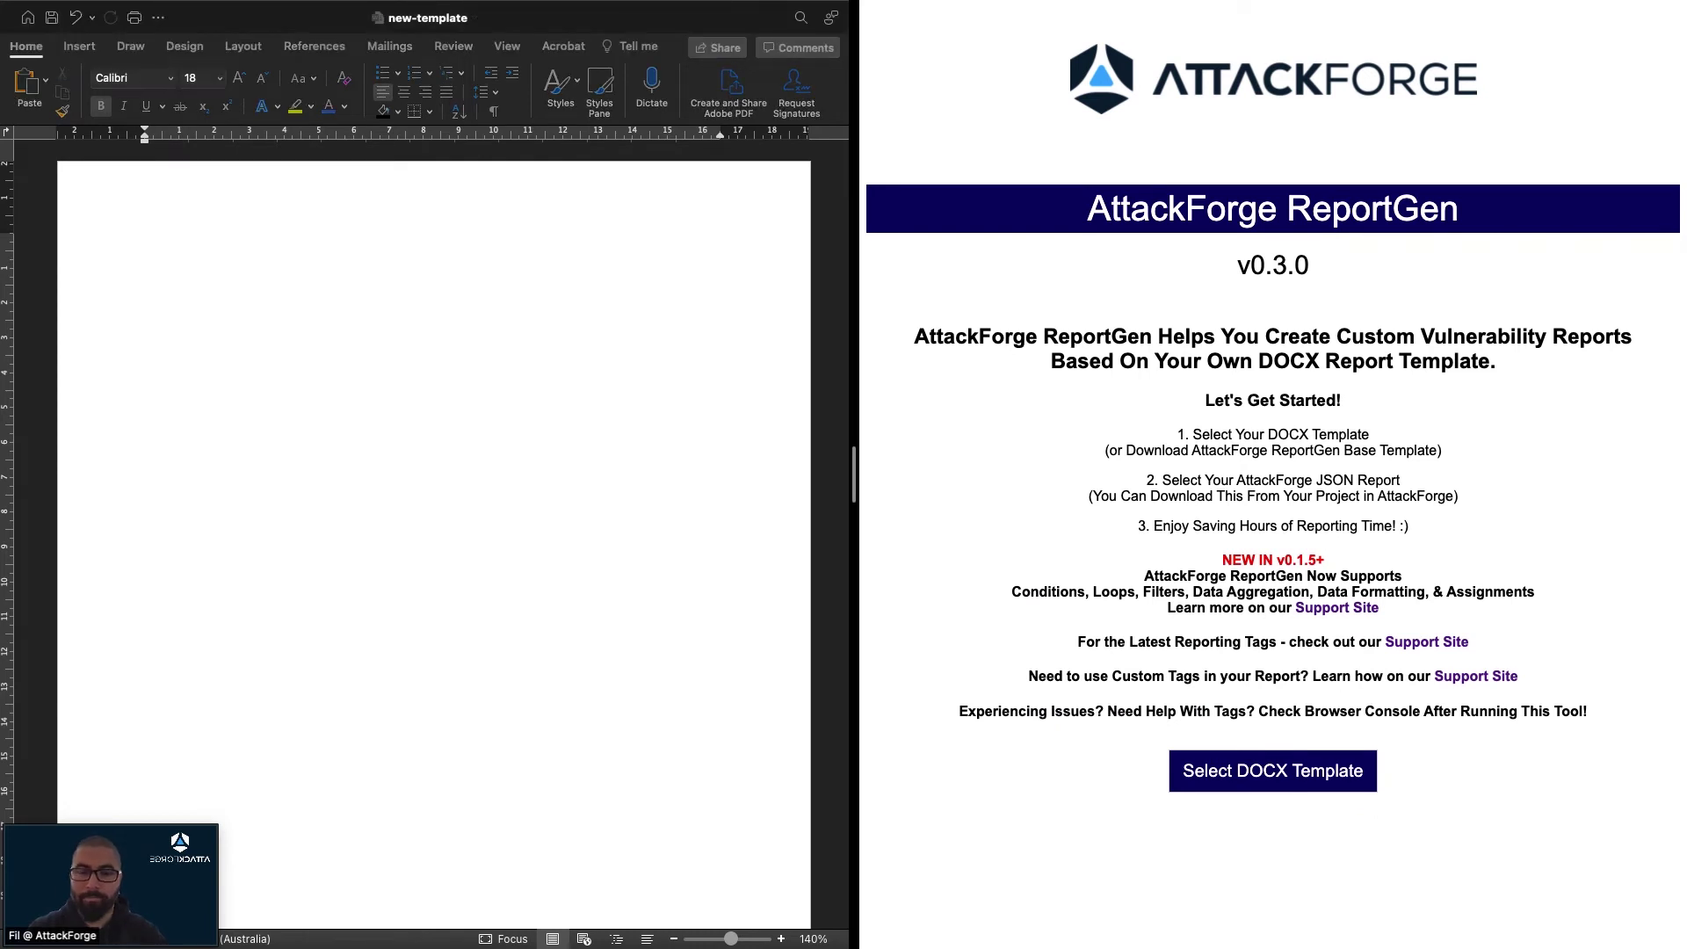
pyautogui.click(256, 250)
pyautogui.write('{projectCode} - {projectName}')
pyautogui.press('Return')
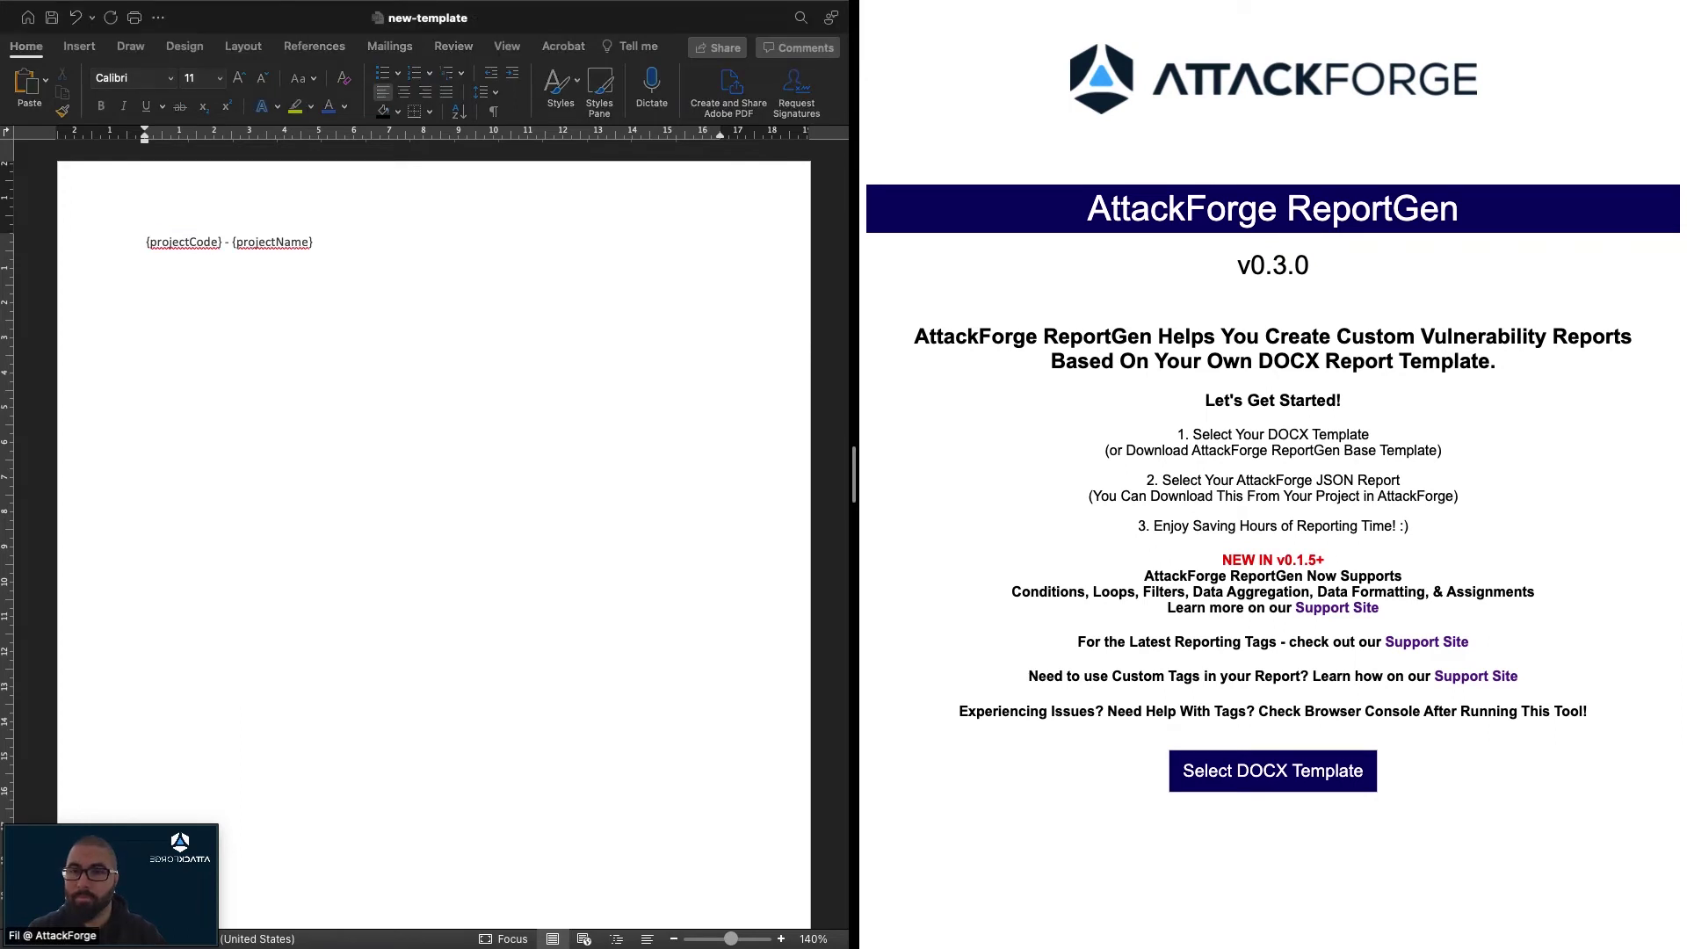
pyautogui.click(262, 345)
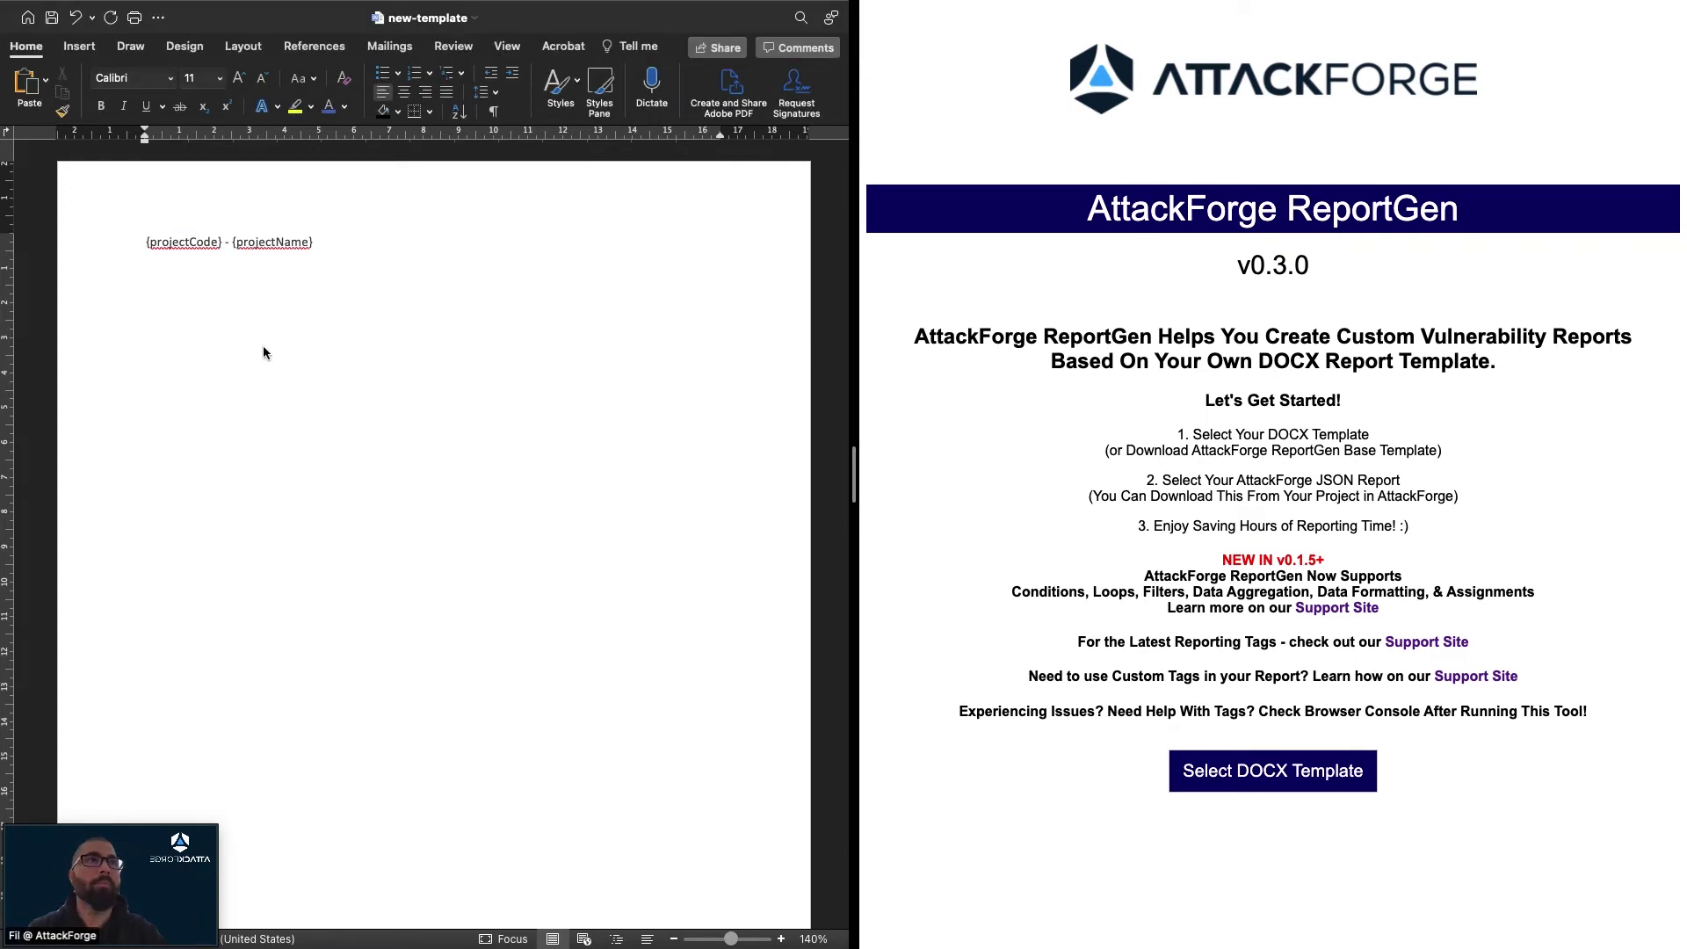
pyautogui.write('{startDate} - {endDate}: {progress} Complete')
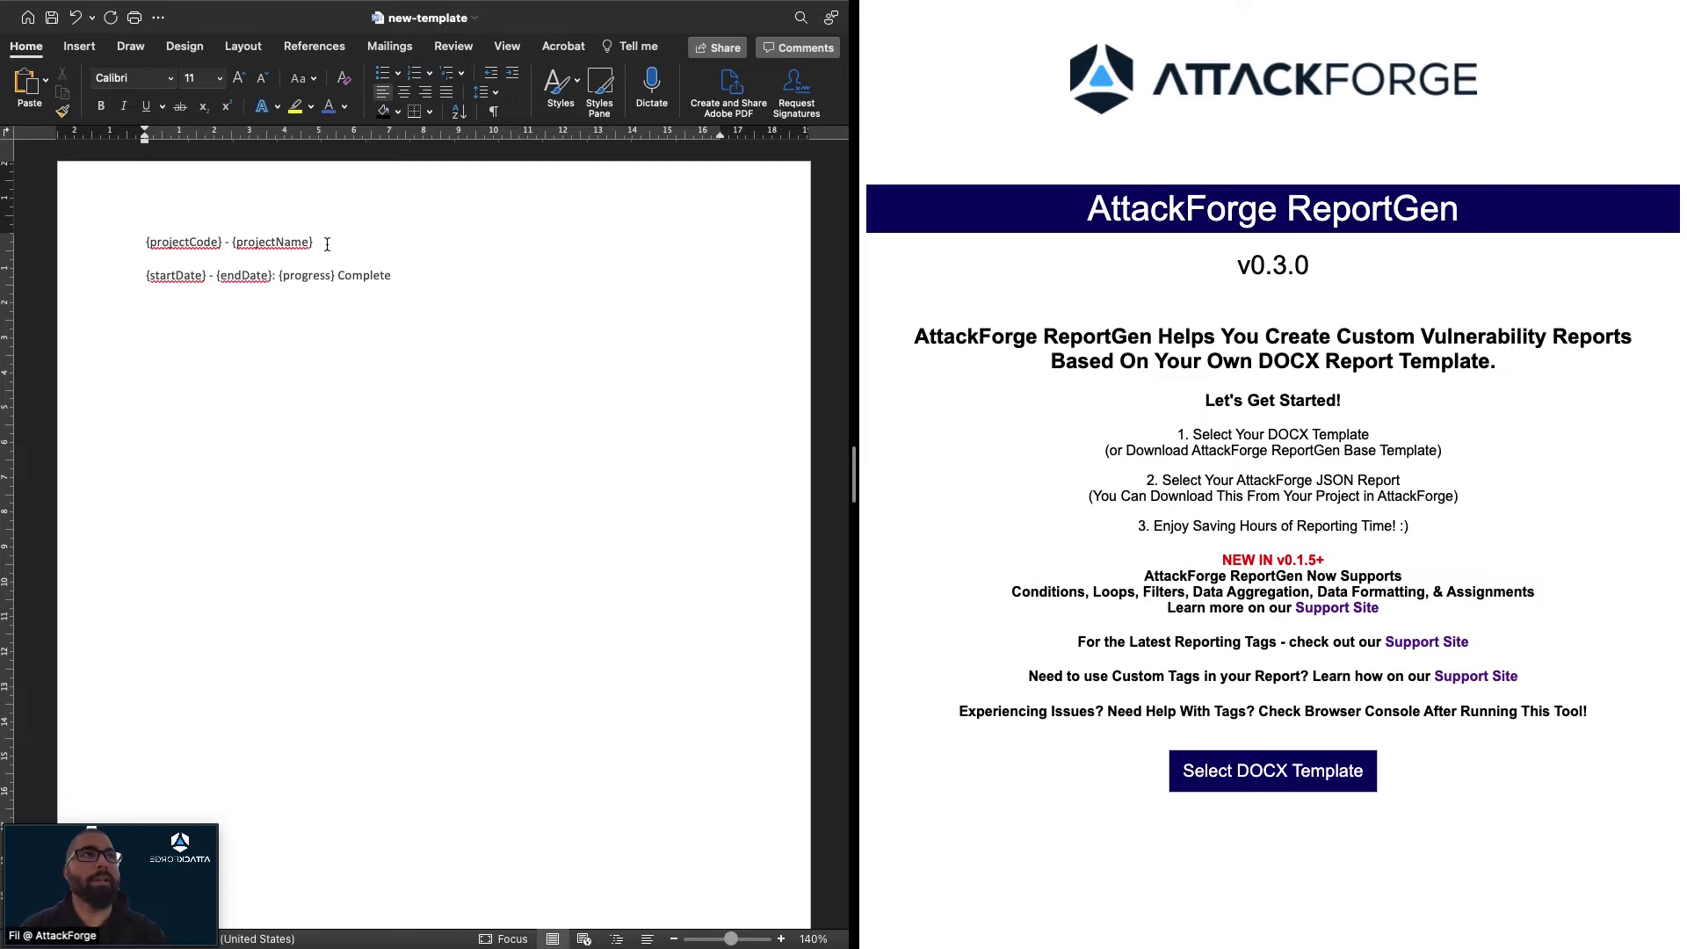
# Step: Make the {projectCode} - {projectName} line bold at 20 pt and save new-template
pyautogui.moveTo(346, 244); pyautogui.dragTo(161, 243)
pyautogui.press('super+b')
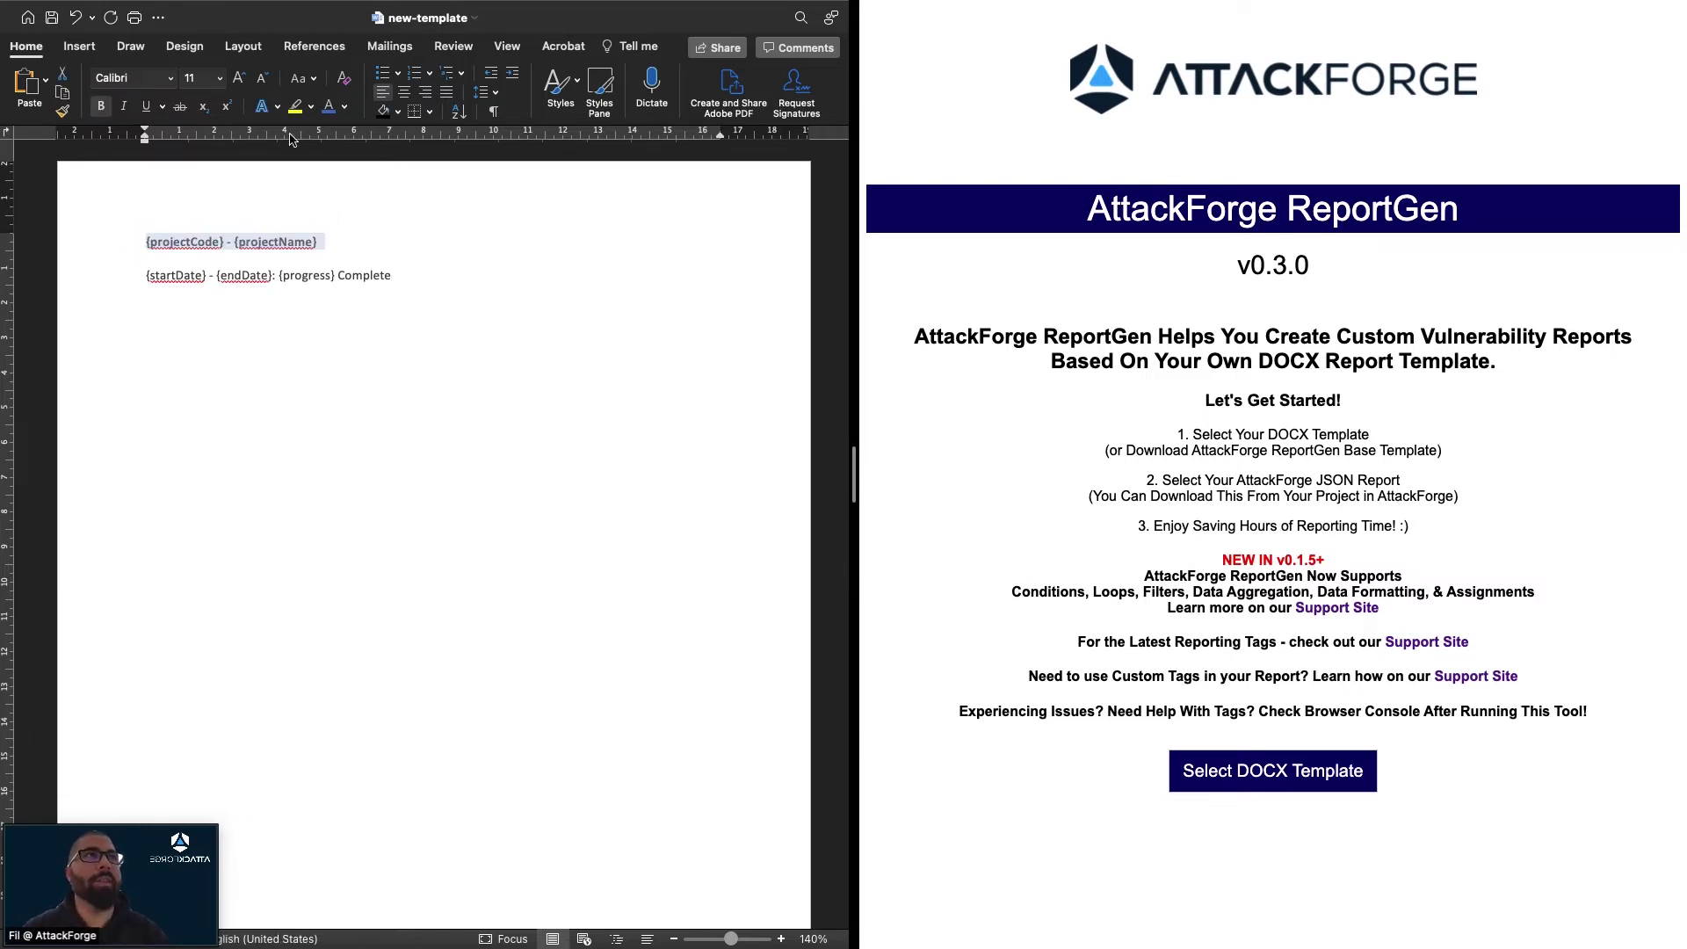
pyautogui.click(238, 79)
pyautogui.click(238, 80)
pyautogui.click(238, 79)
pyautogui.click(238, 79)
pyautogui.click(238, 79)
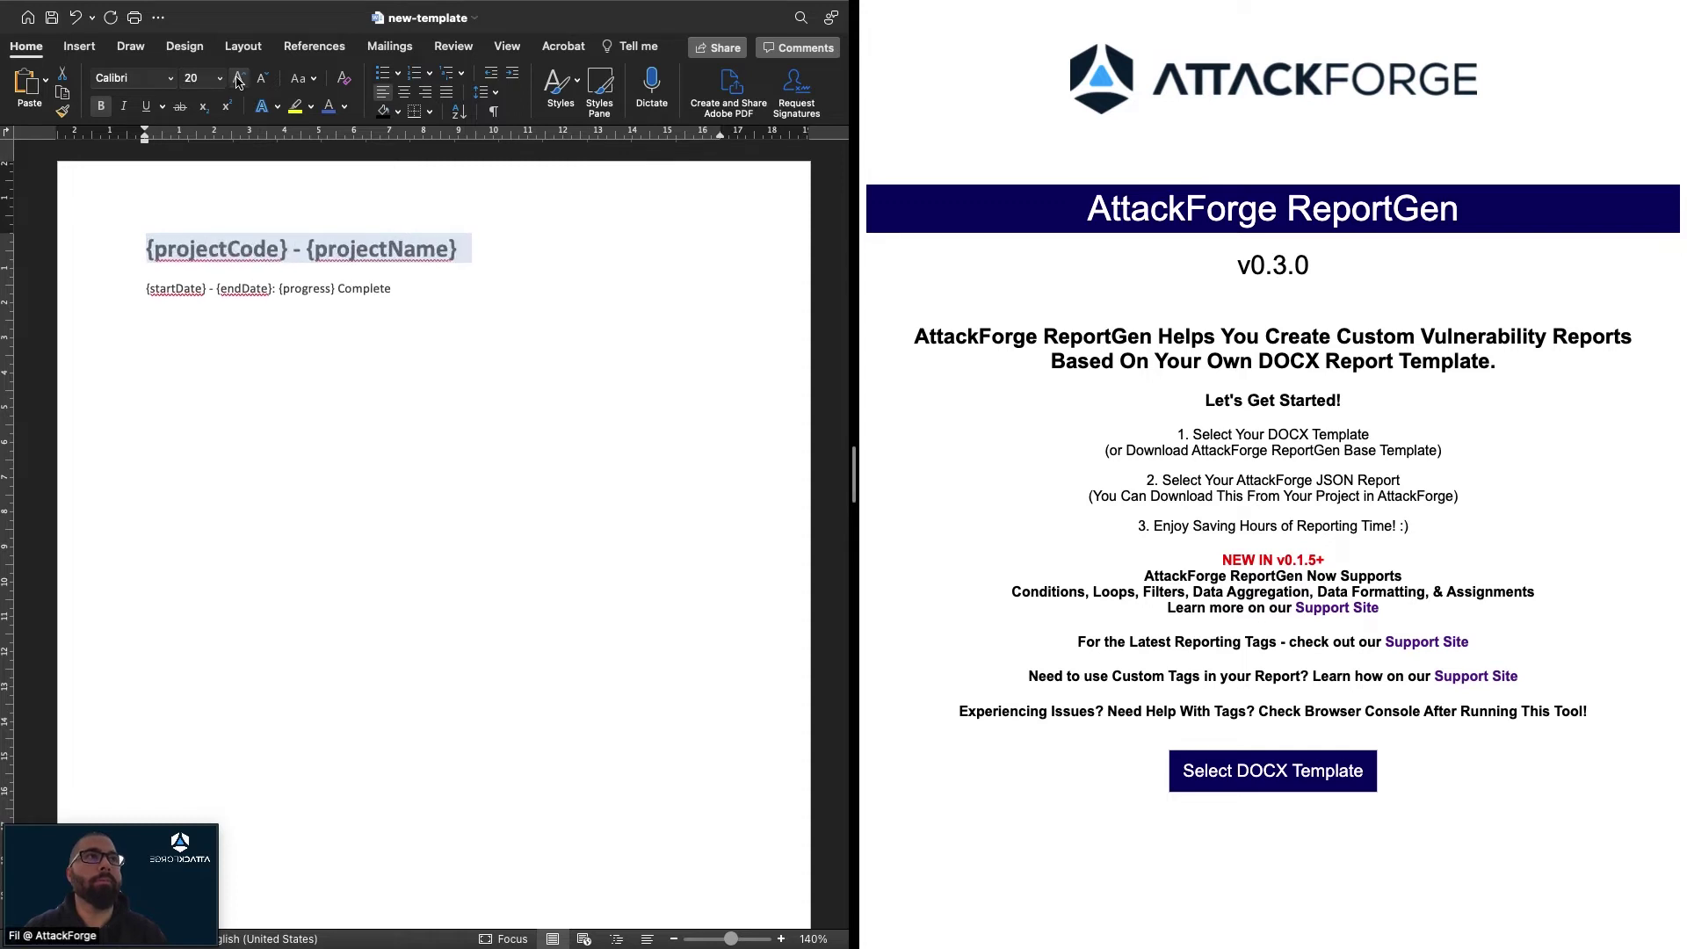
pyautogui.click(435, 288)
pyautogui.press('super+s')
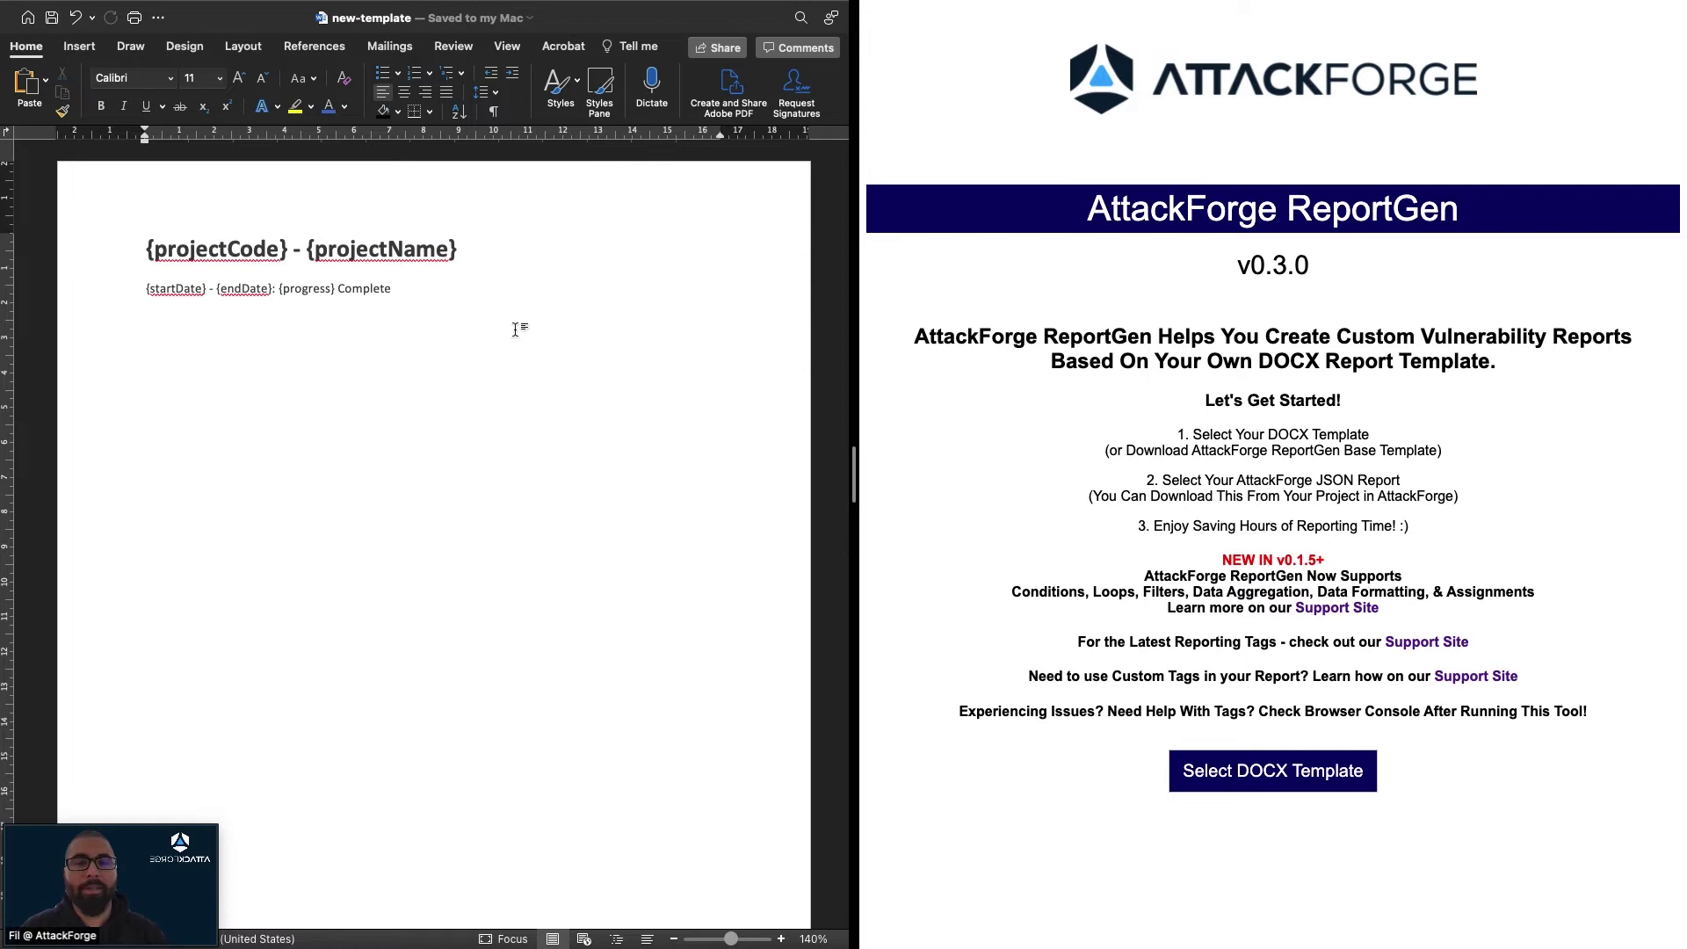
# Step: In ReportGen, generate a report from new-template.docx and ReportGen-test-data.json, and open the downloaded vulnerability report
pyautogui.click(974, 477)
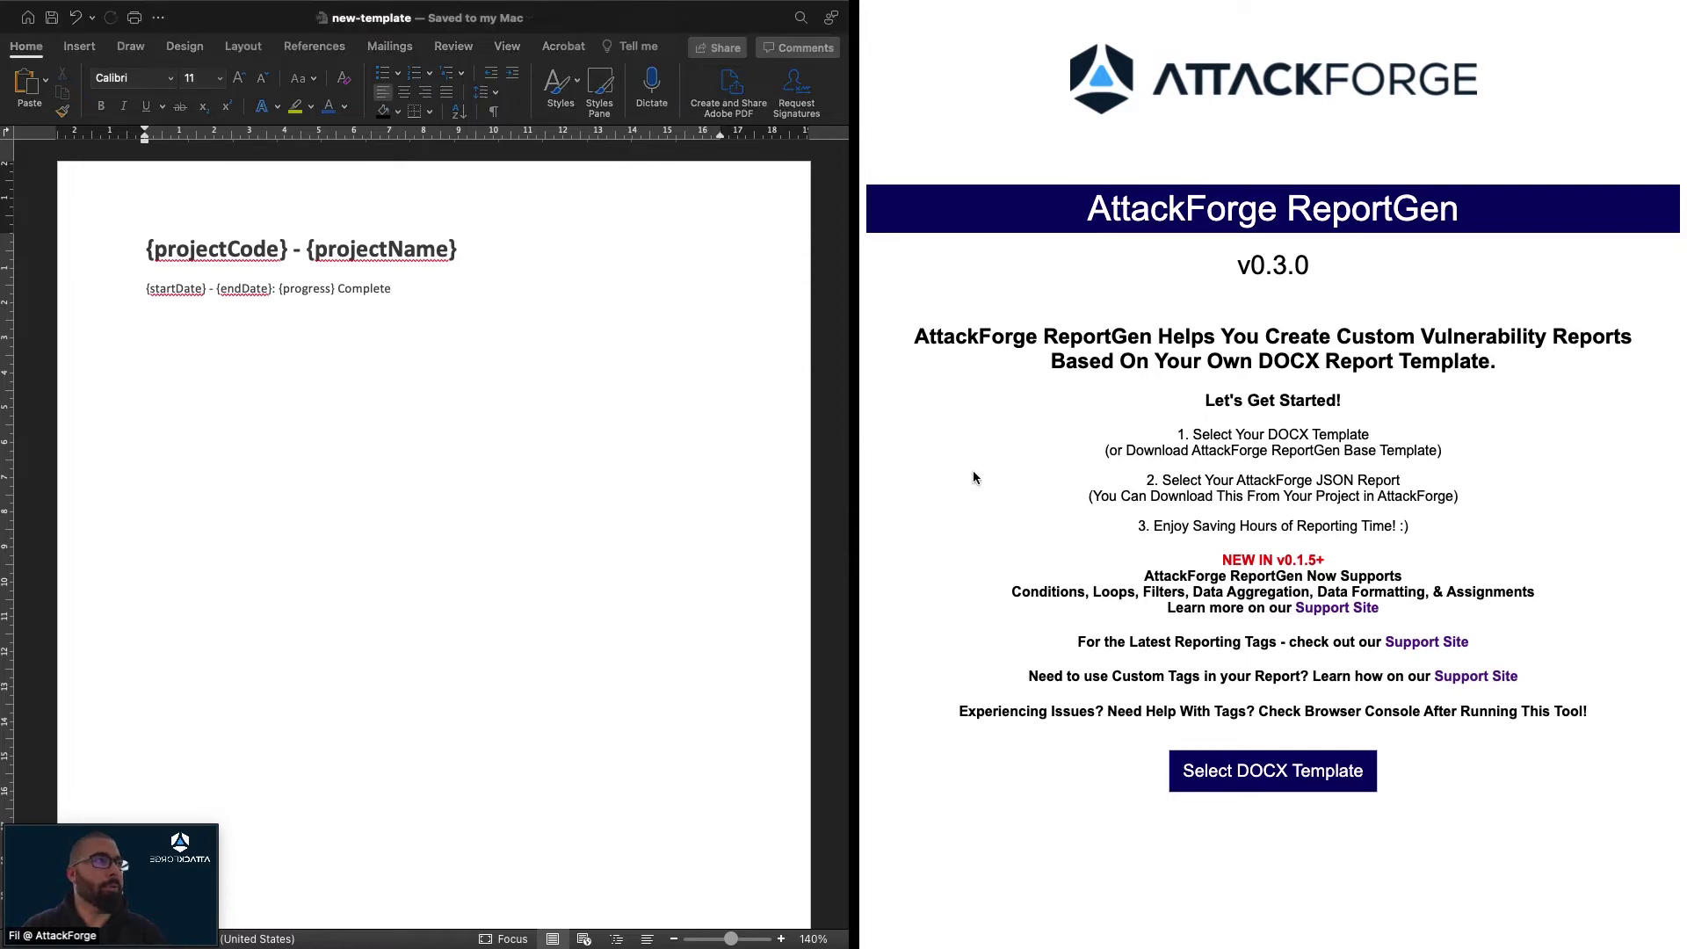
pyautogui.click(1255, 773)
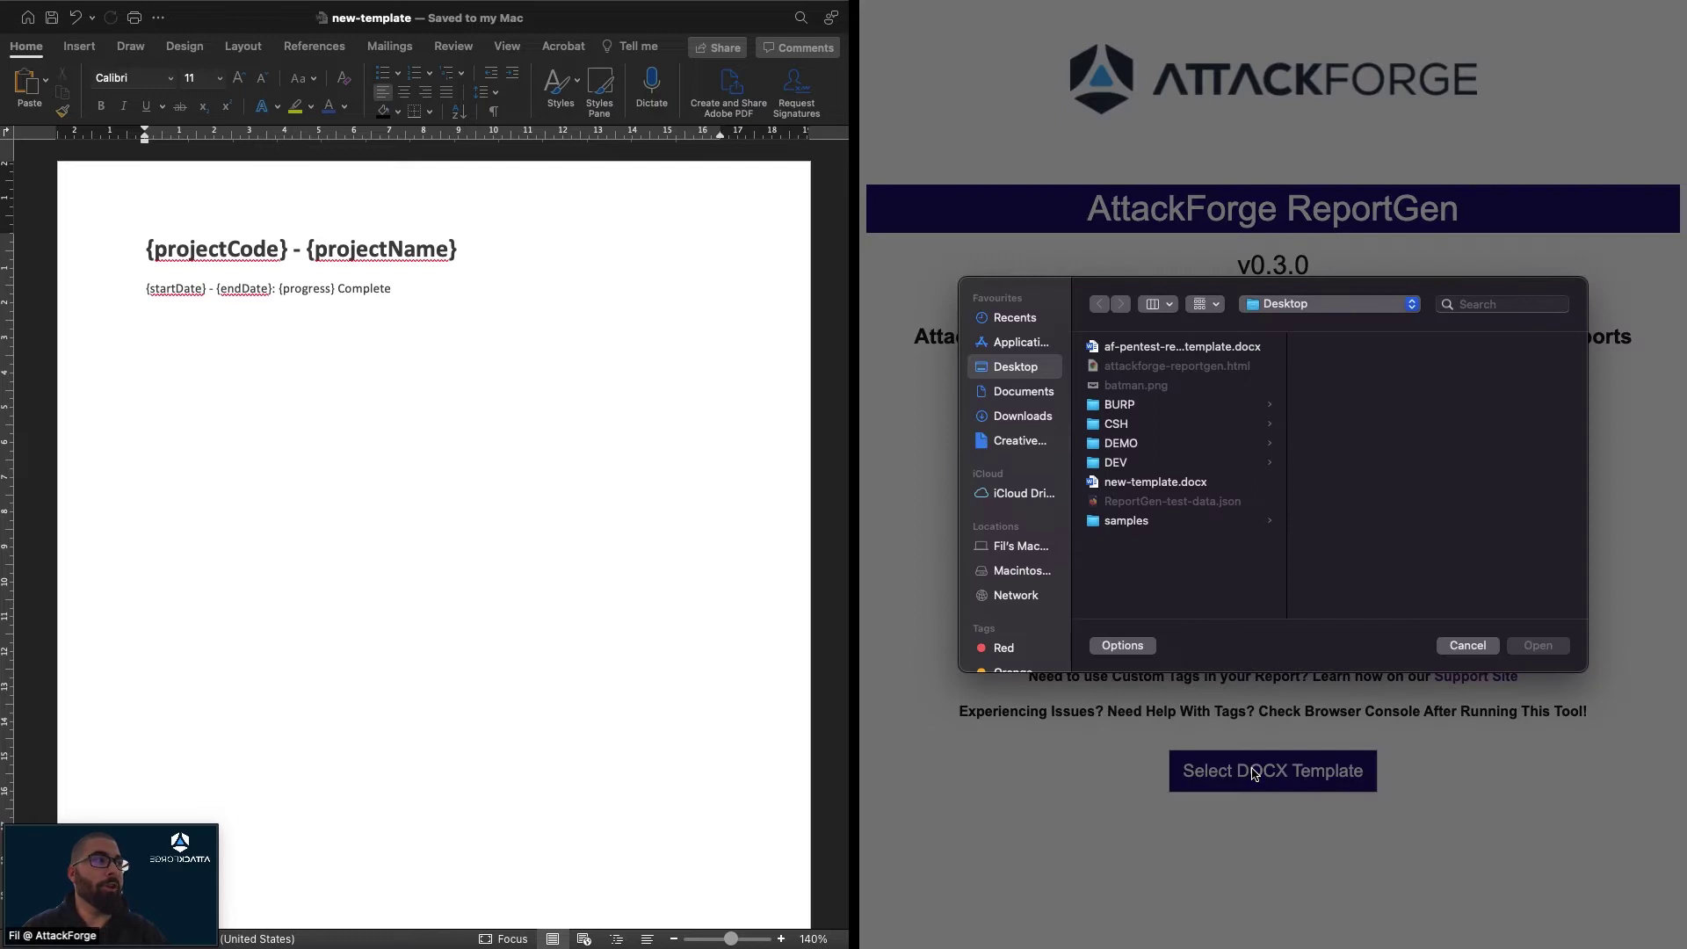
pyautogui.click(1158, 486)
pyautogui.click(1551, 647)
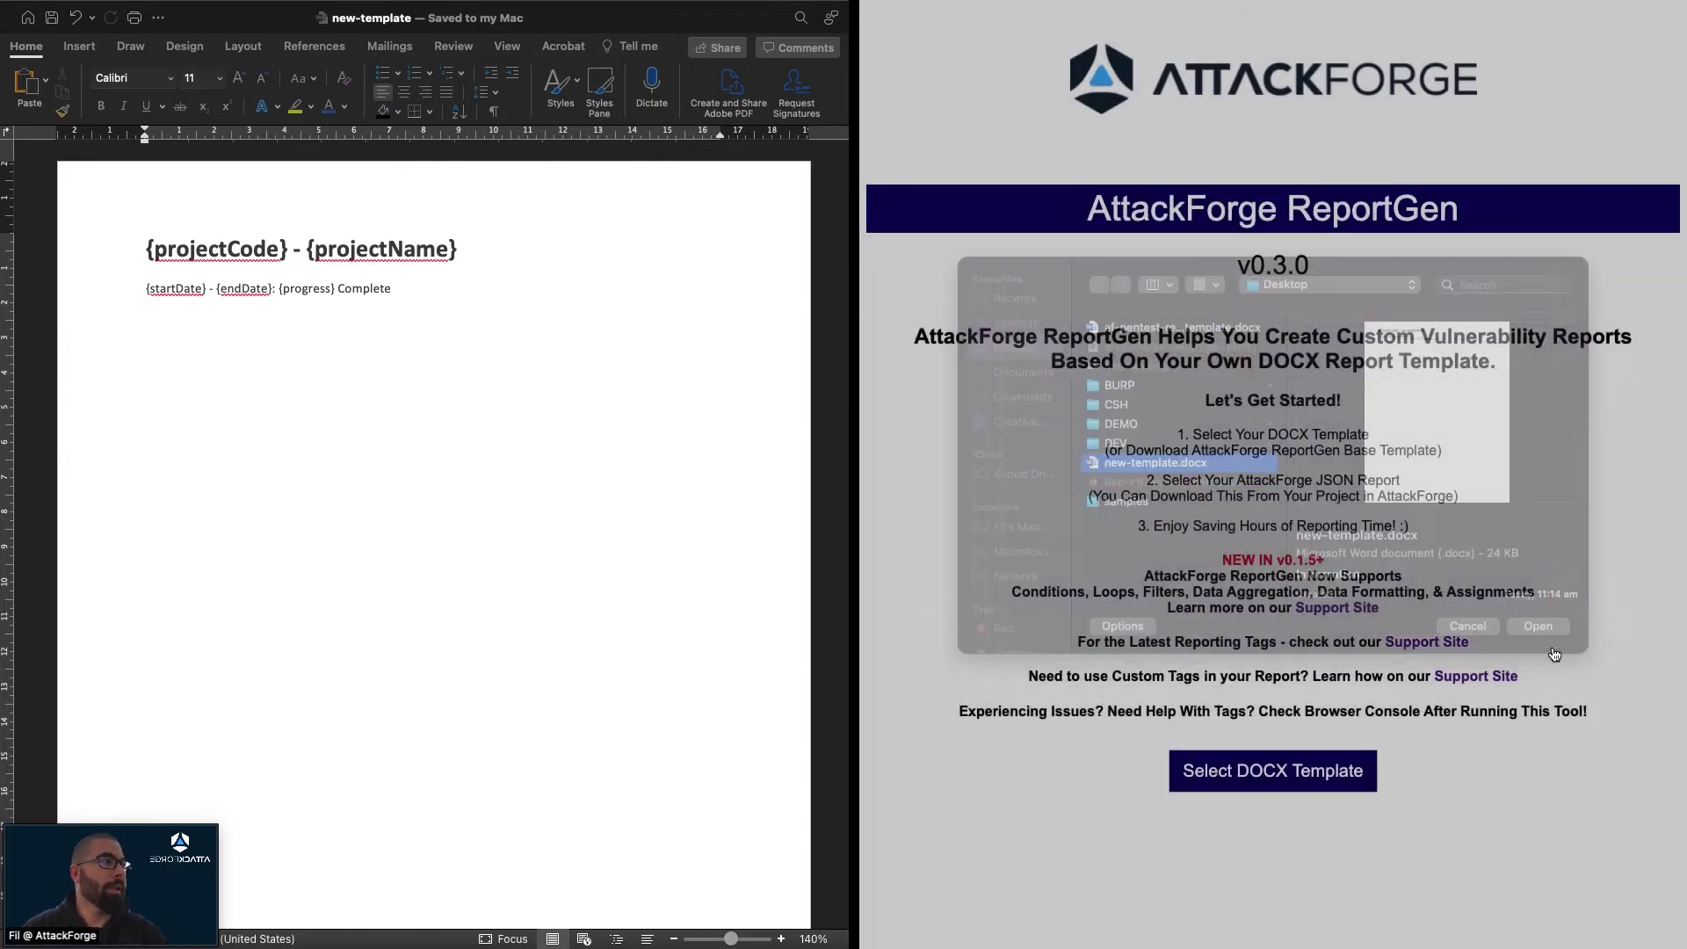
pyautogui.click(1302, 769)
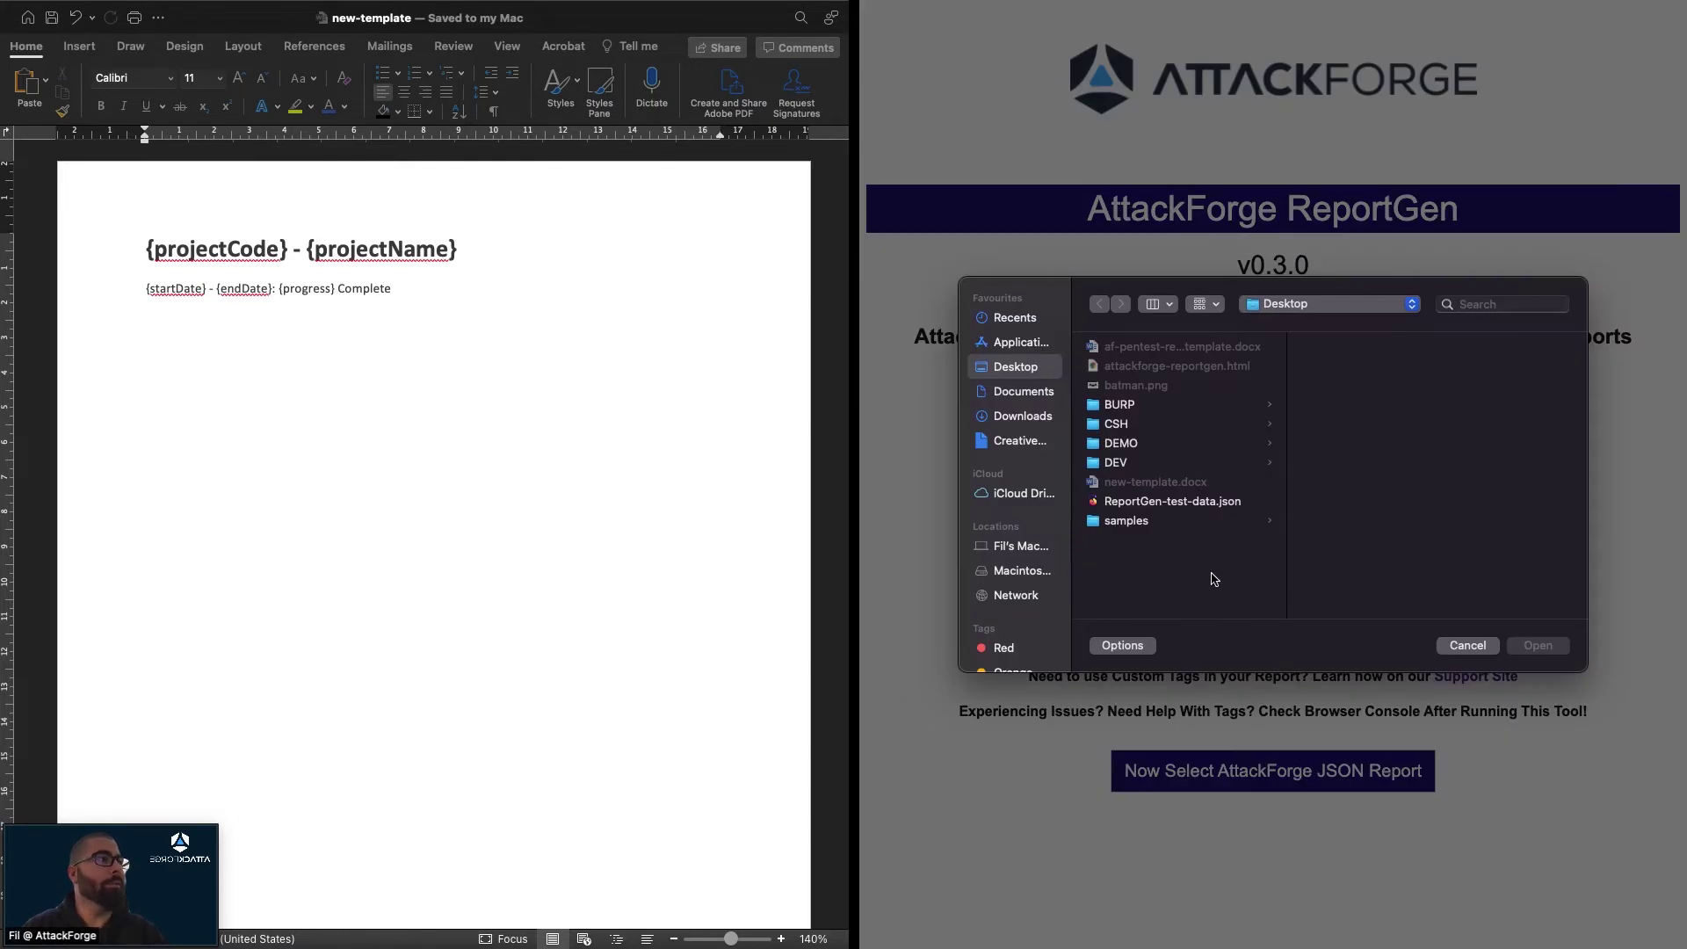
pyautogui.click(1209, 510)
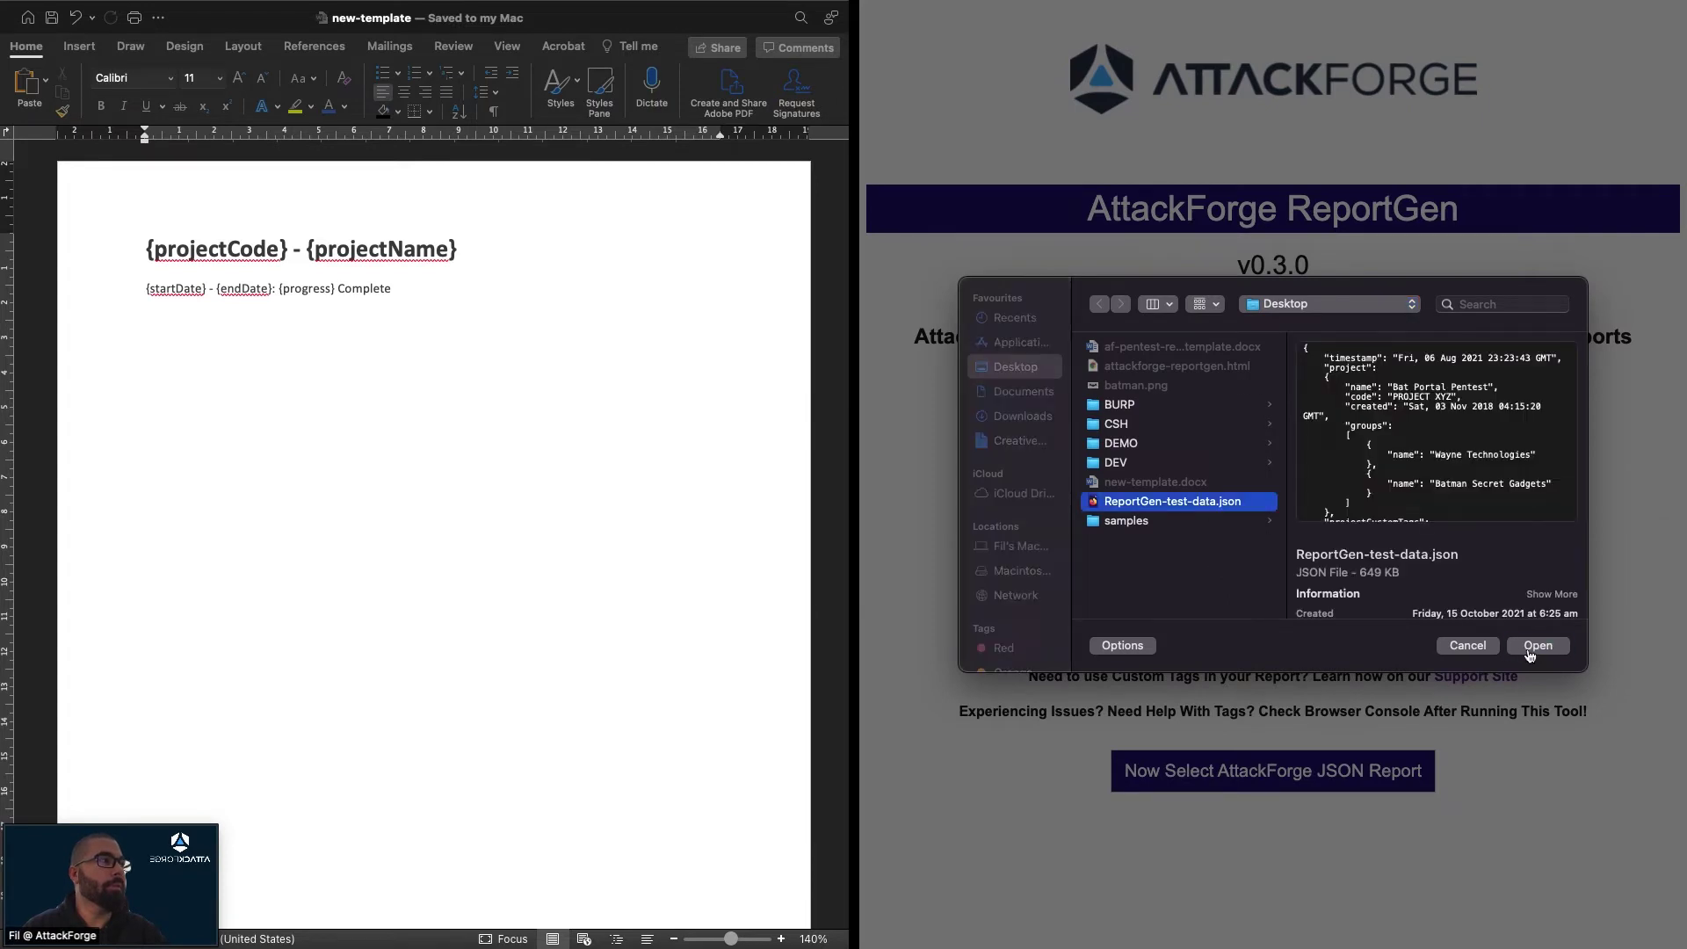
pyautogui.click(1529, 648)
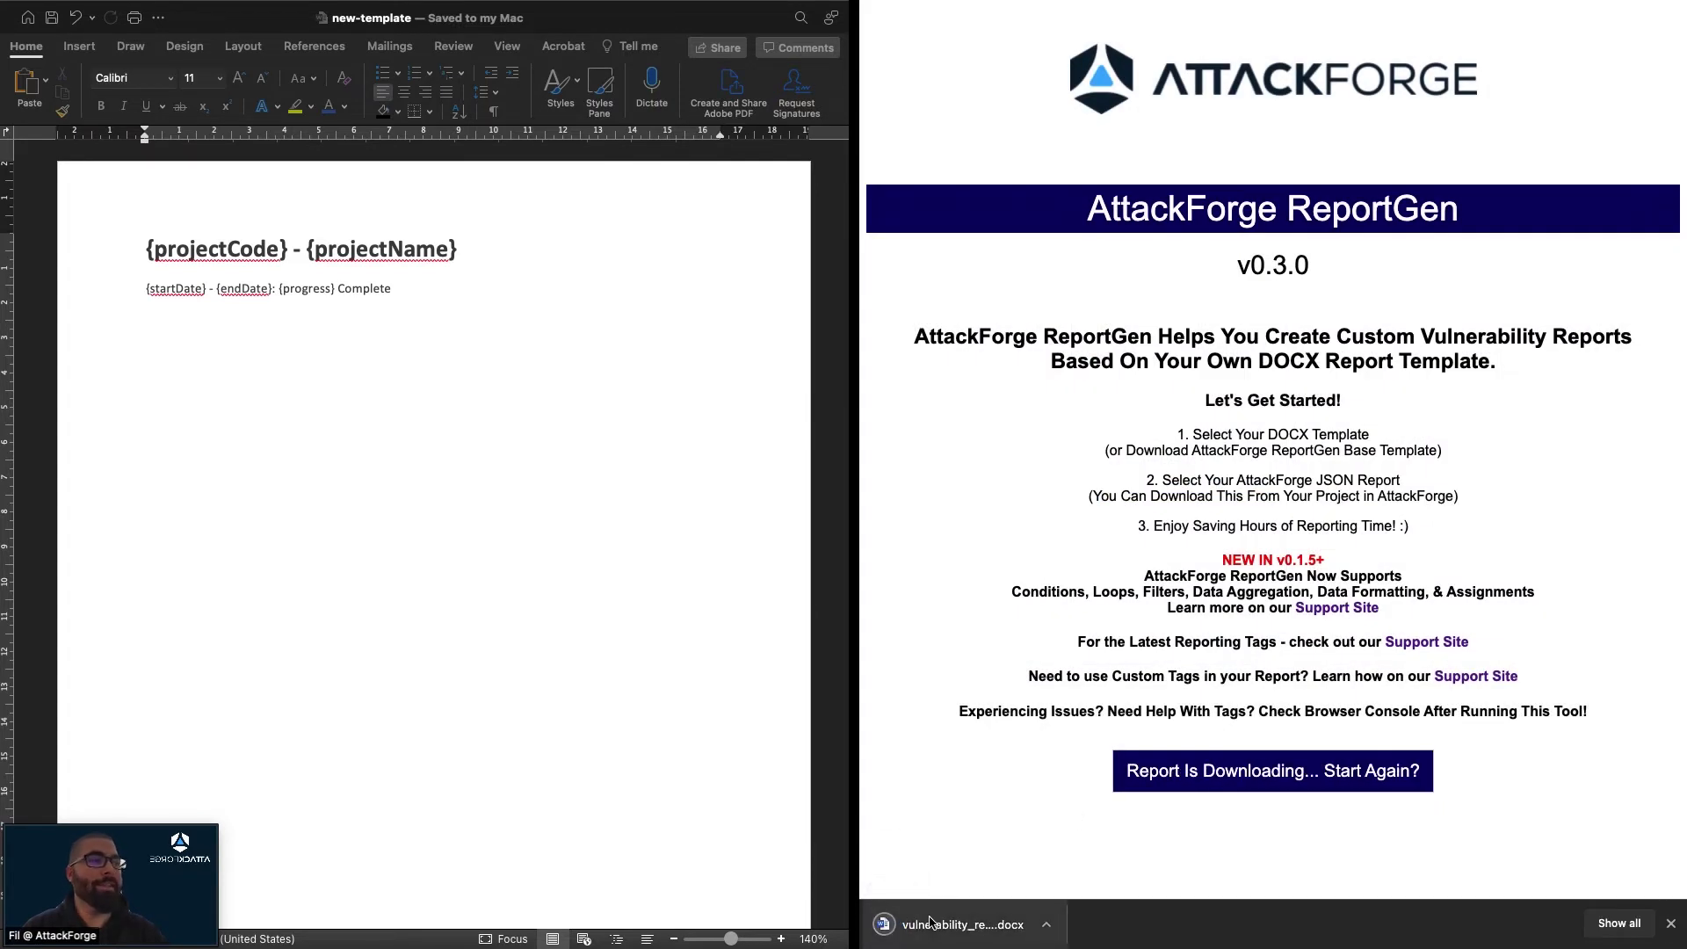
pyautogui.click(931, 922)
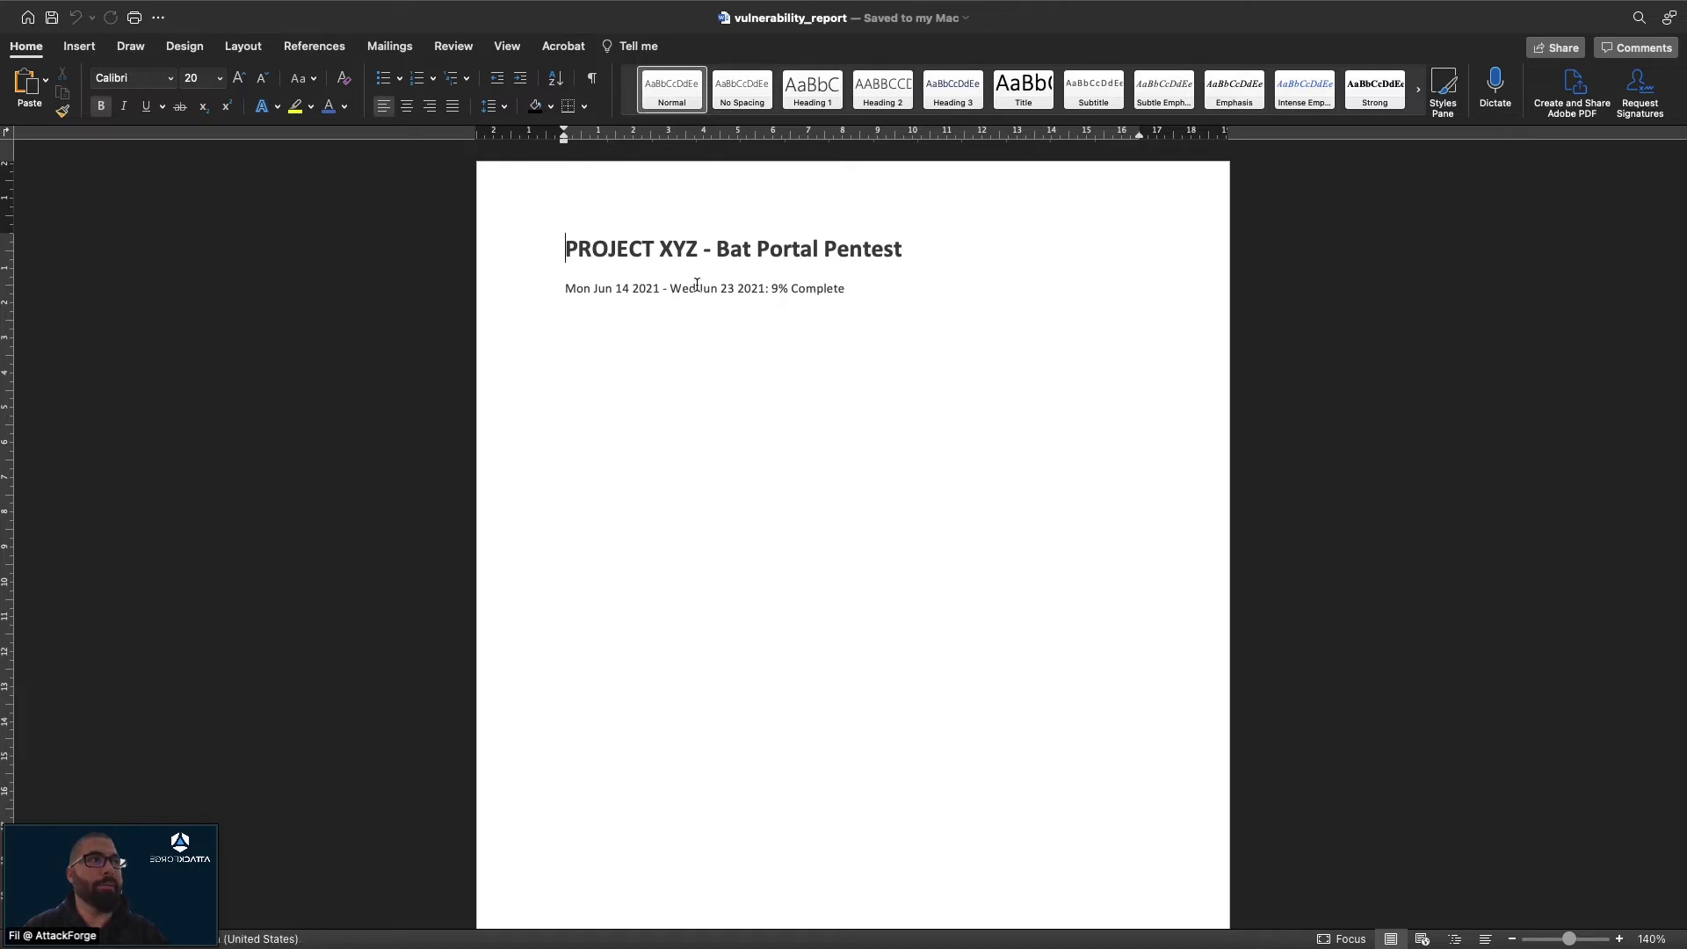
pyautogui.click(861, 288)
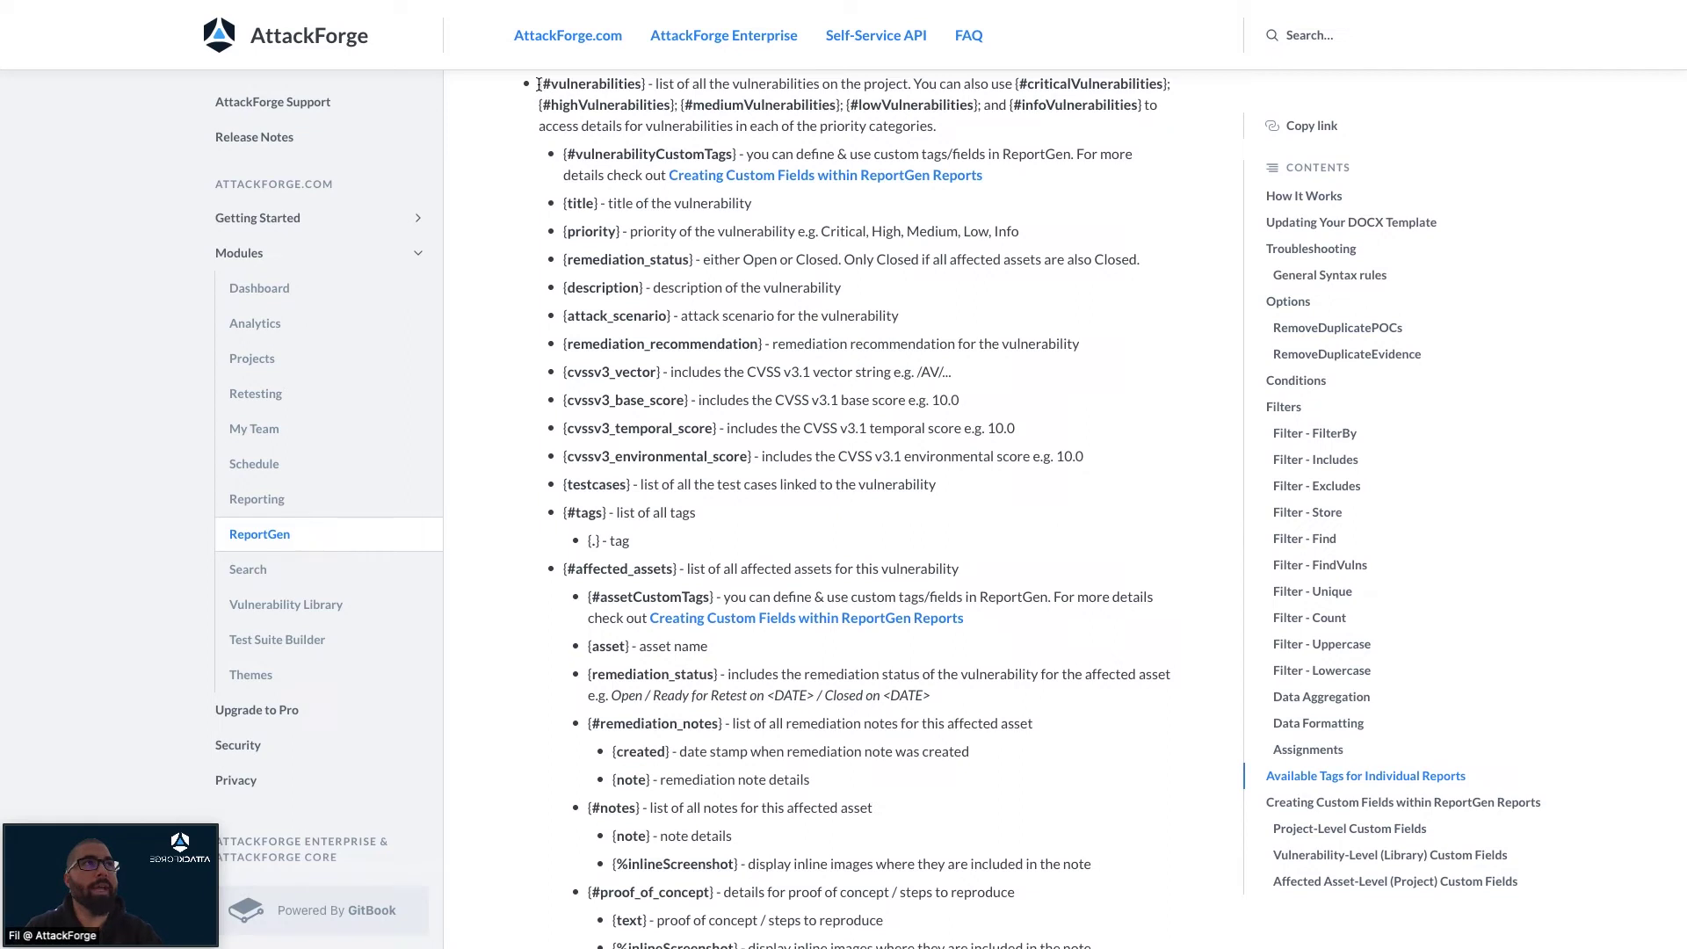
# Step: In the ReportGen documentation, copy the {#vulnerabilities} tag and review the tags nested under it
pyautogui.moveTo(646, 85); pyautogui.dragTo(535, 158)
pyautogui.press('super+c')
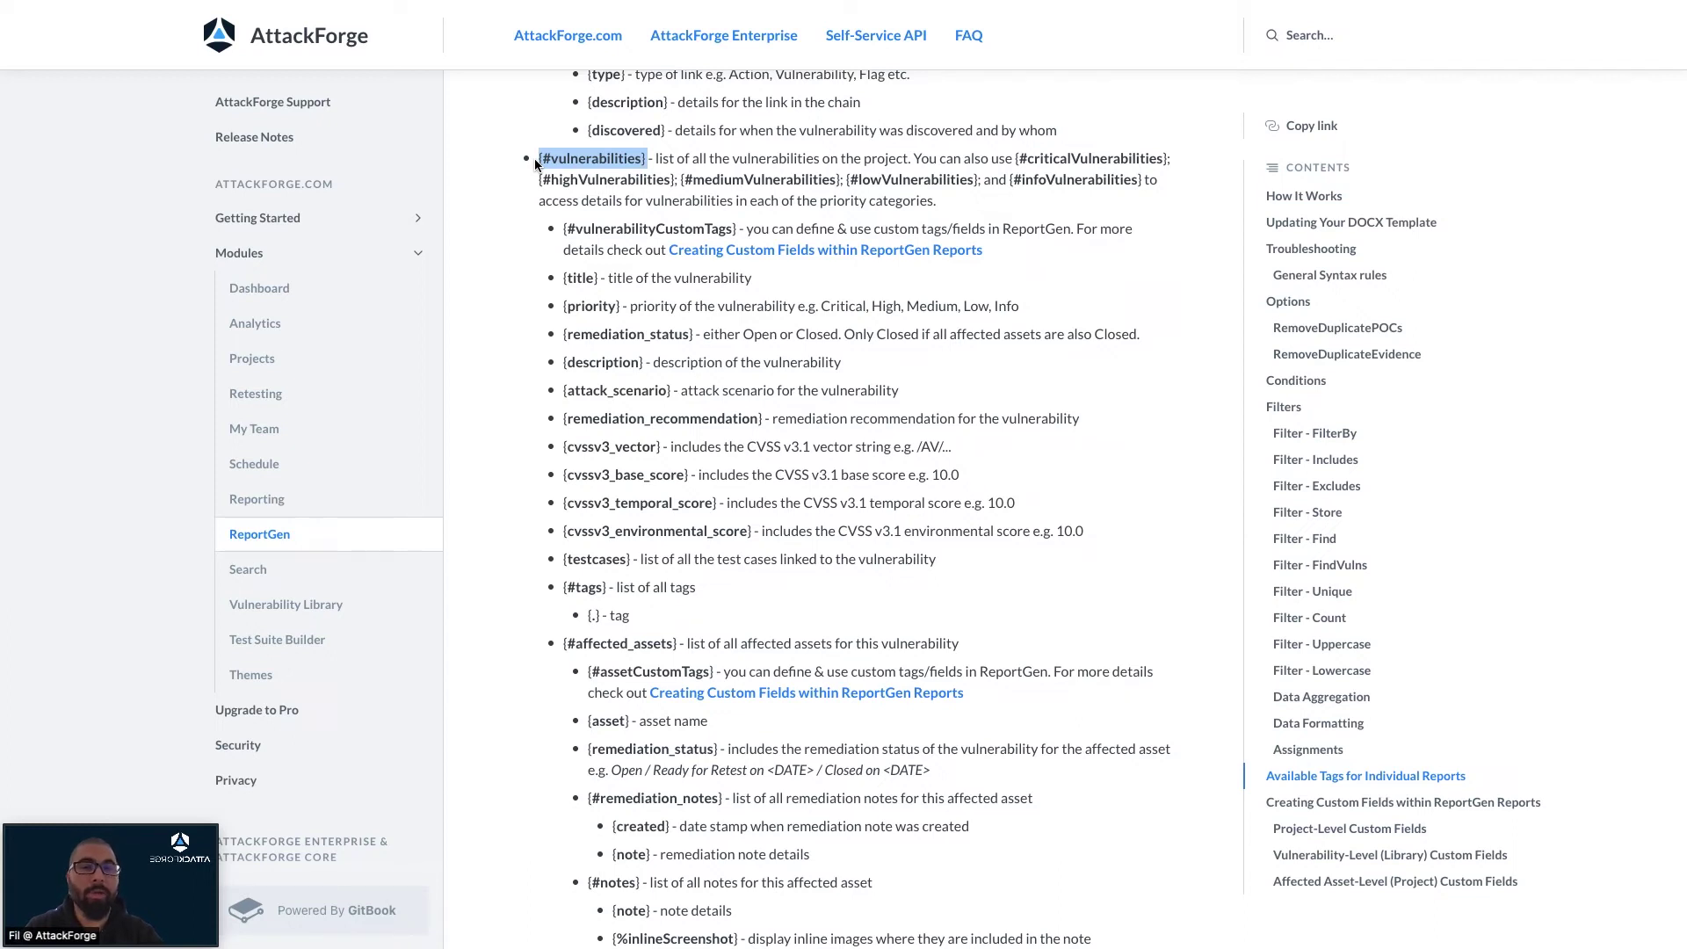
pyautogui.click(673, 156)
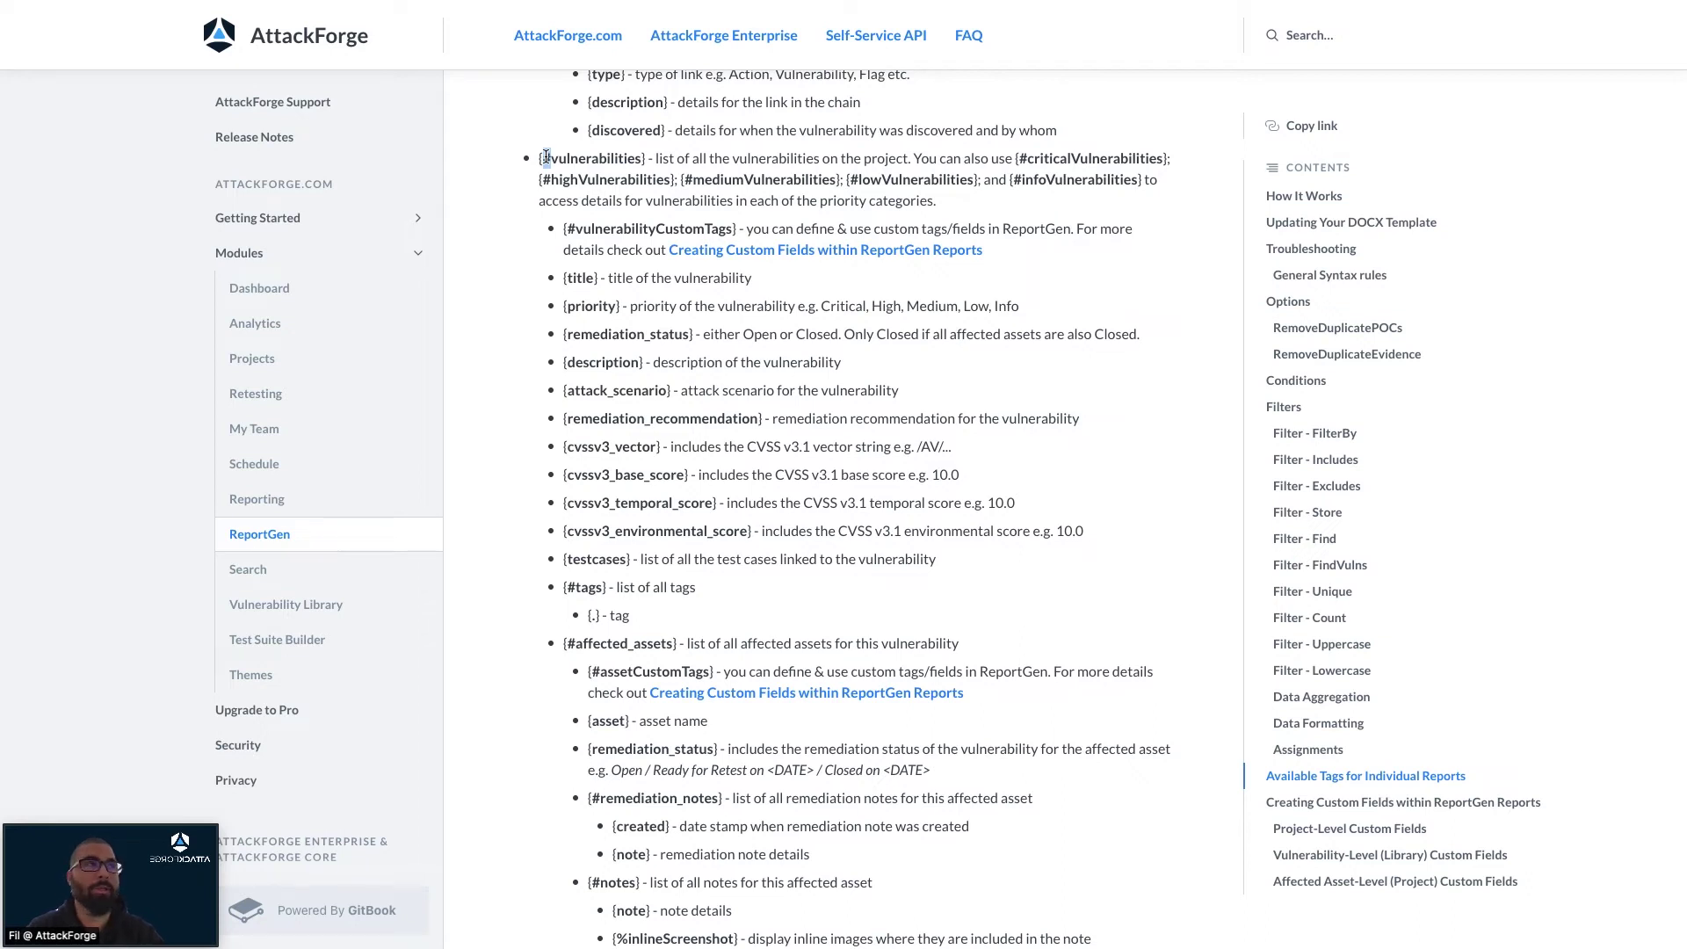
pyautogui.scroll(-1, 593, 179)
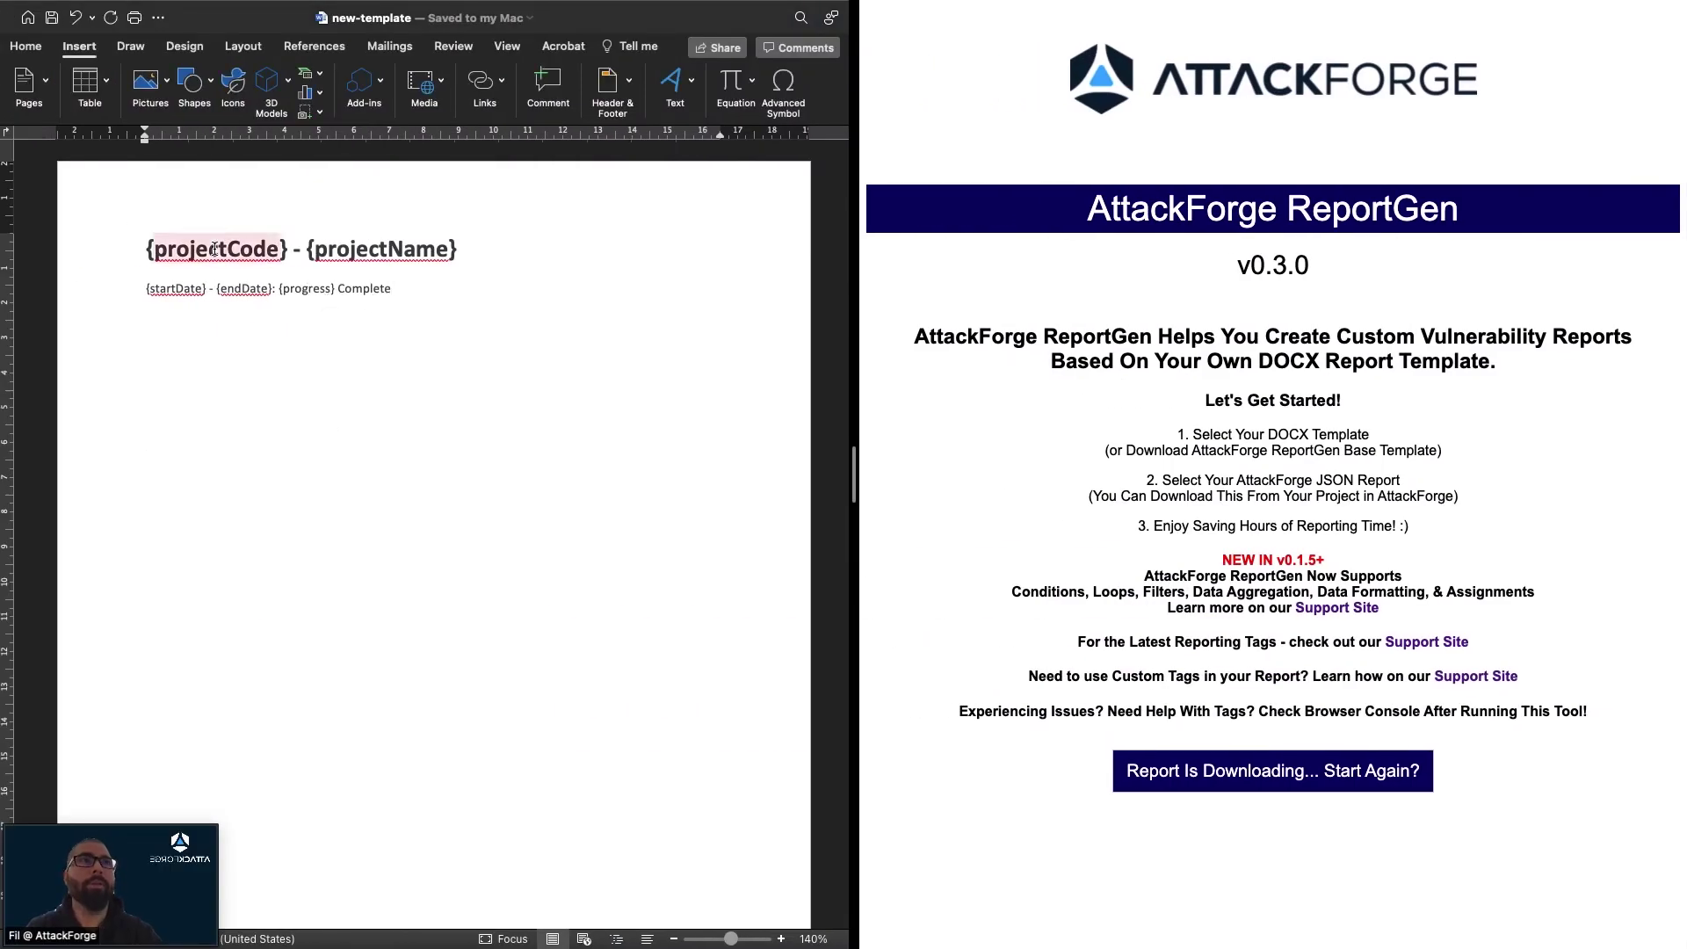
# Step: Insert a page break in the new-template Word document to start a second page
pyautogui.click(48, 98)
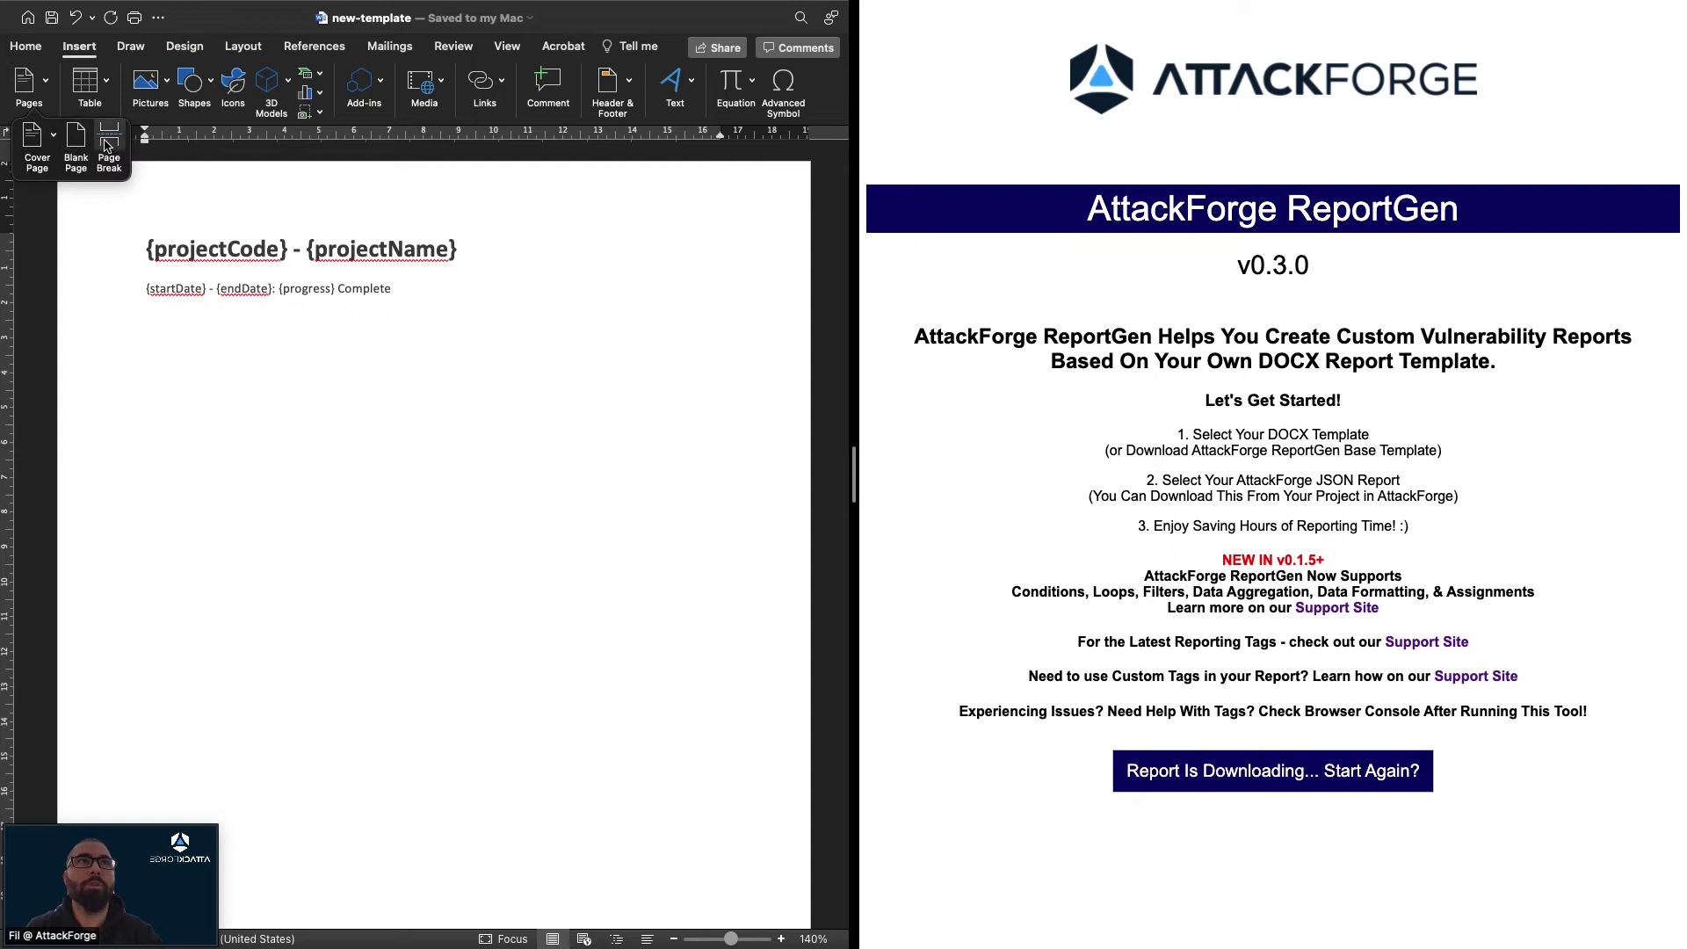
pyautogui.click(121, 175)
pyautogui.scroll(-5, 352, 527)
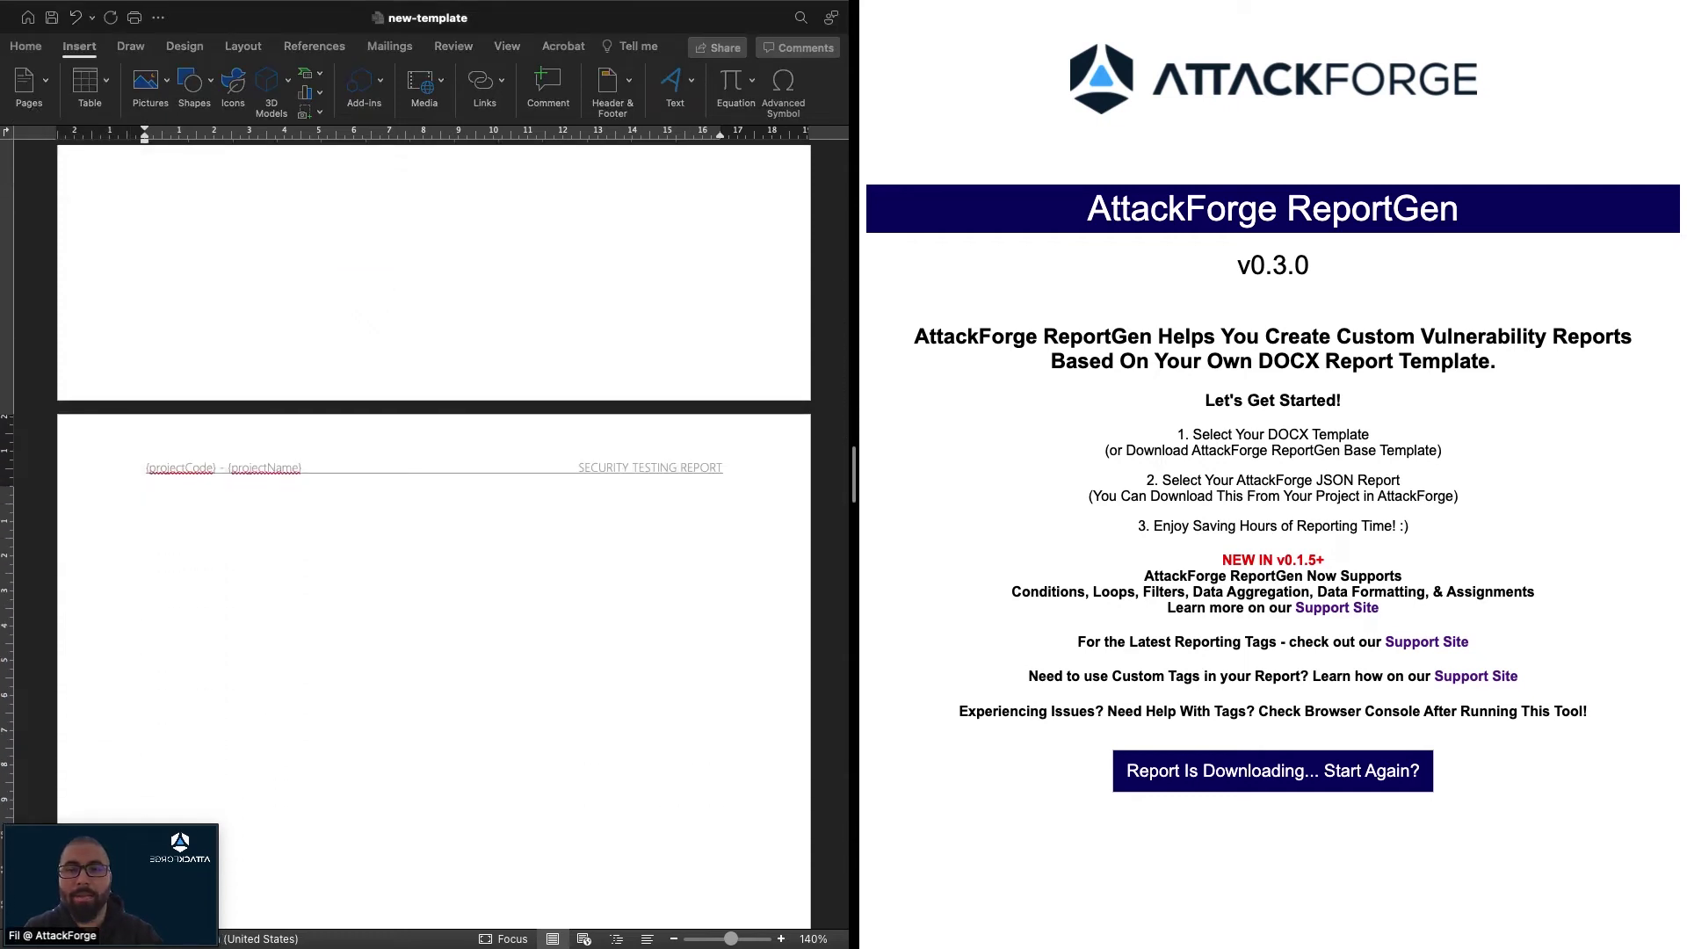
# Step: Paste the copied {#vulnerabilities} tag at the start of the second page, leaving a blank line beneath it
pyautogui.click(319, 513)
pyautogui.press('super+v')
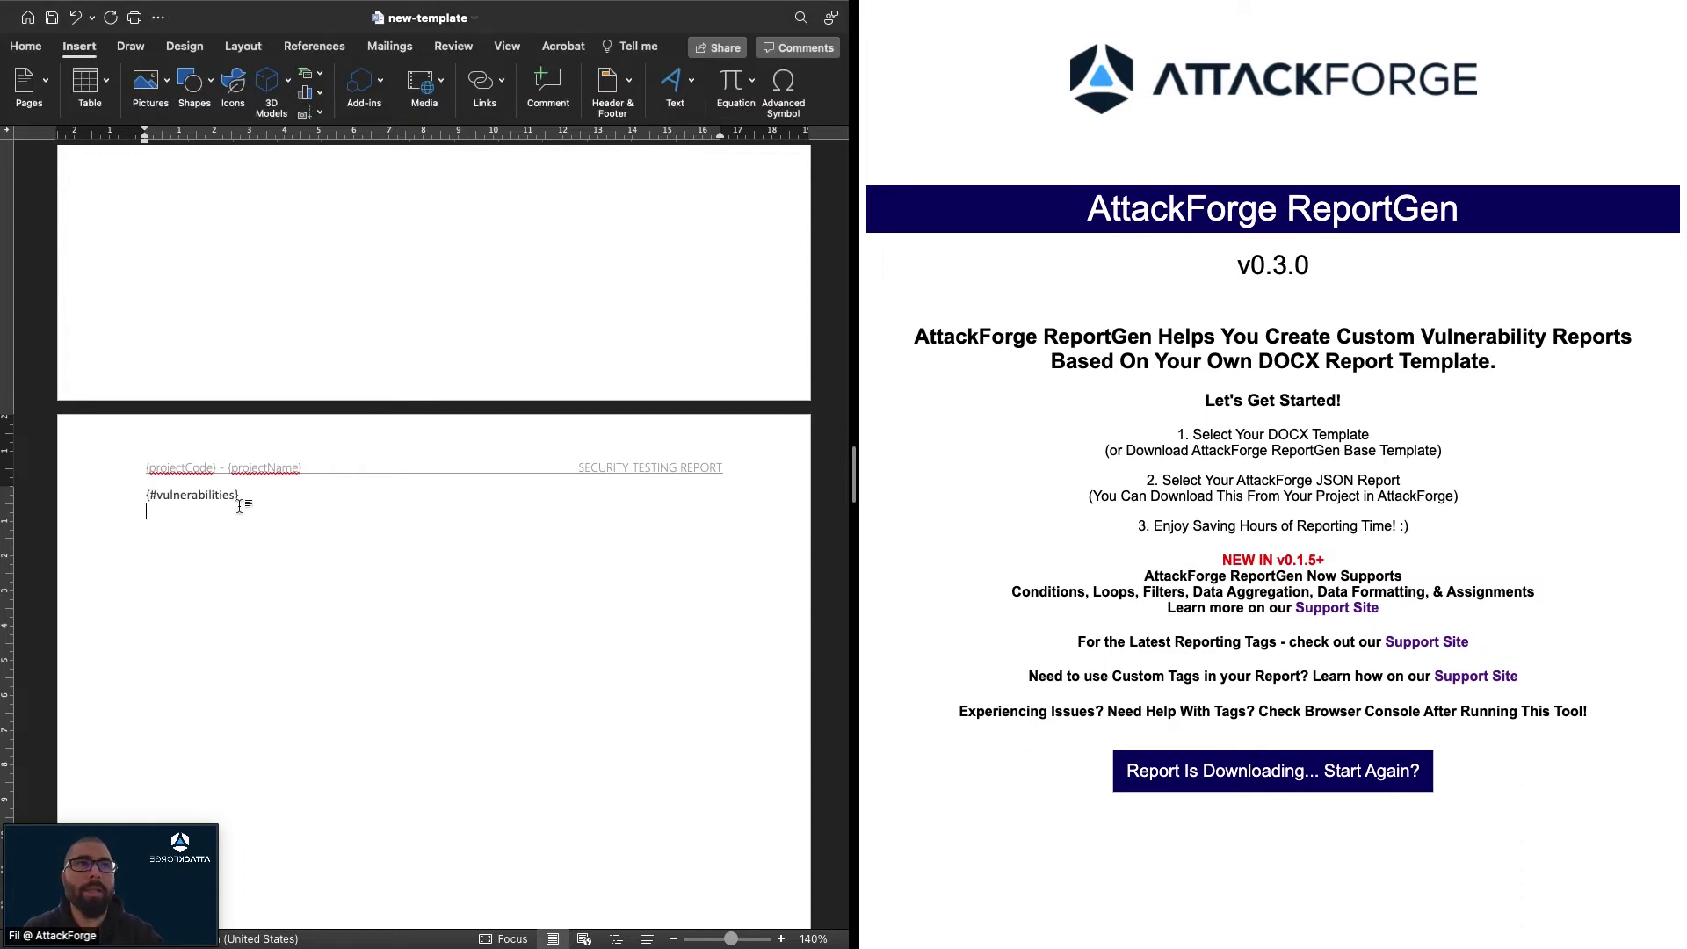
pyautogui.click(145, 518)
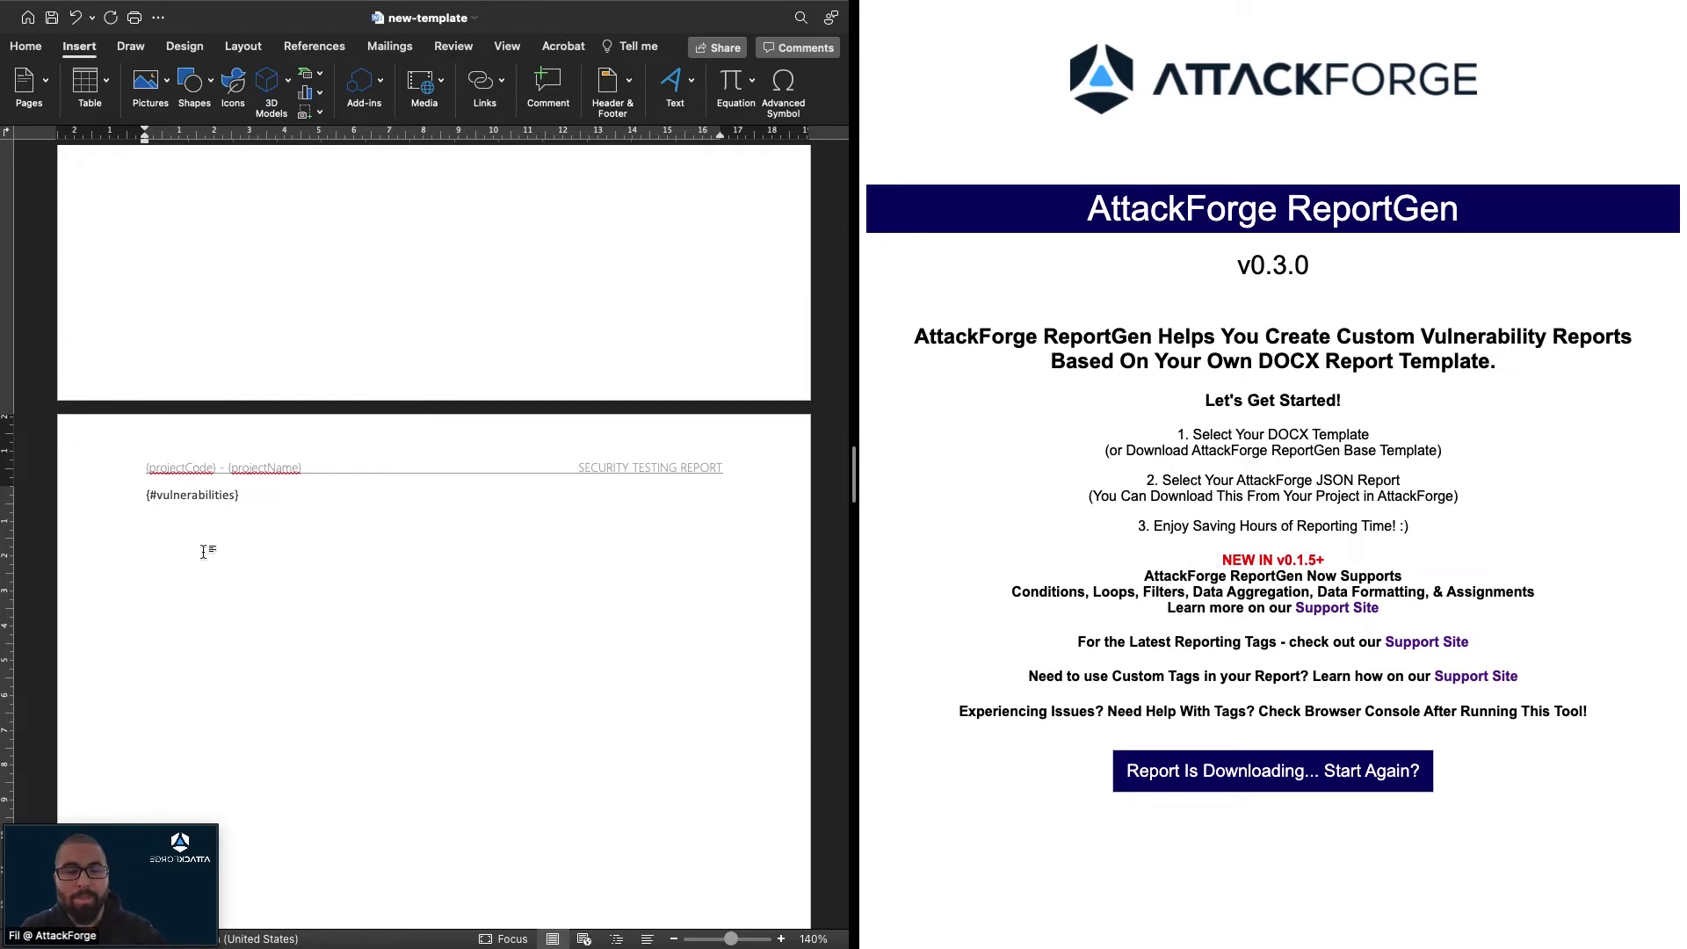
pyautogui.press('BackSpace')
pyautogui.press('Return')
# Step: Add a closing {/vulnerabilities} tag below the opening tag, reusing its tag name and removing the stray spaces
pyautogui.write('{}')
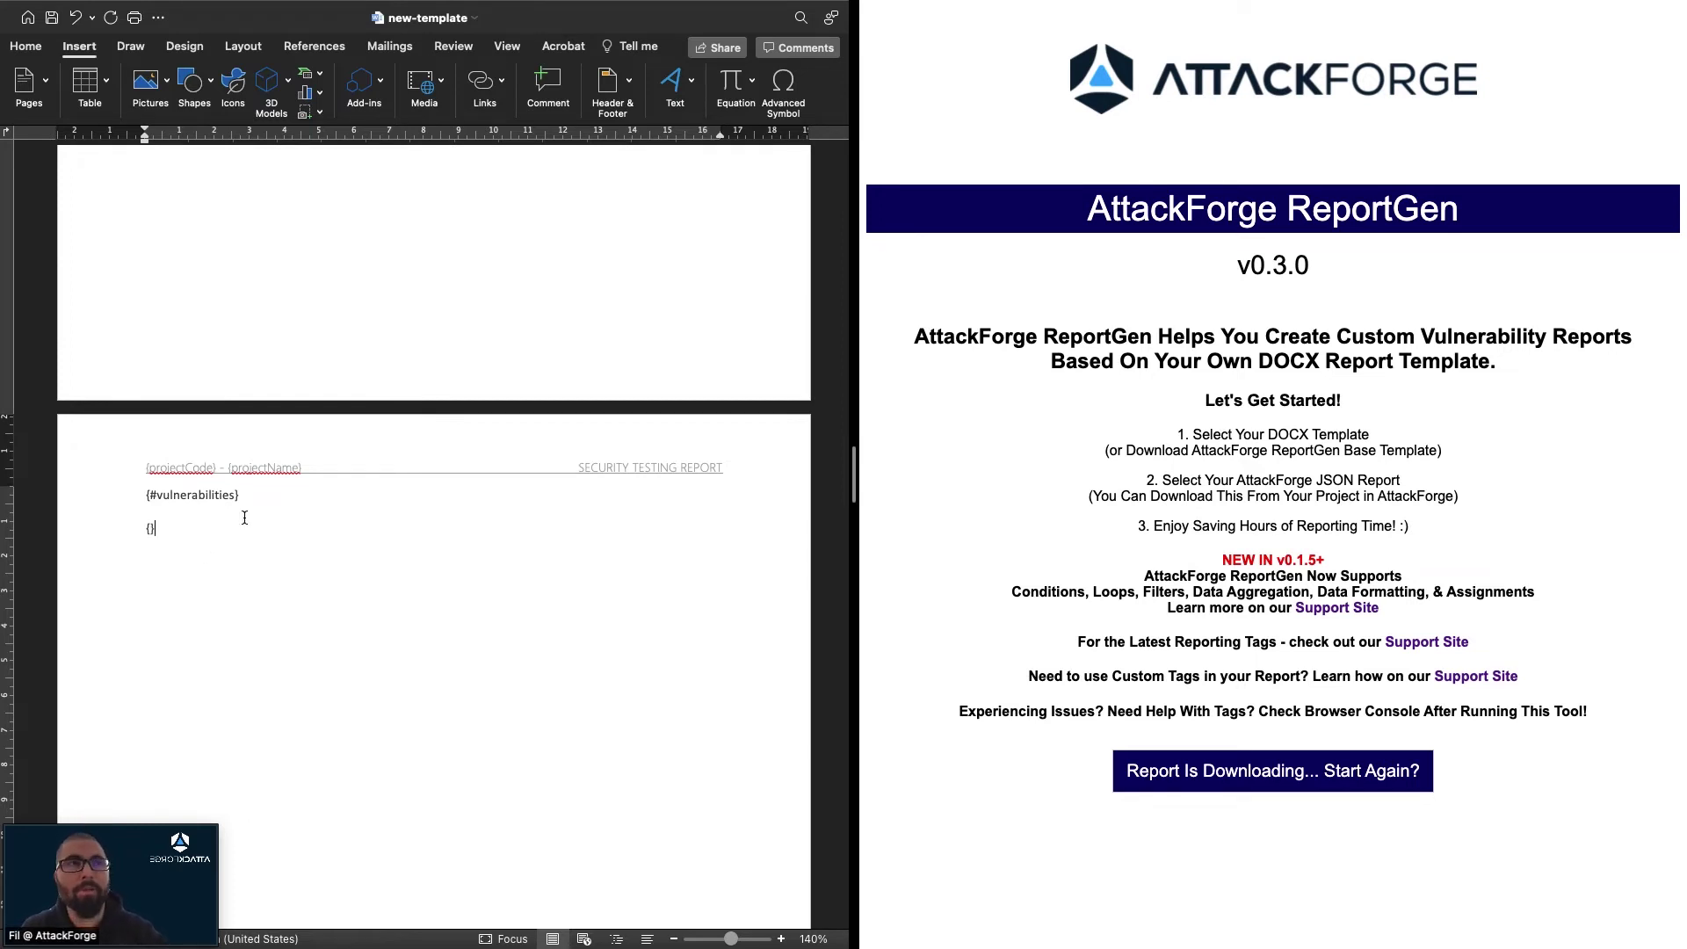
pyautogui.write('/')
pyautogui.moveTo(156, 495); pyautogui.dragTo(236, 499)
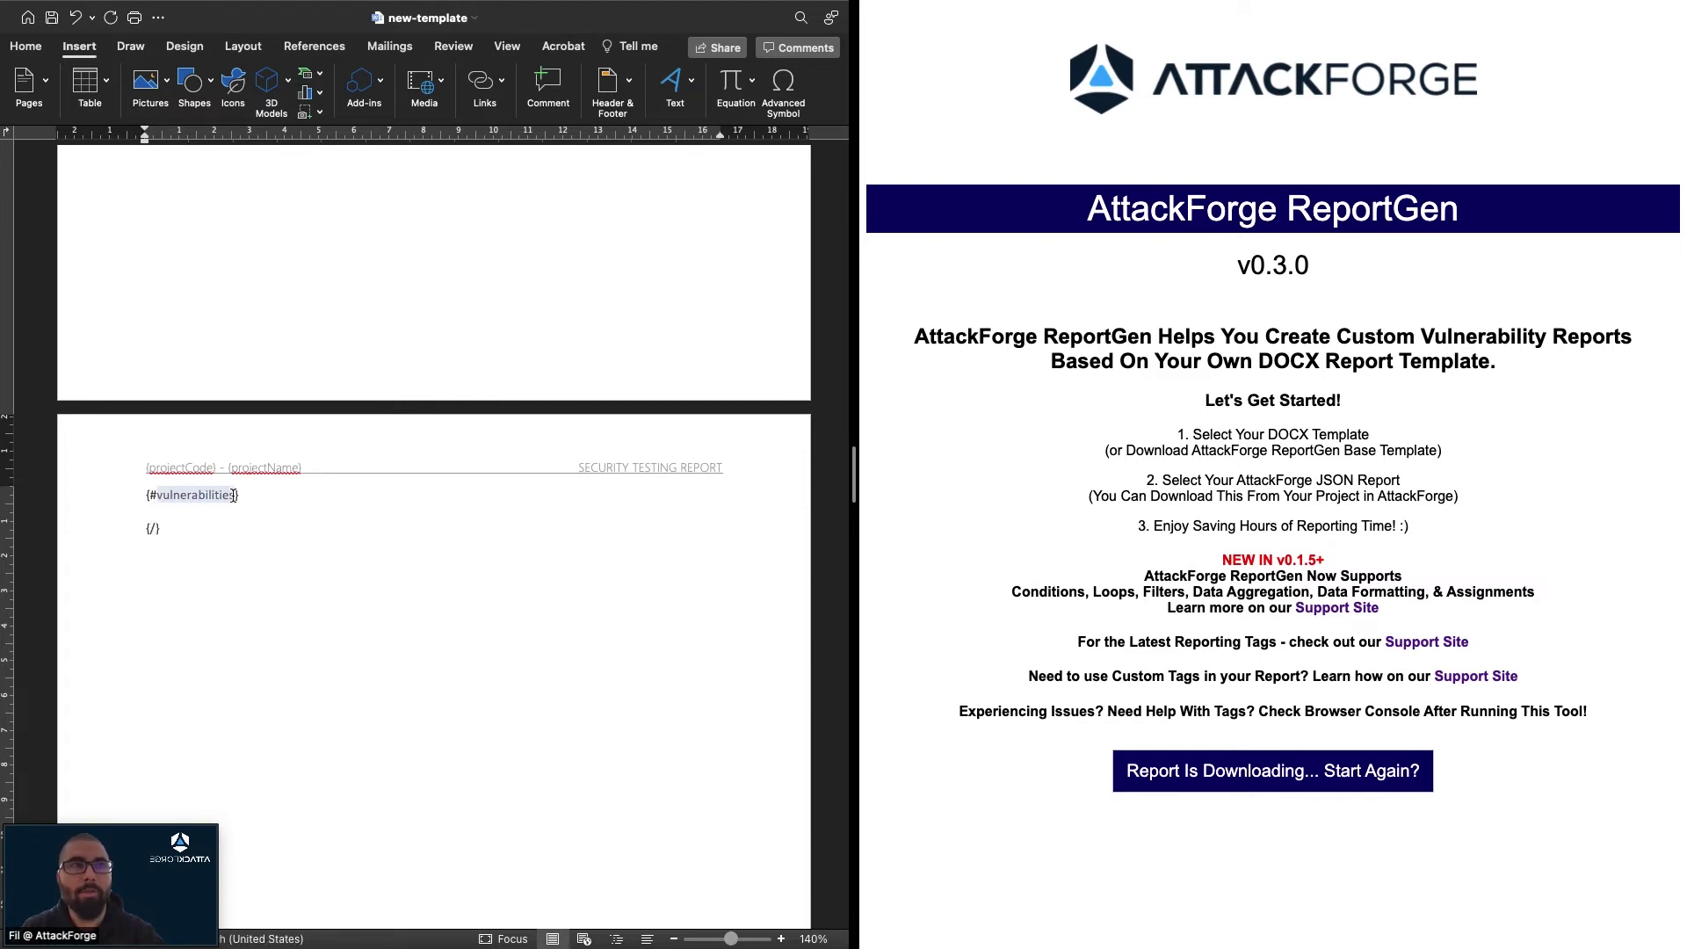
pyautogui.hotkey('ctrl', 'c')
pyautogui.click(191, 522)
pyautogui.press('Left')
pyautogui.hotkey('ctrl', 'v')
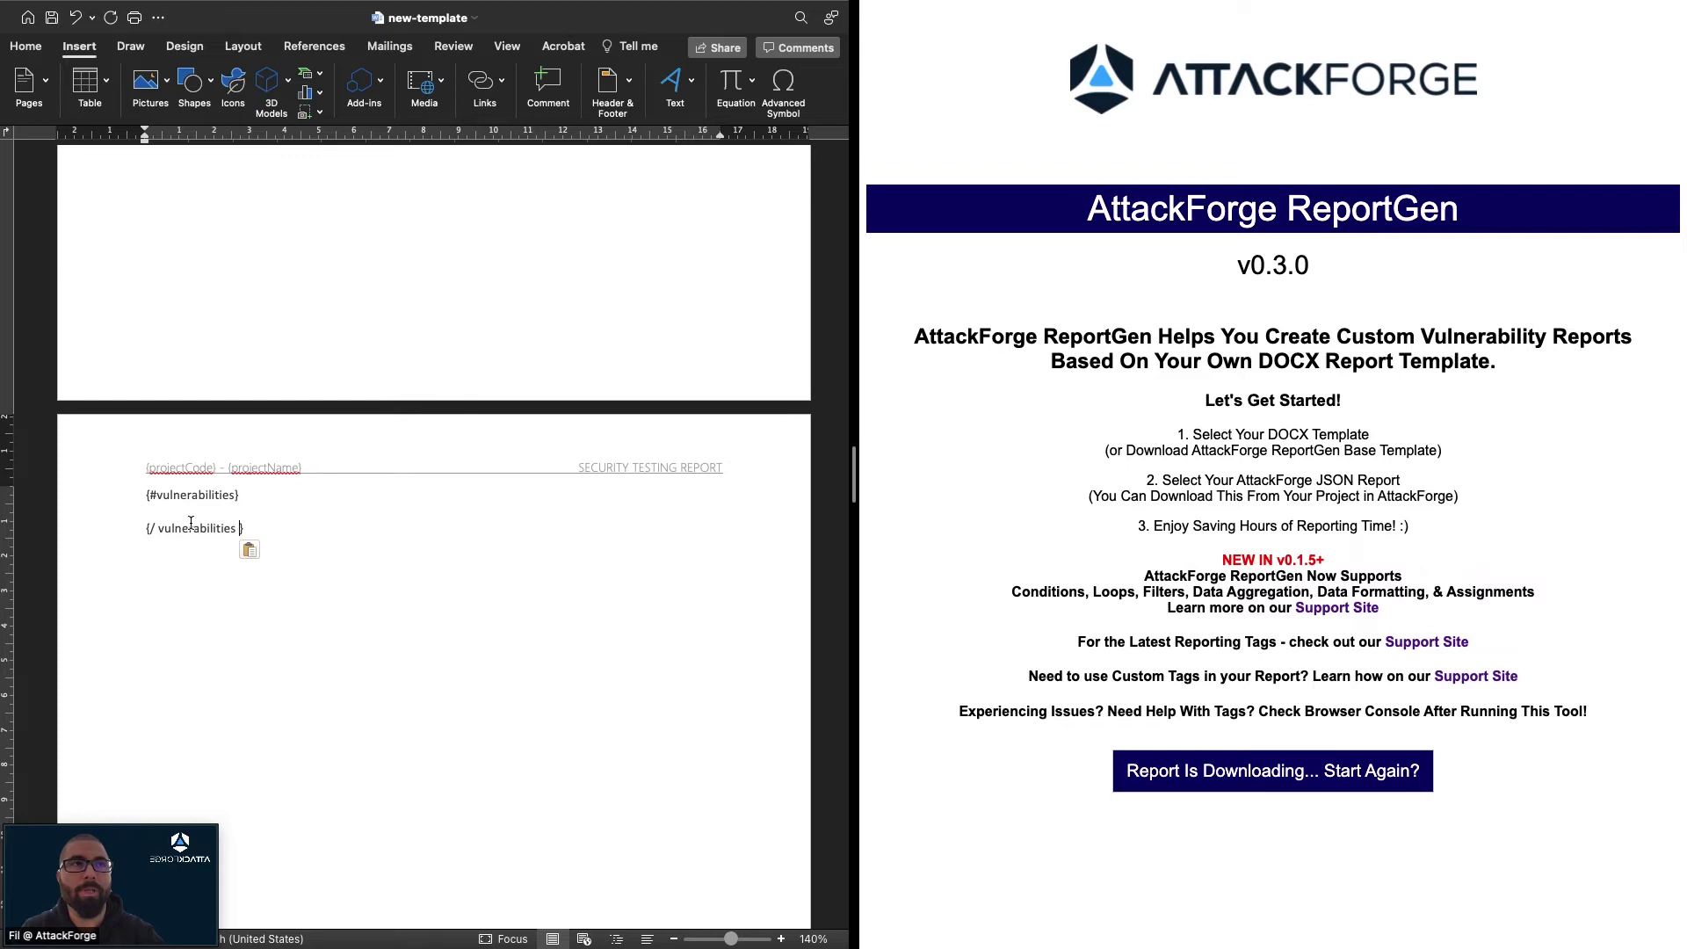
pyautogui.click(159, 528)
pyautogui.press('BackSpace')
pyautogui.click(238, 528)
pyautogui.press('BackSpace')
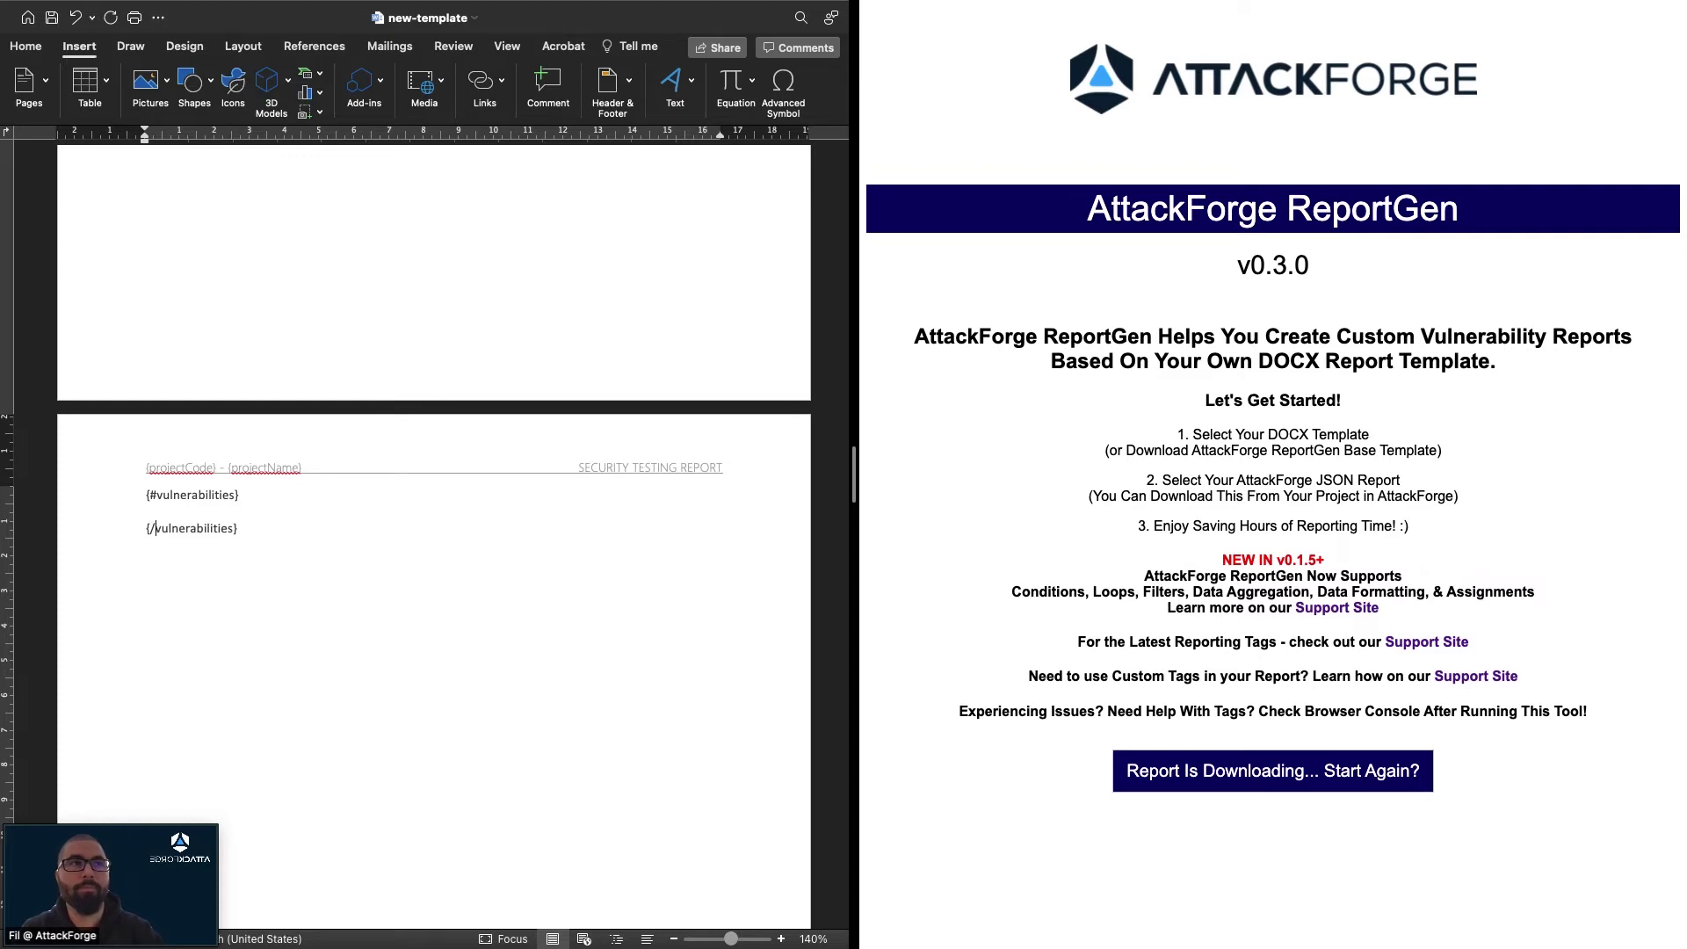
# Step: Insert the copied {priority} - {title} line directly below the {#vulnerabilities} opening tag
pyautogui.click(261, 495)
pyautogui.press('Return')
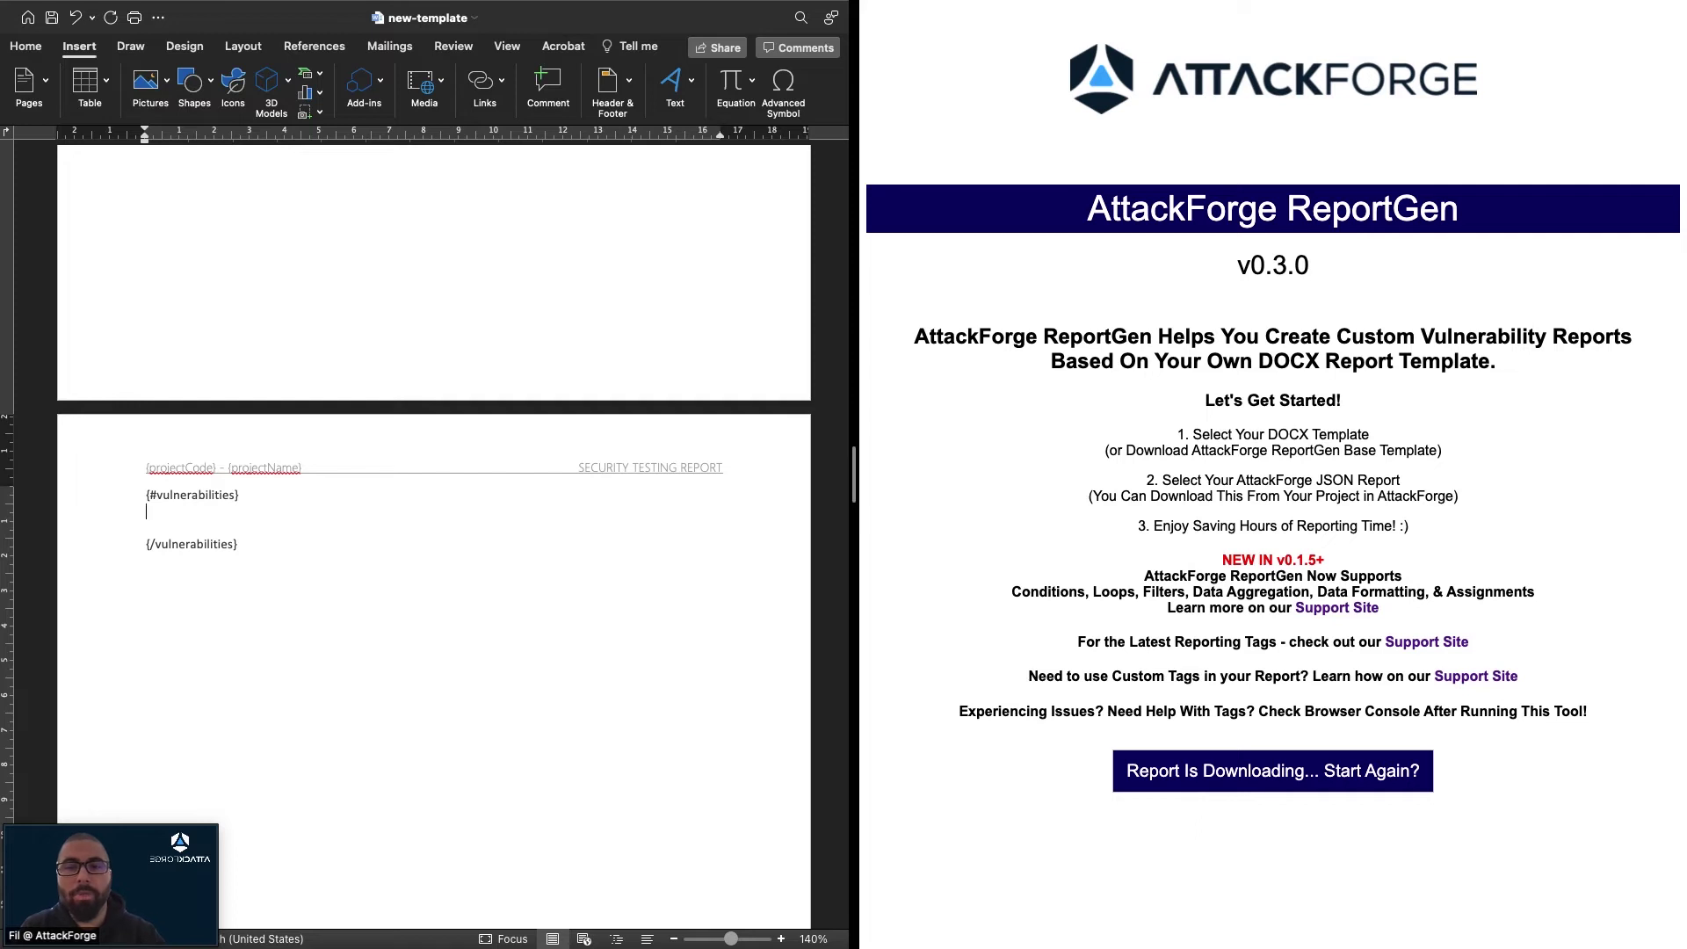
pyautogui.press('super+Tab')
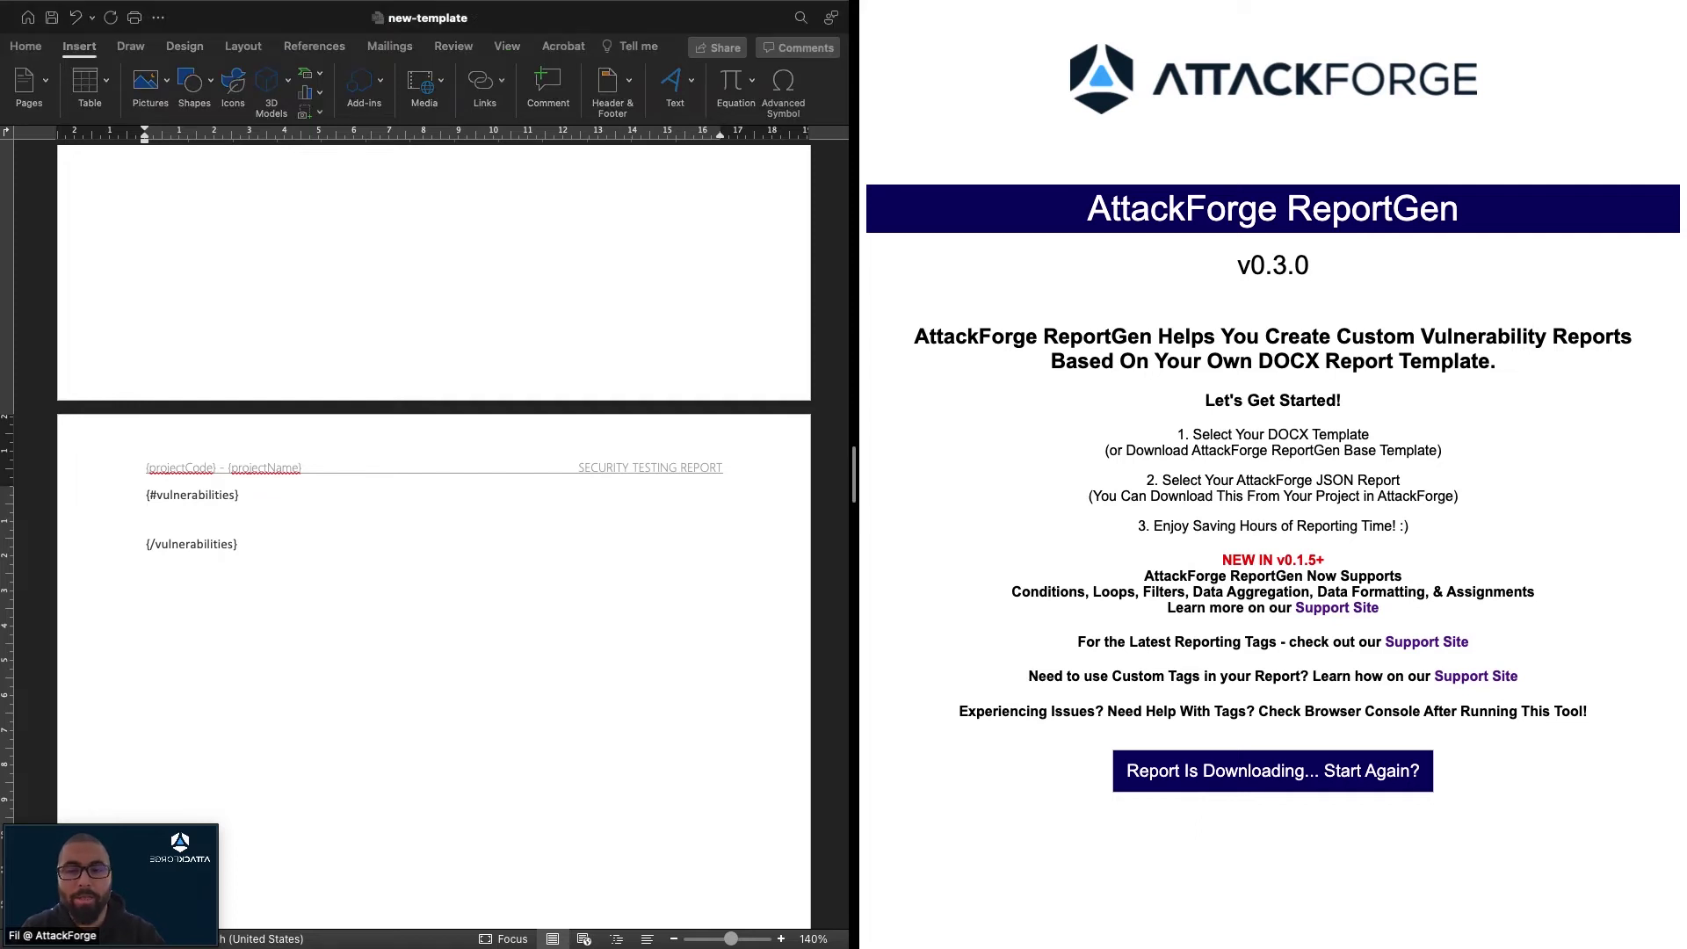
pyautogui.click(293, 509)
pyautogui.press('super+v')
# Step: Format the {priority} - {title} line as bold at 18 pt
pyautogui.tripleClick(187, 513)
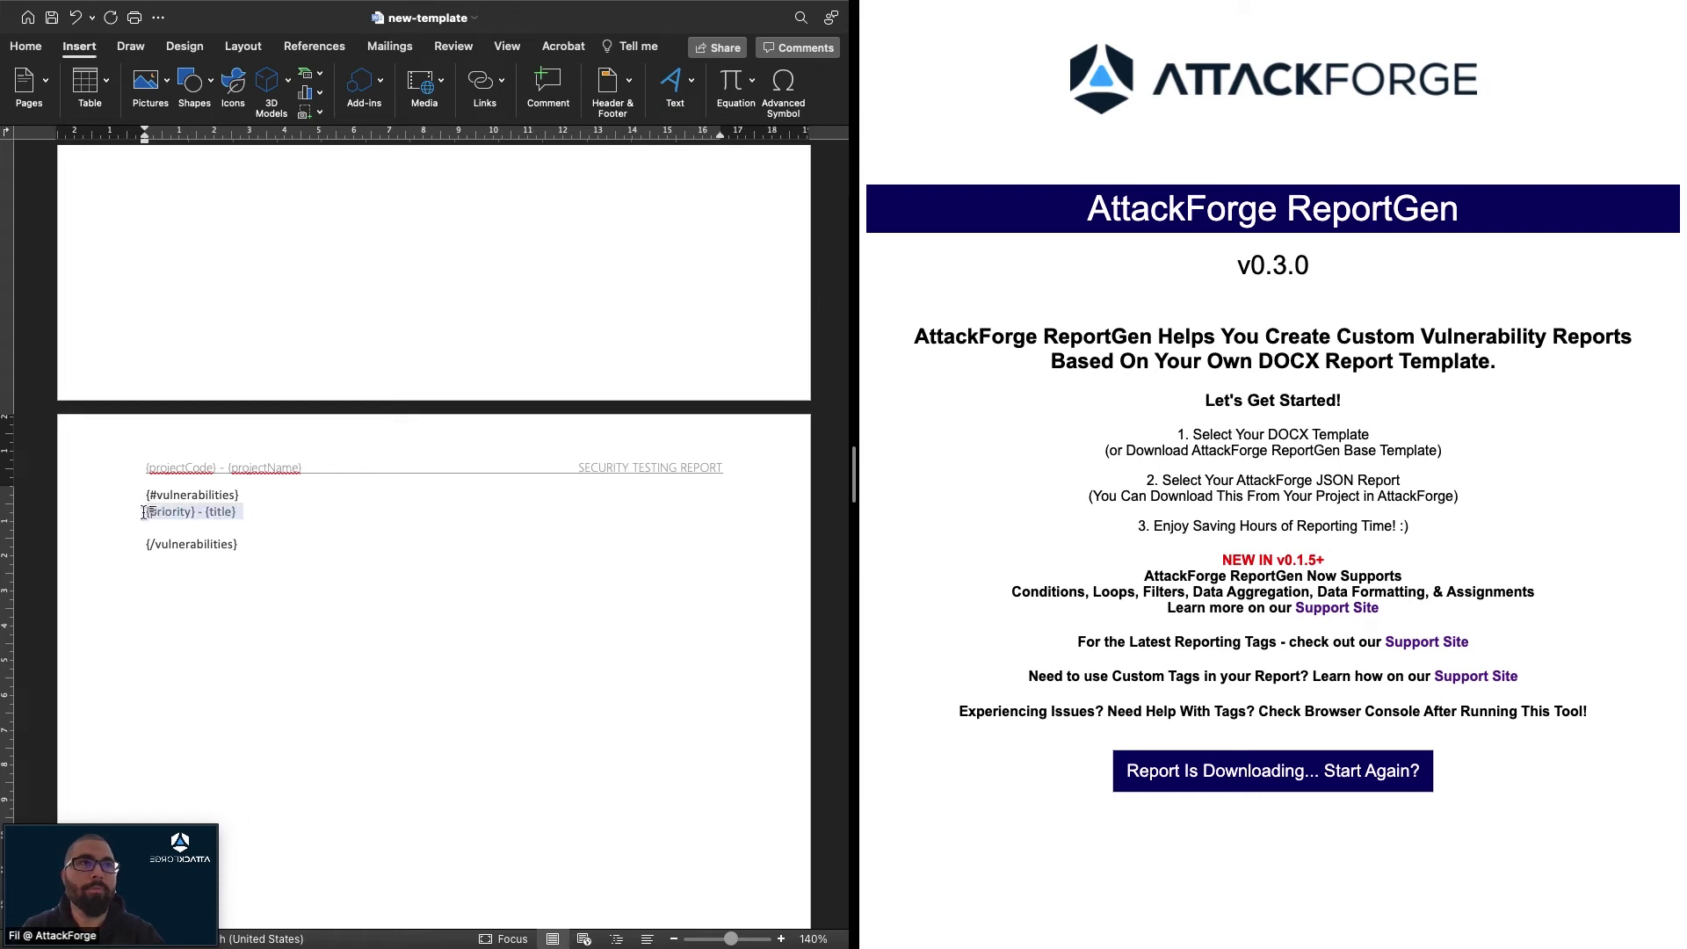
pyautogui.press('super+b')
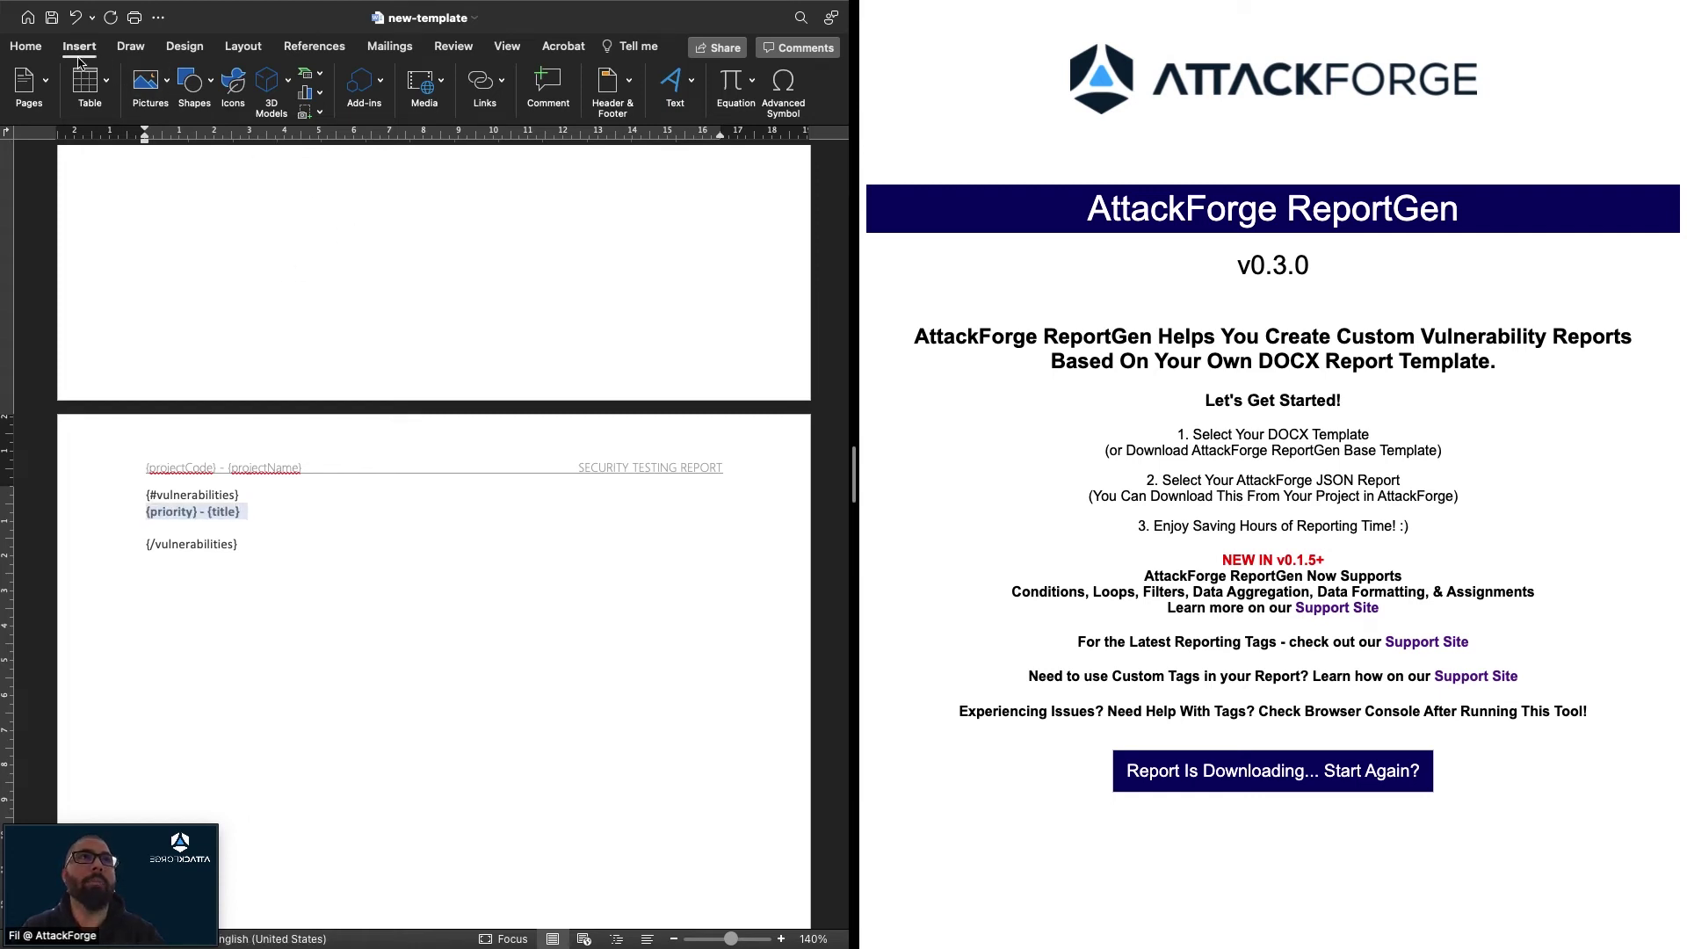
pyautogui.click(35, 49)
pyautogui.click(237, 80)
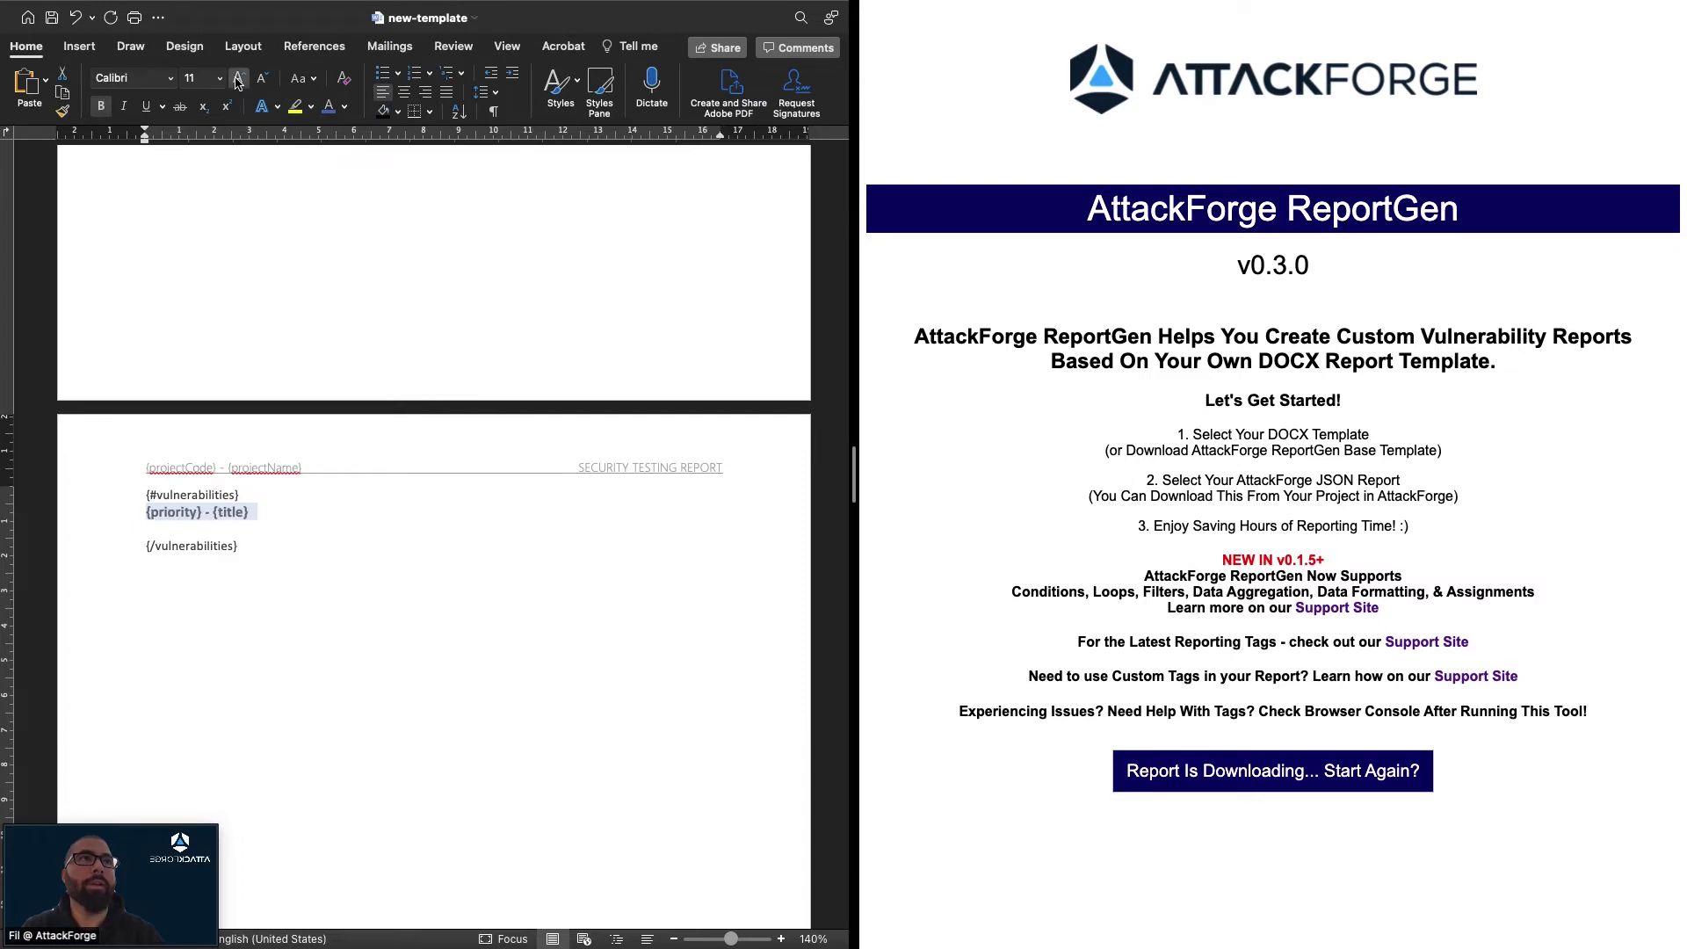
pyautogui.click(237, 80)
pyautogui.click(237, 80)
pyautogui.click(238, 80)
# Step: Add the copied {description} tag below the {priority} - {title} heading, separated by a blank line and followed by empty lines
pyautogui.click(354, 509)
pyautogui.press('Return')
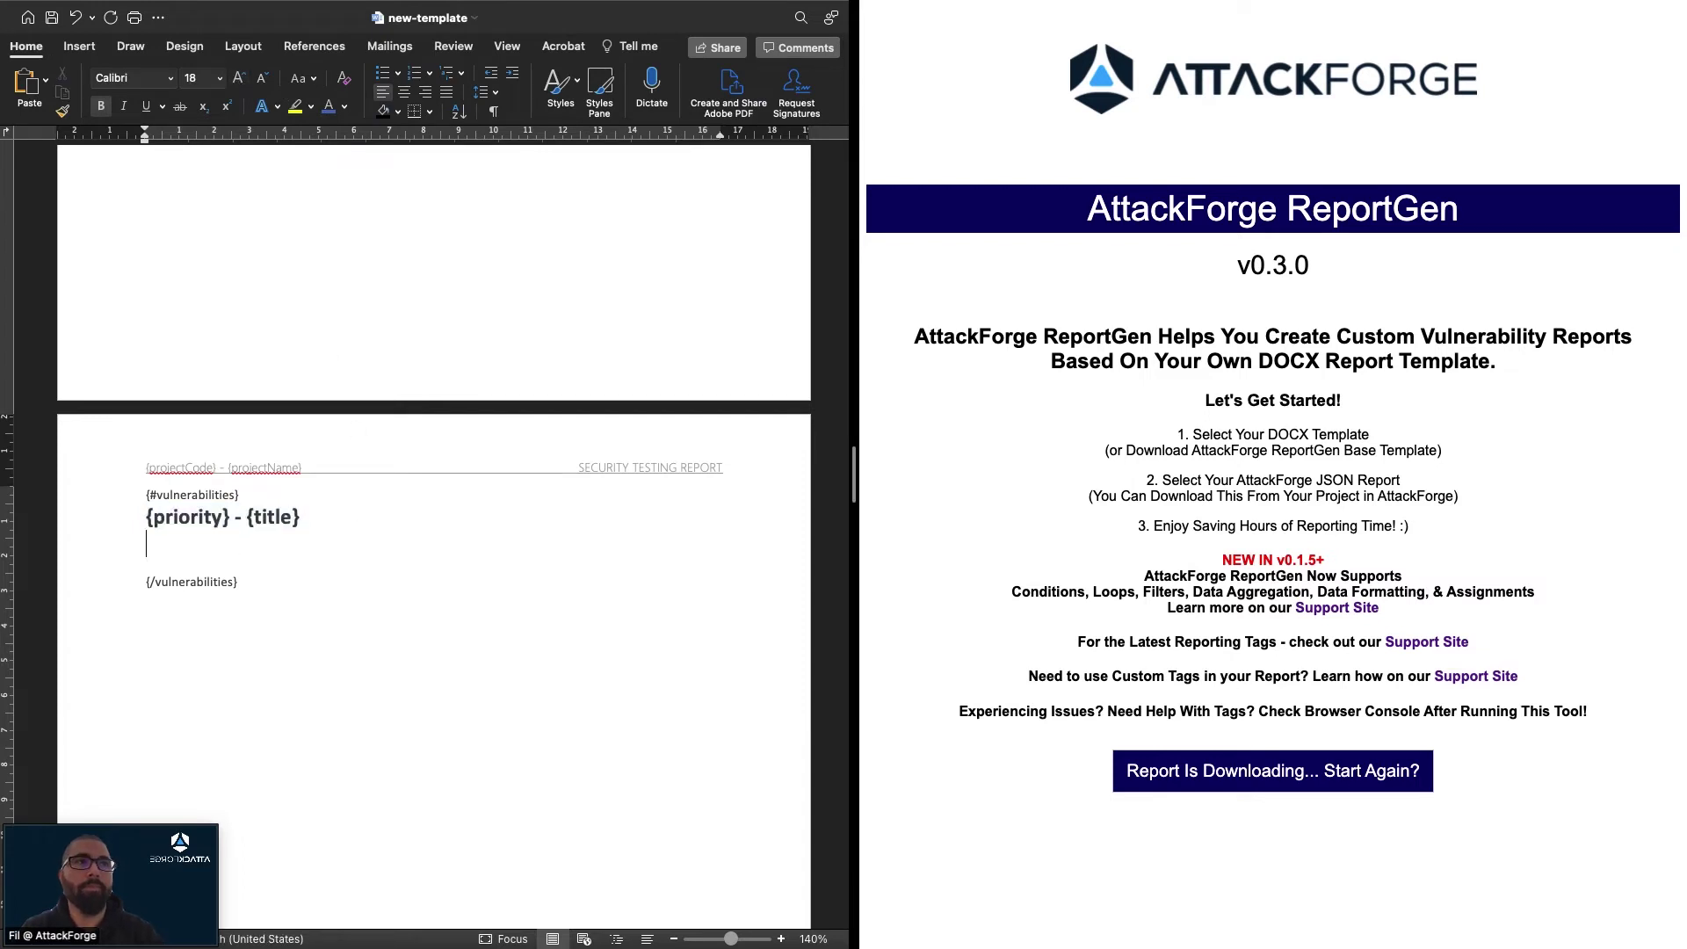
pyautogui.press('Return')
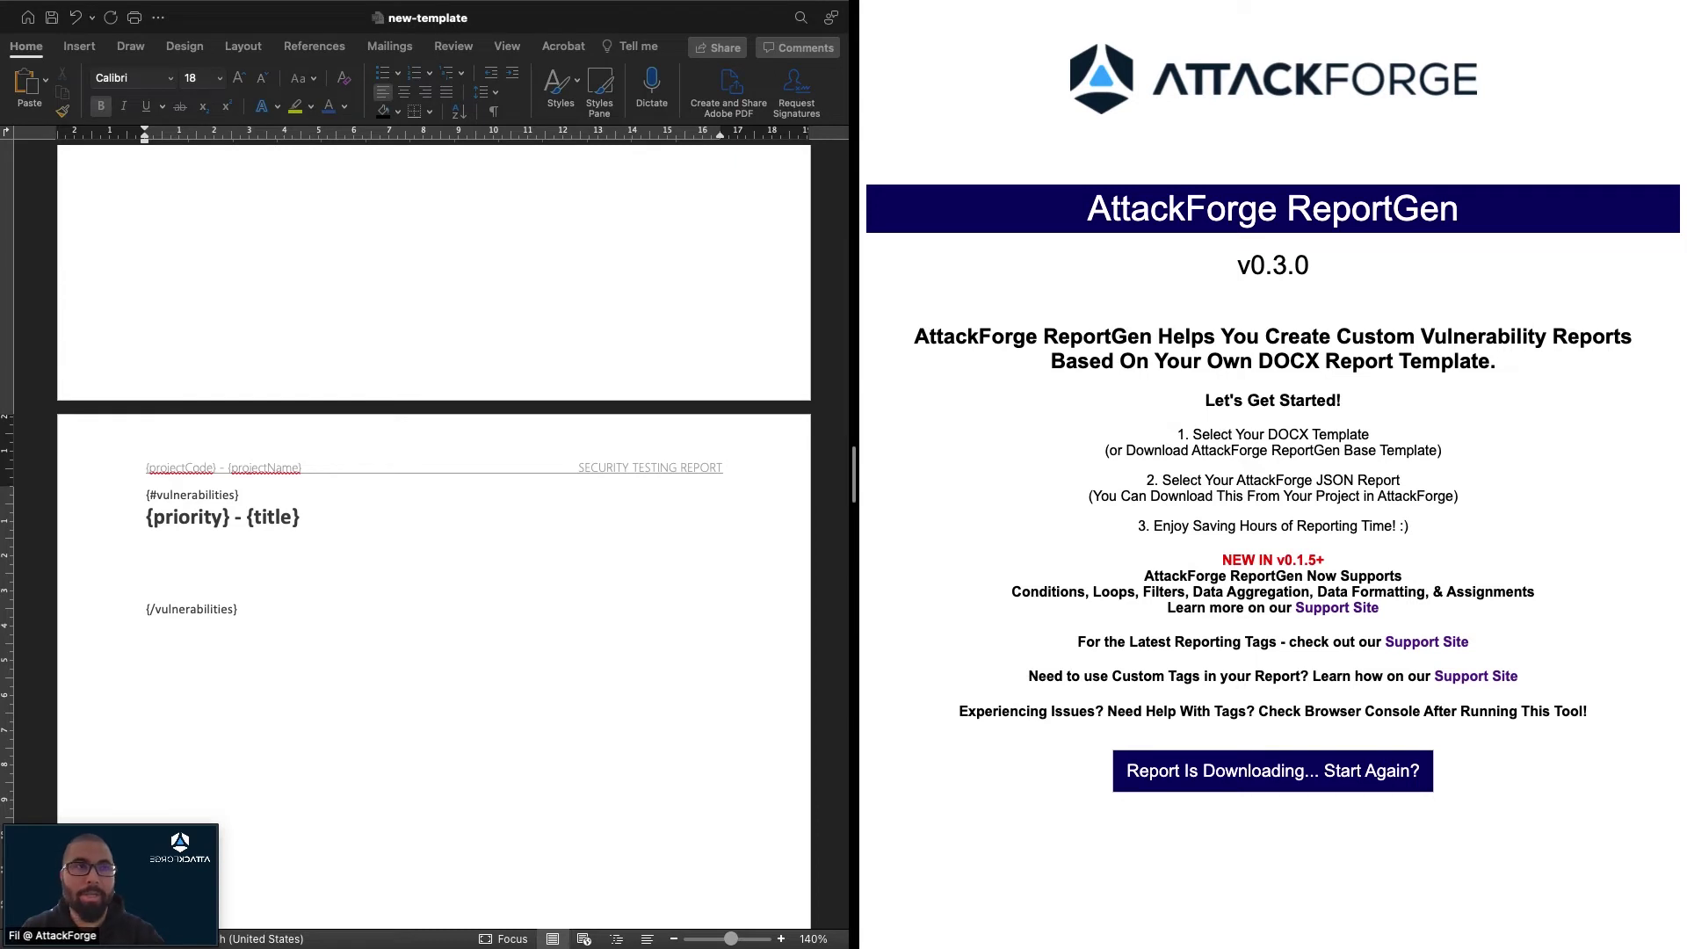
pyautogui.click(220, 552)
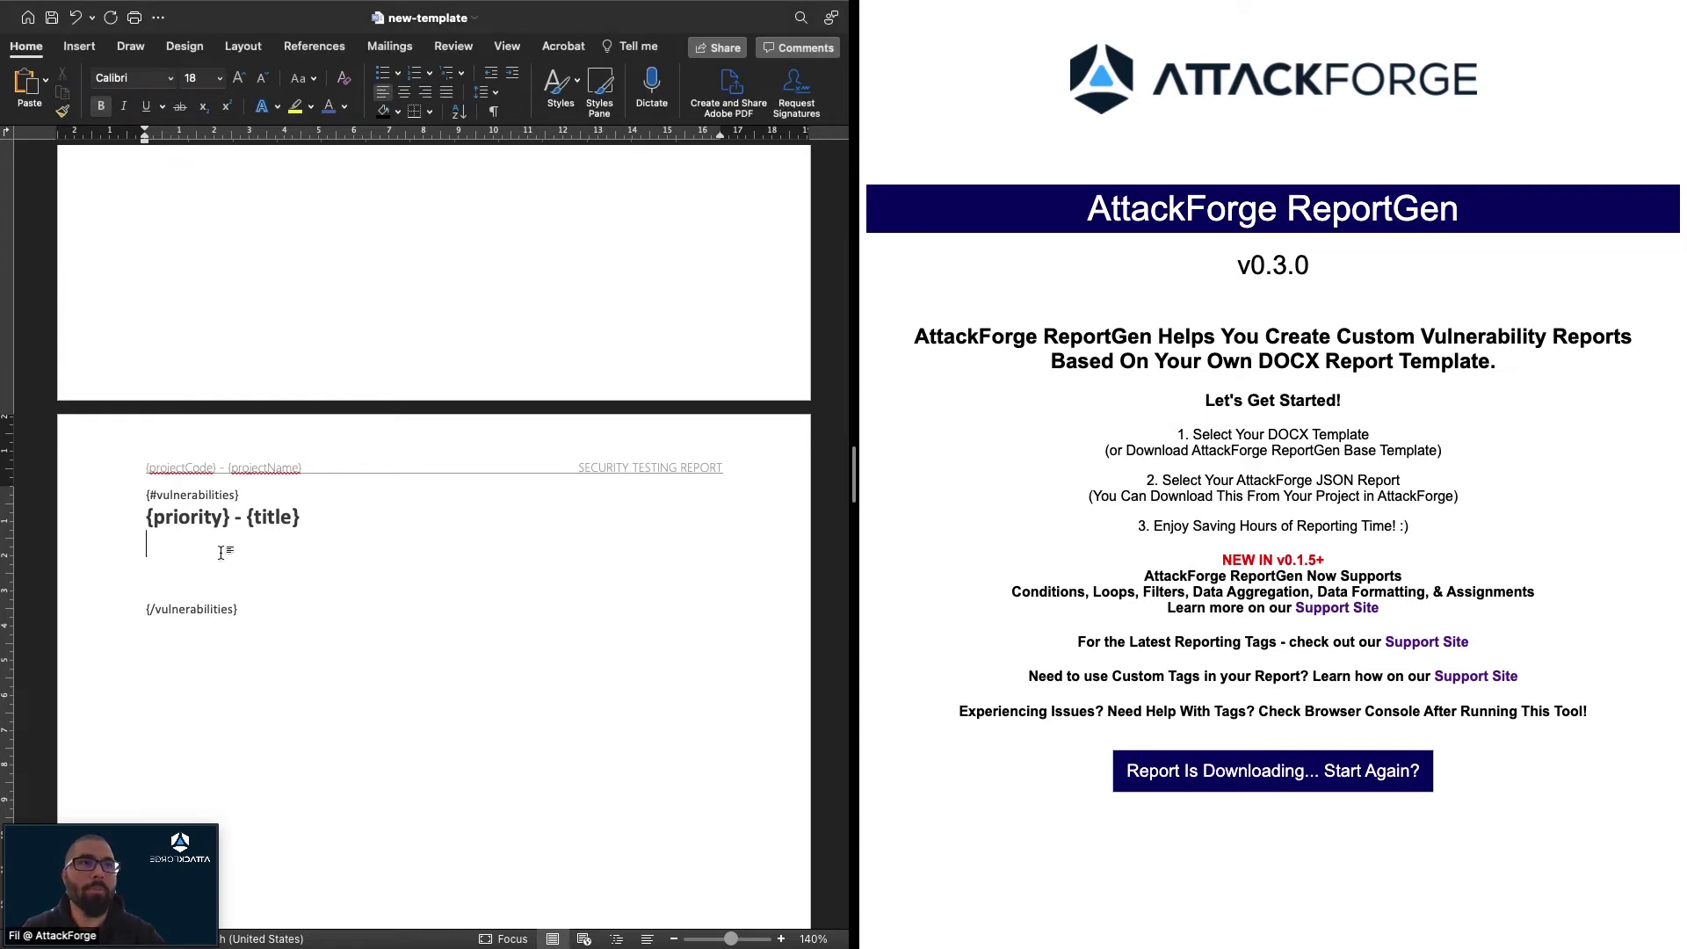
pyautogui.press('super+v')
pyautogui.press('Return')
pyautogui.press('Return')
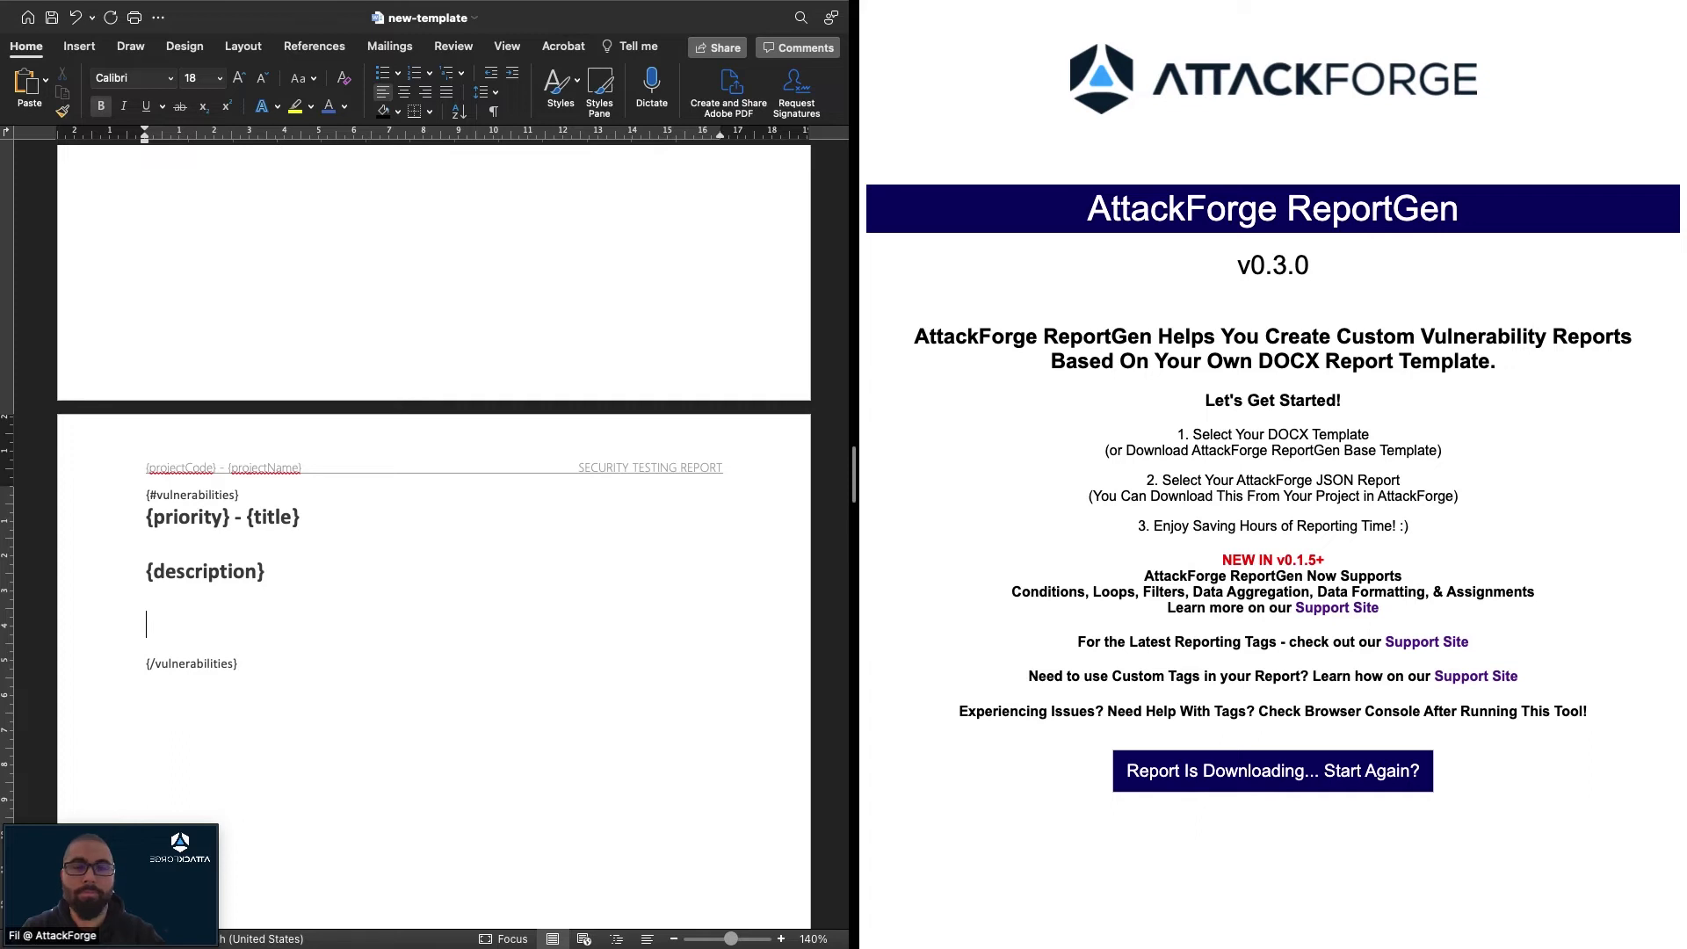
# Step: Add the copied {remediation_recommendation} tag below the {description} tag
pyautogui.press('super+Tab')
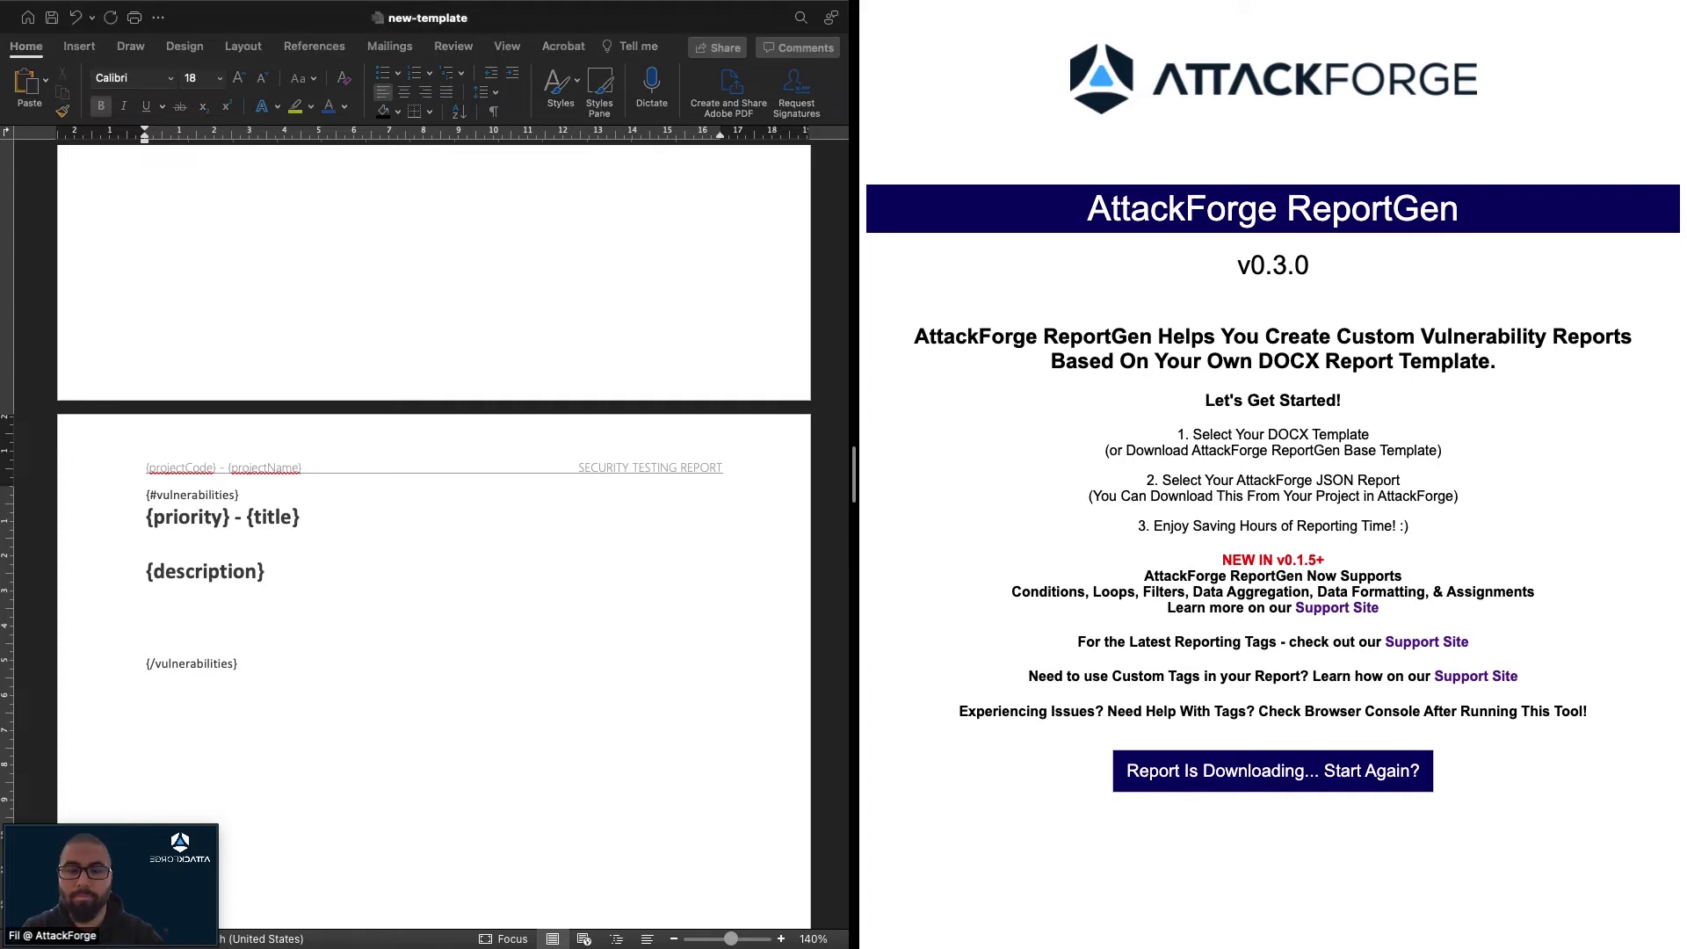
pyautogui.click(280, 622)
pyautogui.press('super+v')
# Step: Remove bold from the {description} and {remediation_recommendation} lines and reduce them to 12 pt
pyautogui.moveTo(398, 620); pyautogui.dragTo(144, 571)
pyautogui.press('super+b')
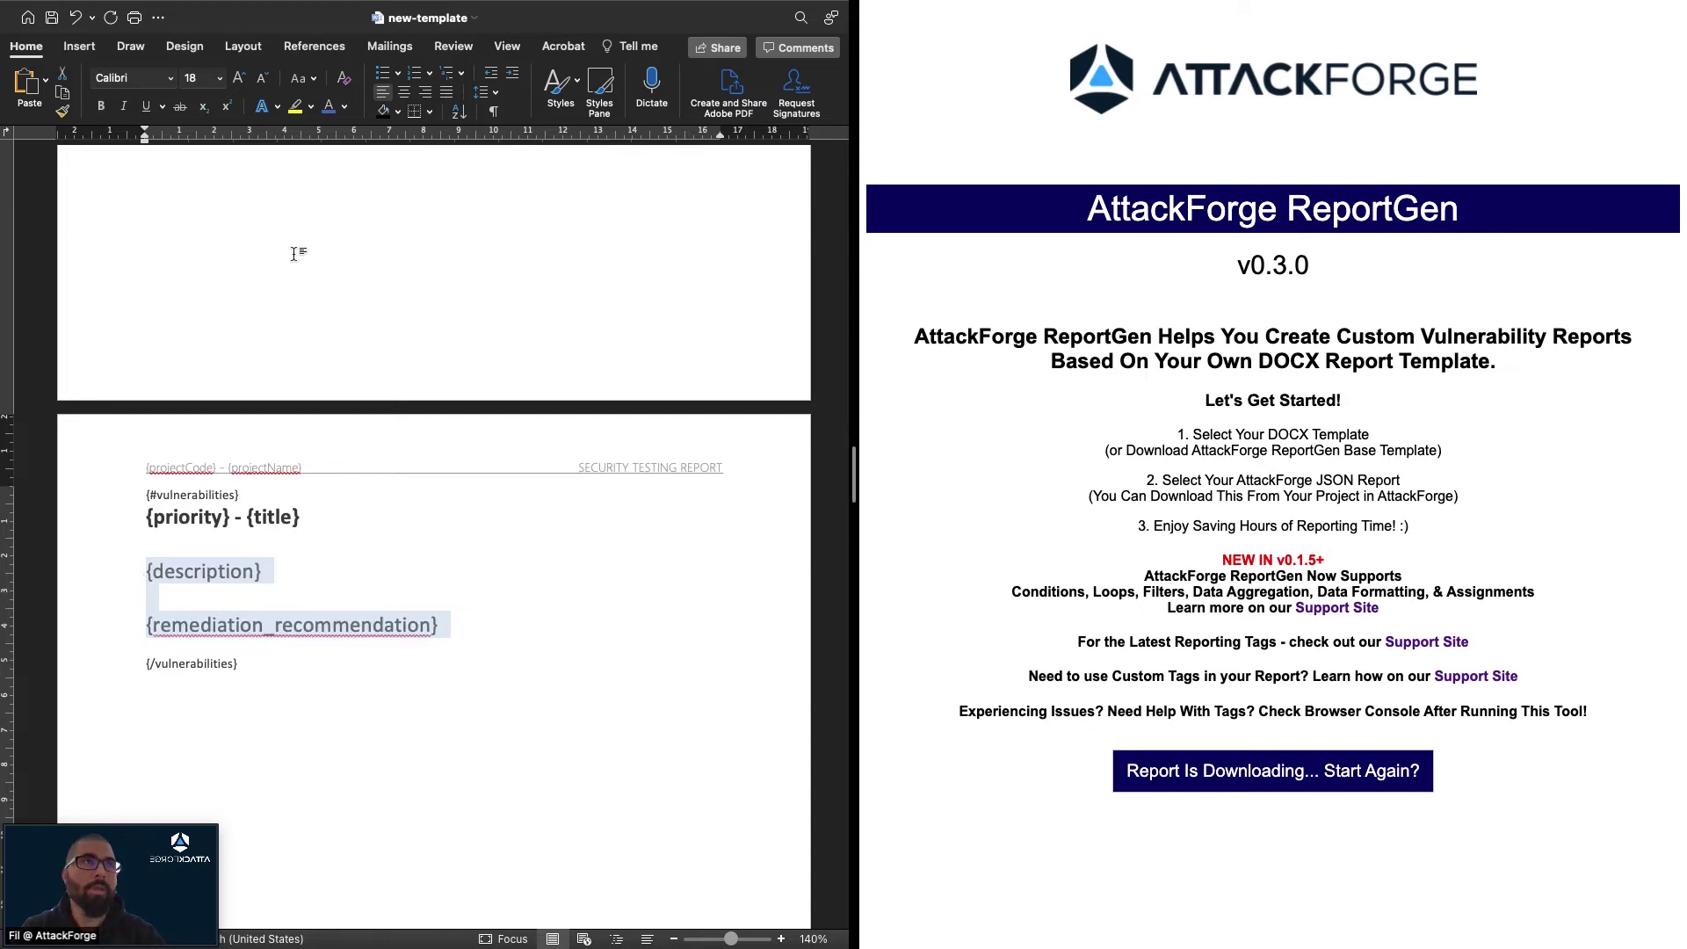
pyautogui.click(261, 78)
pyautogui.click(262, 78)
pyautogui.click(262, 79)
pyautogui.click(368, 605)
pyautogui.press('Return')
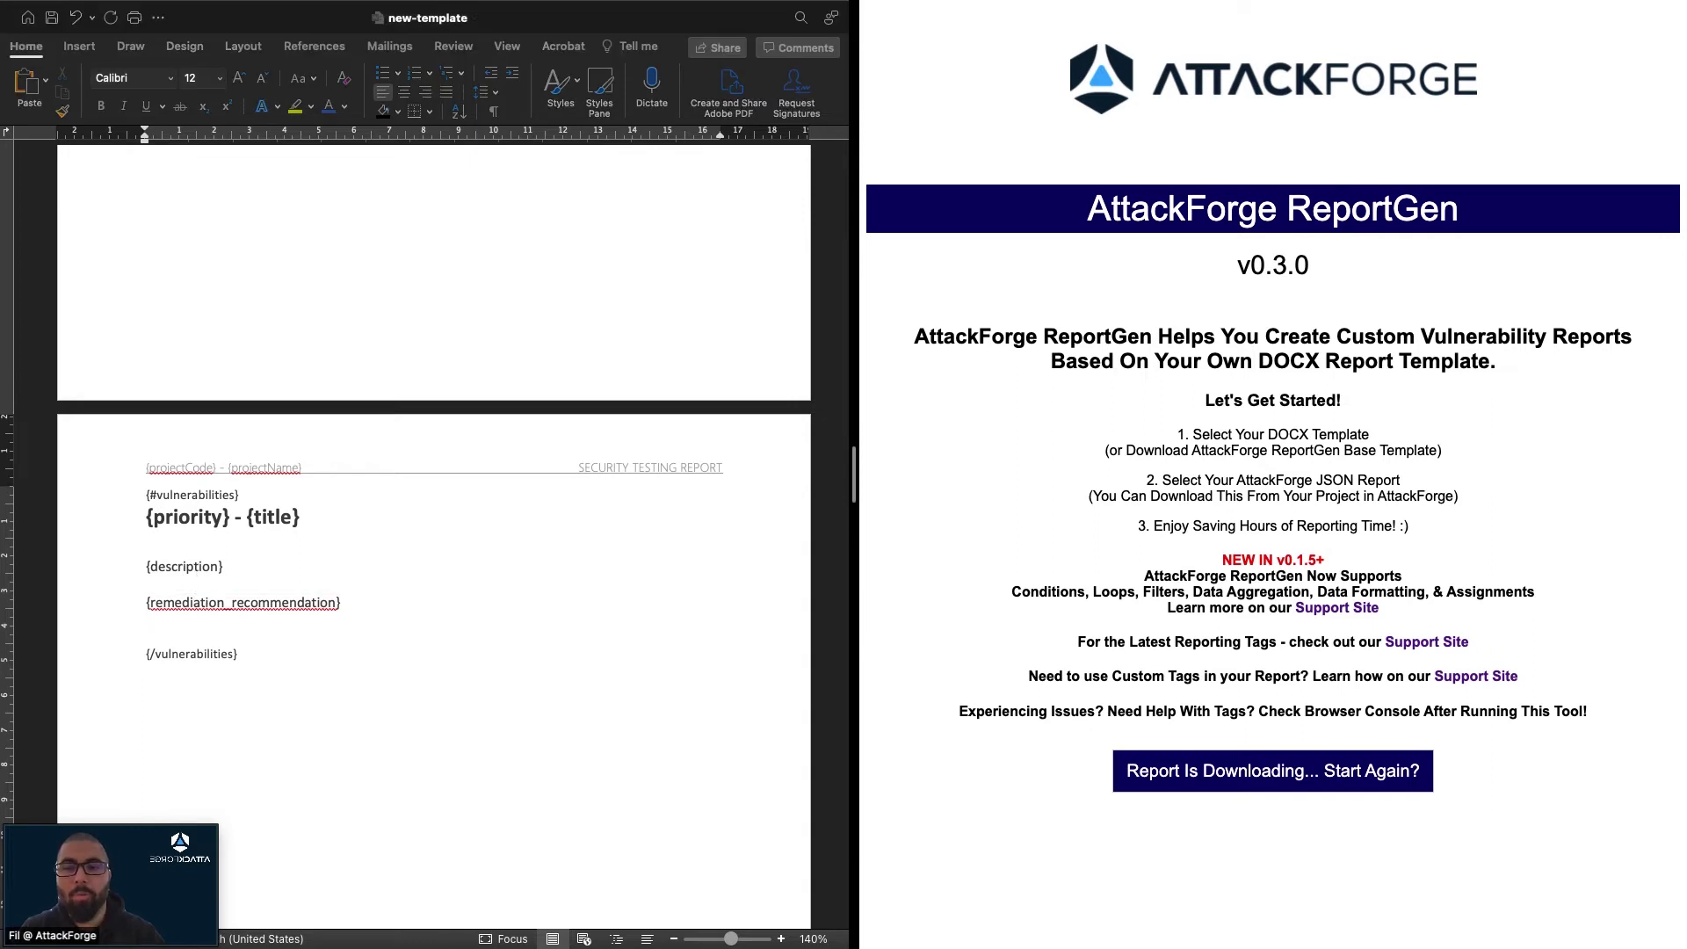
pyautogui.click(306, 626)
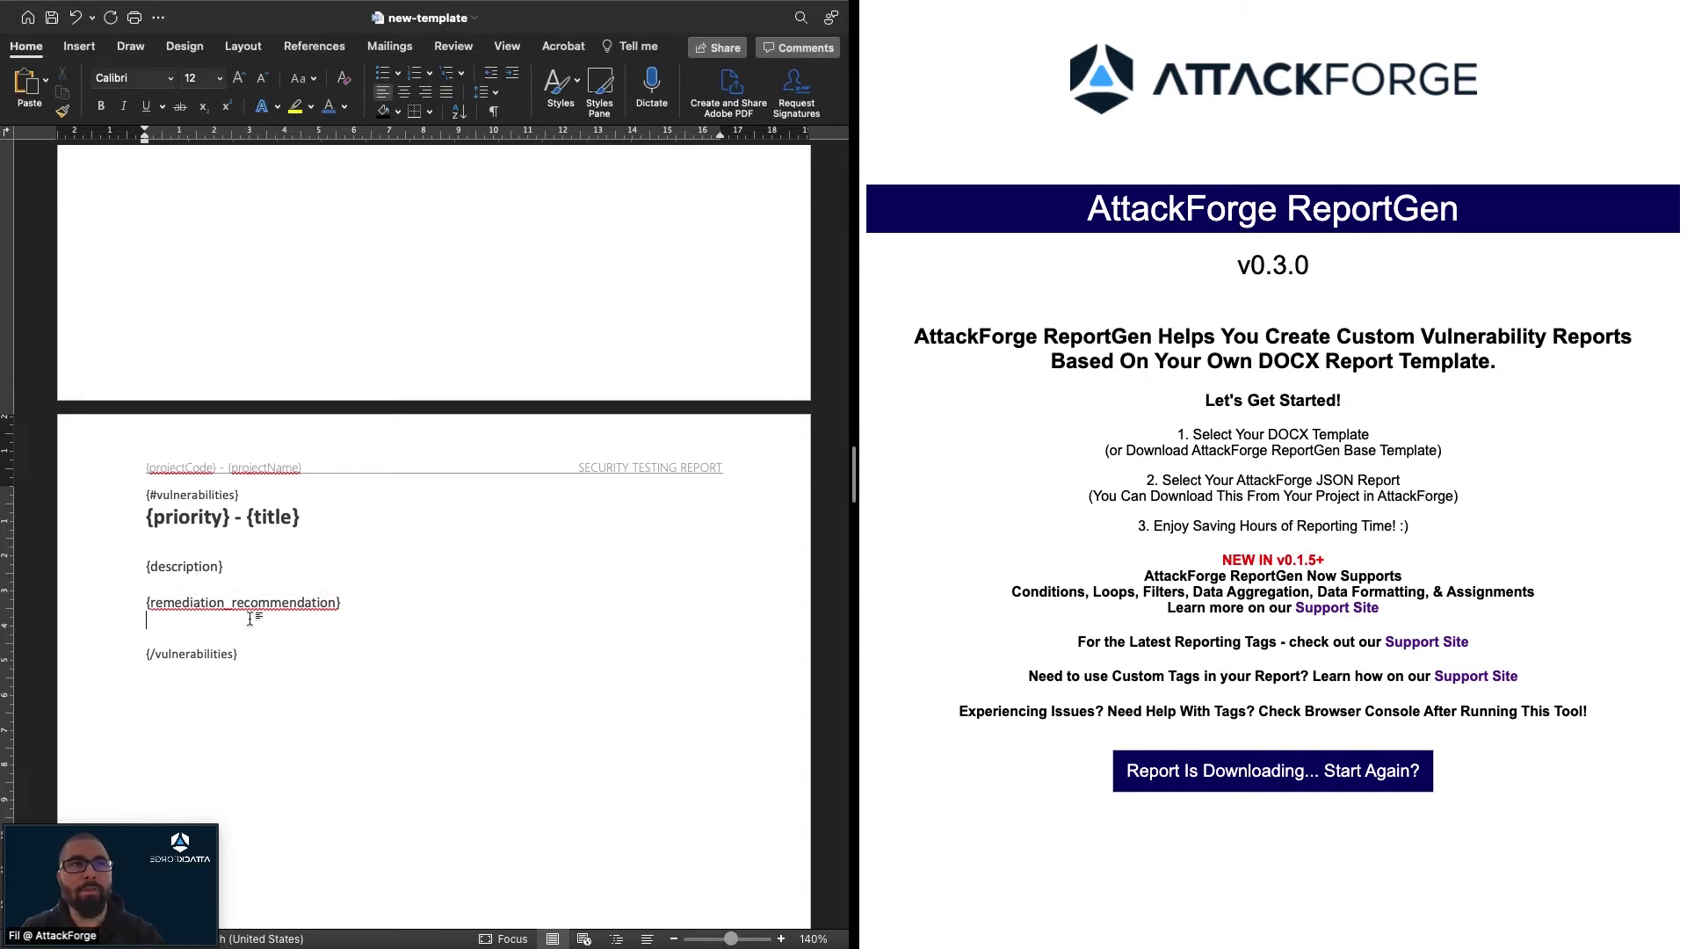
pyautogui.press('super+v')
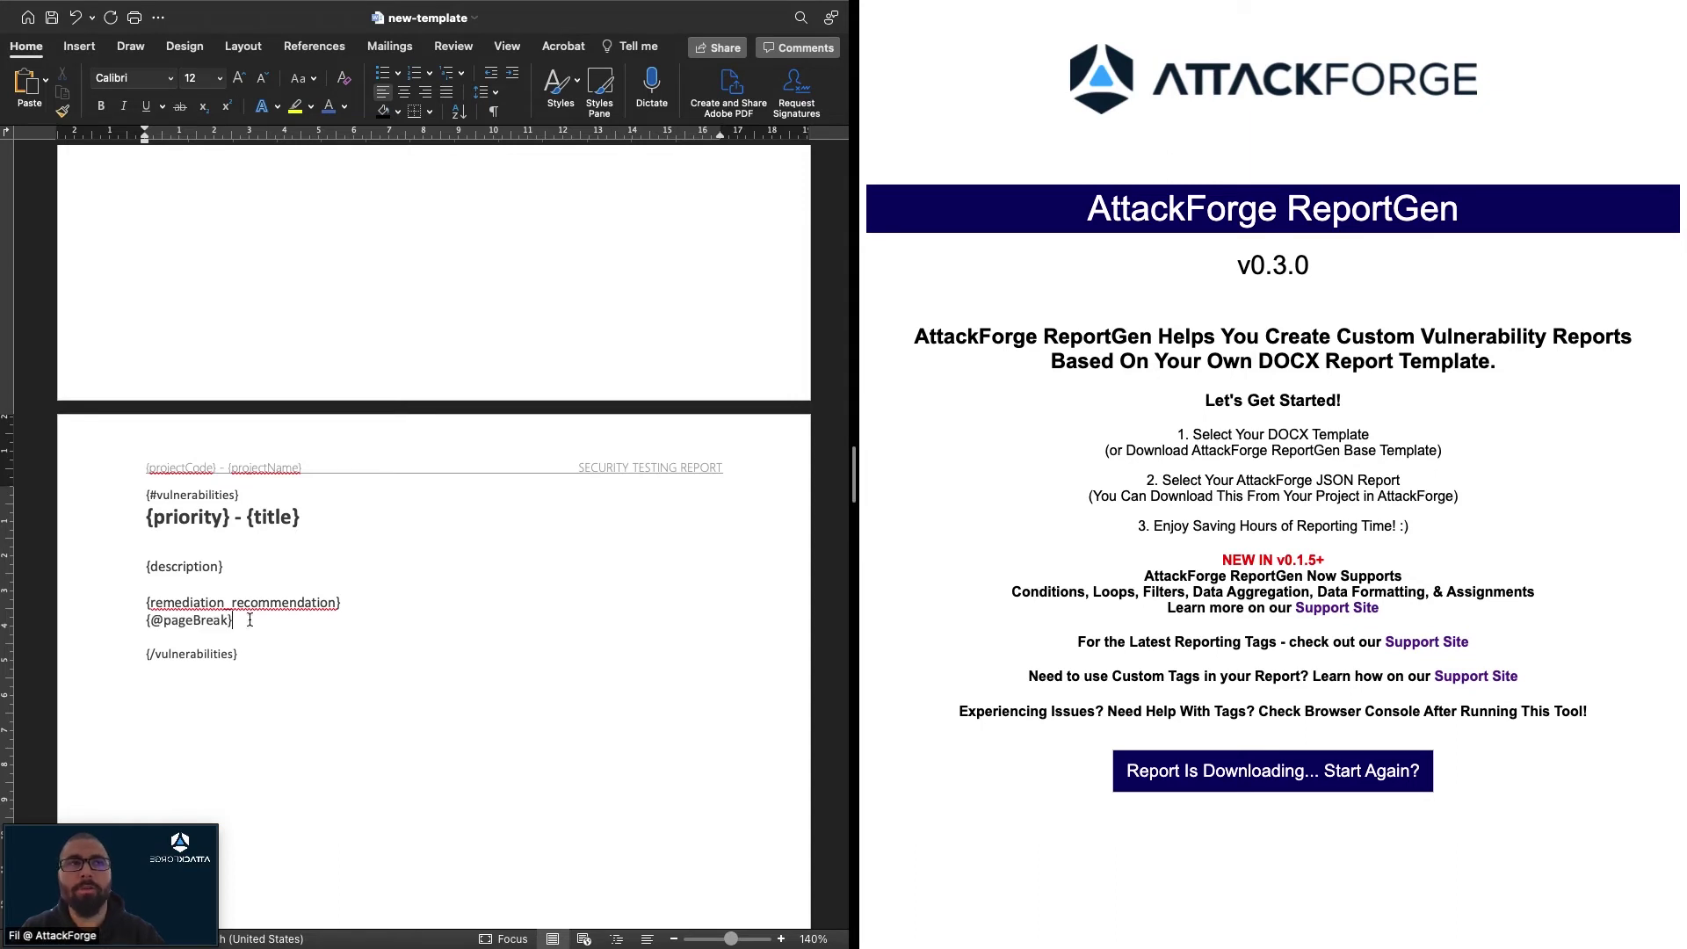
pyautogui.click(198, 654)
pyautogui.click(62, 111)
pyautogui.moveTo(169, 620); pyautogui.dragTo(144, 620)
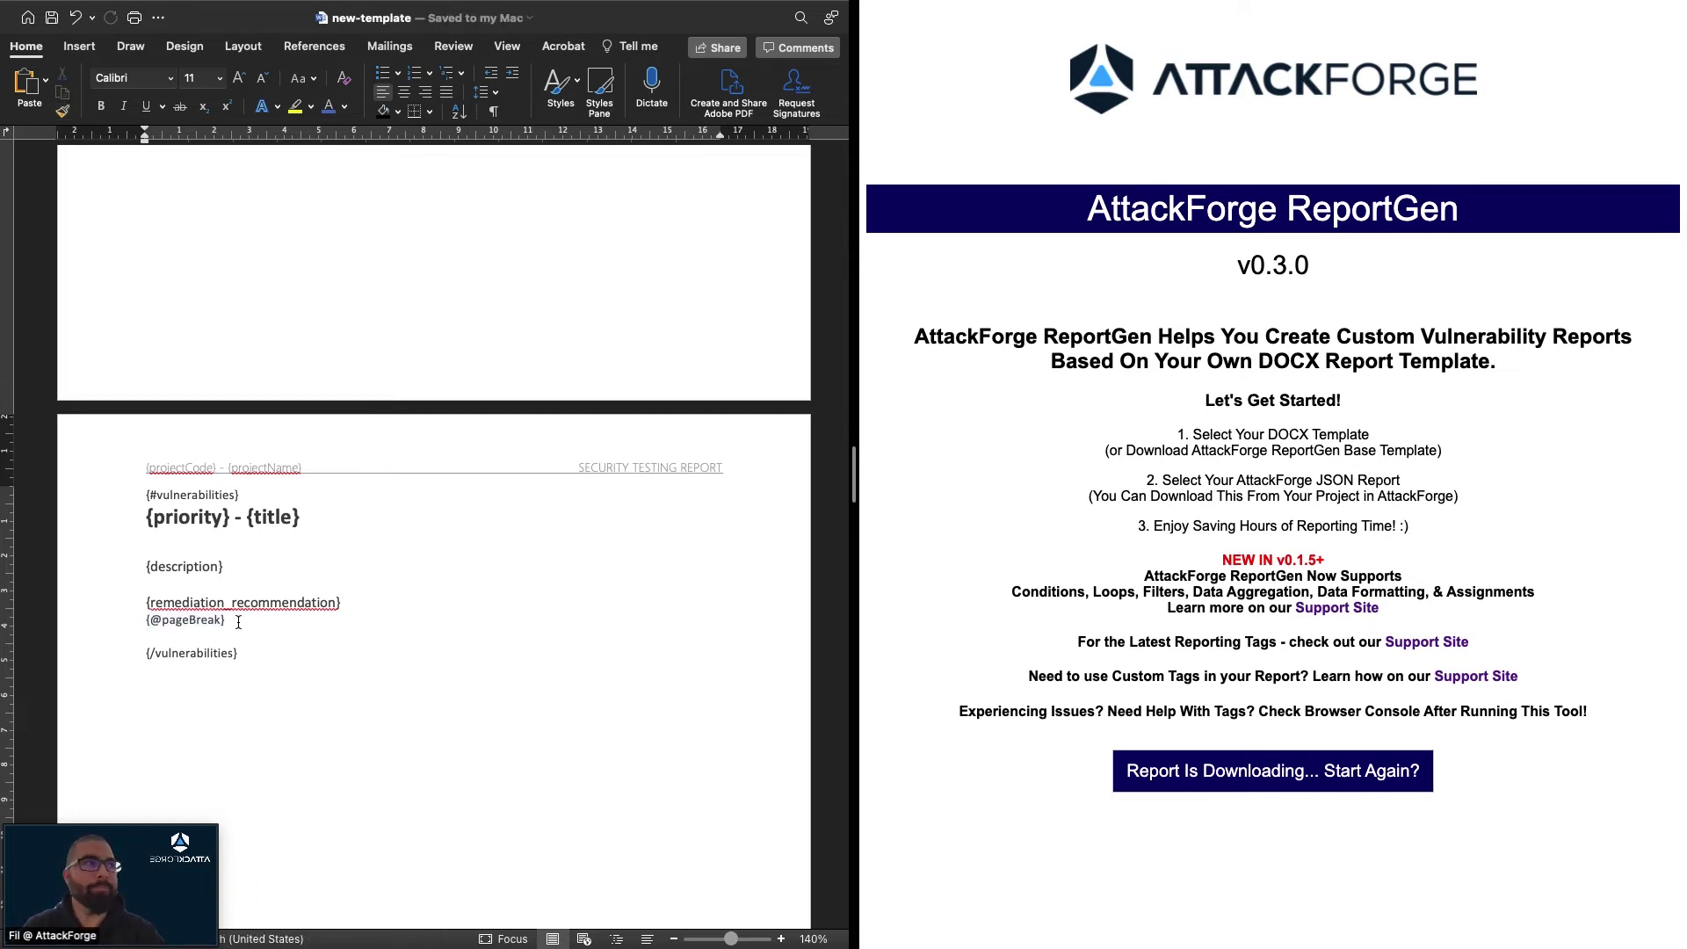
# Step: In ReportGen, generate a new report from new-template.docx and ReportGen-test-data.json, and open the downloaded document
pyautogui.click(996, 508)
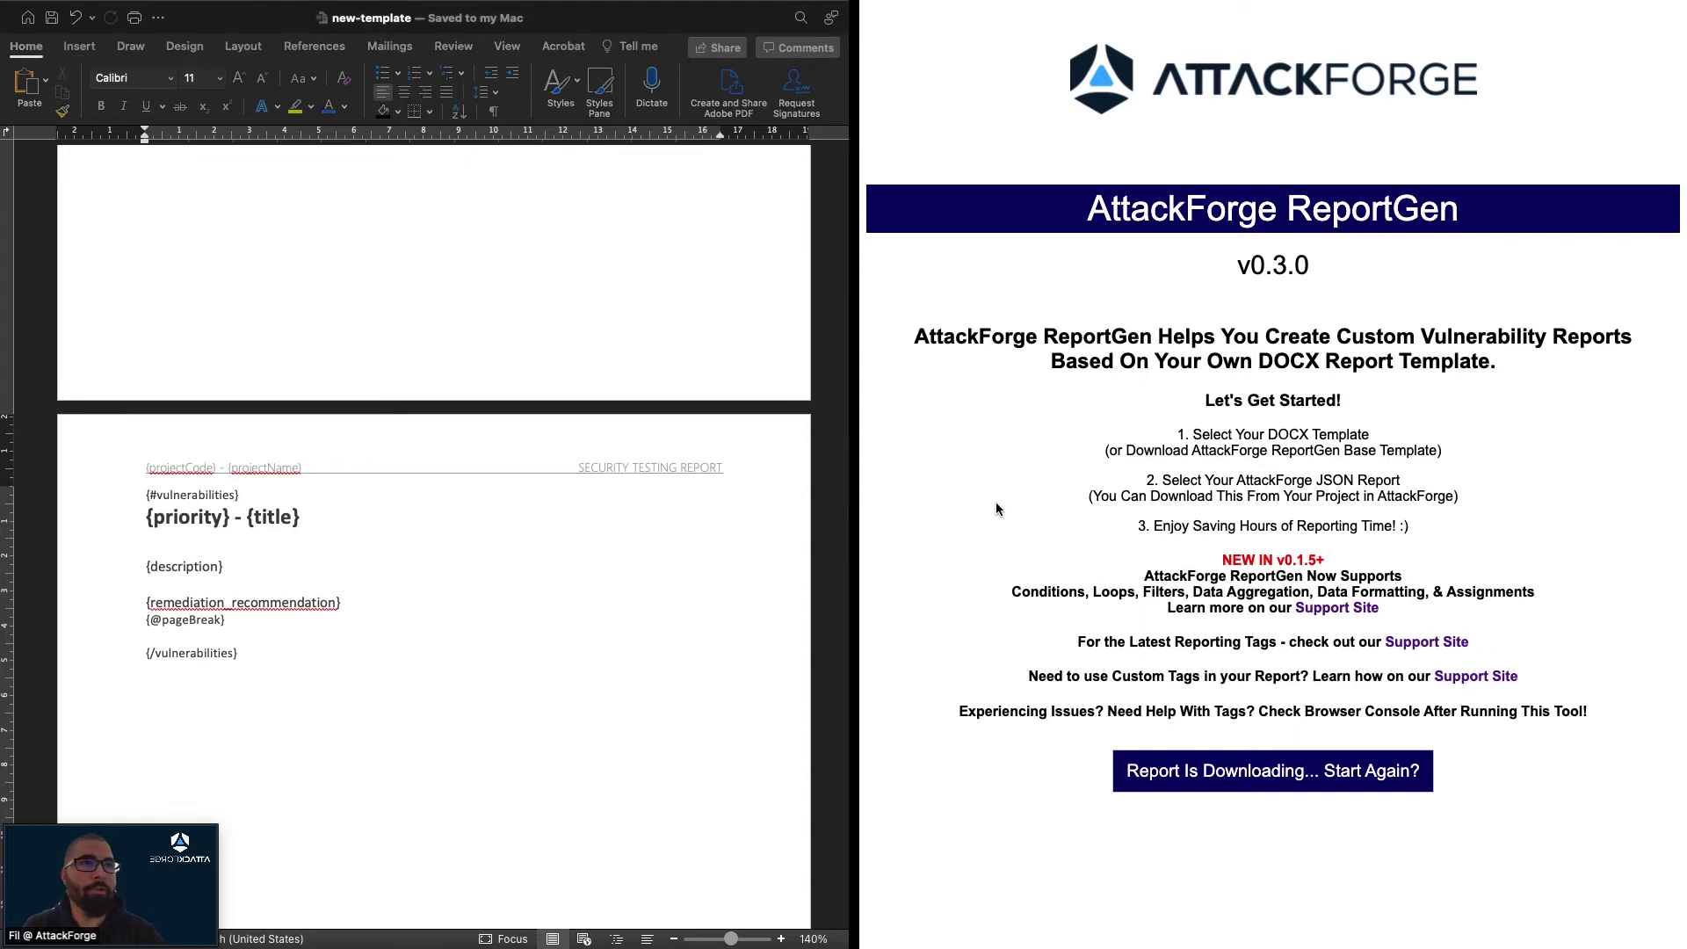
pyautogui.click(1234, 770)
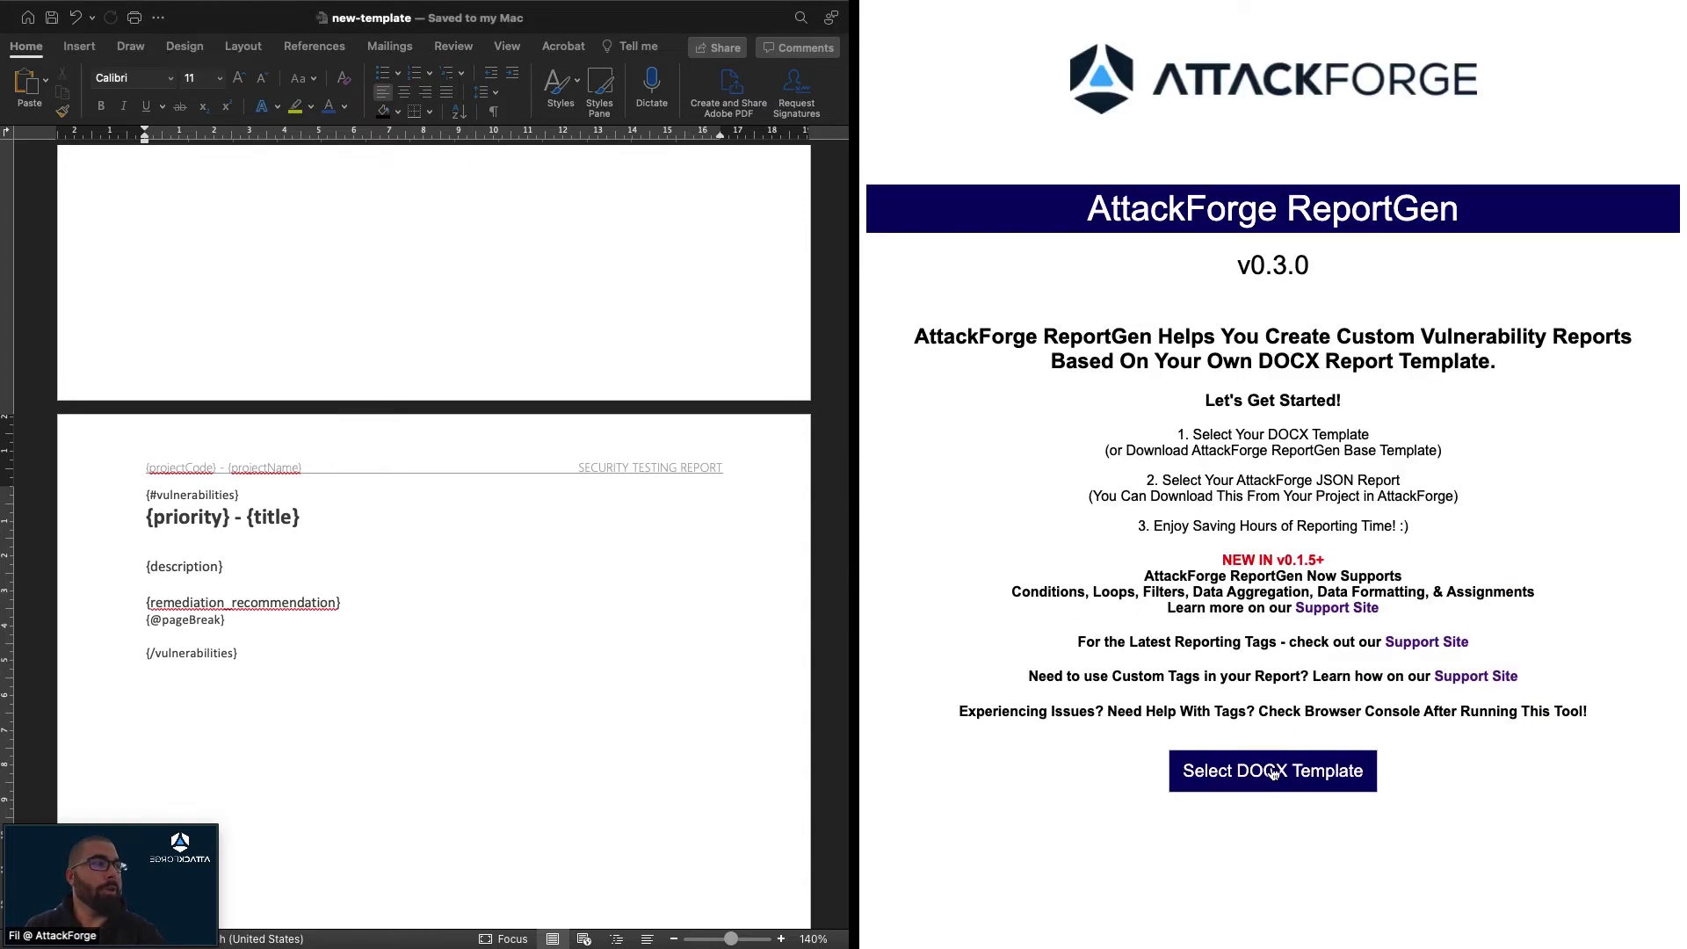
pyautogui.click(1273, 771)
pyautogui.click(1182, 485)
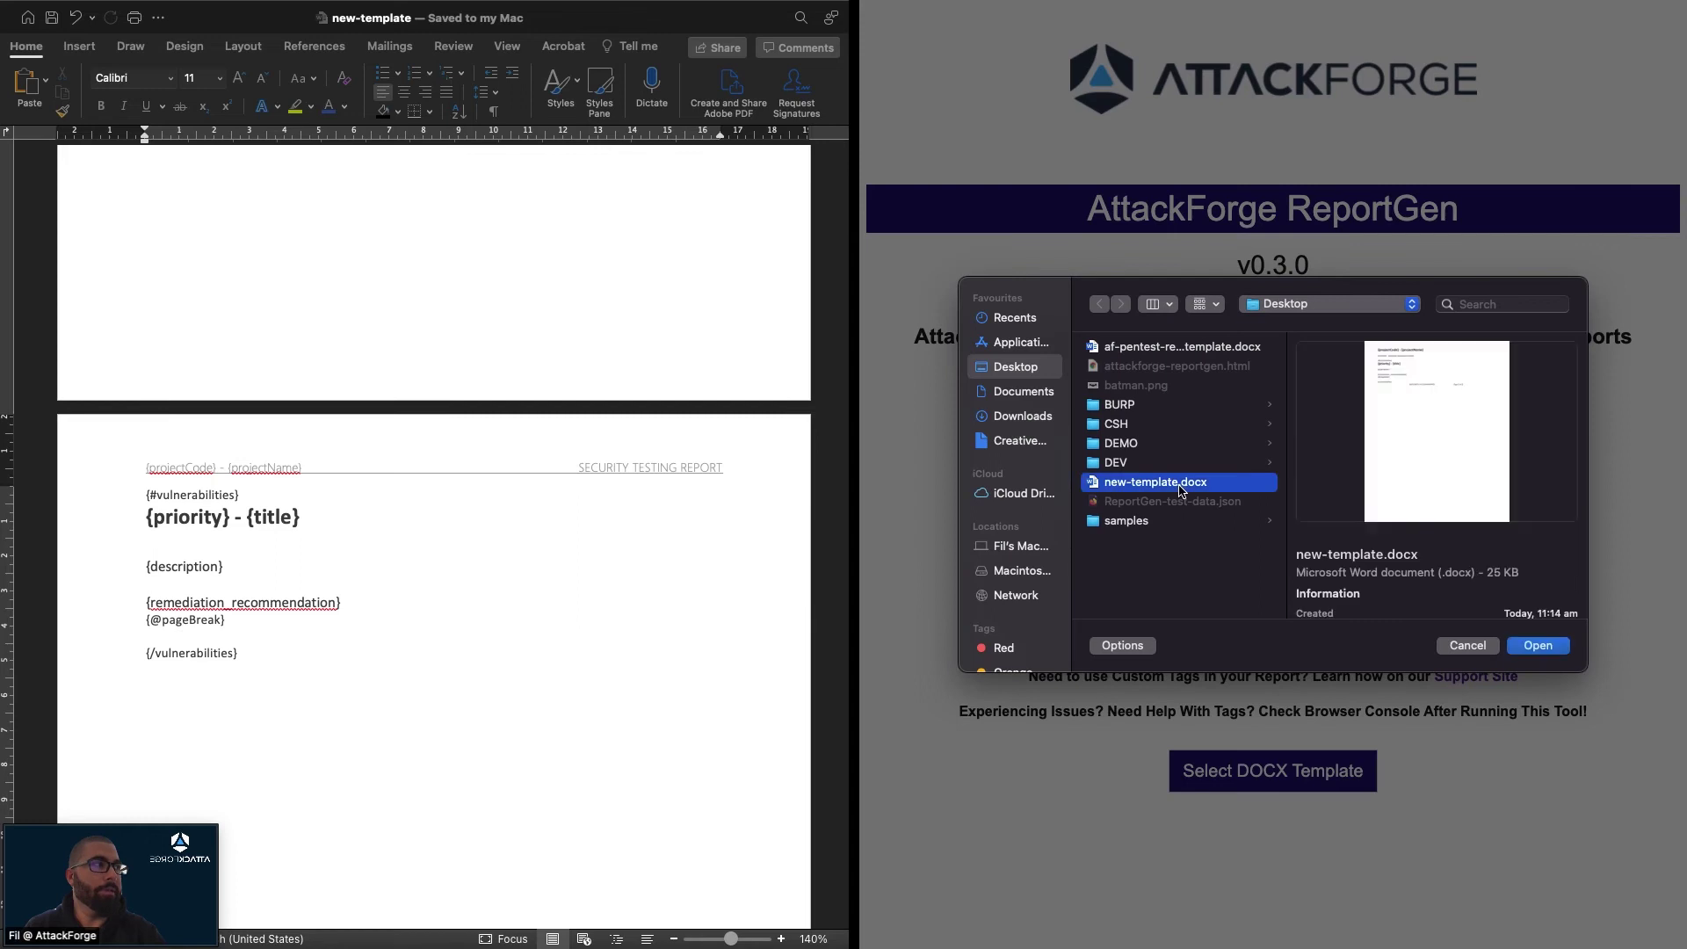
pyautogui.click(1537, 646)
pyautogui.click(1292, 774)
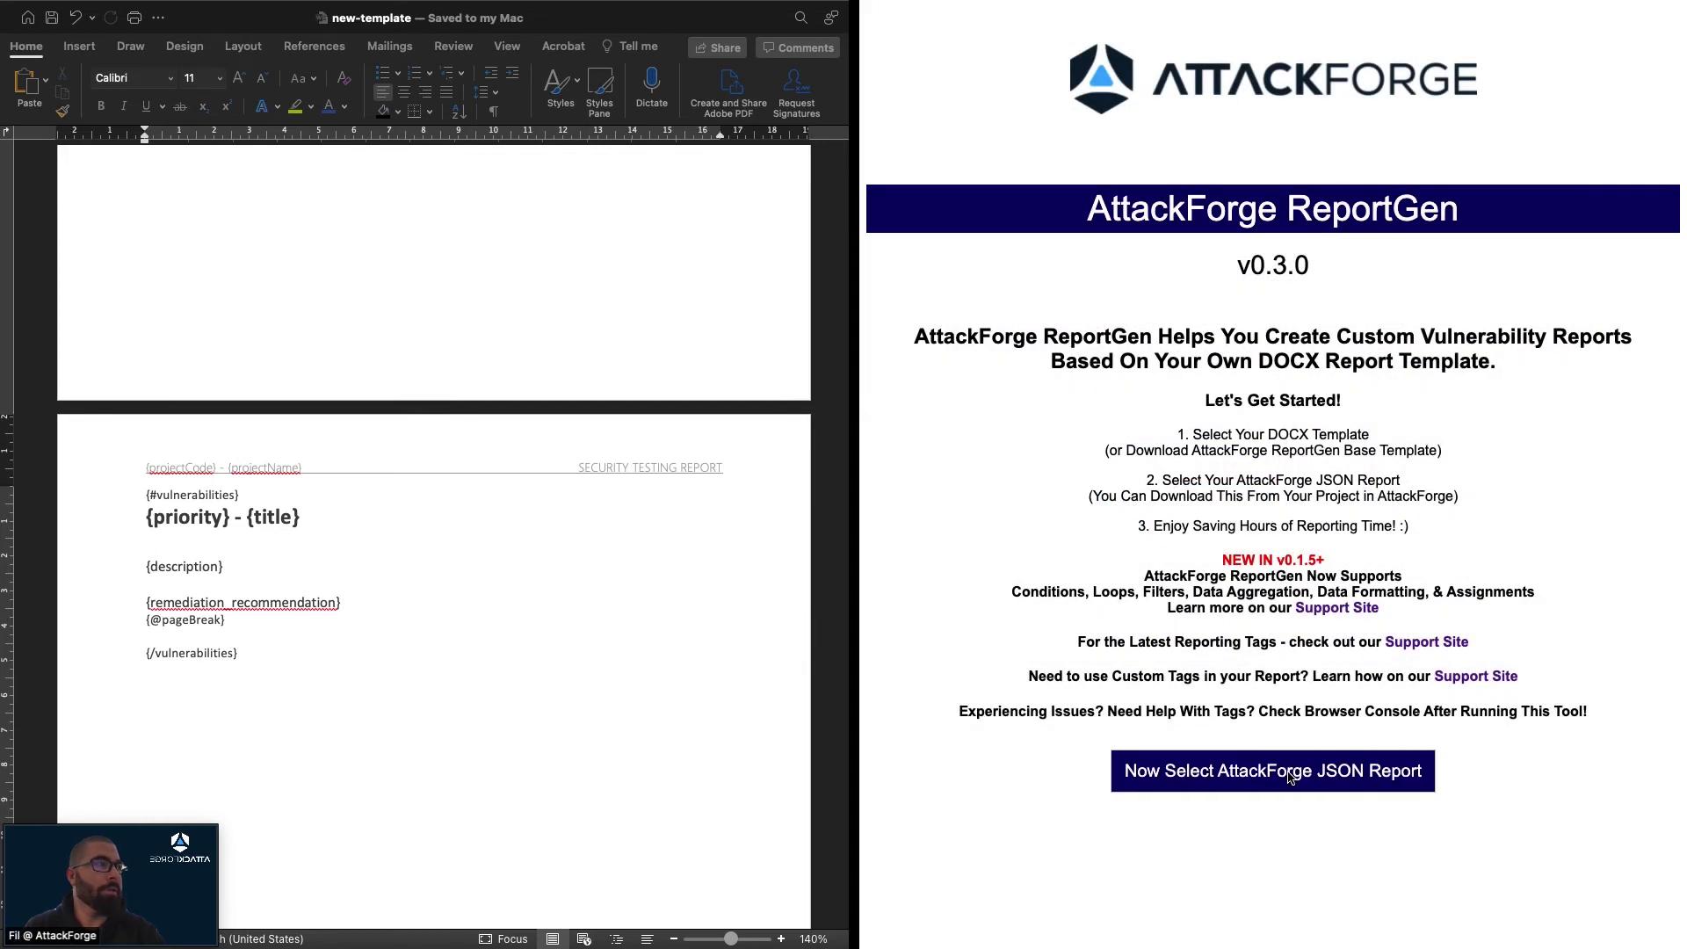
pyautogui.click(1202, 503)
pyautogui.click(1534, 648)
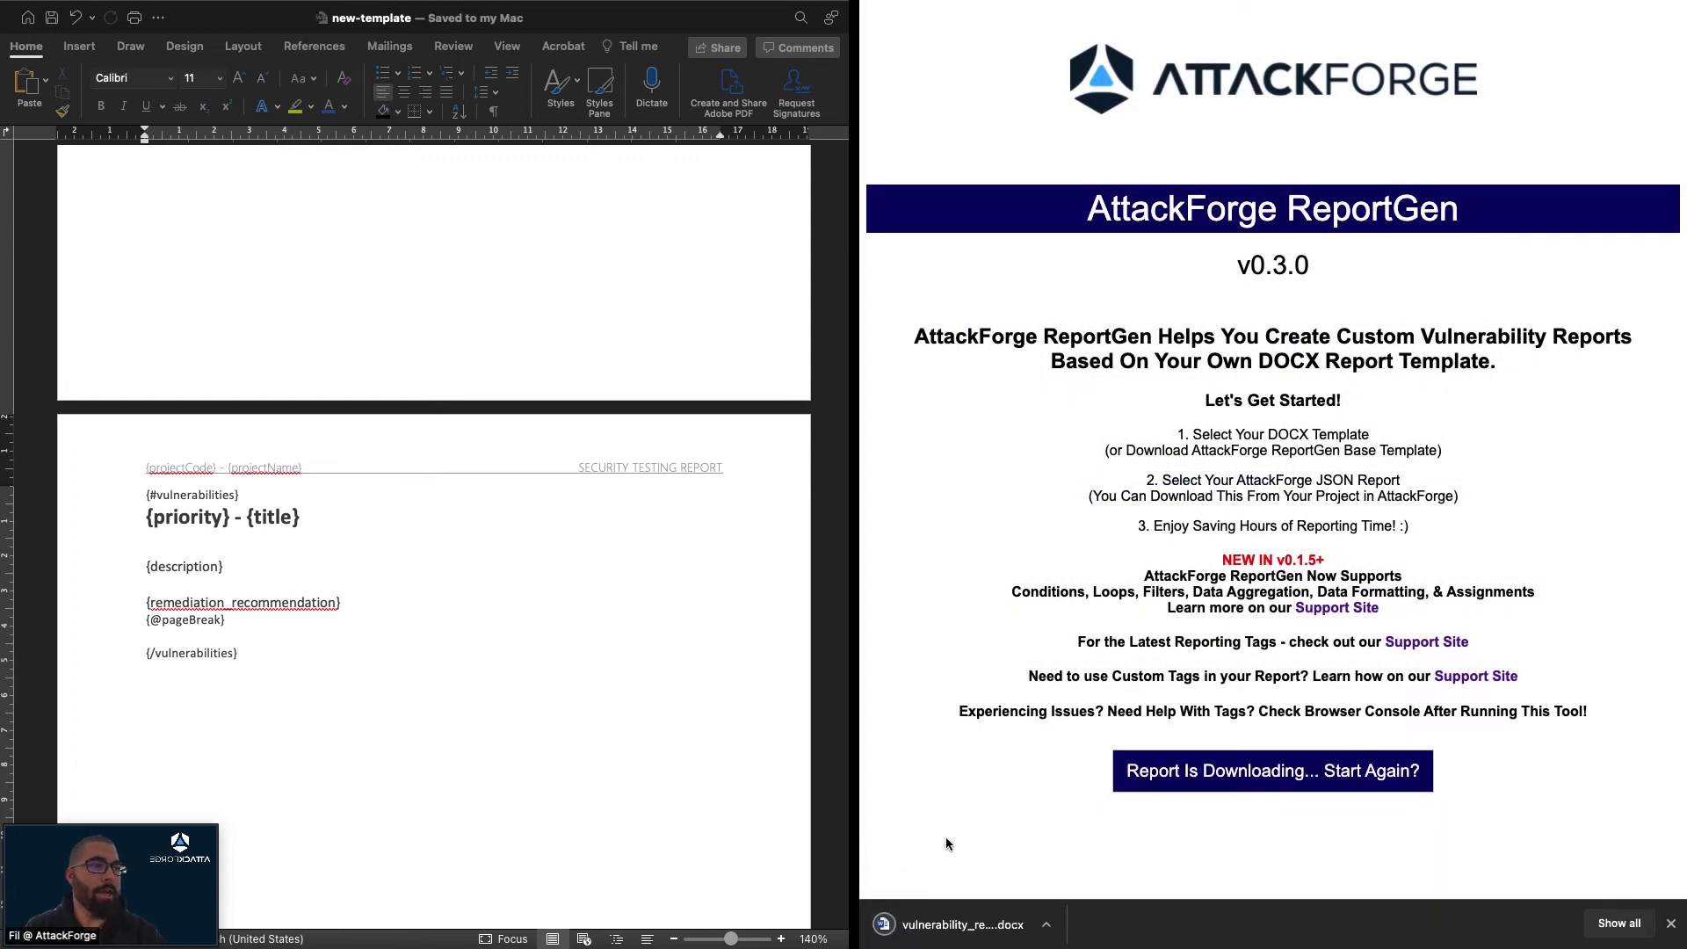
pyautogui.click(927, 924)
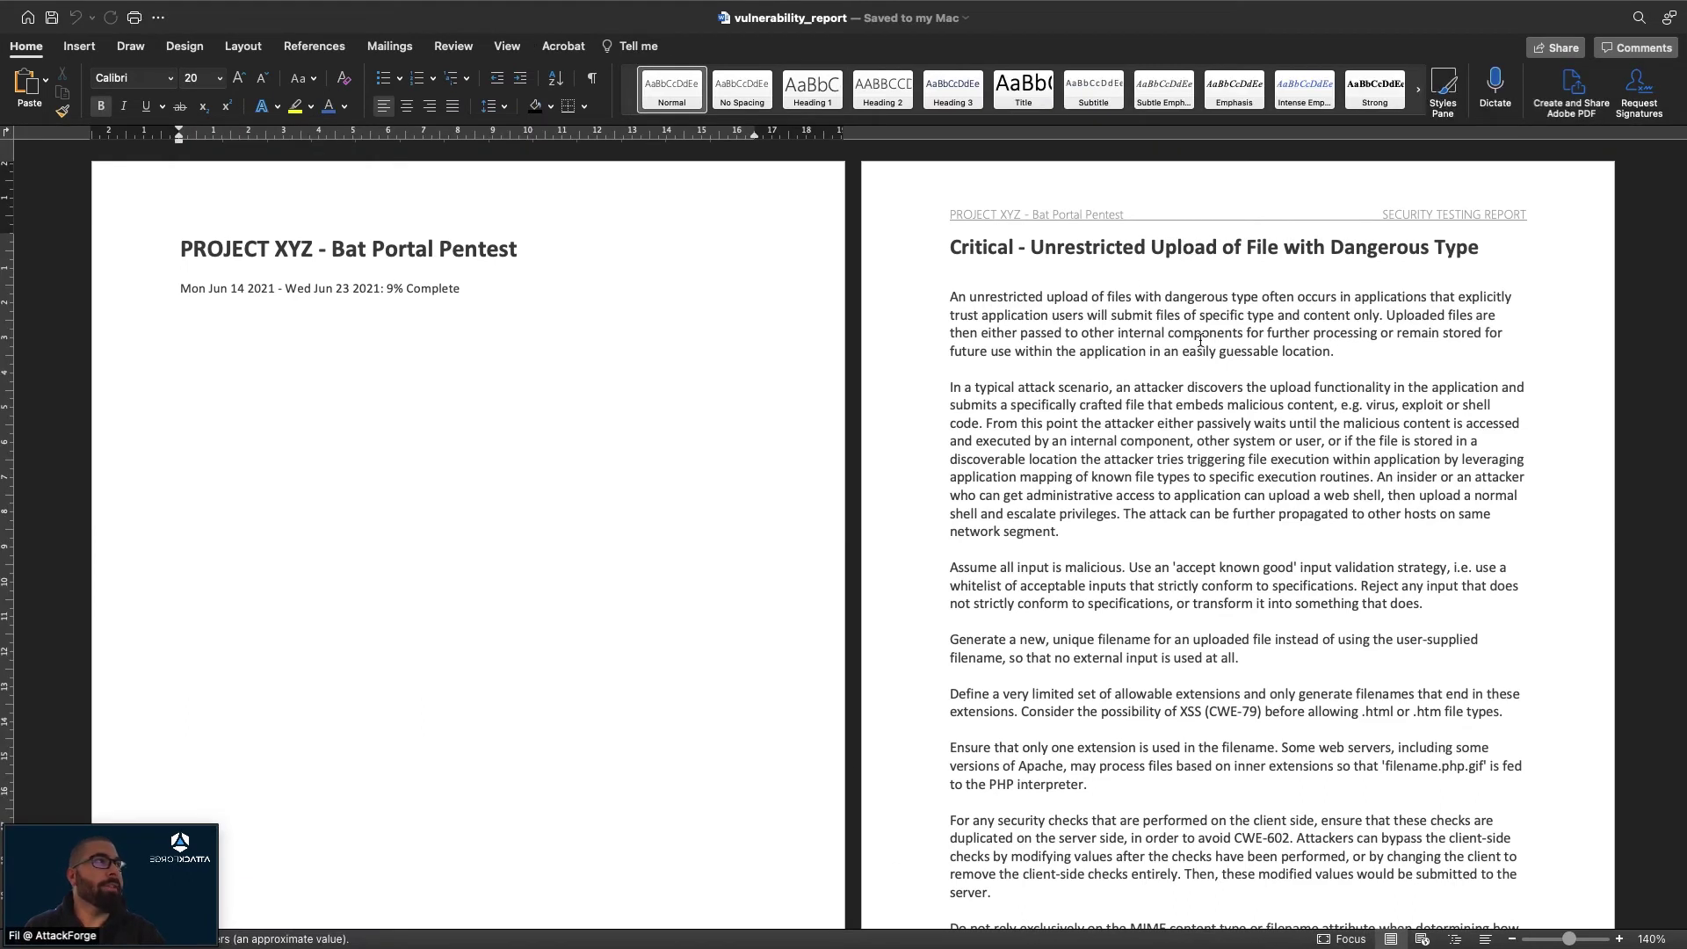
# Step: Review how each vulnerability's title, description and recommendation are laid out across the generated report's pages
pyautogui.scroll(-1, 1135, 287)
pyautogui.scroll(-10, 1134, 286)
pyautogui.scroll(-2, 1135, 286)
pyautogui.scroll(3, 1135, 287)
pyautogui.scroll(-4, 1134, 286)
pyautogui.scroll(-4, 1134, 286)
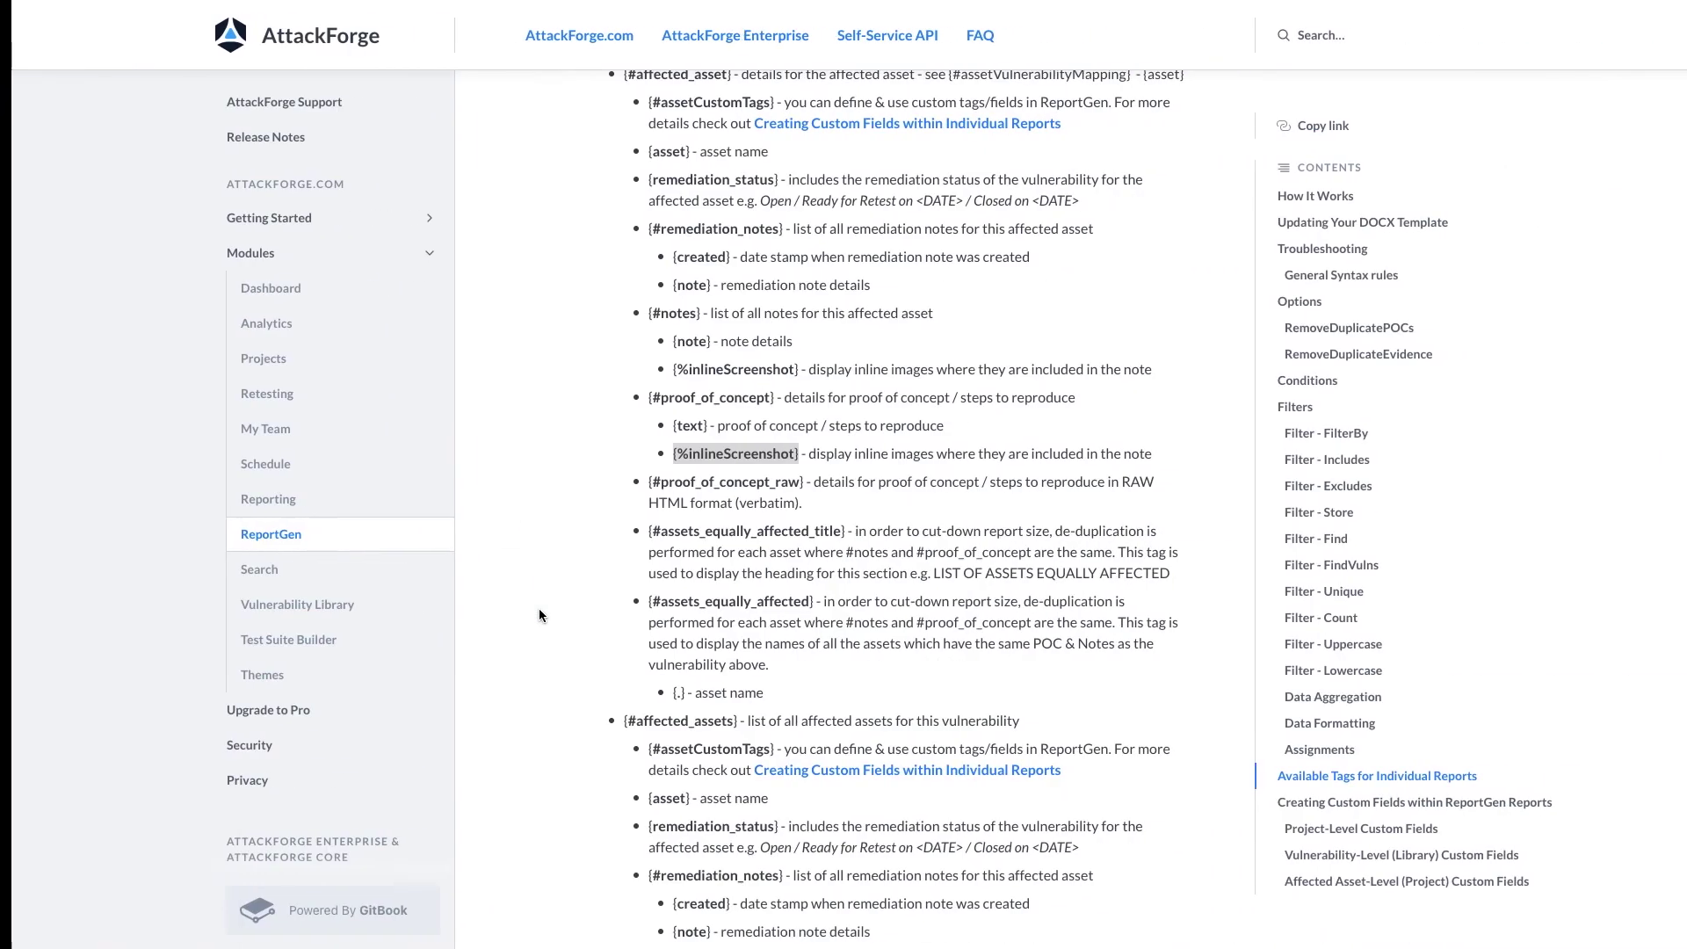
# Step: Examine the {%inlineScreenshot} tag under {#proof_of_concept} in the documentation and the matching image in the report's steps to reproduce
pyautogui.click(815, 456)
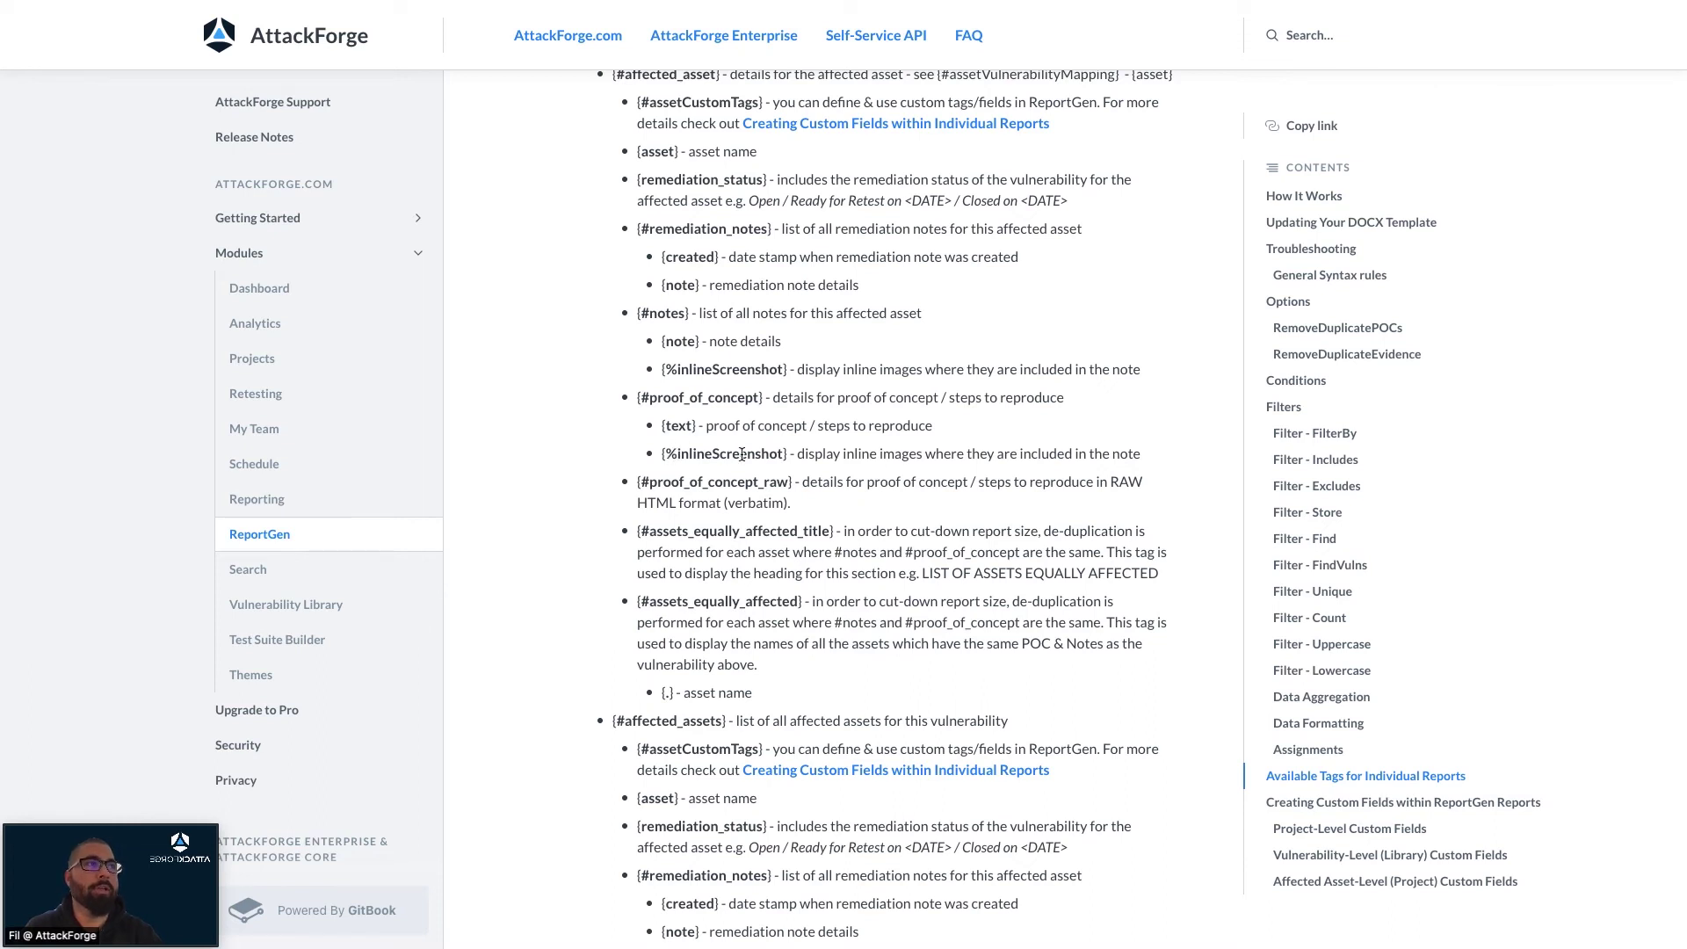
pyautogui.moveTo(666, 454); pyautogui.dragTo(779, 455)
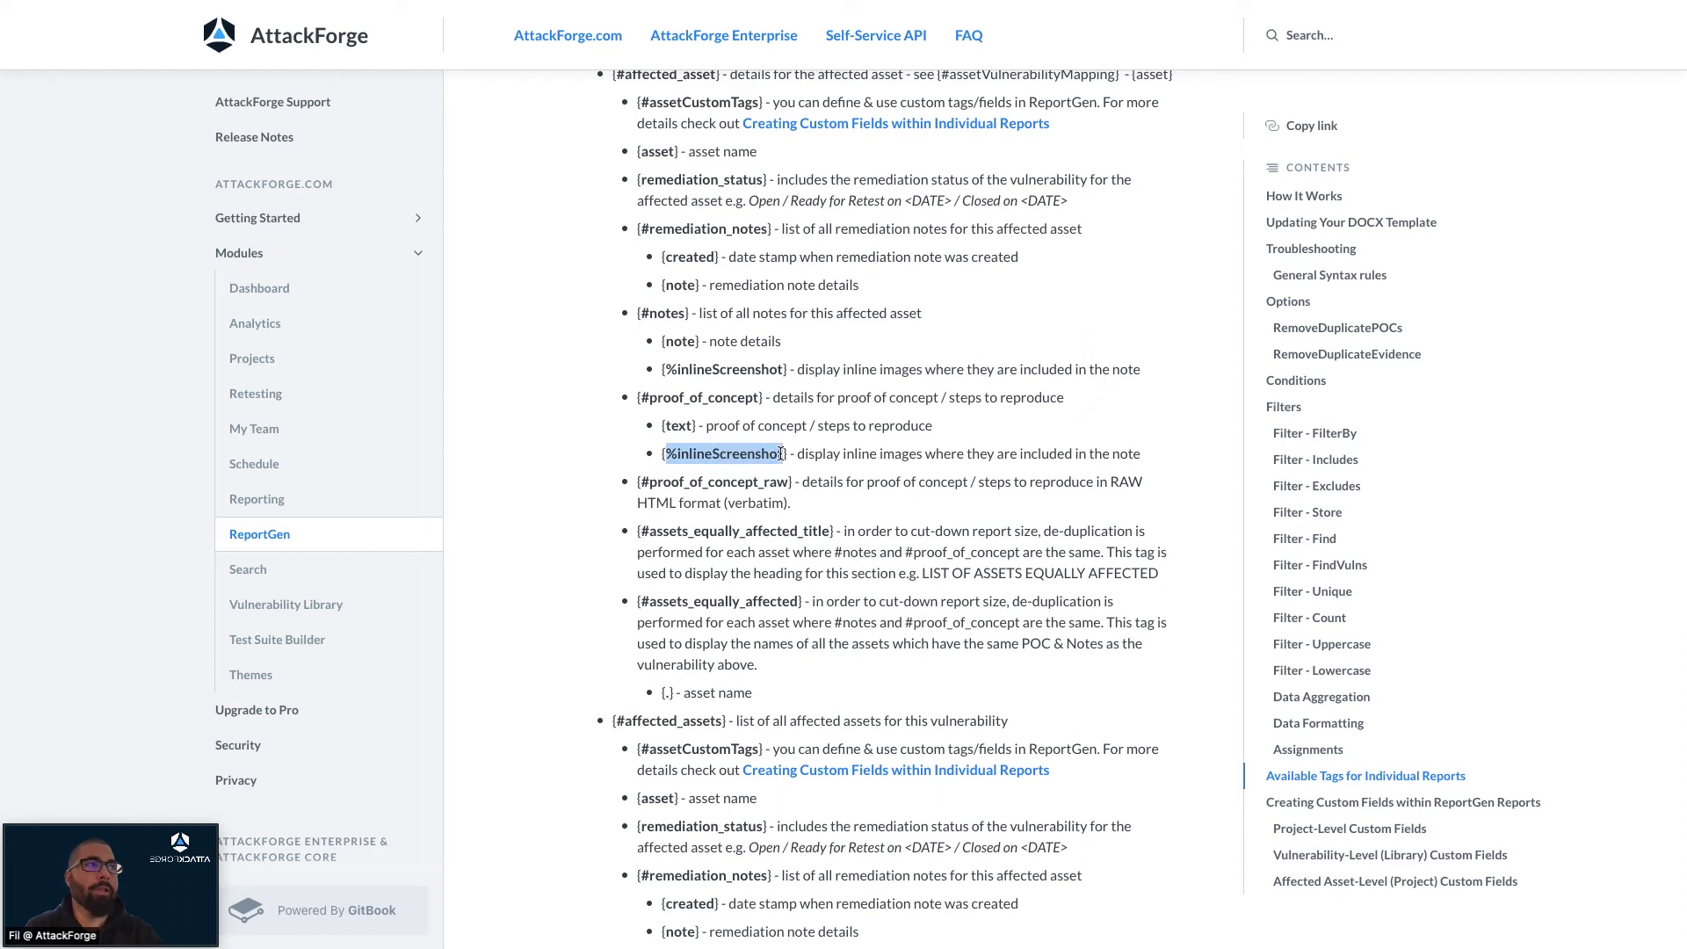
pyautogui.hotkey('ctrl', 'Right')
pyautogui.click(331, 412)
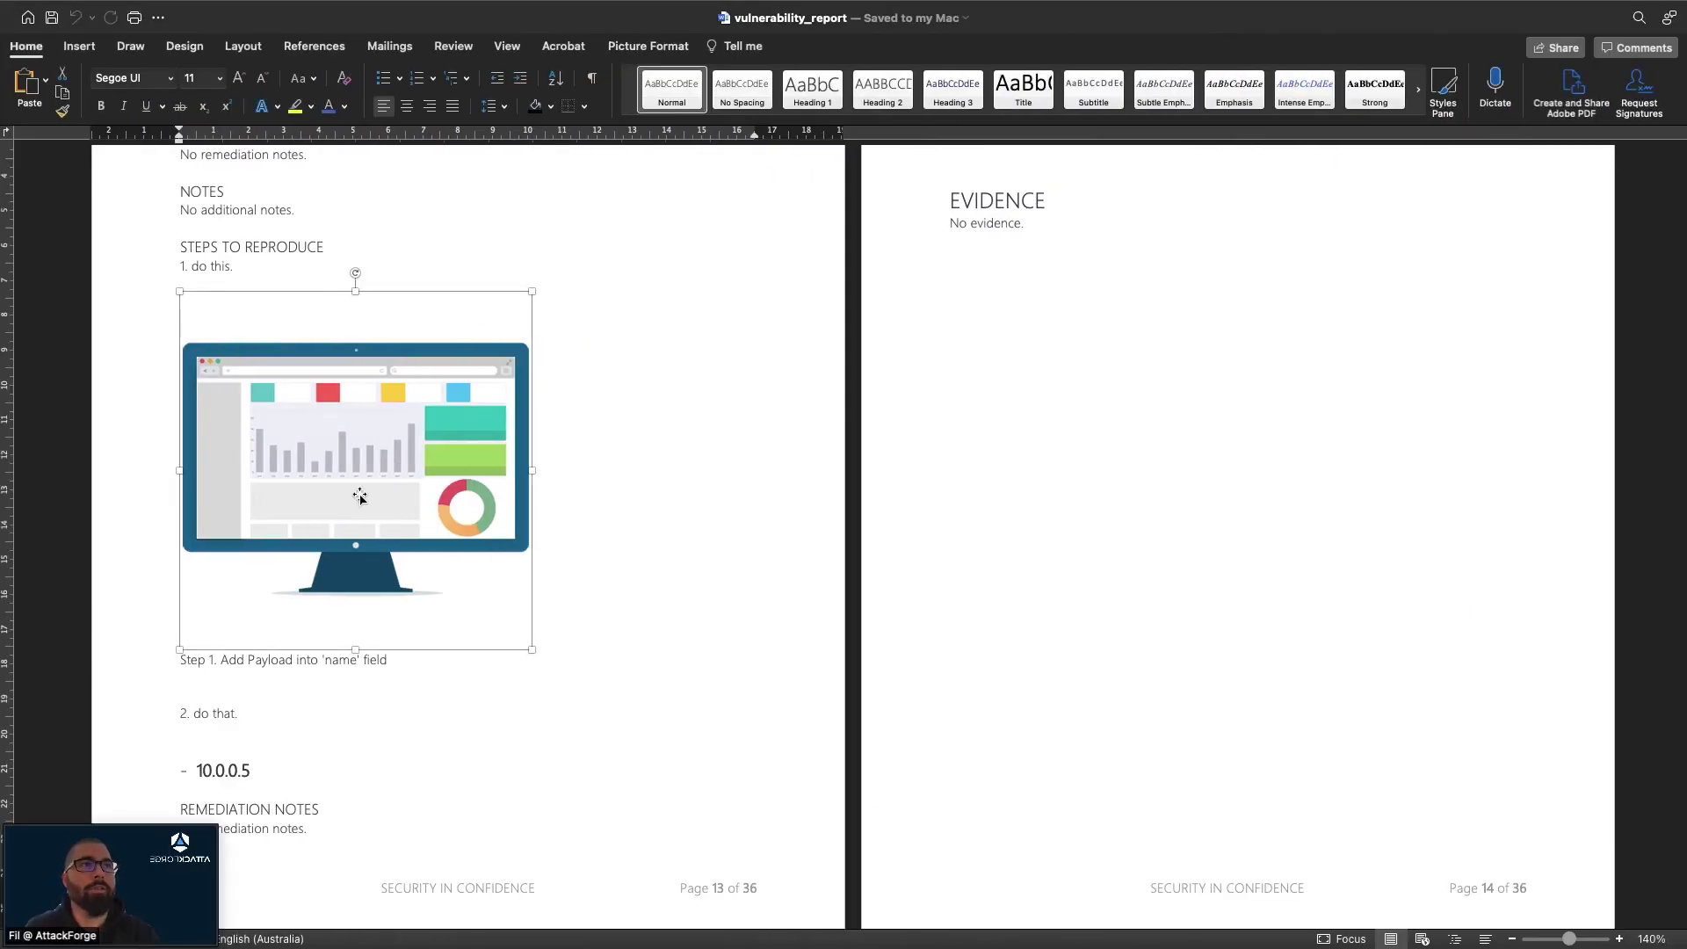
pyautogui.click(215, 660)
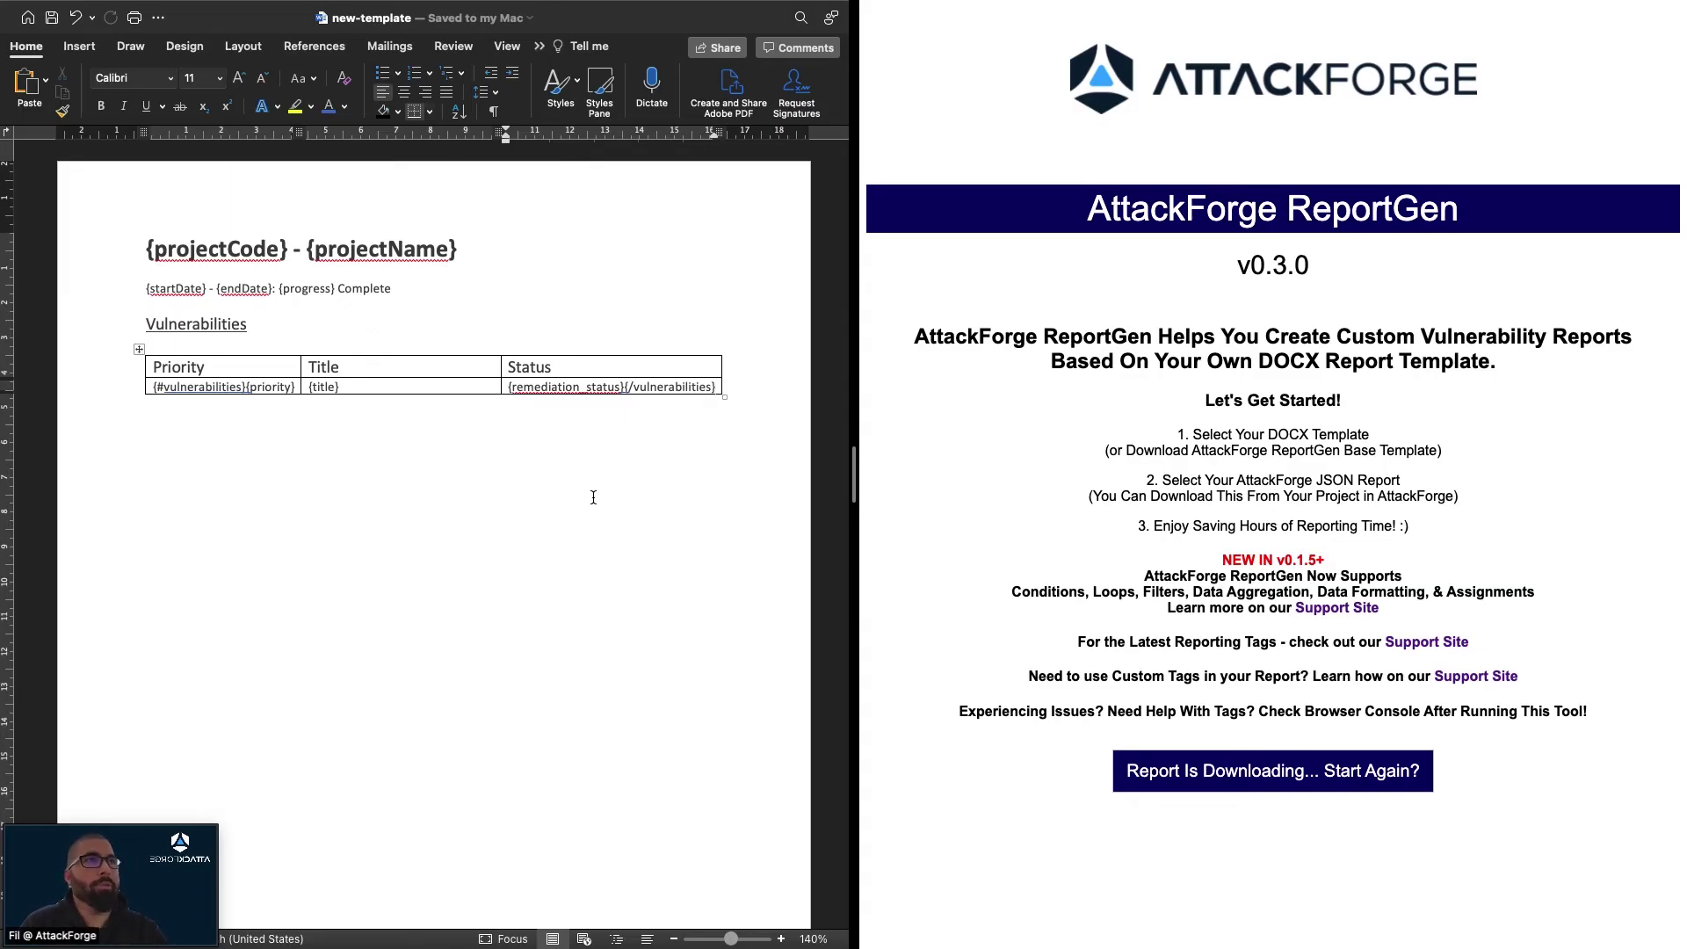
# Step: Examine how the {#vulnerabilities} loop starts in the Priority cell of the new-template vulnerabilities table
pyautogui.click(201, 369)
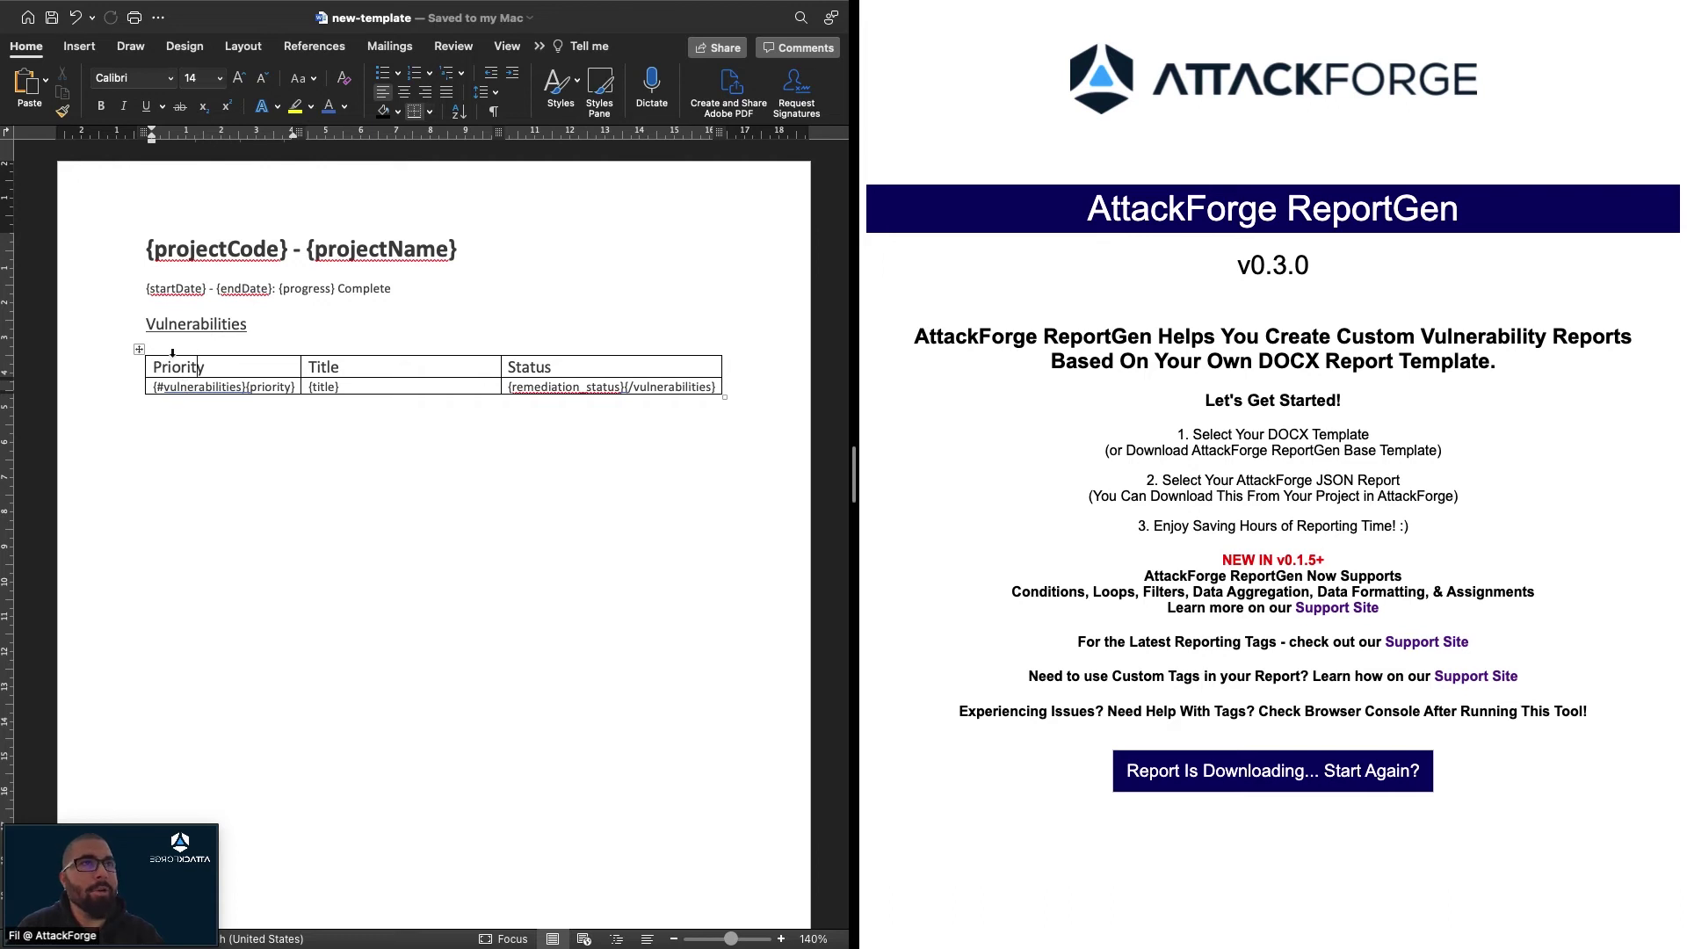
pyautogui.doubleClick(208, 386)
pyautogui.doubleClick(219, 387)
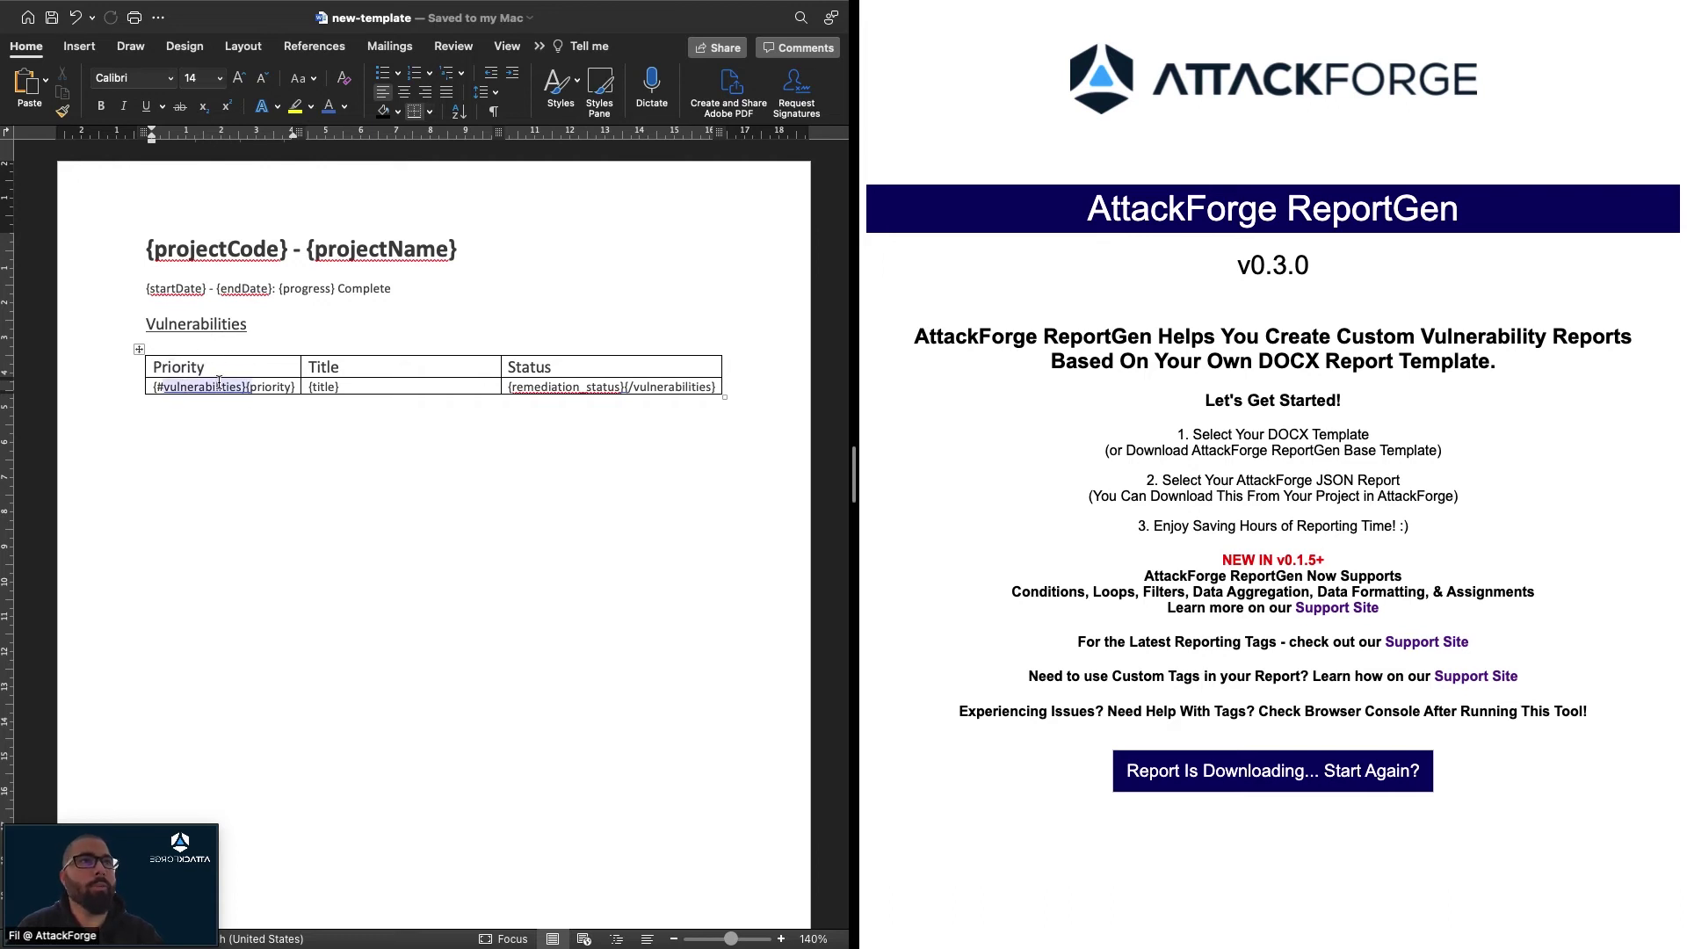
pyautogui.click(152, 388)
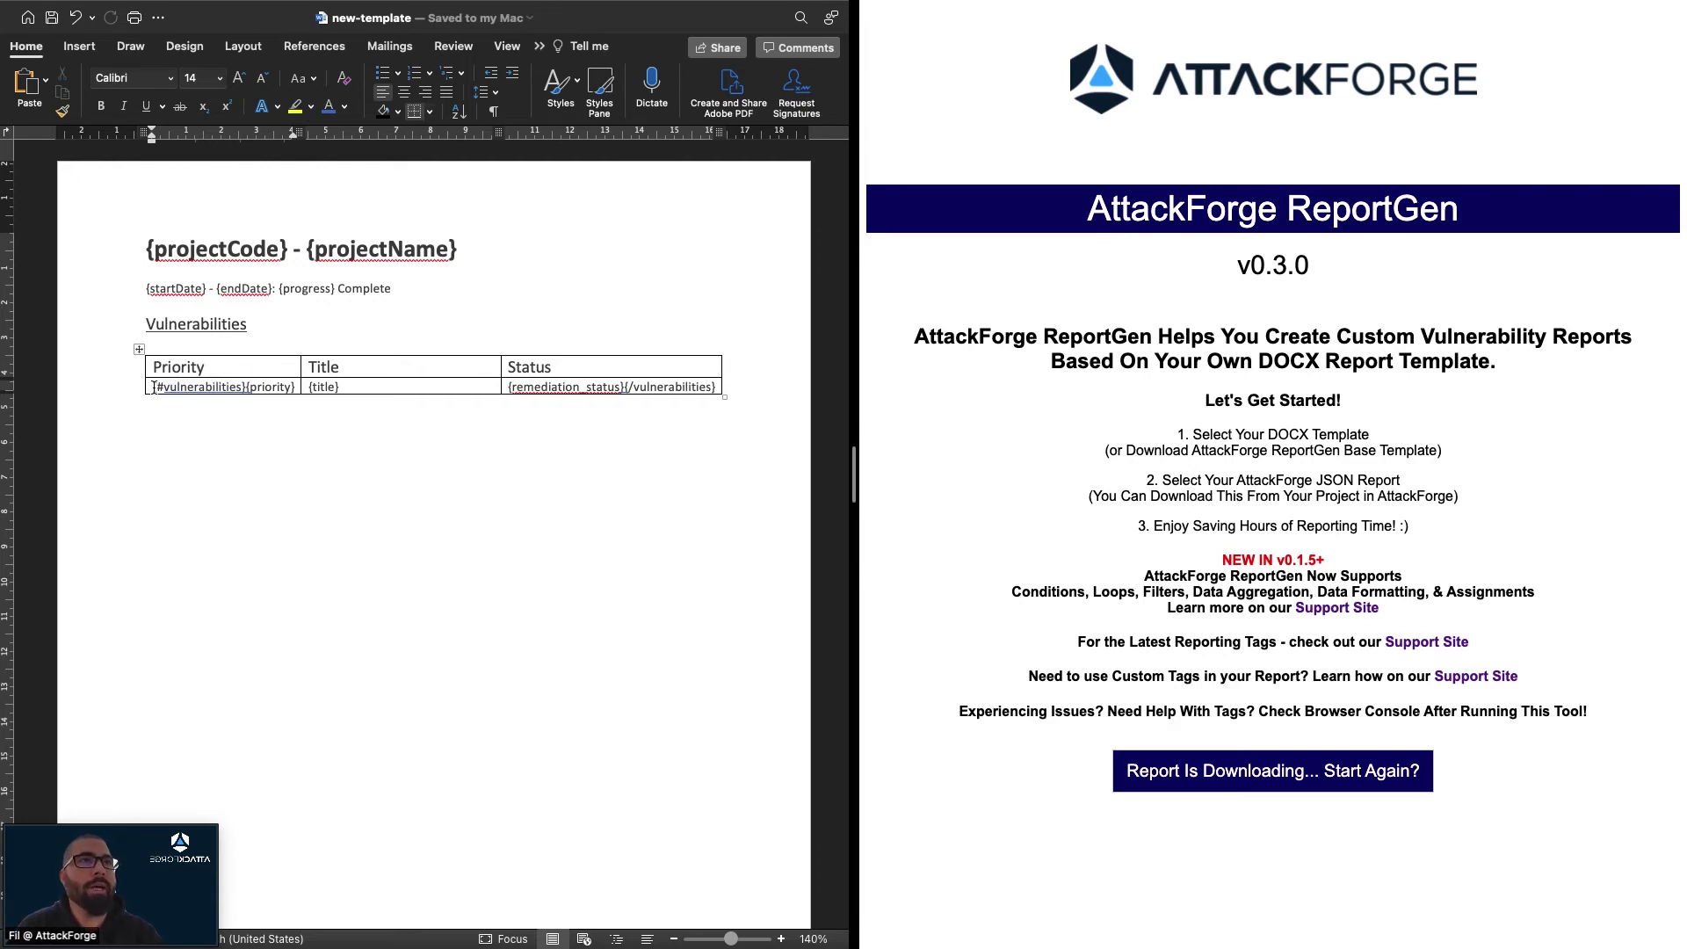
# Step: Examine the {#vulnerabilities} loop tags and the {remediation_status} tag in the template's vulnerabilities table
pyautogui.moveTo(162, 387); pyautogui.dragTo(248, 389)
pyautogui.click(264, 388)
pyautogui.moveTo(512, 388); pyautogui.dragTo(584, 387)
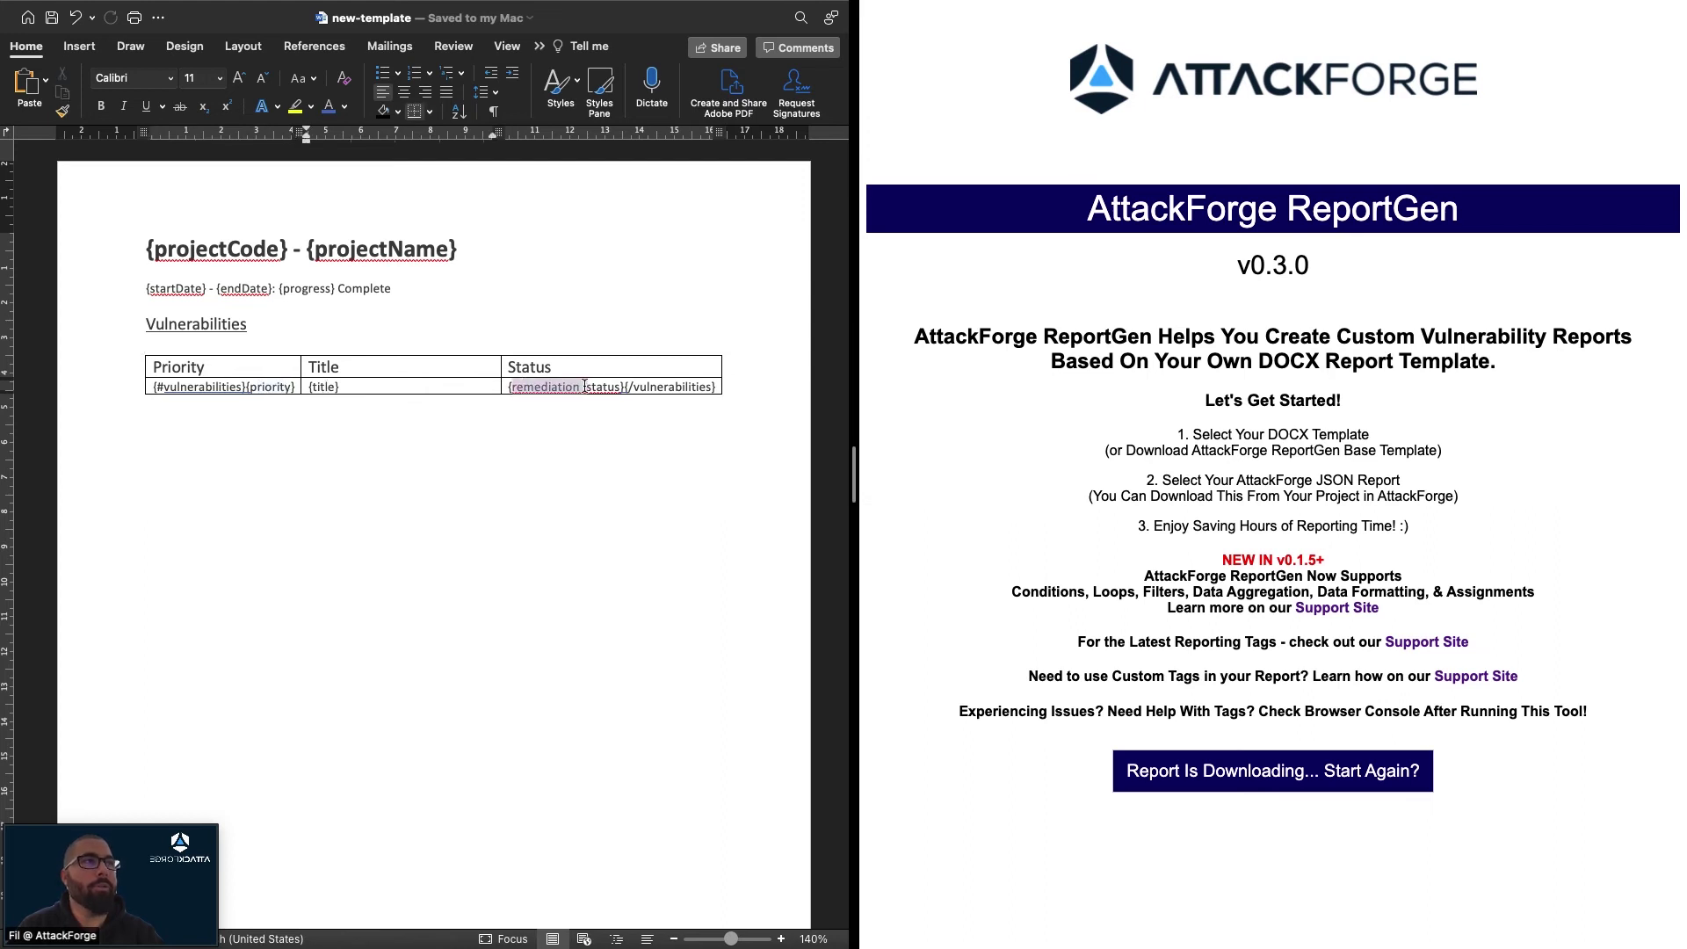
pyautogui.click(476, 411)
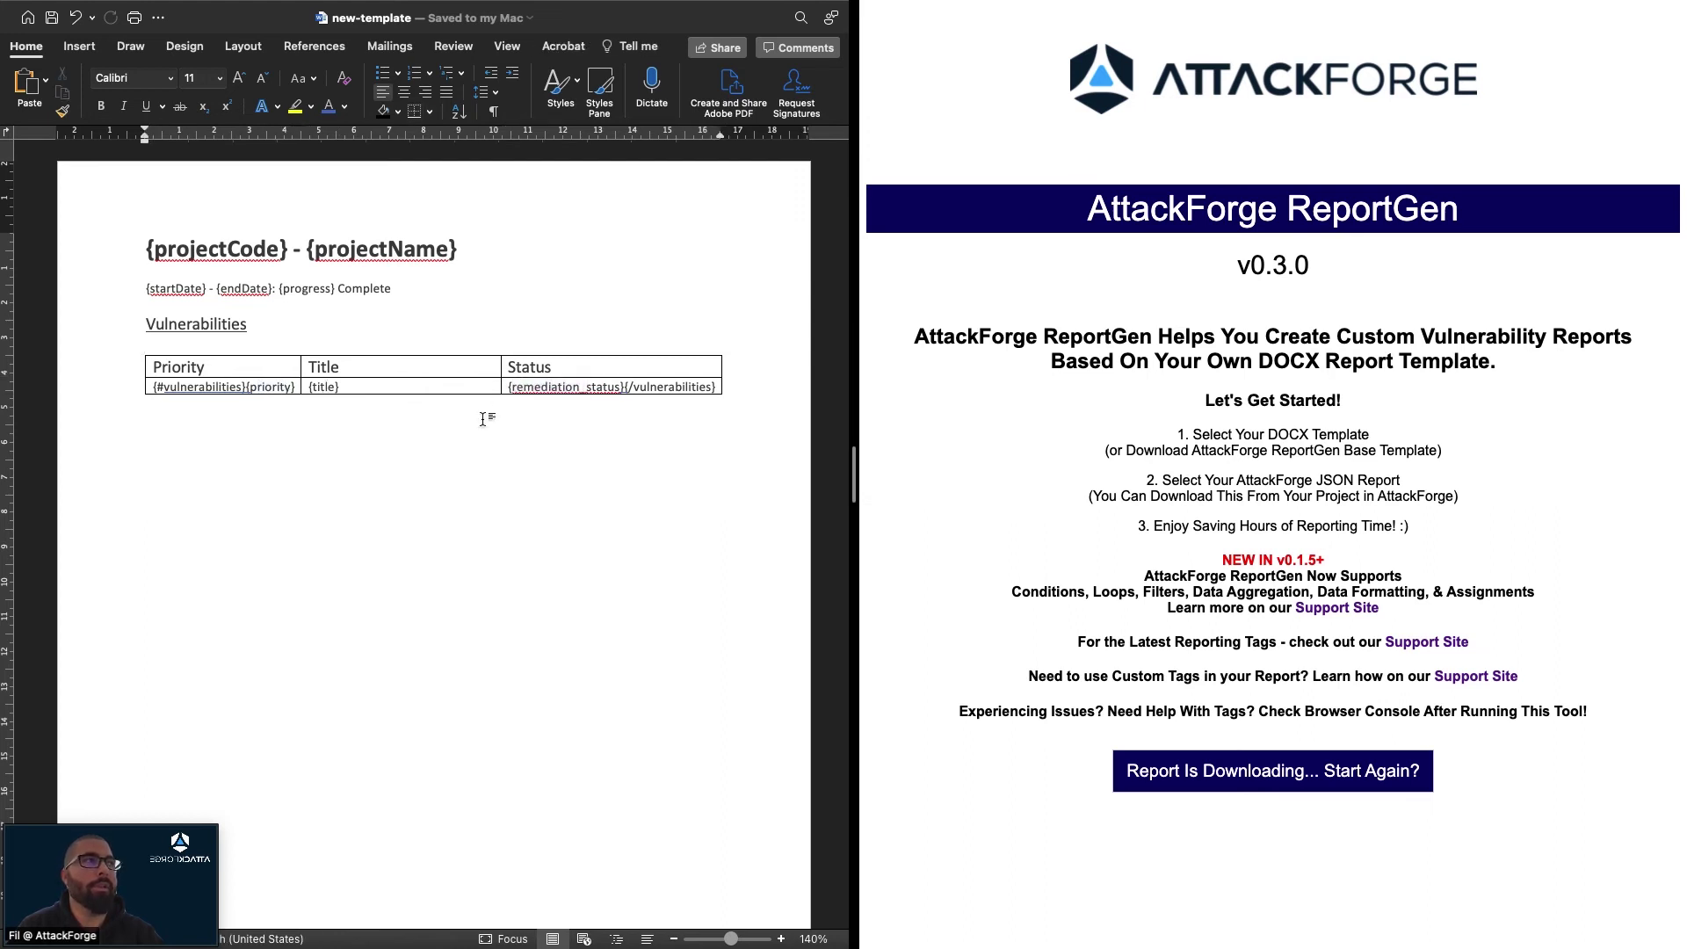
# Step: Examine the conditional {#priority=="Critical"} and {#priority=="High"} tags and their coloured {priority} tags in the Priority cell
pyautogui.hotkey('ctrl', 'Right')
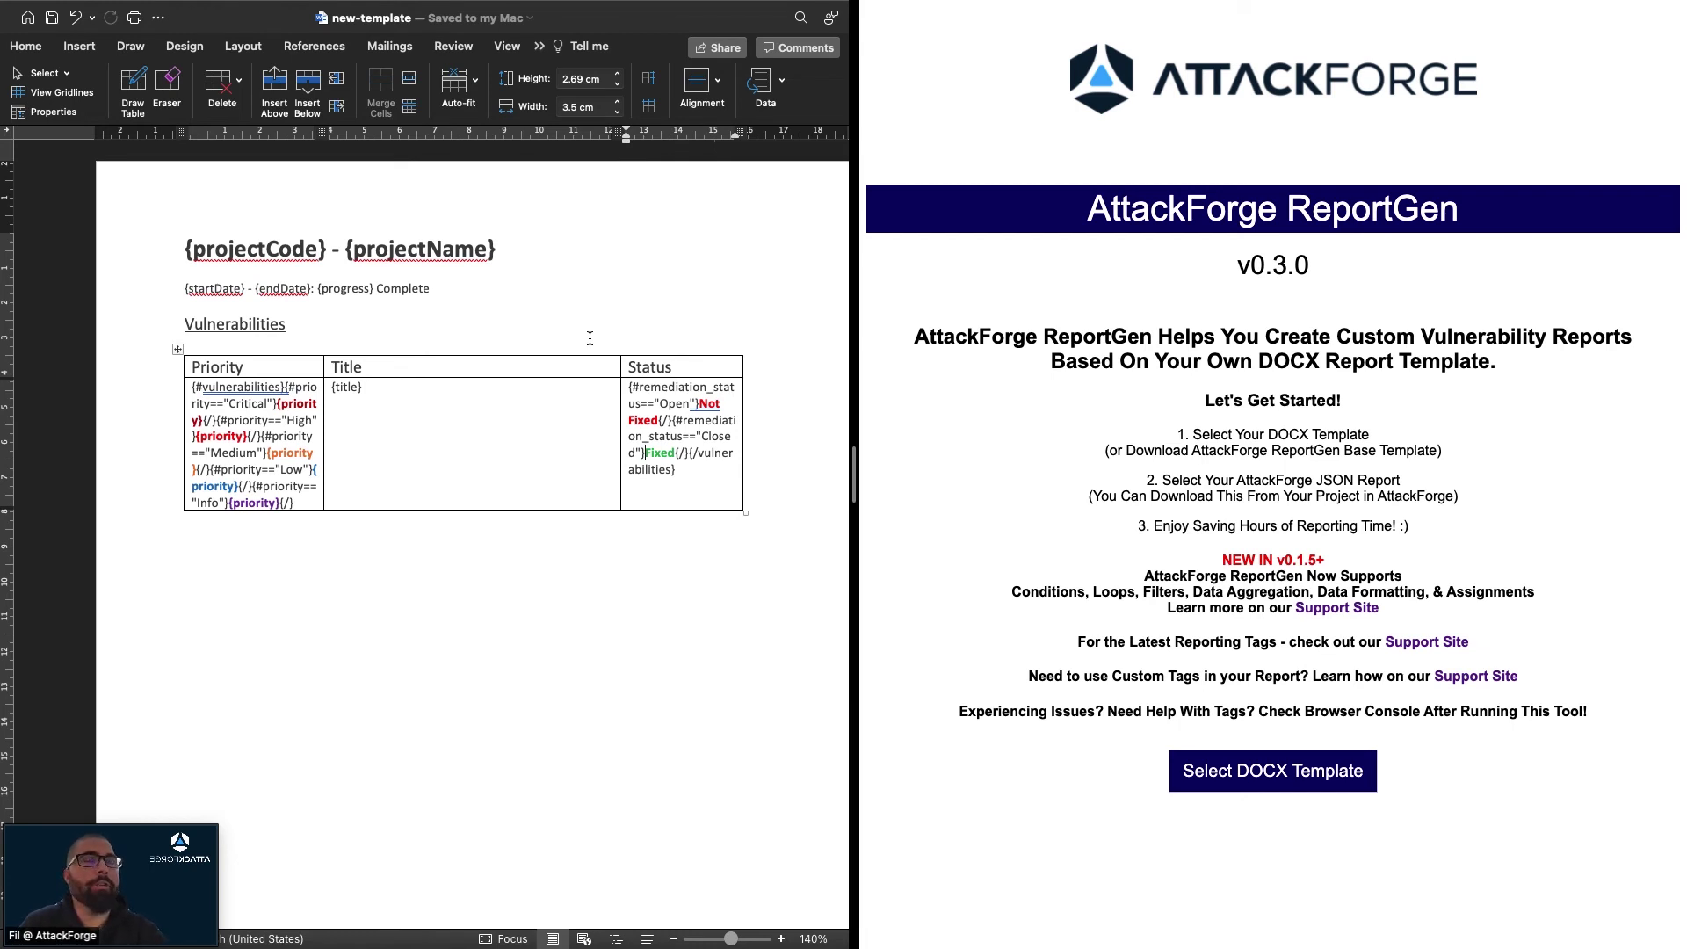
pyautogui.moveTo(283, 387)
pyautogui.mouseDown()
pyautogui.moveTo(201, 388)
pyautogui.moveTo(301, 388)
pyautogui.moveTo(201, 388)
pyautogui.moveTo(298, 391)
pyautogui.moveTo(266, 404)
pyautogui.mouseUp()
pyautogui.click(299, 390)
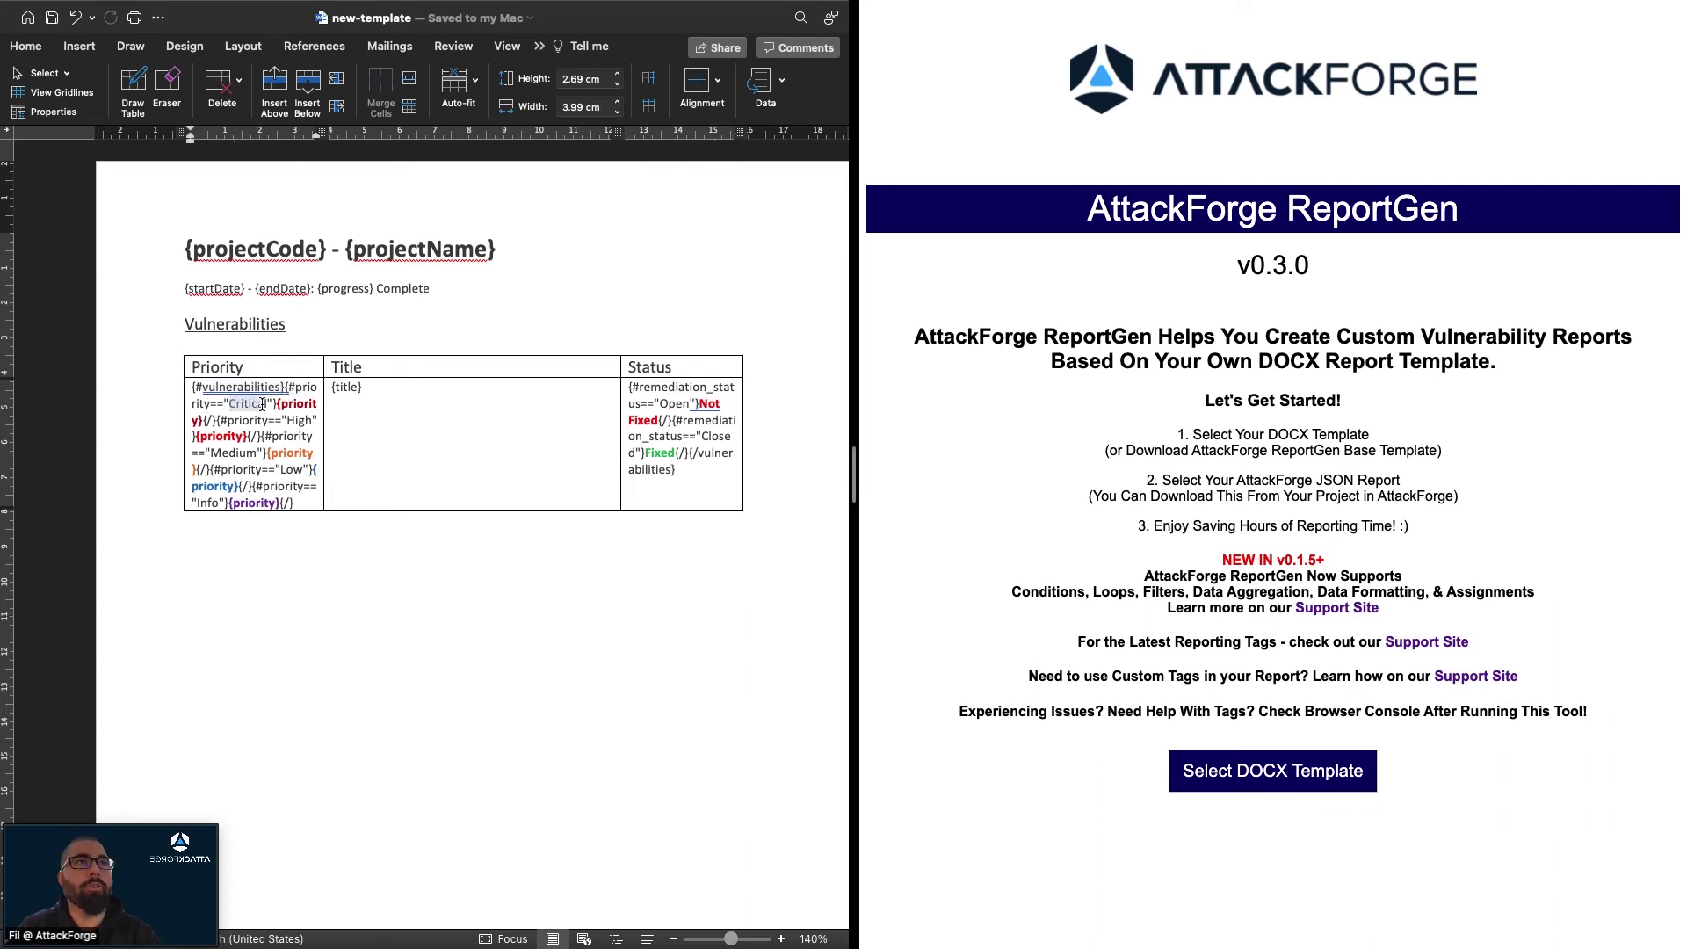
pyautogui.click(290, 428)
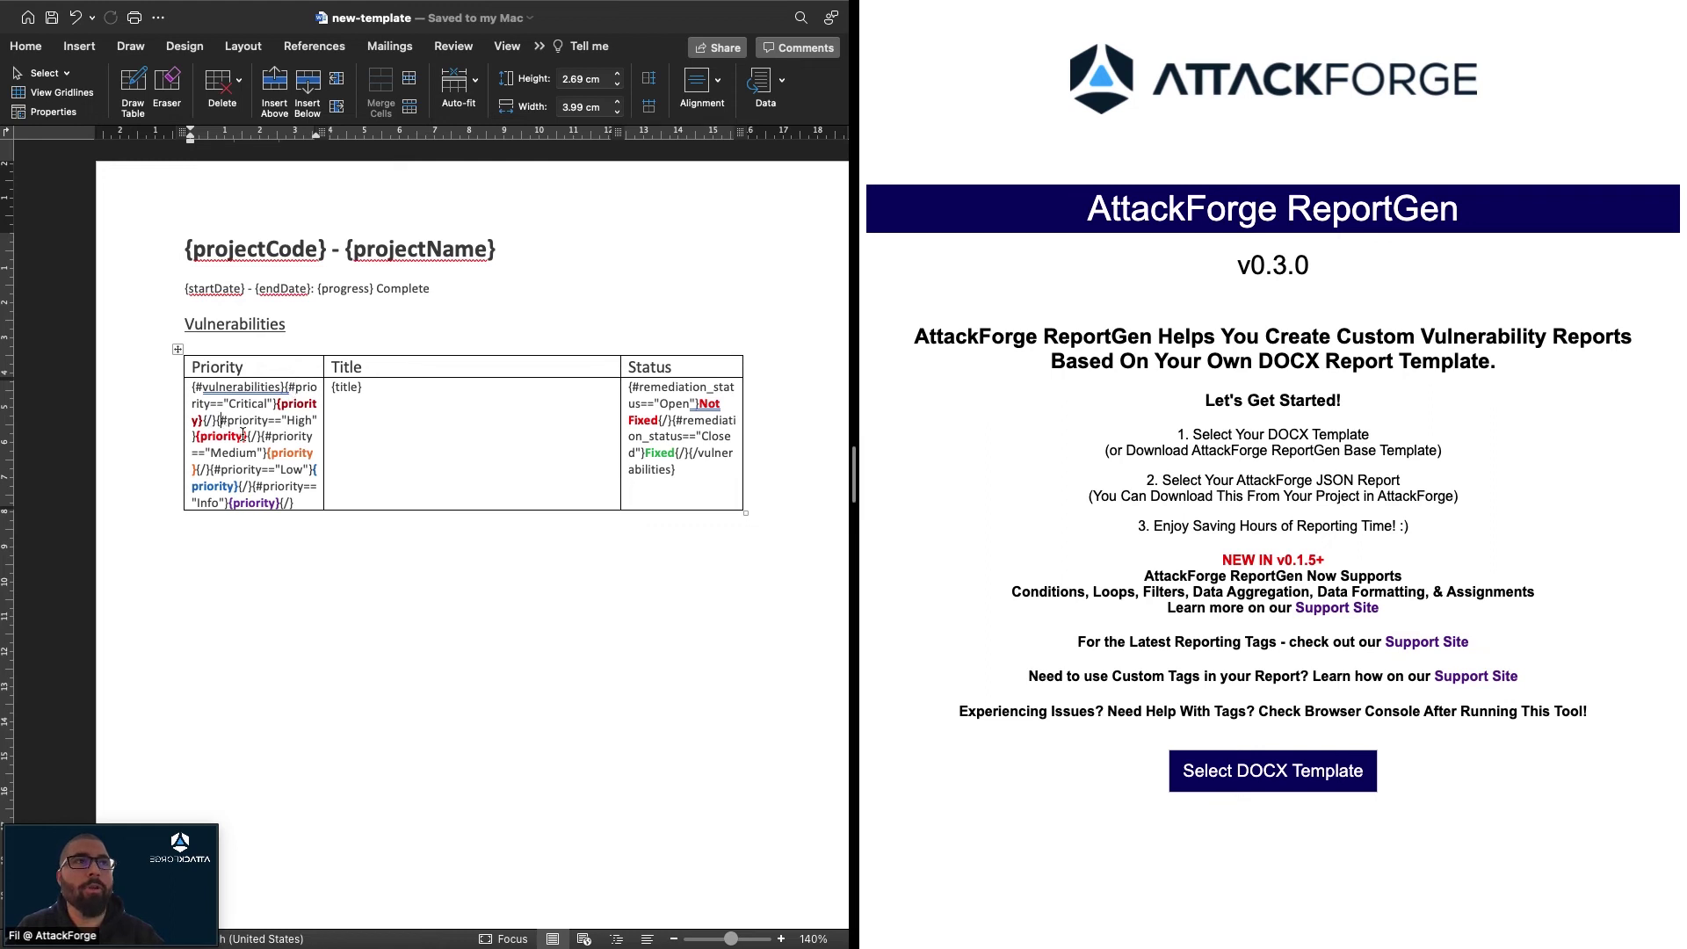
pyautogui.hotkey('shift', 'Right')
pyautogui.hotkey('shift', 'Right')
pyautogui.hotkey('shift', 'Right')
pyautogui.hotkey('shift', 'Right')
pyautogui.hotkey('shift', 'Right')
pyautogui.hotkey('shift', 'Right')
pyautogui.hotkey('shift', 'Right')
pyautogui.hotkey('shift', 'Right')
pyautogui.click(244, 435)
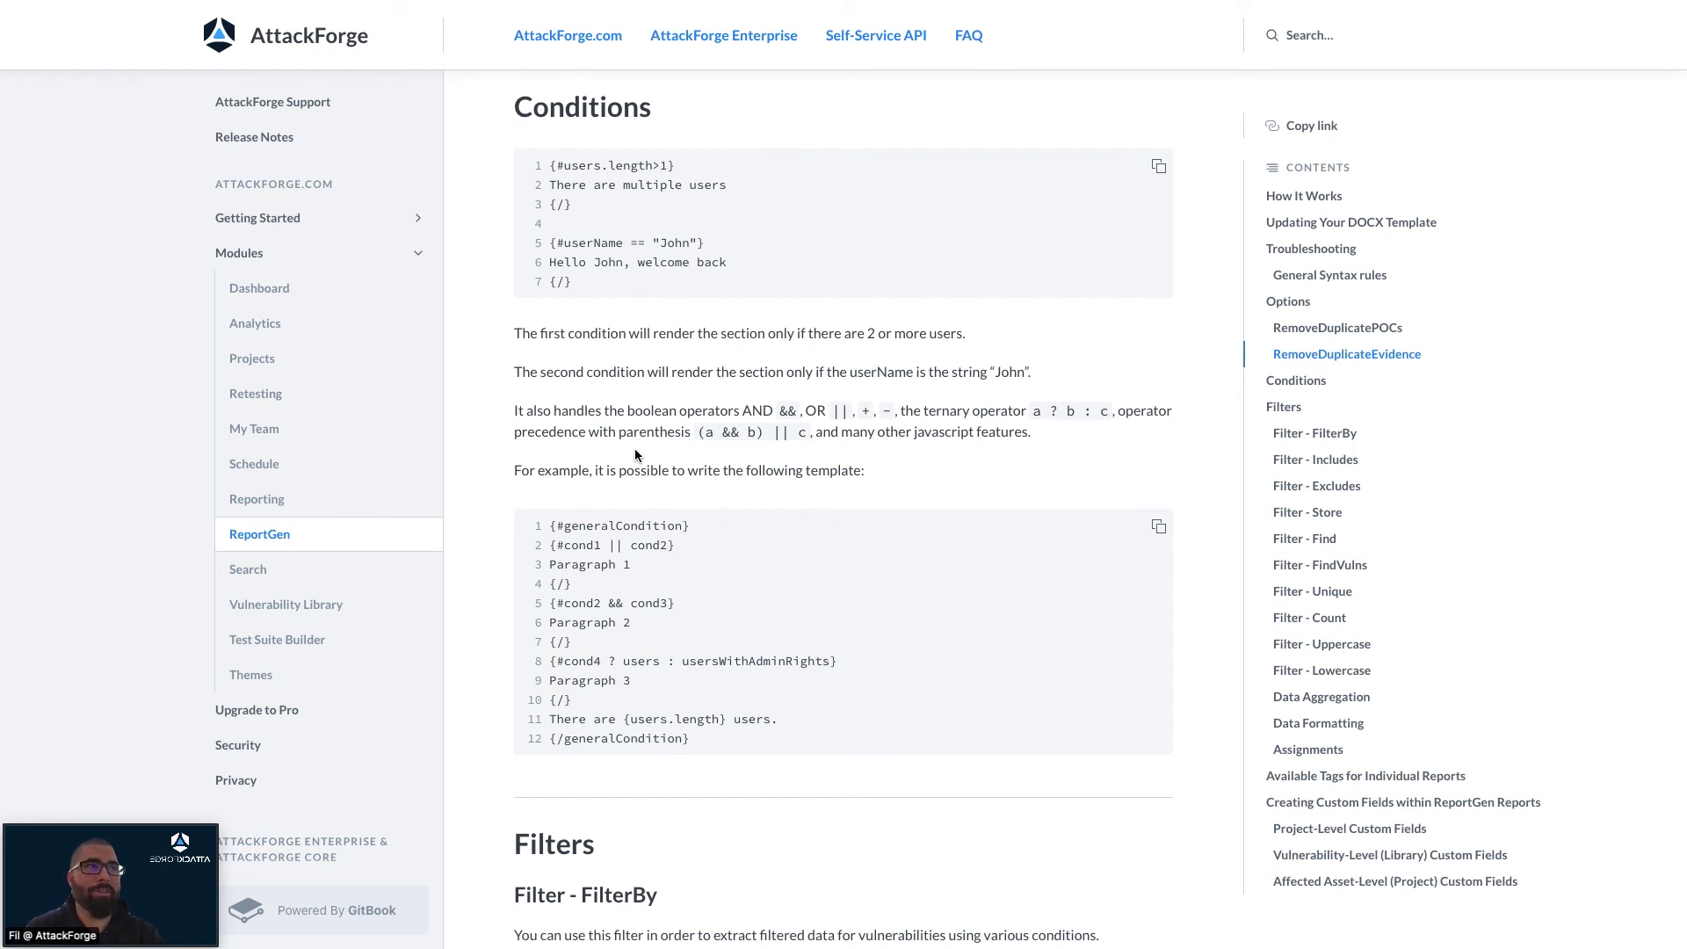
# Step: Read the Conditions examples and the Filter - FilterBy section in the AttackForge ReportGen documentation
pyautogui.scroll(-4, 636, 453)
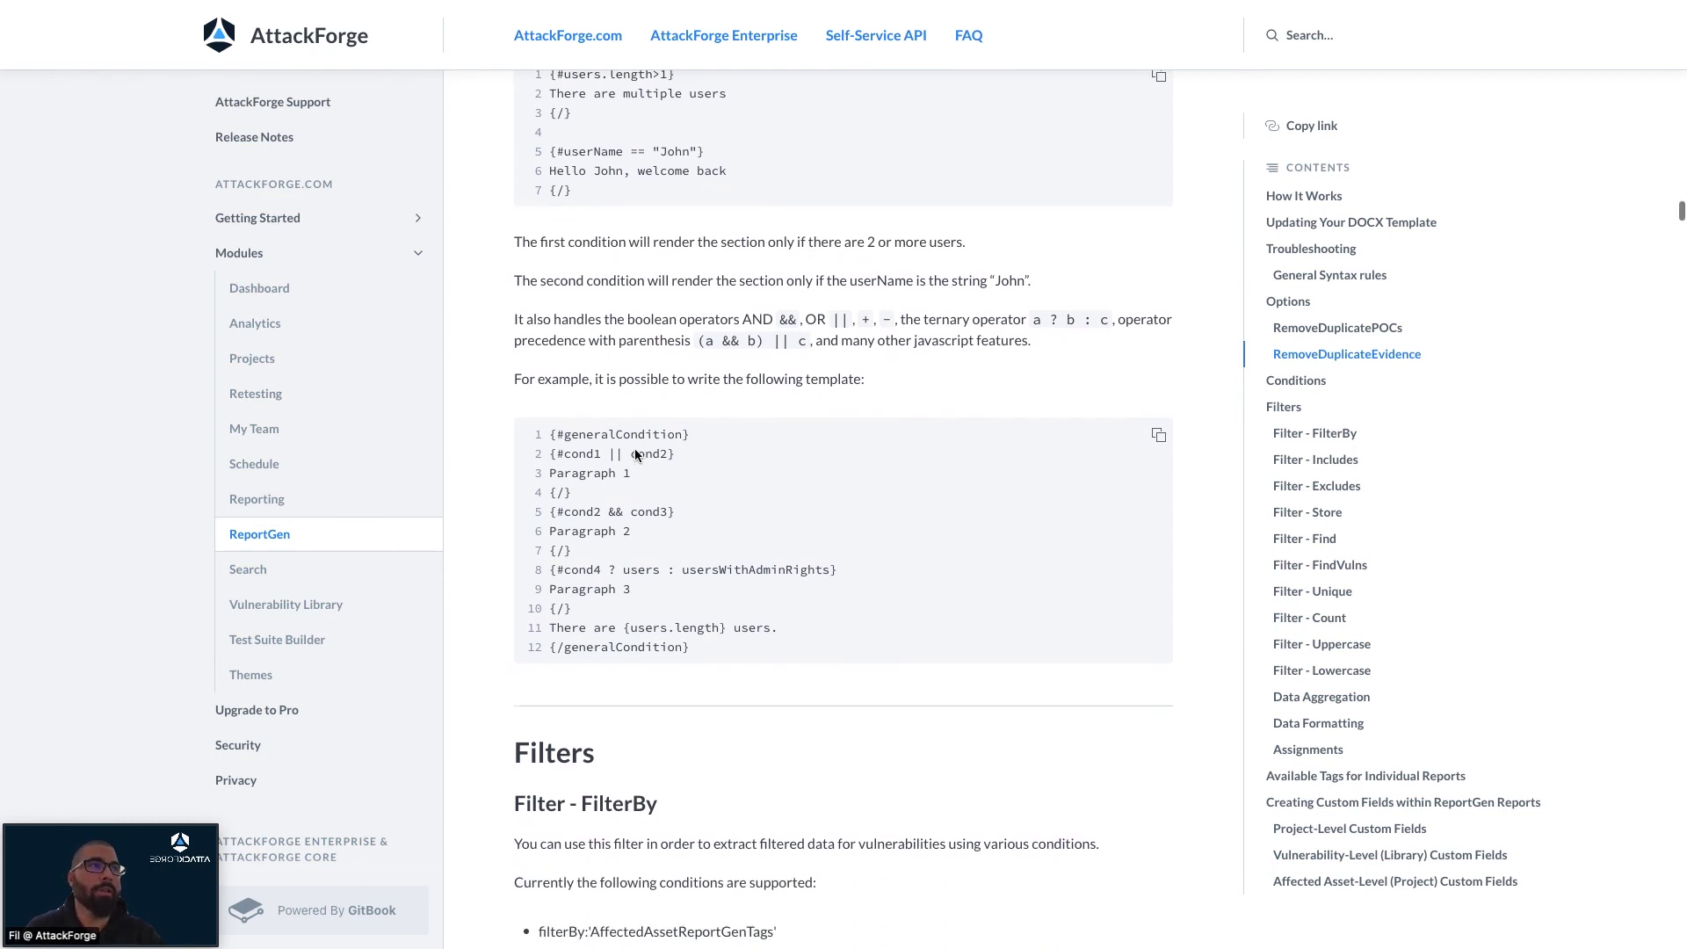
pyautogui.scroll(-1, 638, 454)
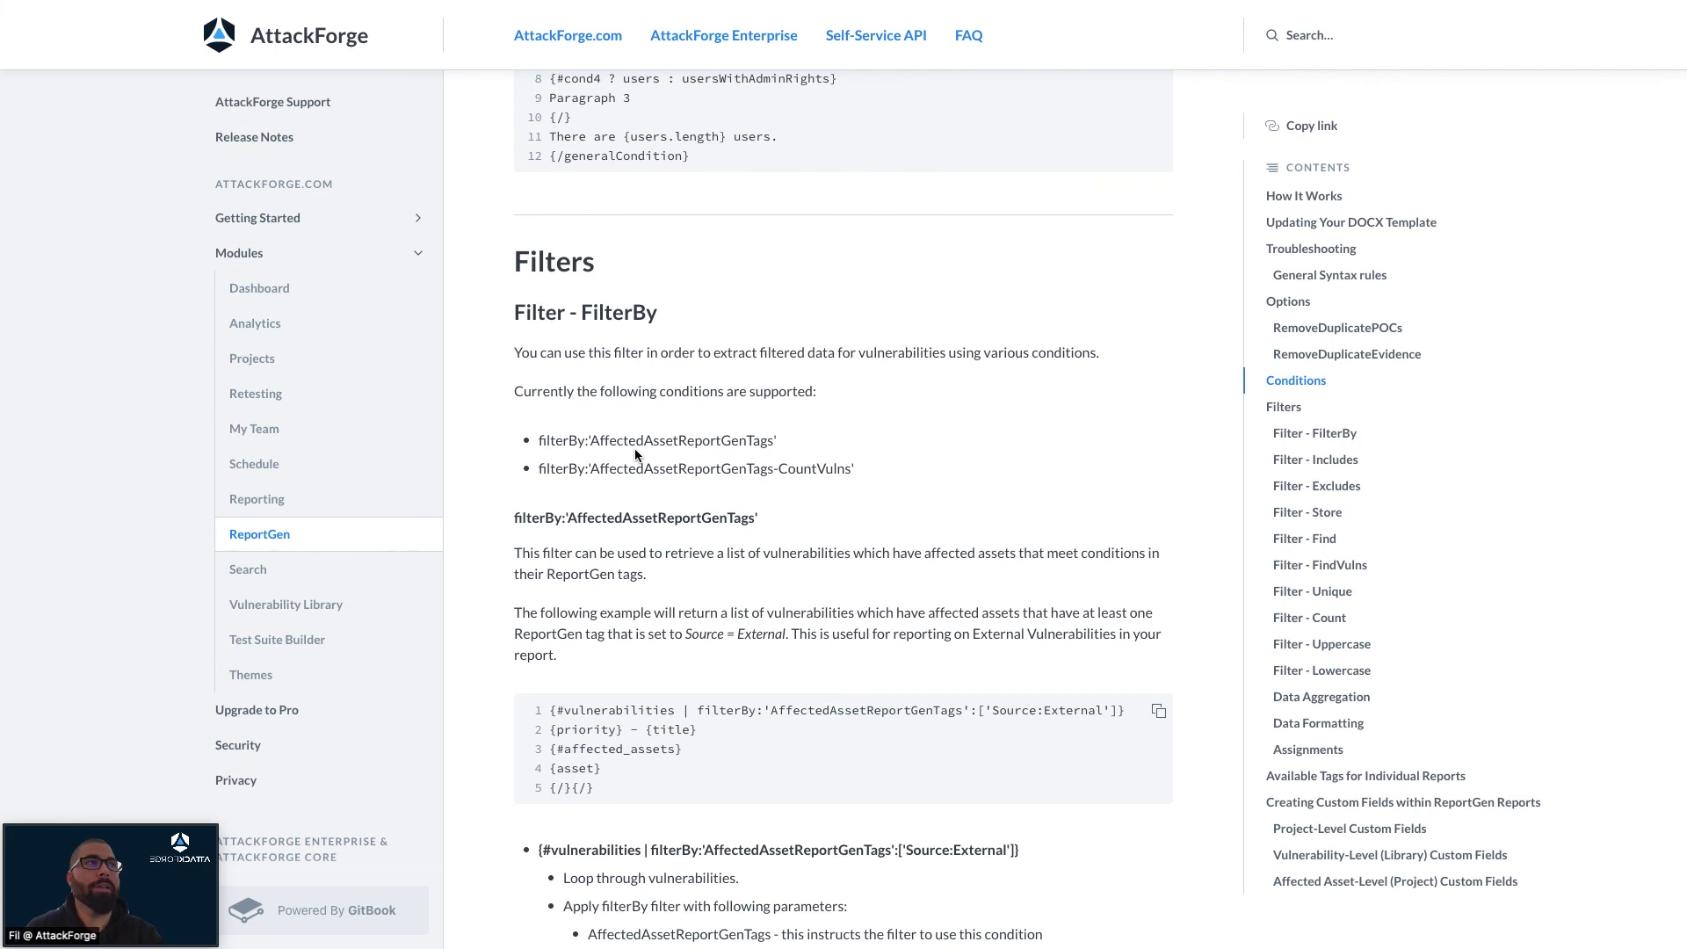
pyautogui.scroll(-1, 638, 453)
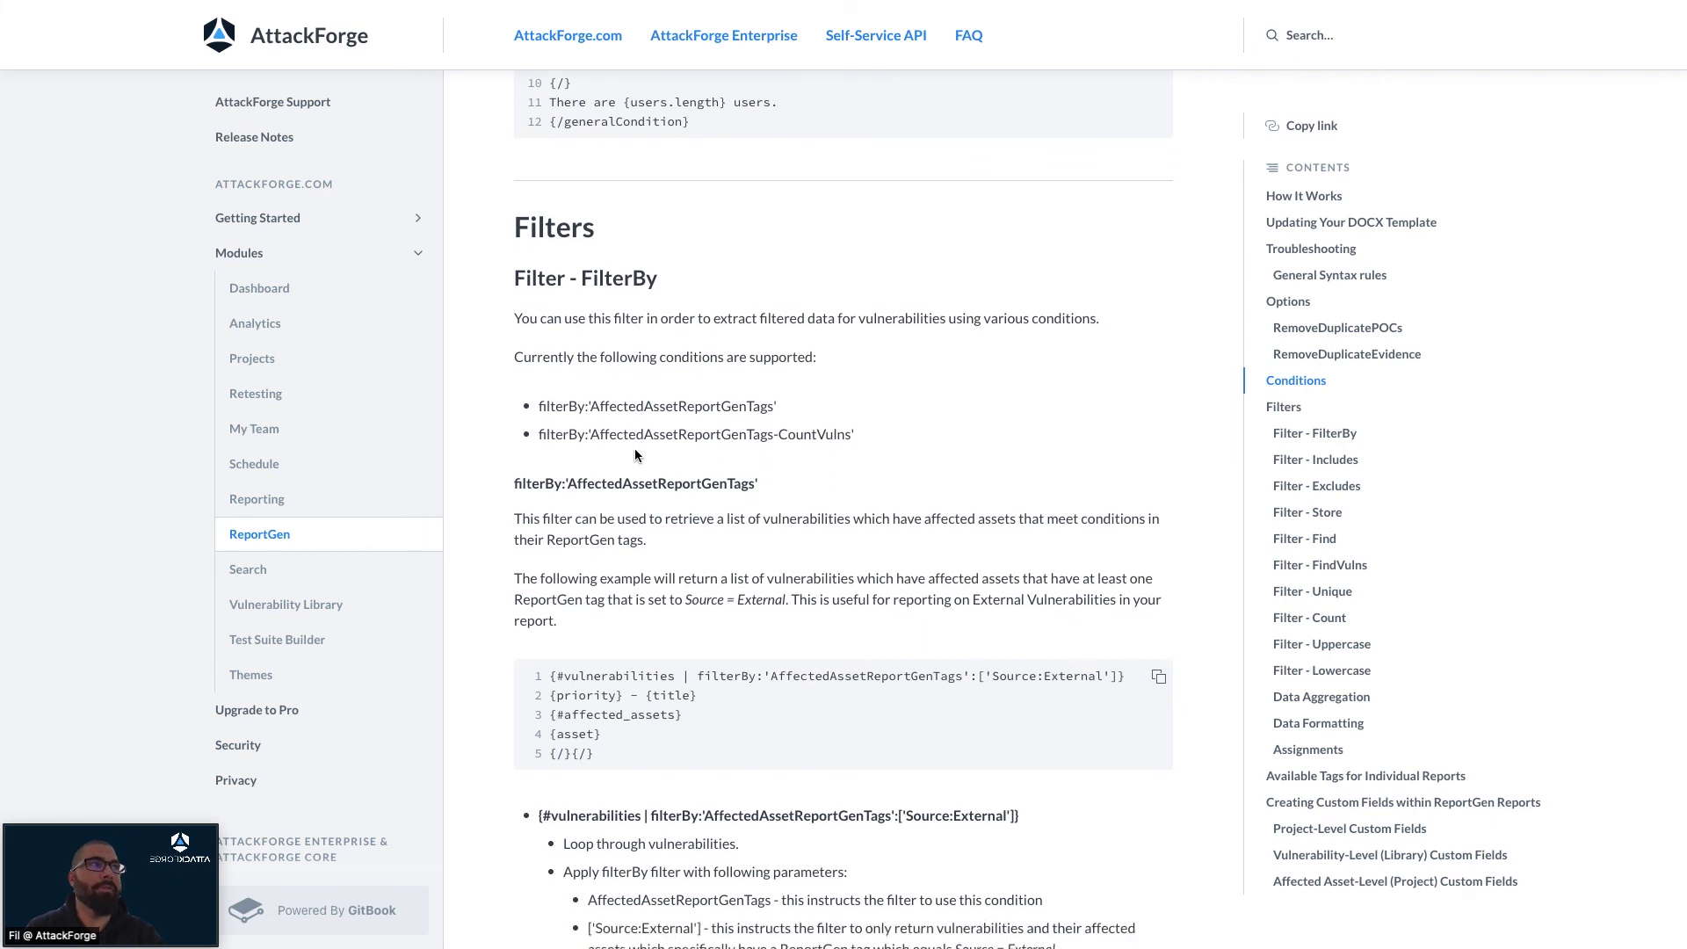
# Step: Go through the Includes, Excludes, Store, Find, FindVulns, Unique and Count filter sections of the ReportGen documentation
pyautogui.click(1324, 457)
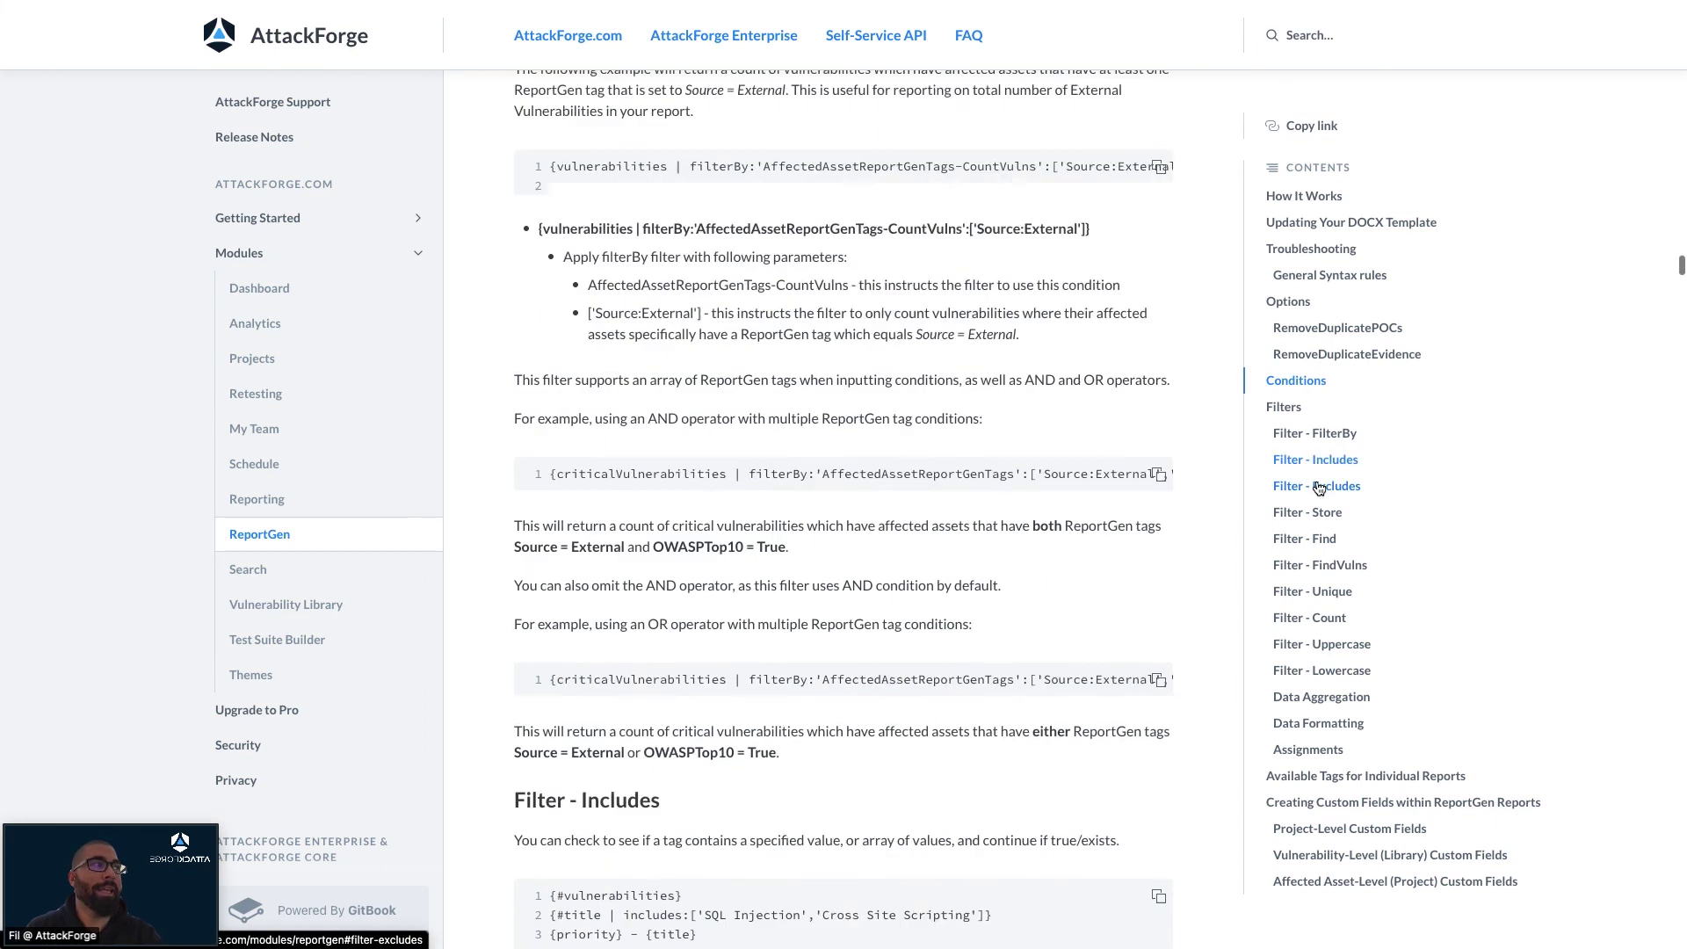
pyautogui.click(1320, 489)
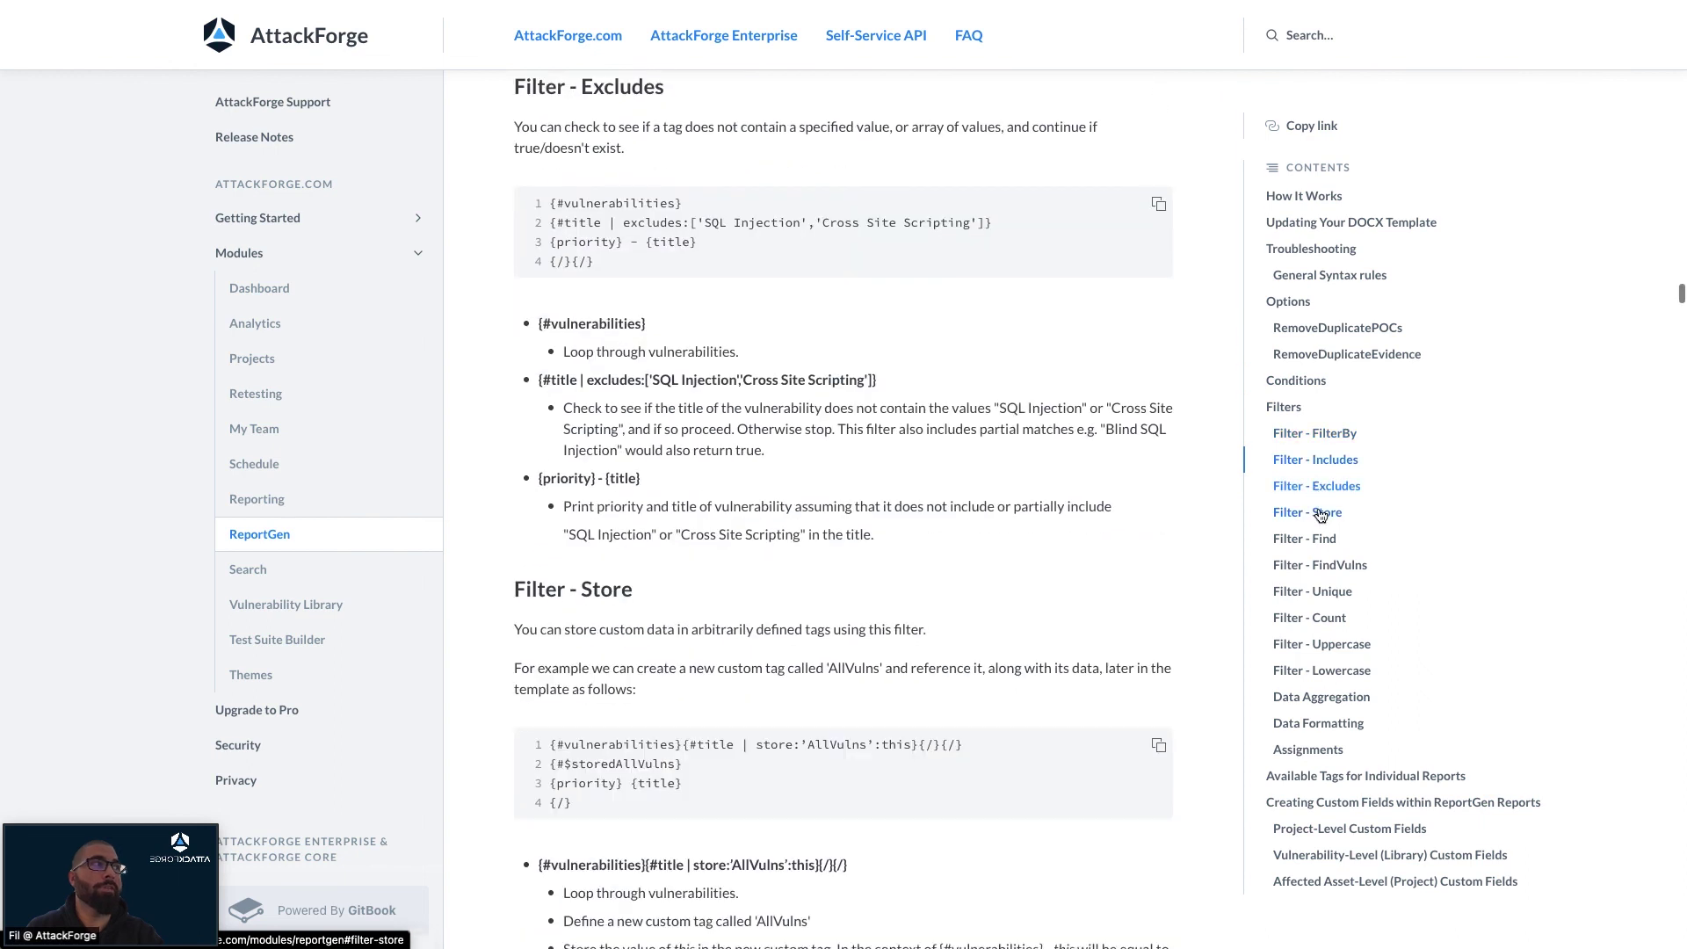
pyautogui.click(1321, 514)
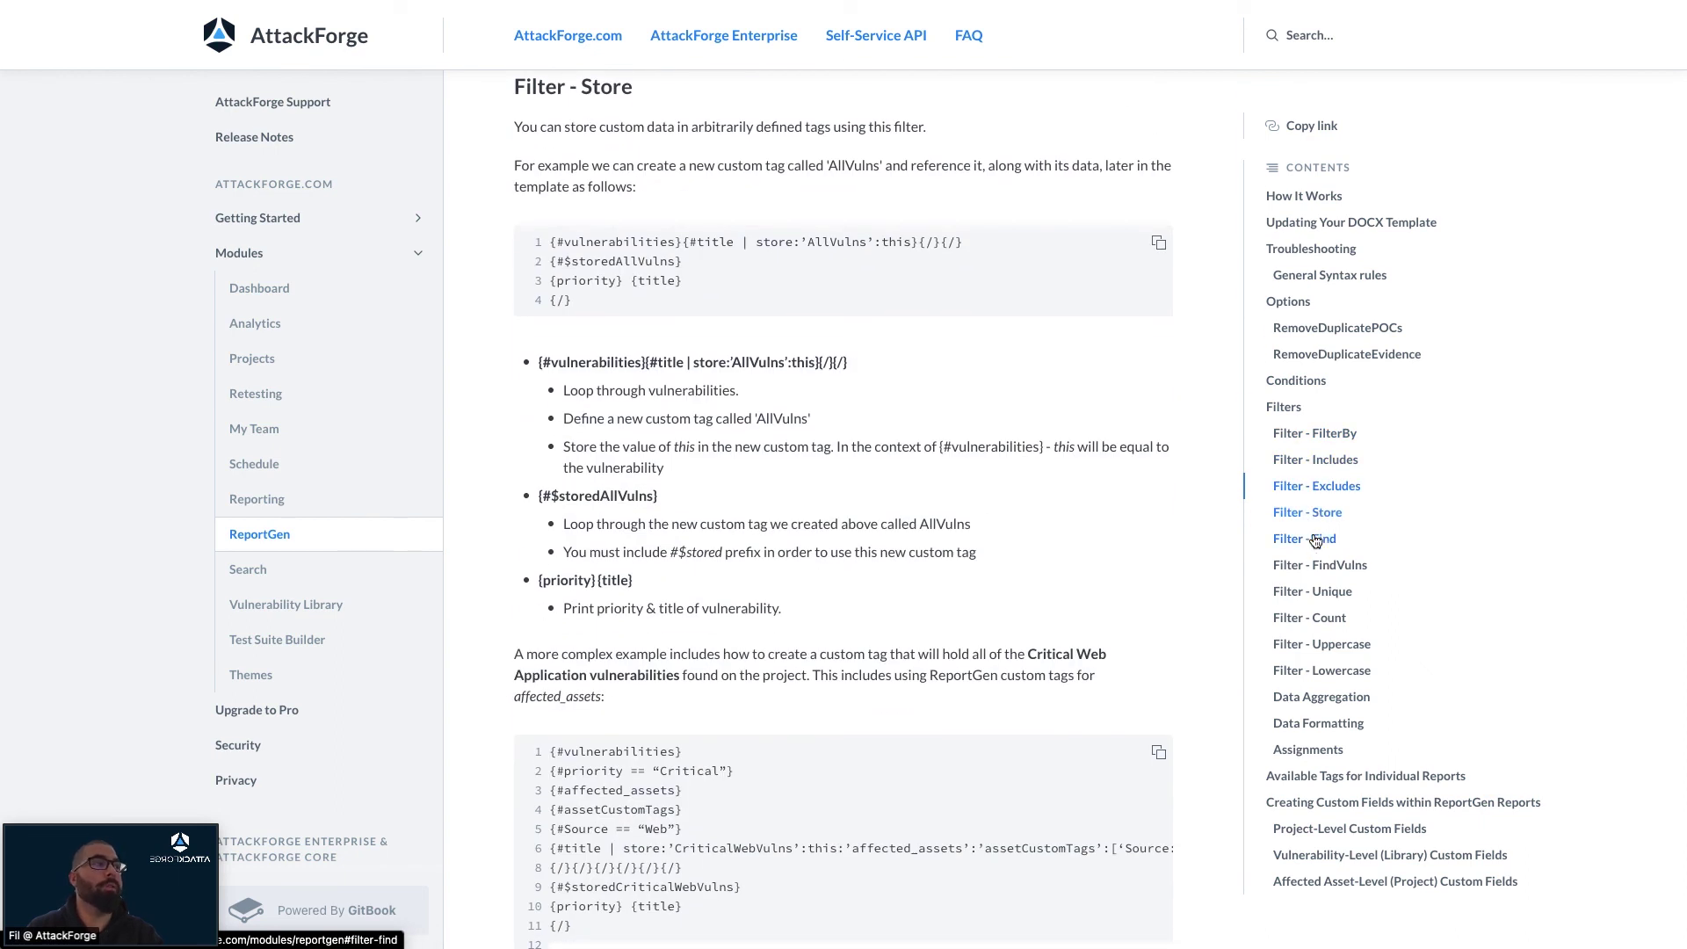
pyautogui.click(1315, 539)
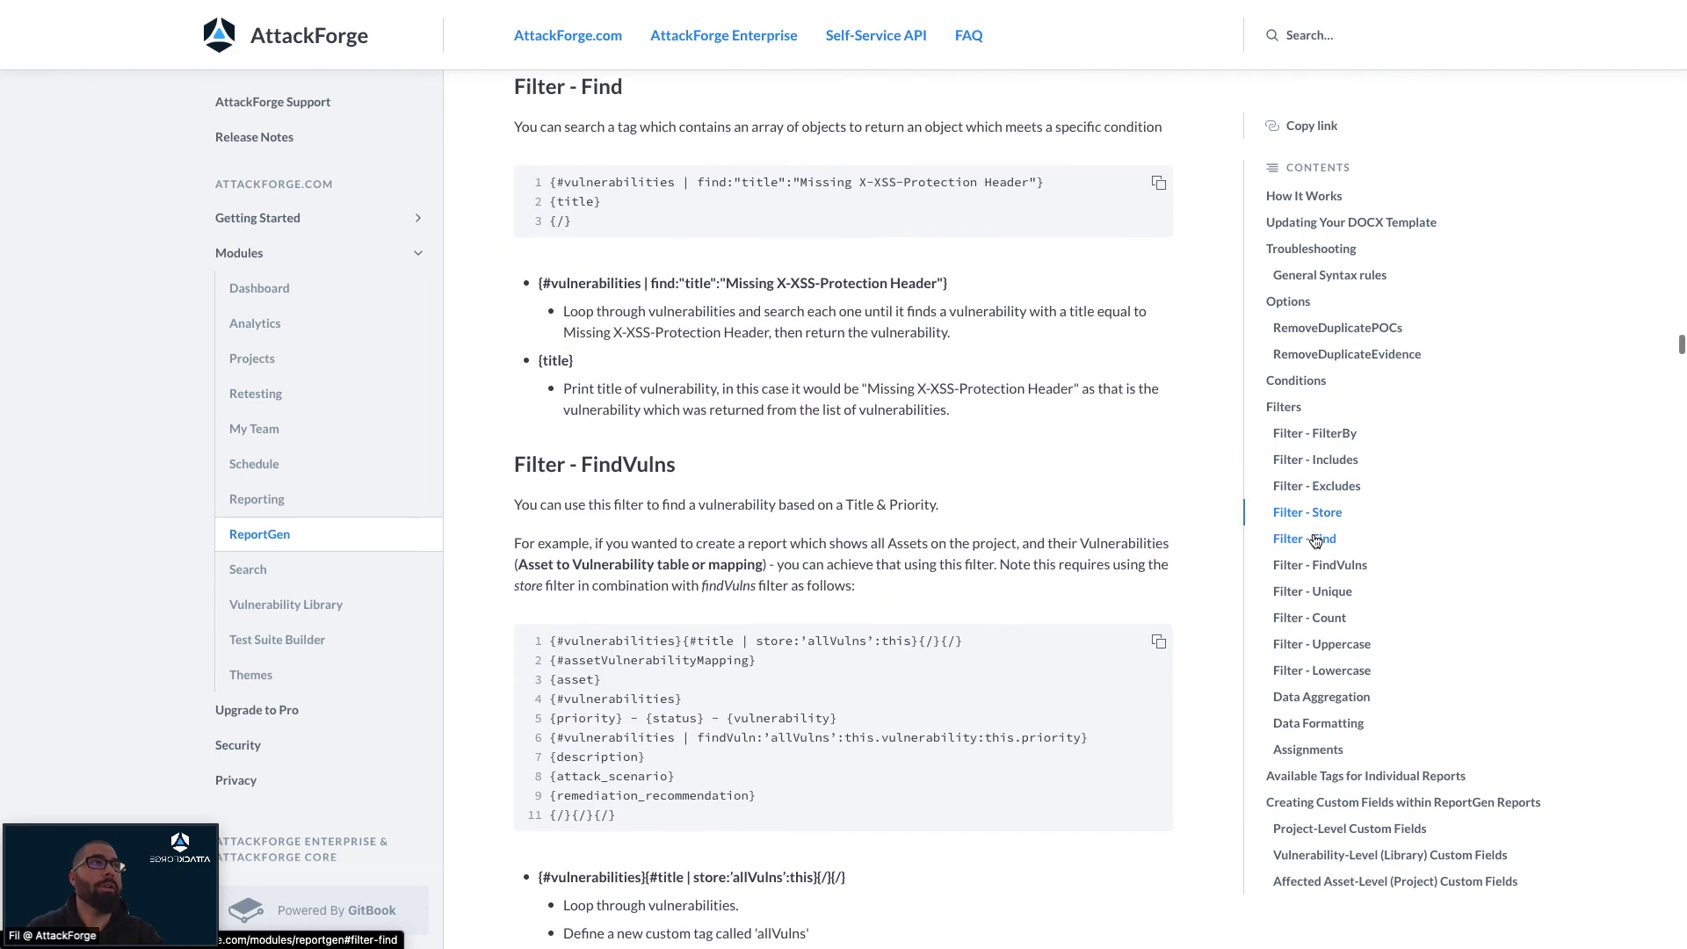
pyautogui.click(1319, 565)
pyautogui.click(1316, 591)
pyautogui.click(1334, 618)
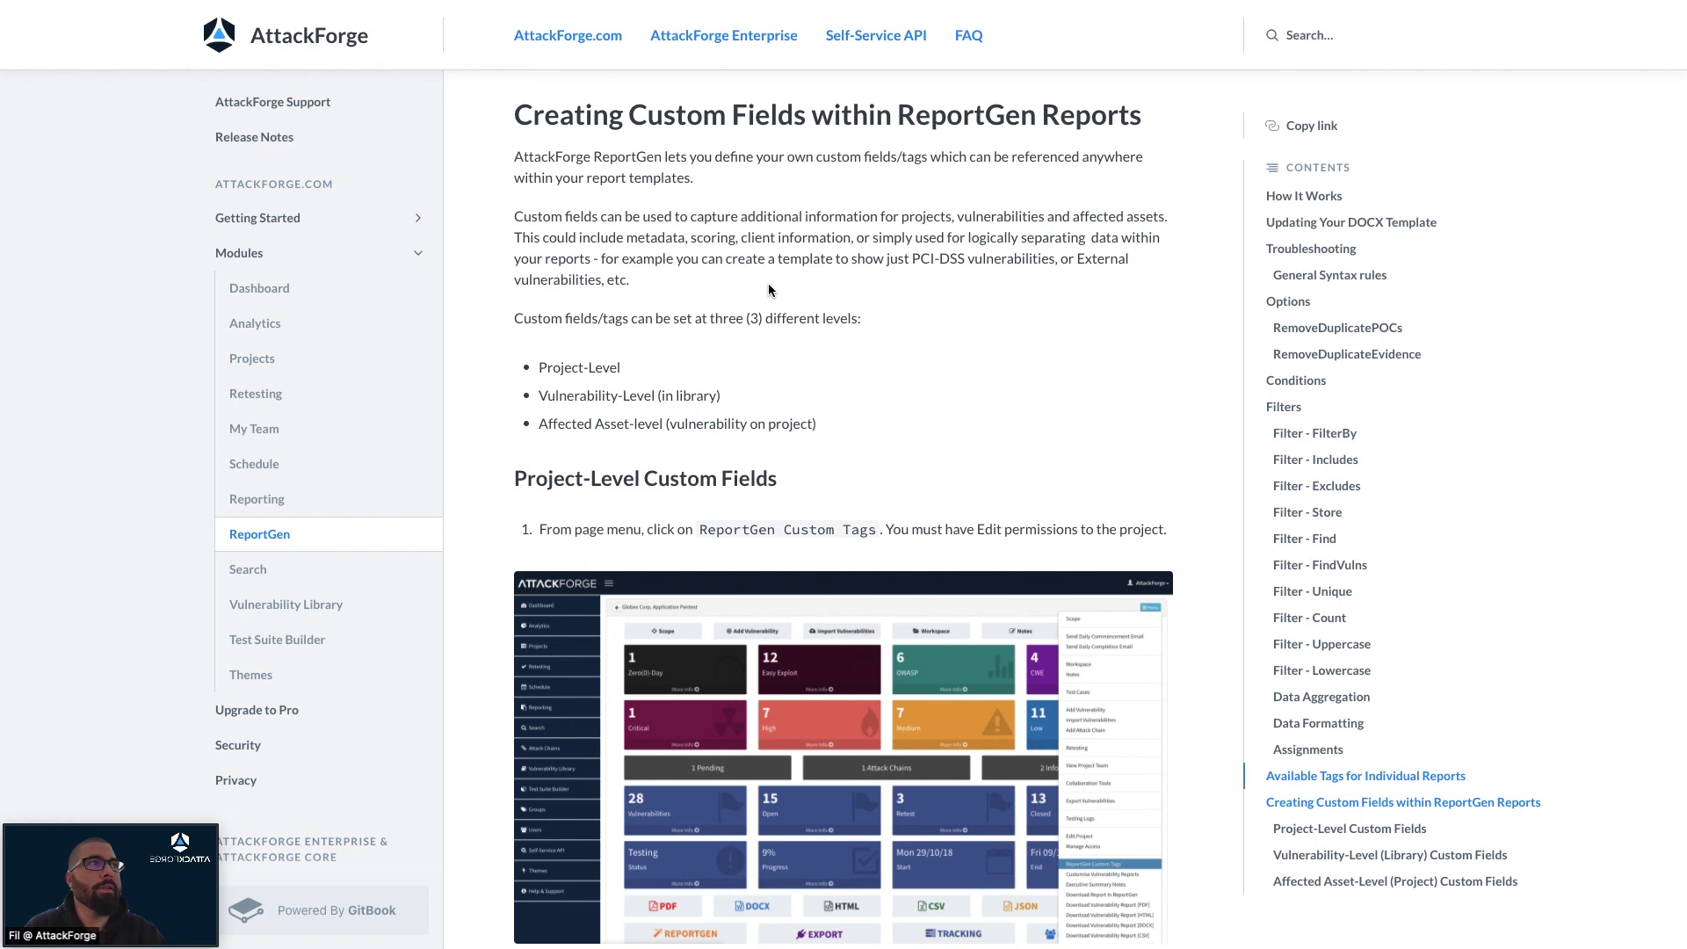
# Step: Review the project, vulnerability and affected asset levels at which ReportGen custom fields can be set
pyautogui.scroll(-1, 767, 285)
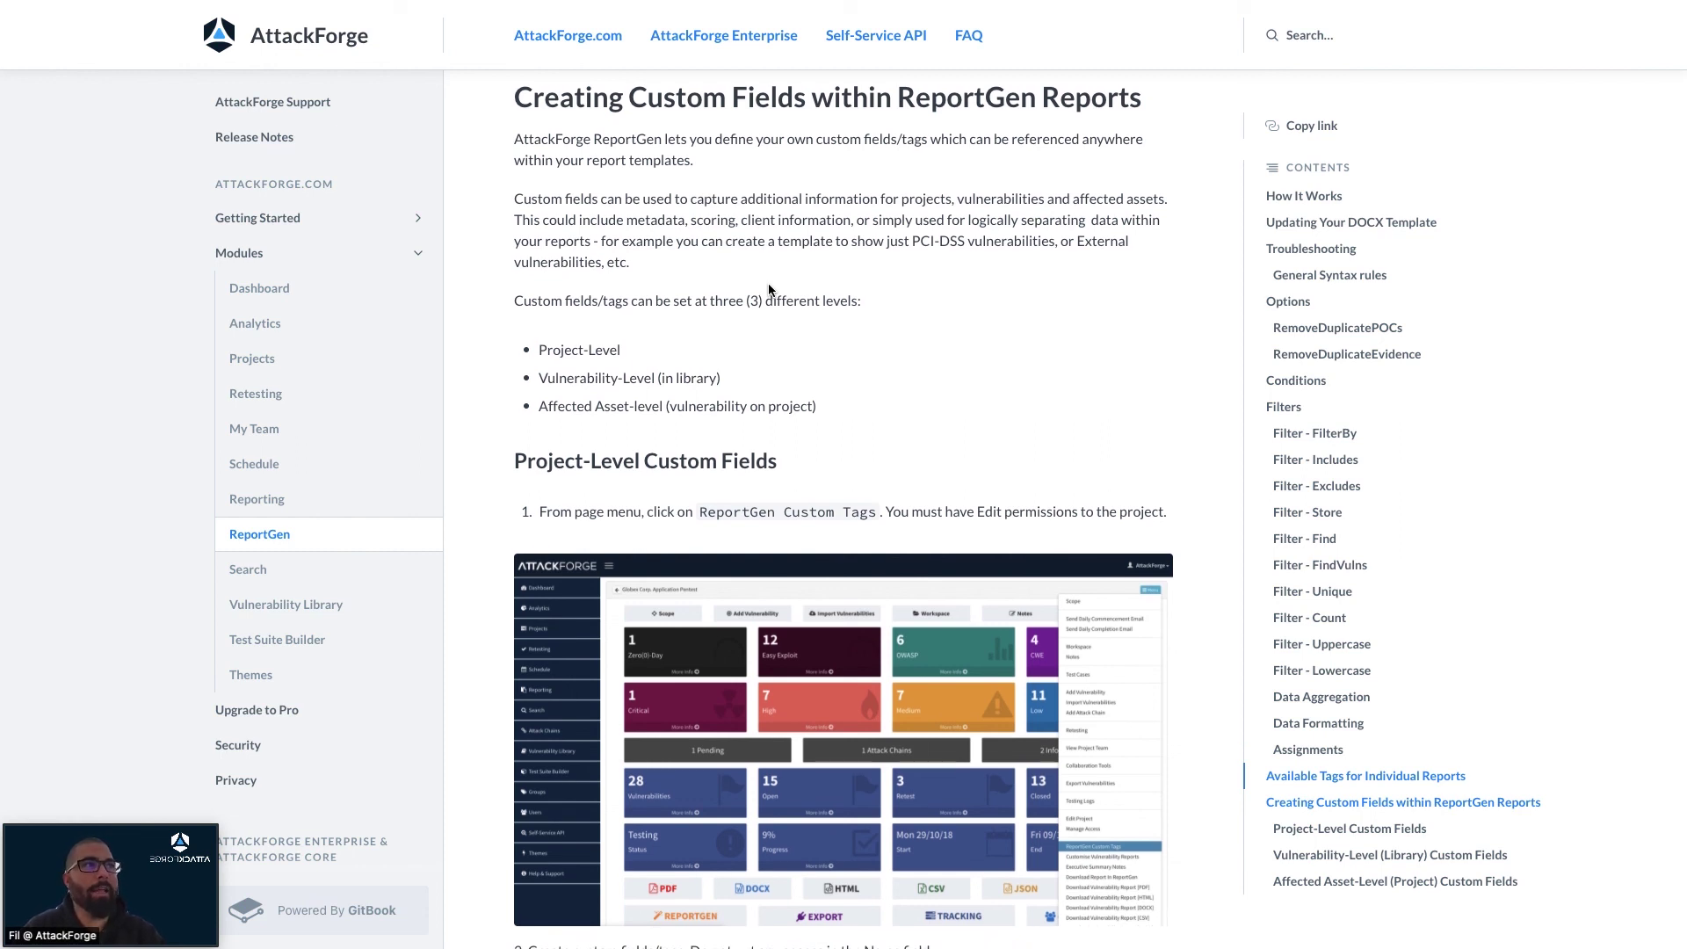
pyautogui.moveTo(640, 348); pyautogui.dragTo(534, 348)
pyautogui.moveTo(723, 379); pyautogui.dragTo(539, 379)
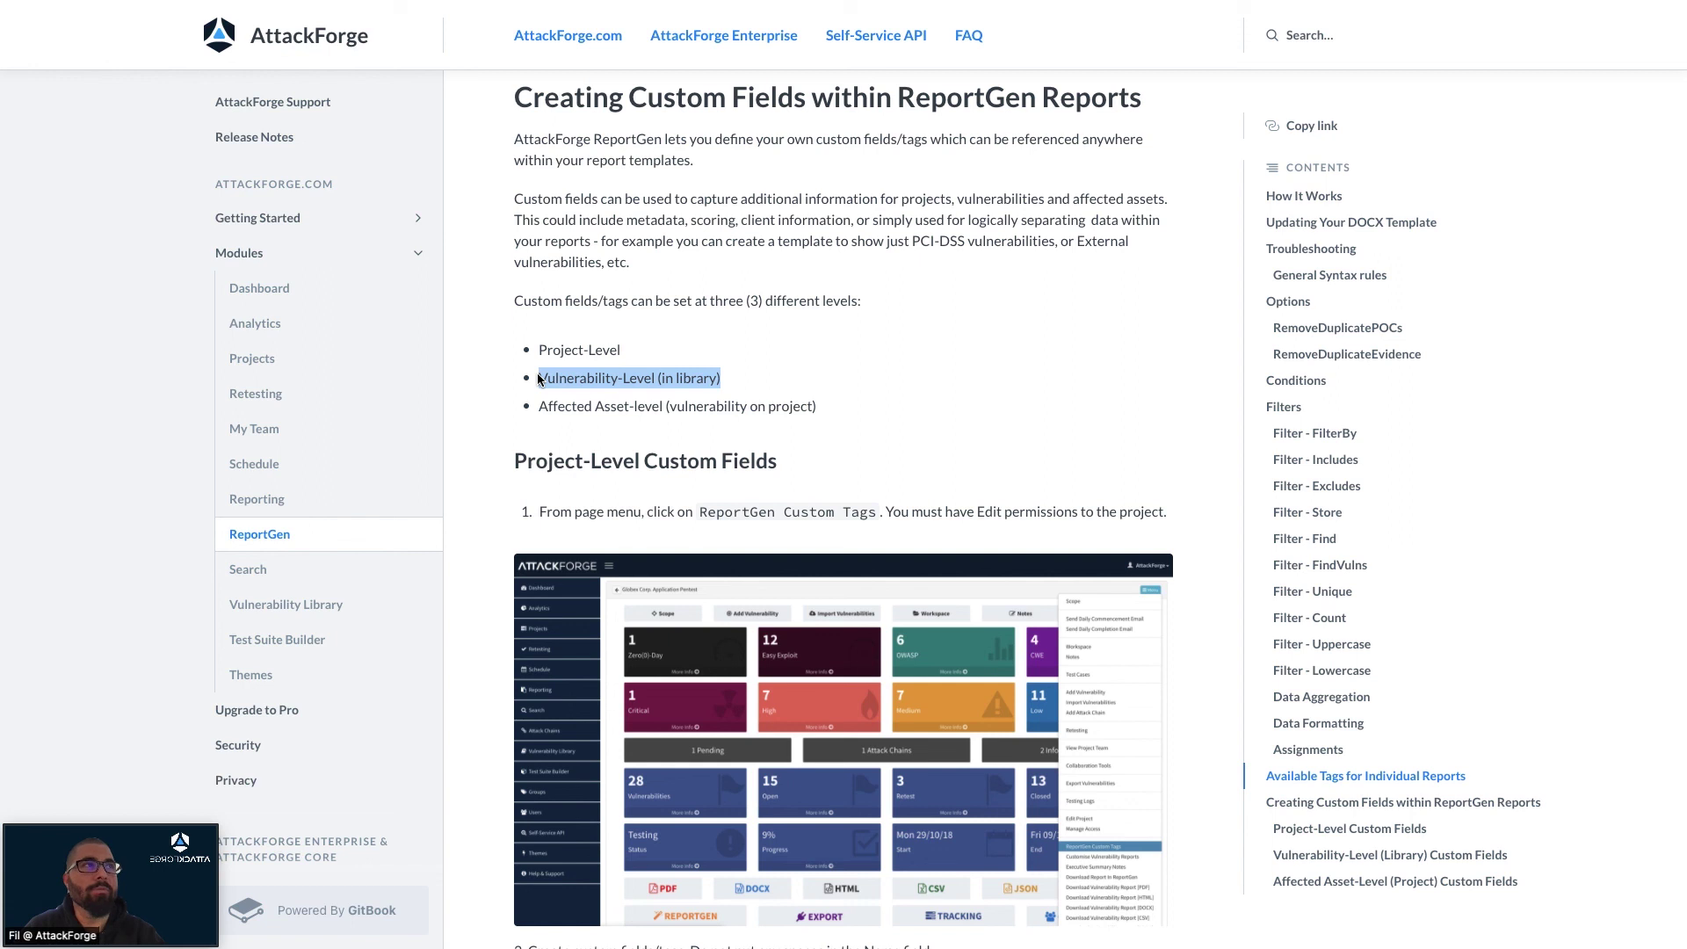
pyautogui.moveTo(883, 406); pyautogui.dragTo(540, 409)
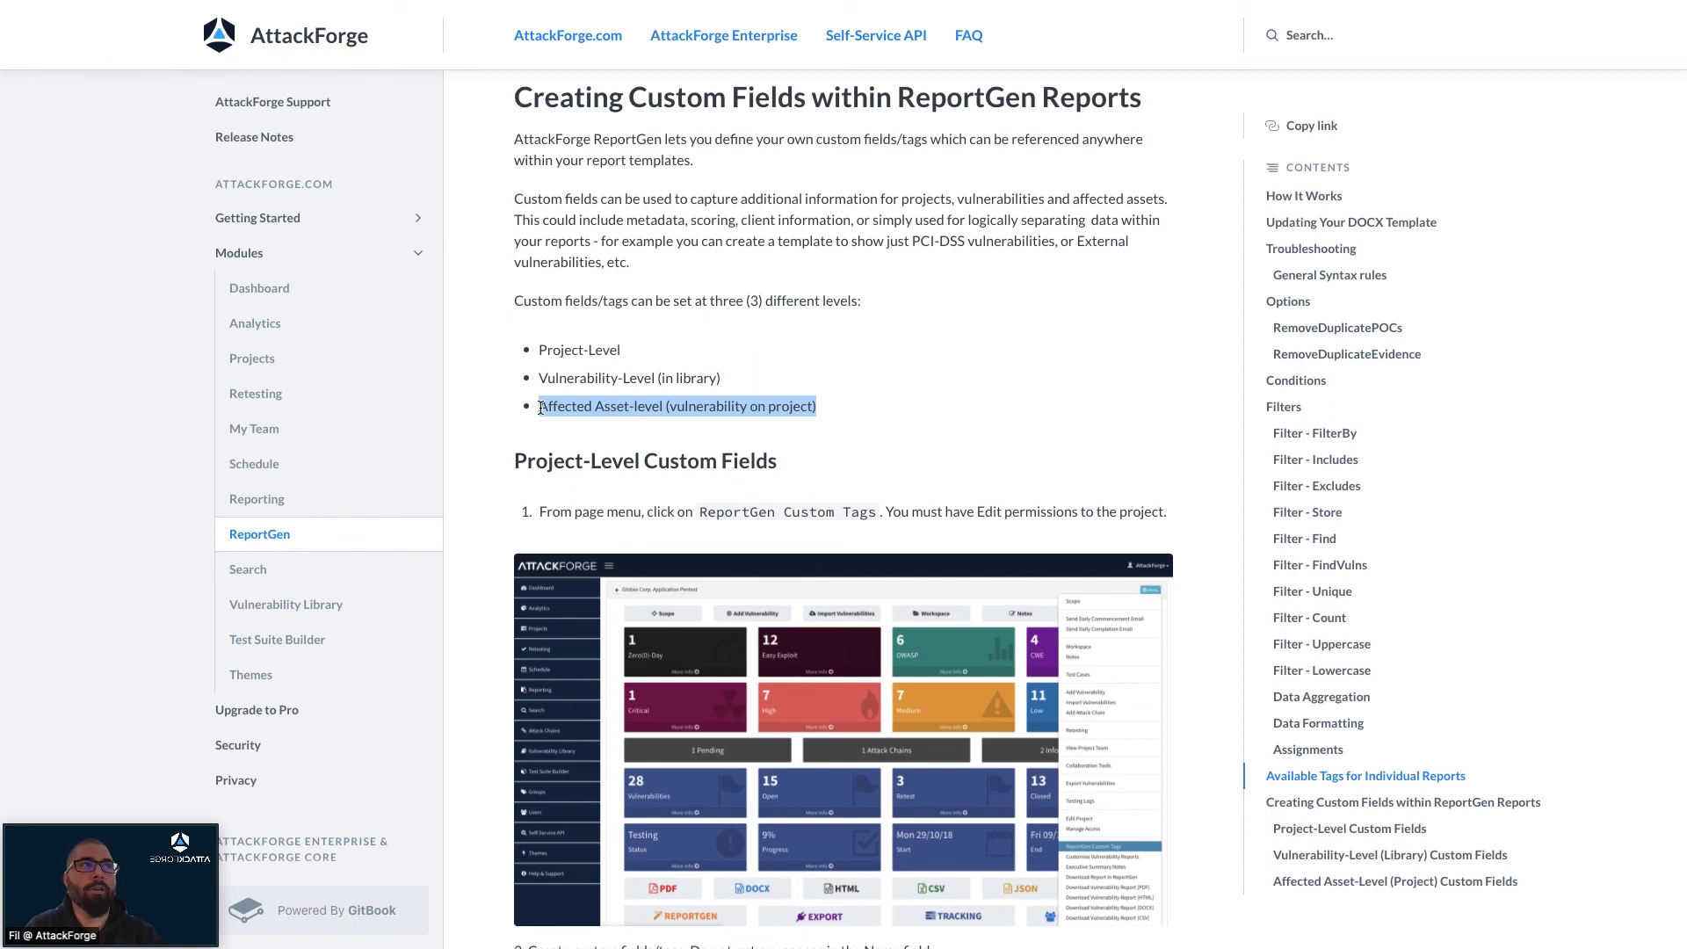
pyautogui.click(845, 404)
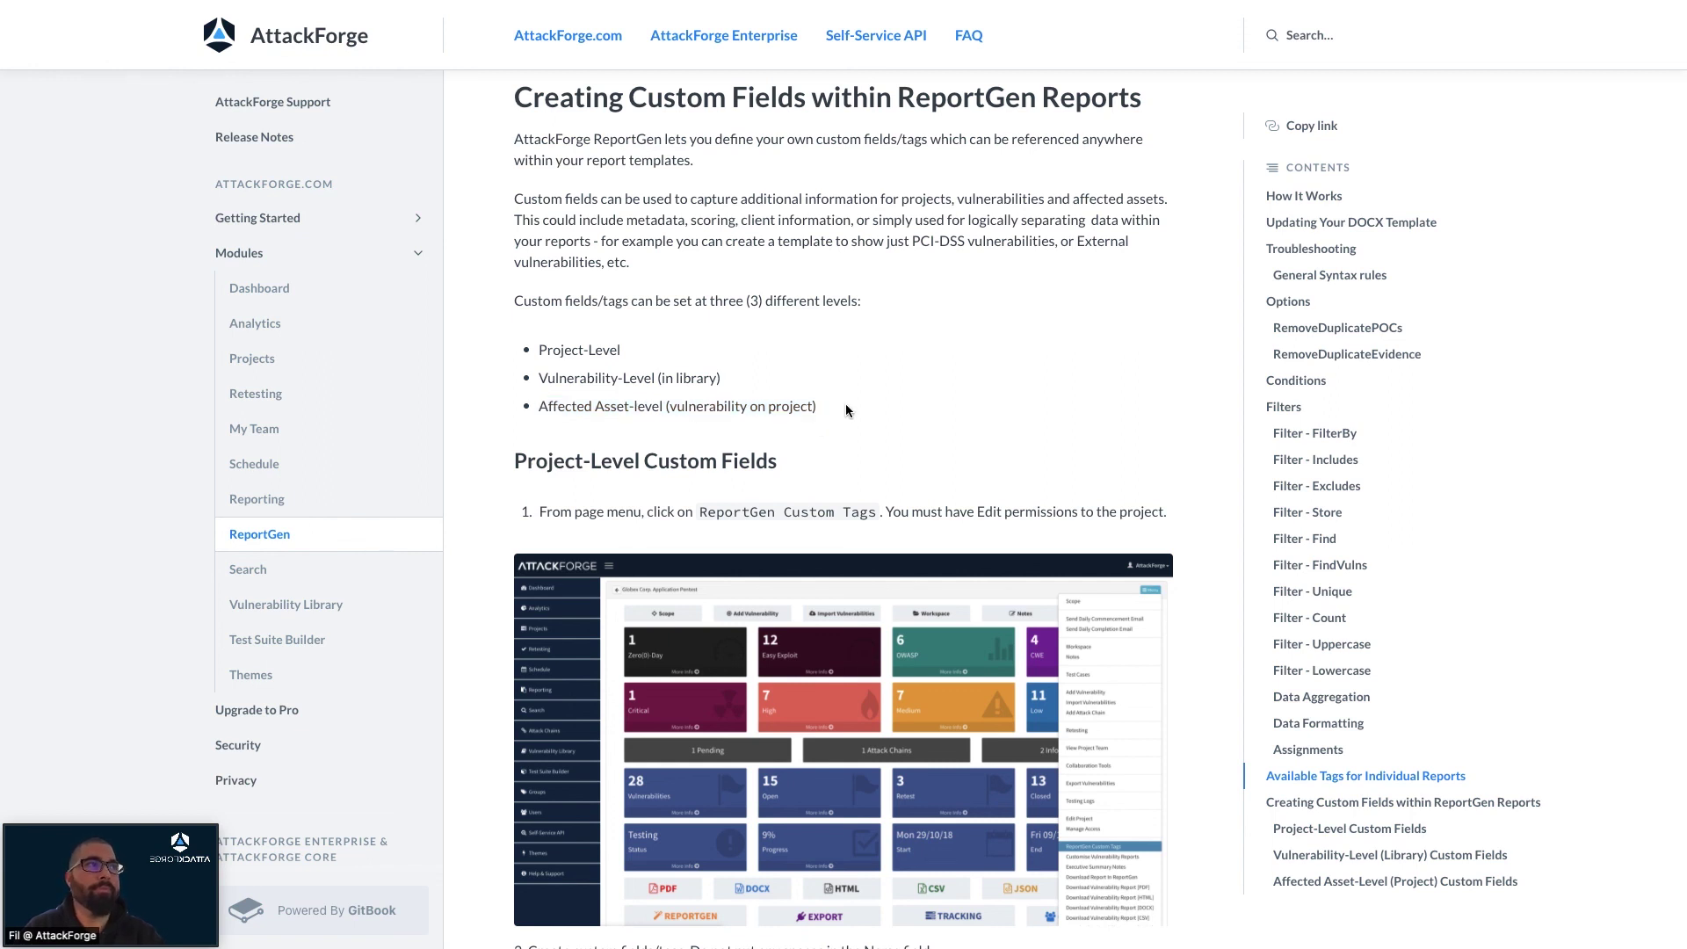
# Step: Review how project-level custom fields are created and enlarge the Update Project Custom ReportGen Tags screenshot, then close it
pyautogui.scroll(-2, 846, 406)
pyautogui.scroll(-1, 803, 430)
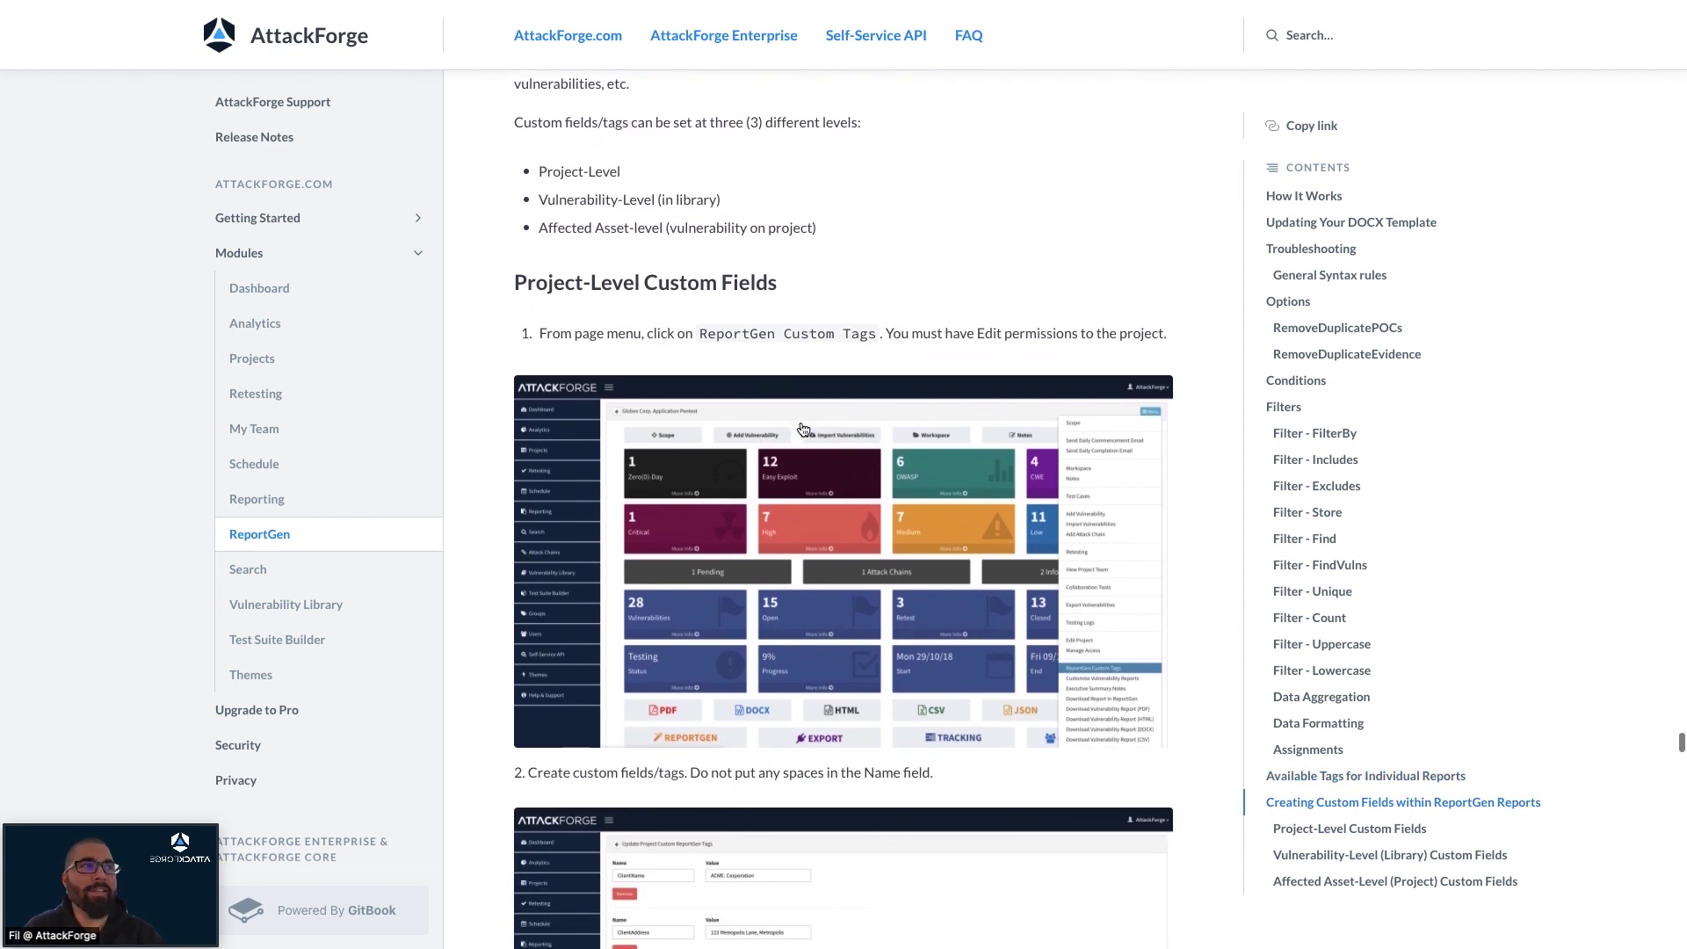
pyautogui.scroll(-1, 803, 430)
pyautogui.scroll(-5, 803, 430)
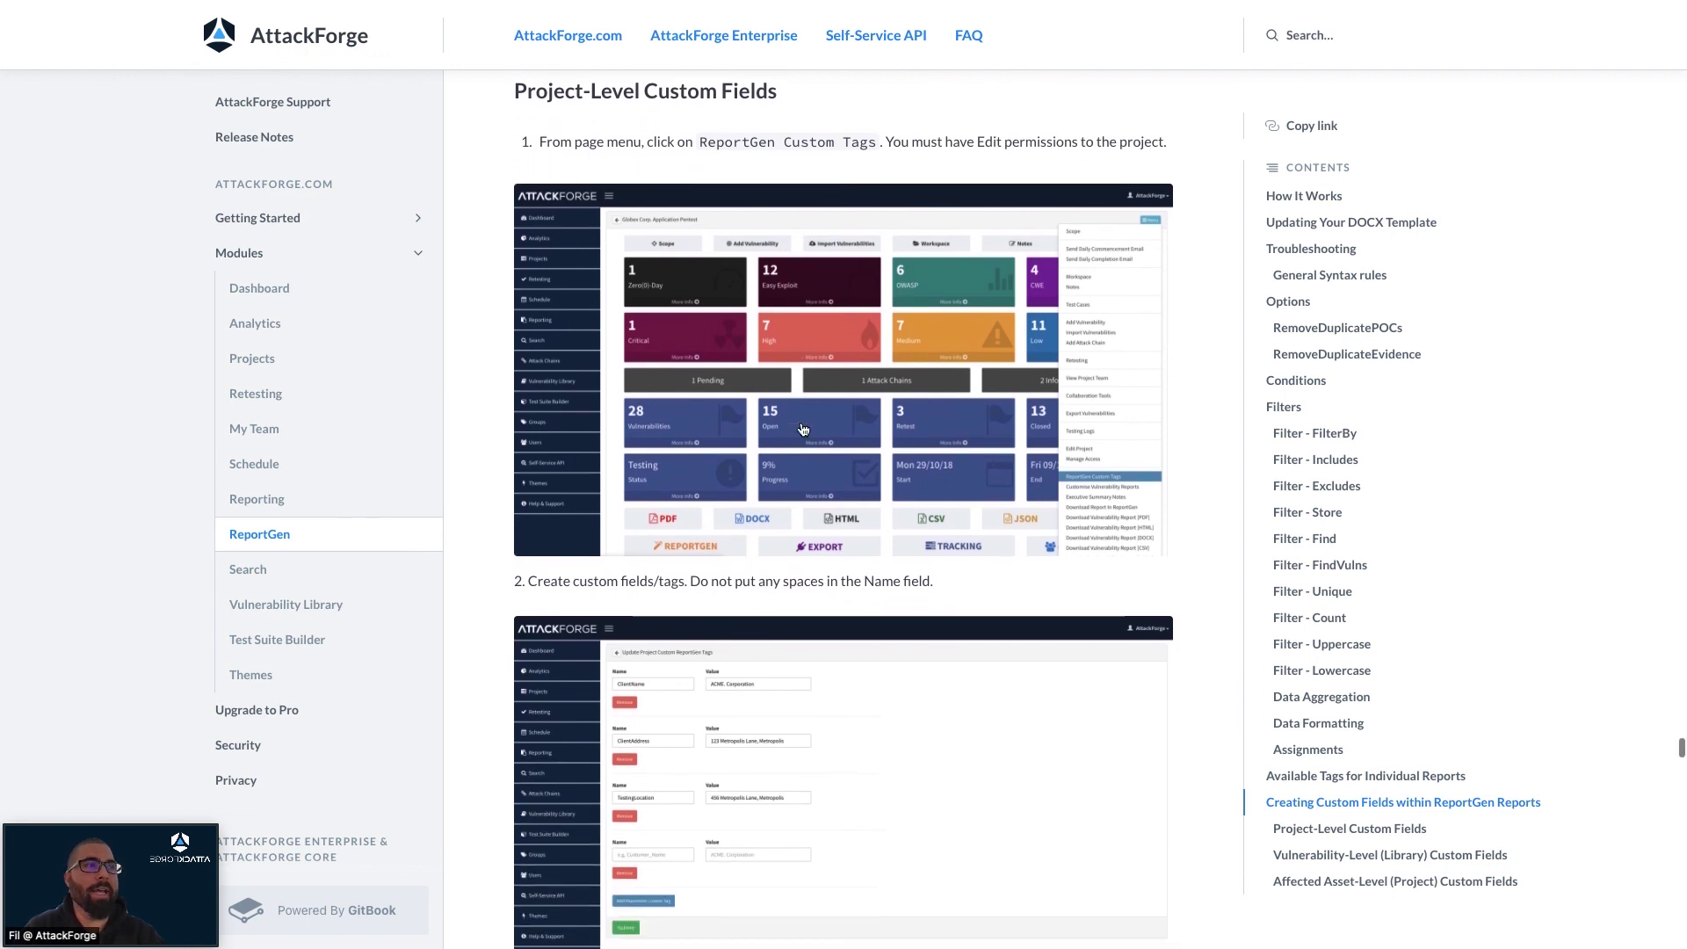
pyautogui.scroll(-3, 803, 430)
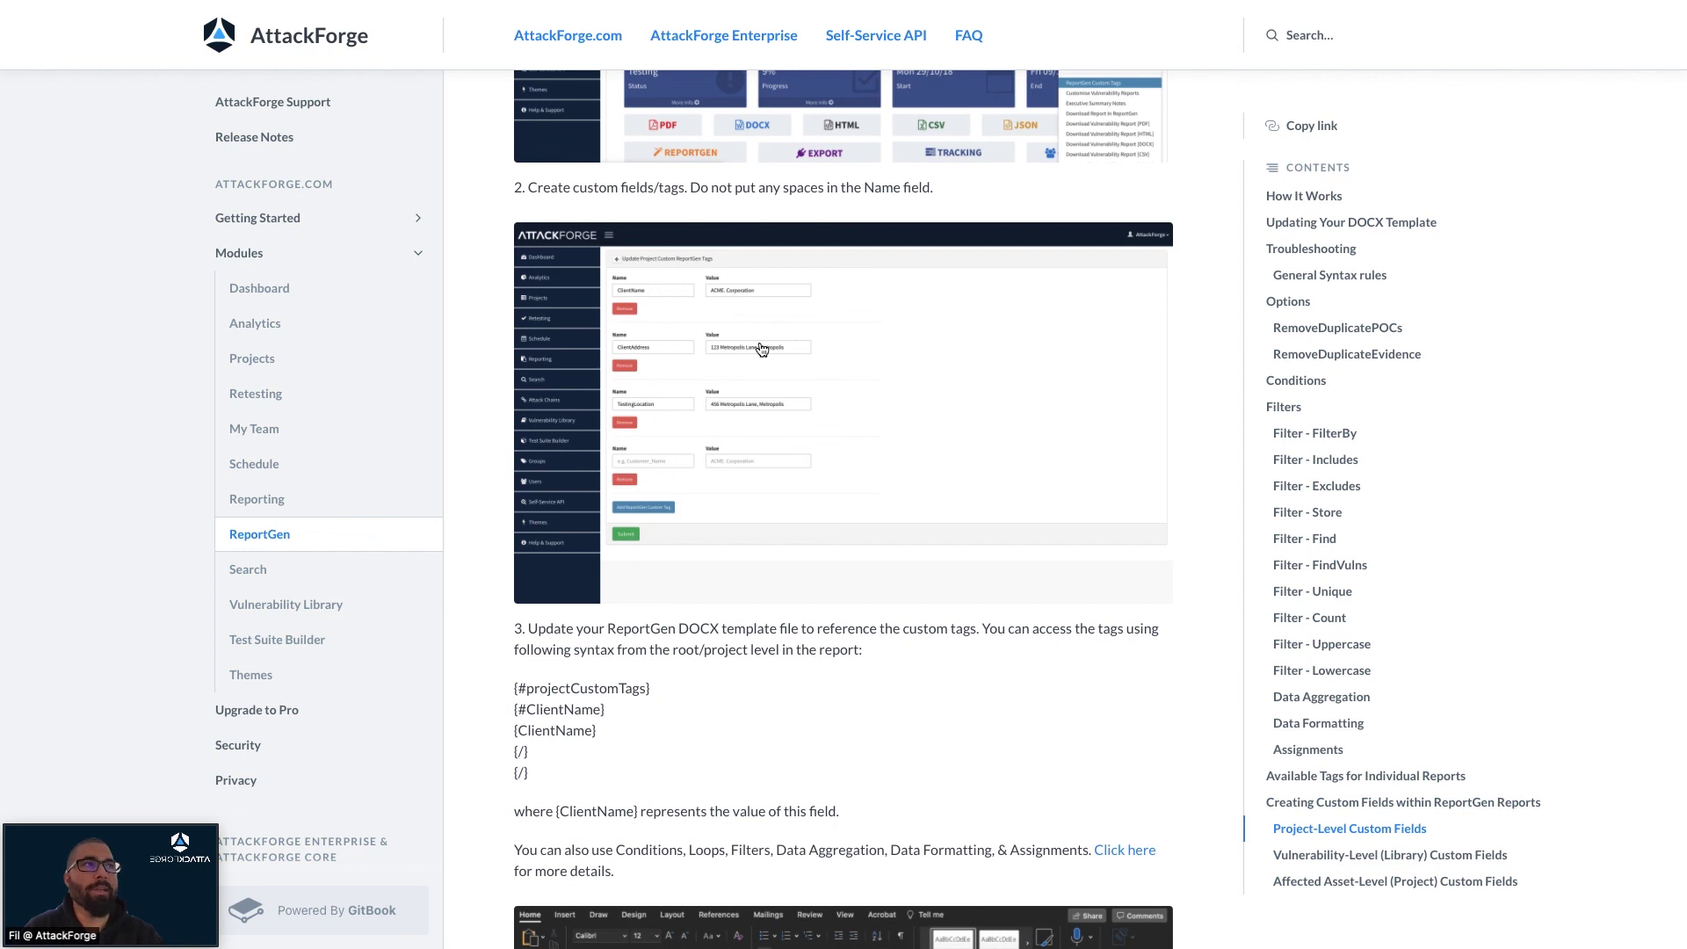
pyautogui.click(724, 381)
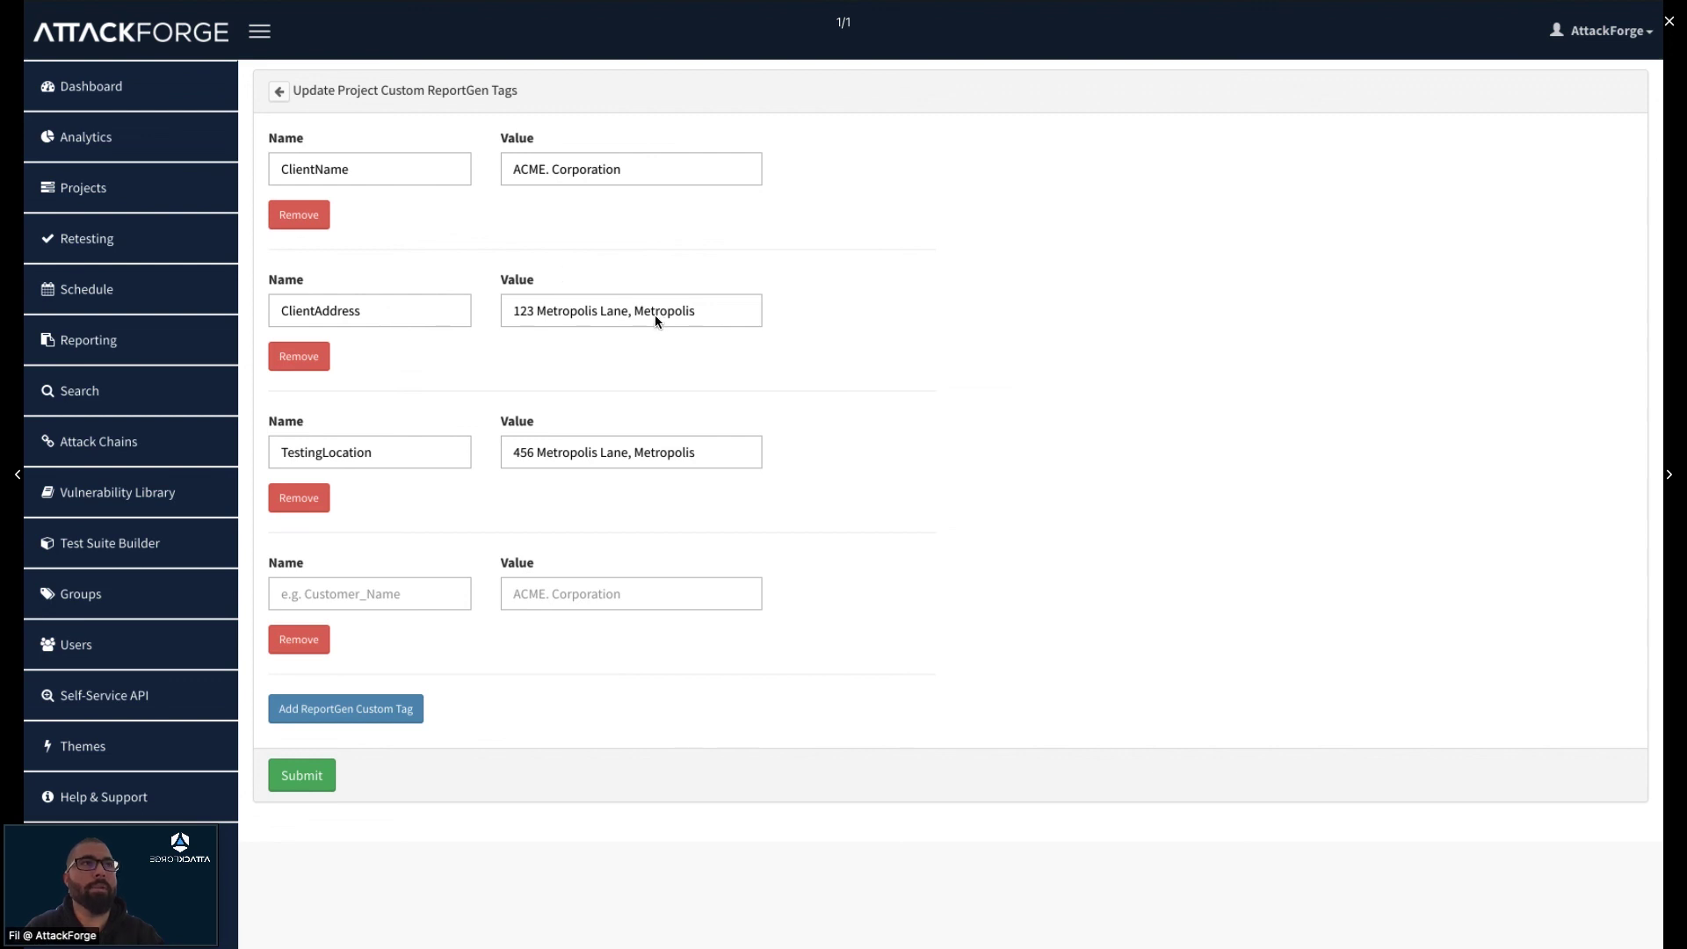
pyautogui.click(1664, 33)
# Step: Examine the {#projectCustomTags} syntax, its enlarged Word template example and the generated report example for project-level custom fields
pyautogui.scroll(-2, 1064, 426)
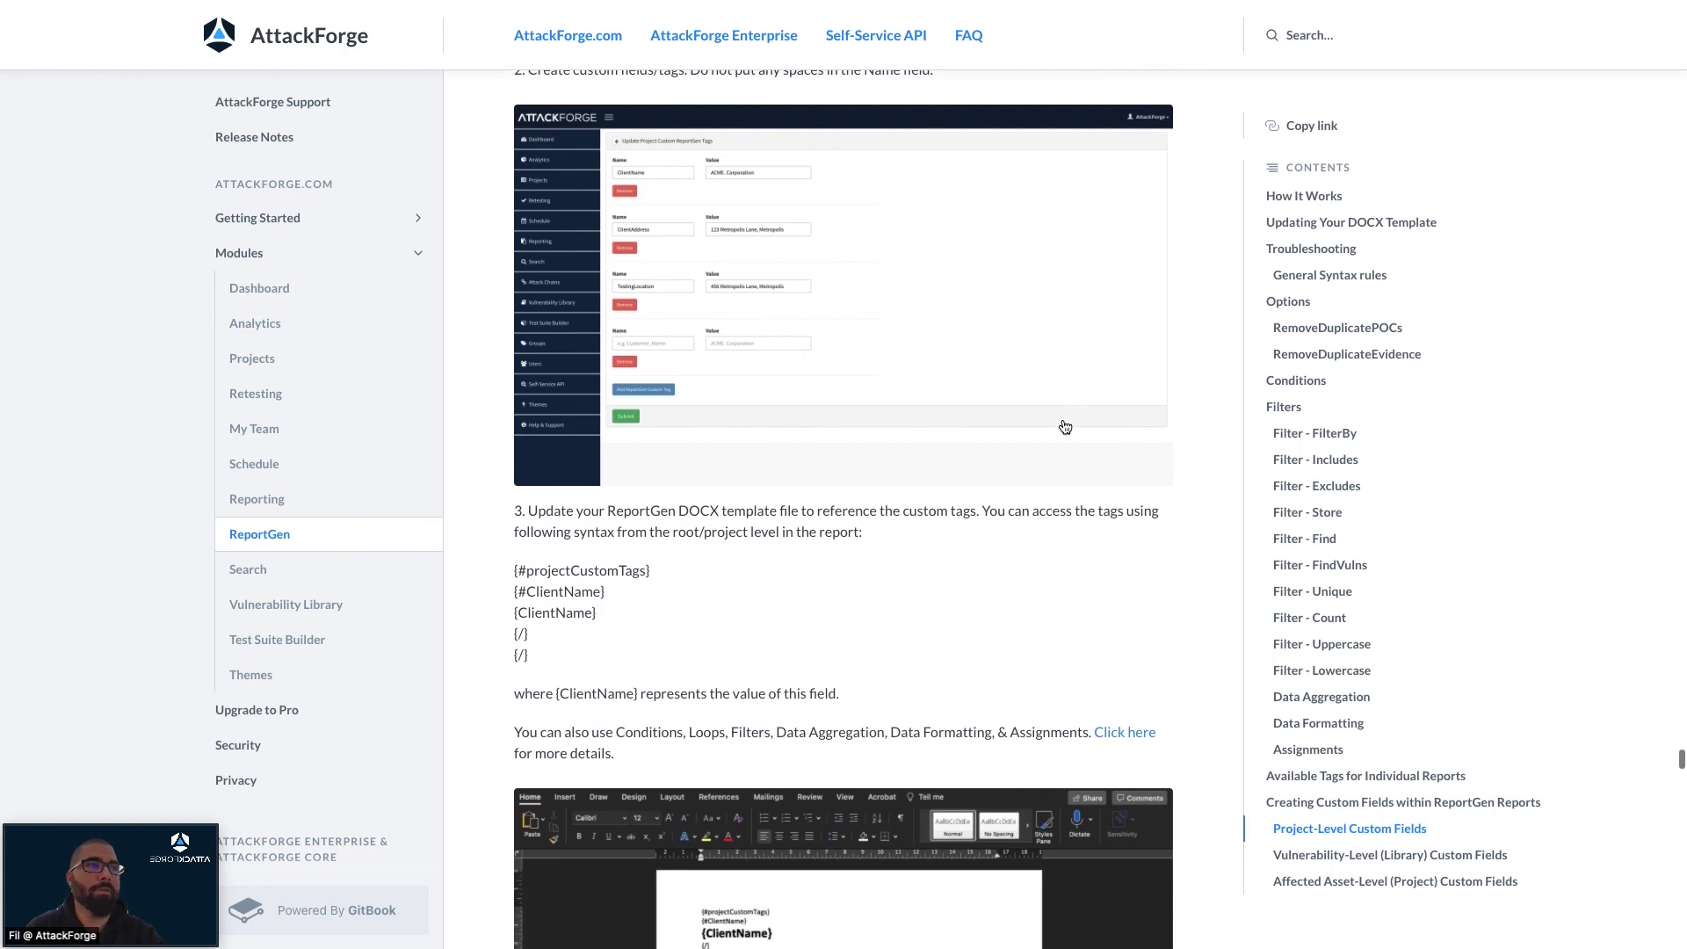
pyautogui.scroll(-5, 1064, 427)
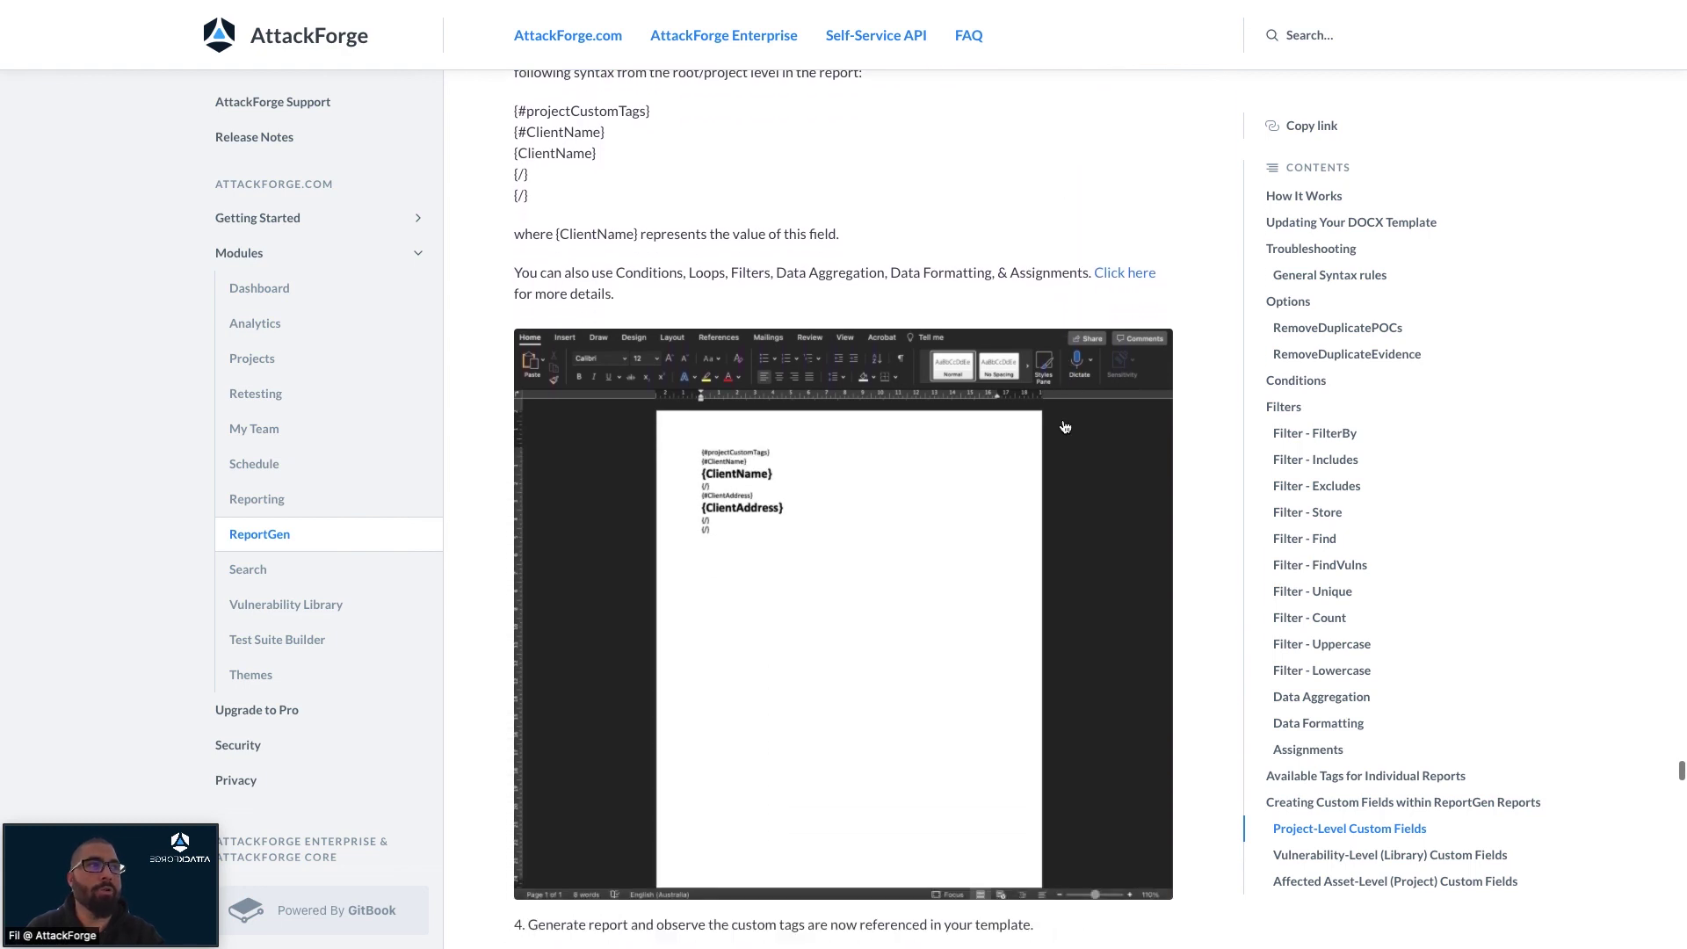
pyautogui.click(801, 495)
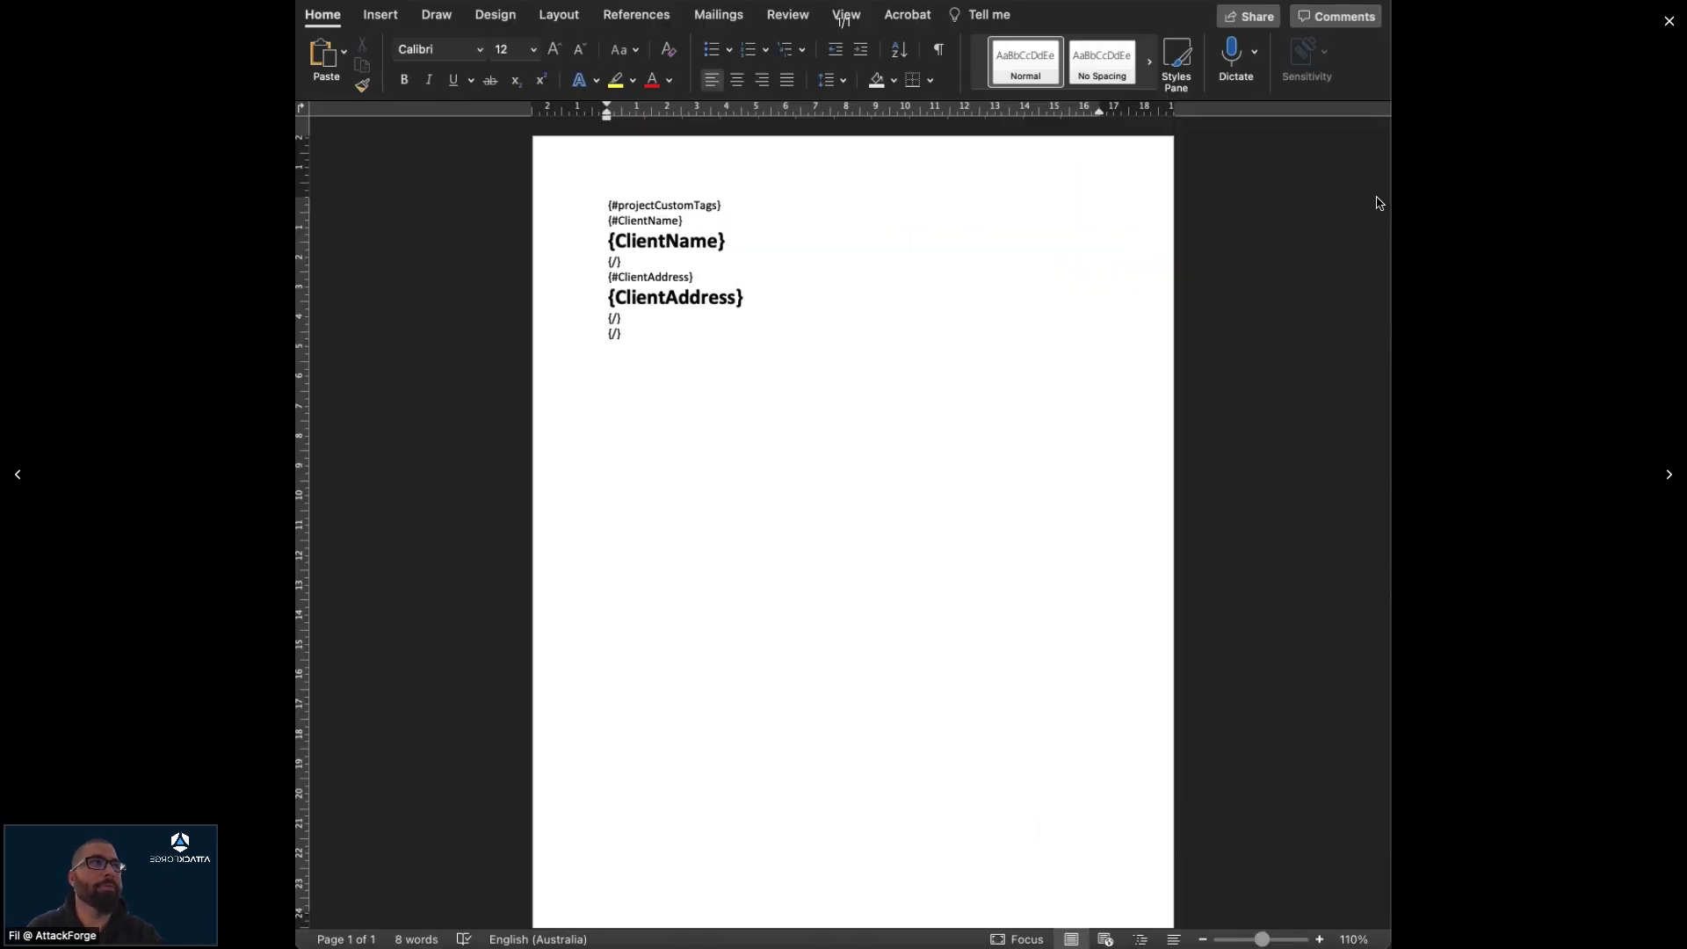
pyautogui.click(1666, 31)
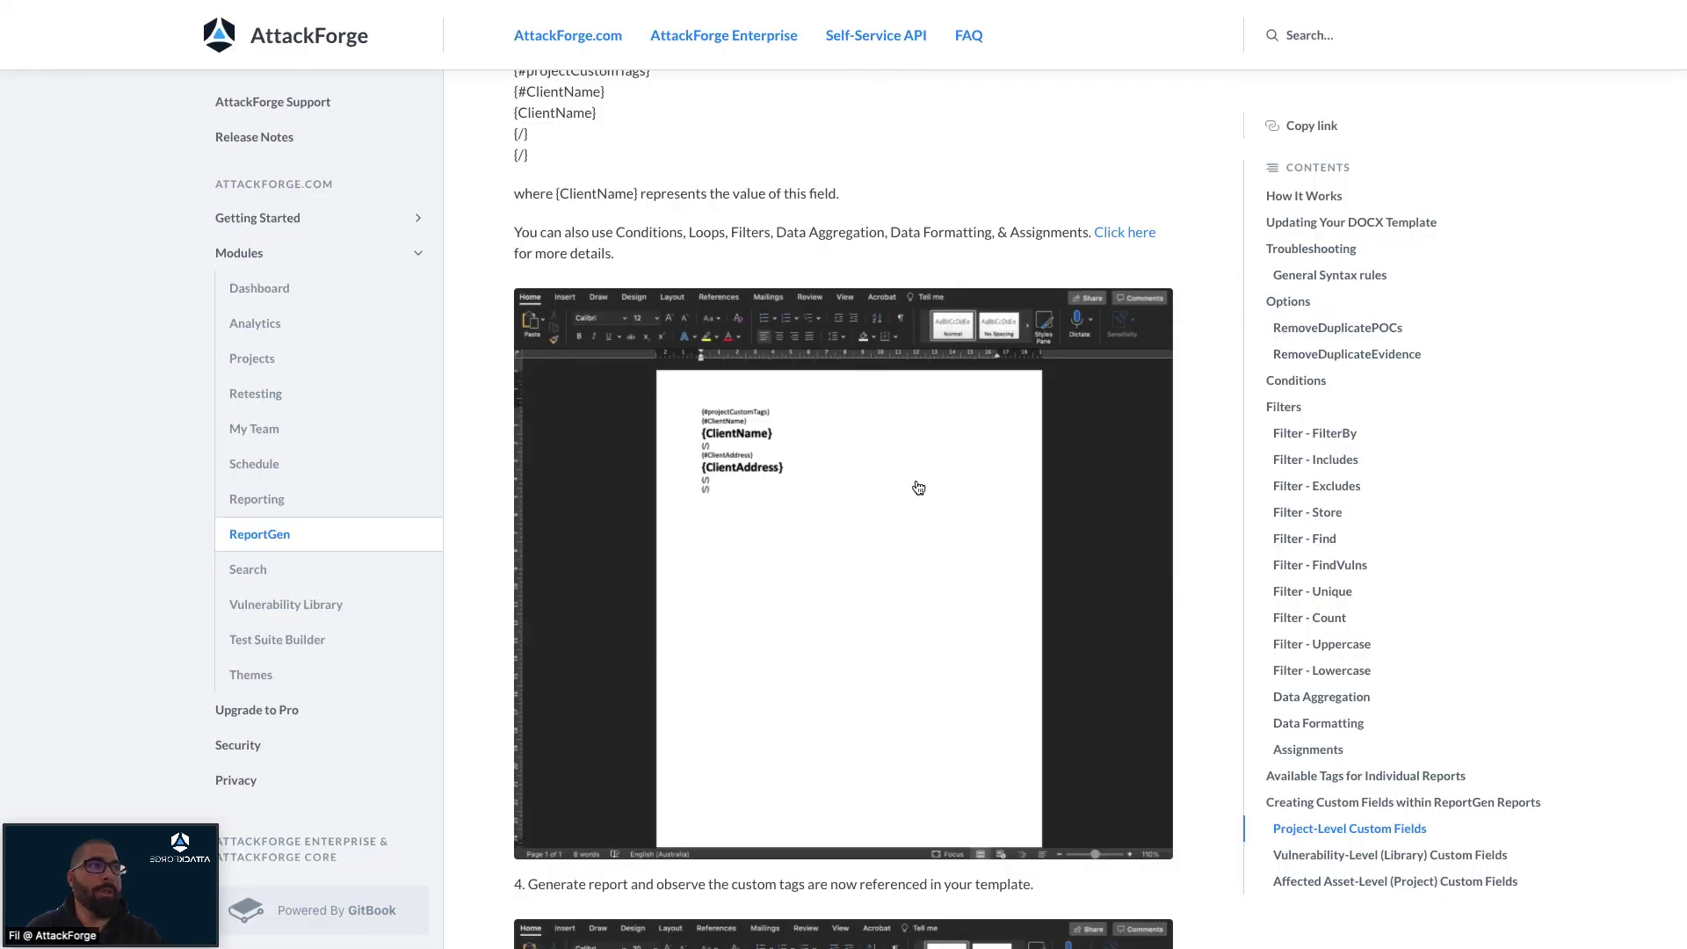
pyautogui.scroll(-4, 918, 488)
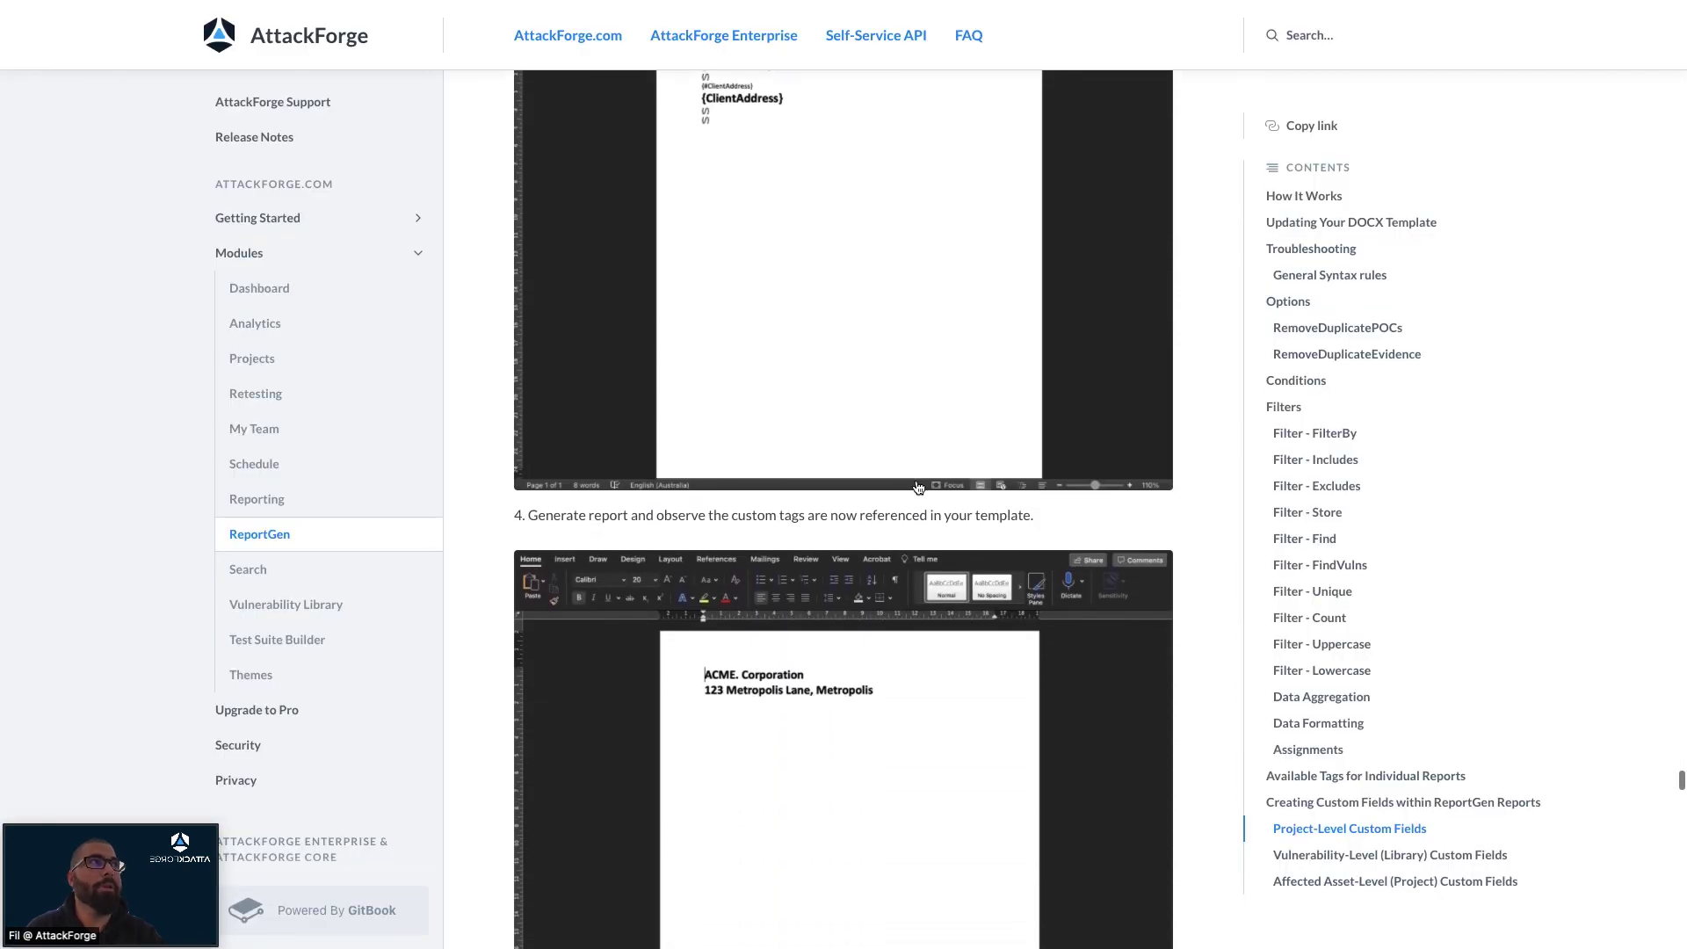
pyautogui.scroll(2, 836, 339)
pyautogui.scroll(-1, 788, 309)
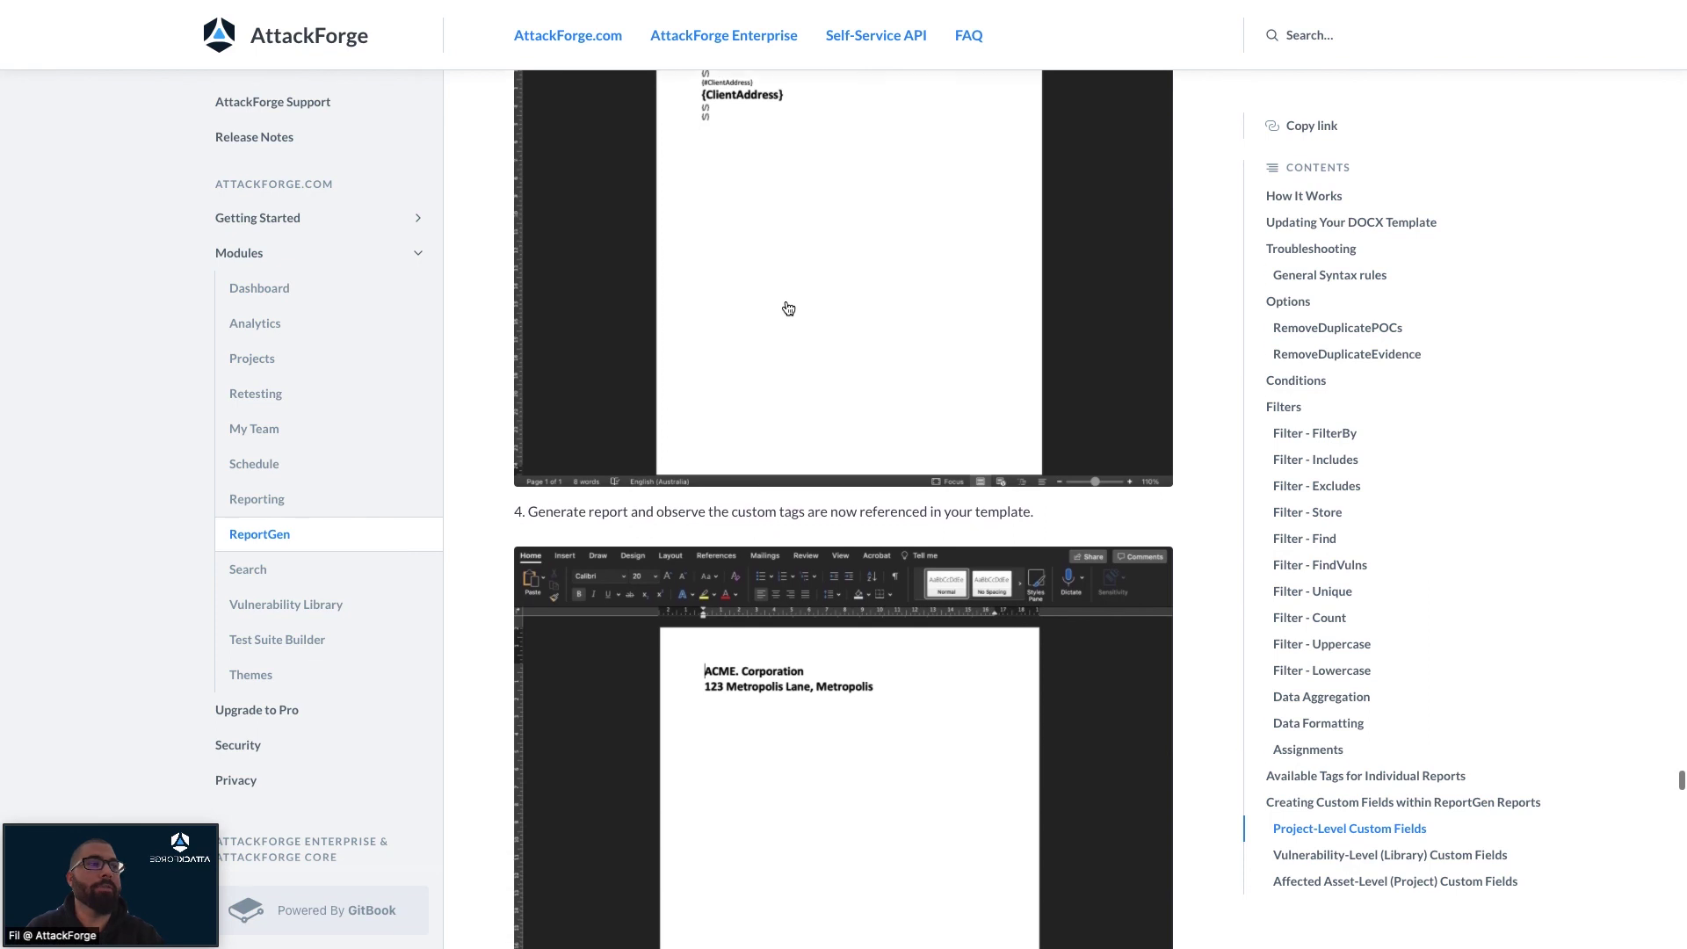
pyautogui.scroll(-3, 788, 309)
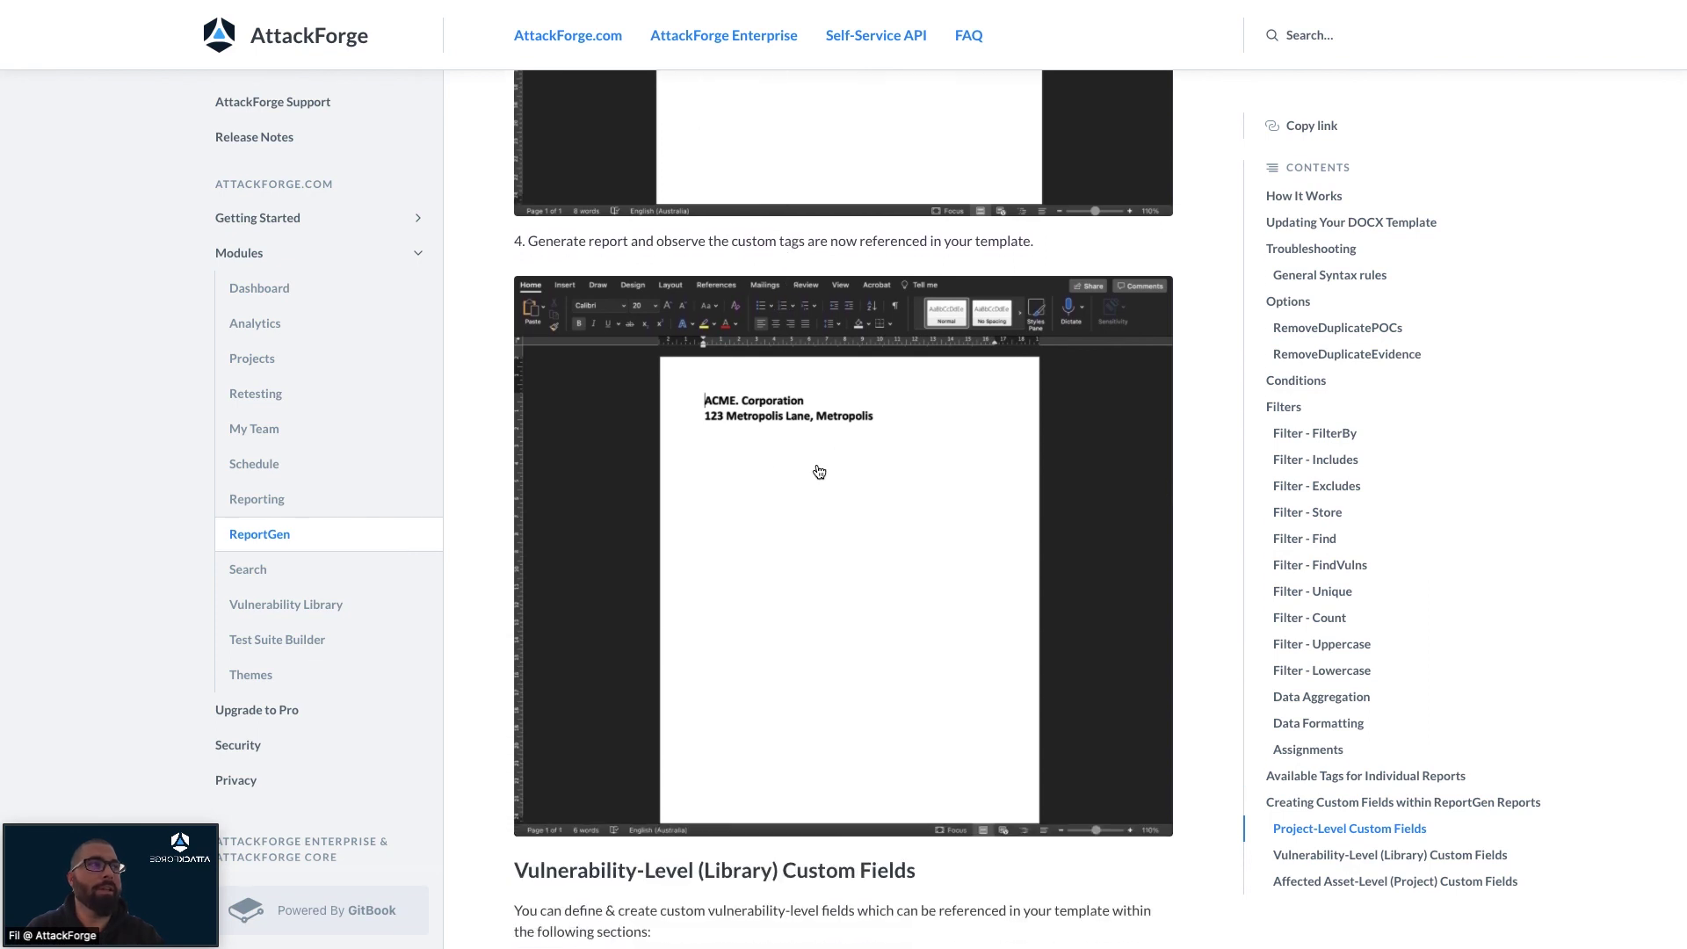